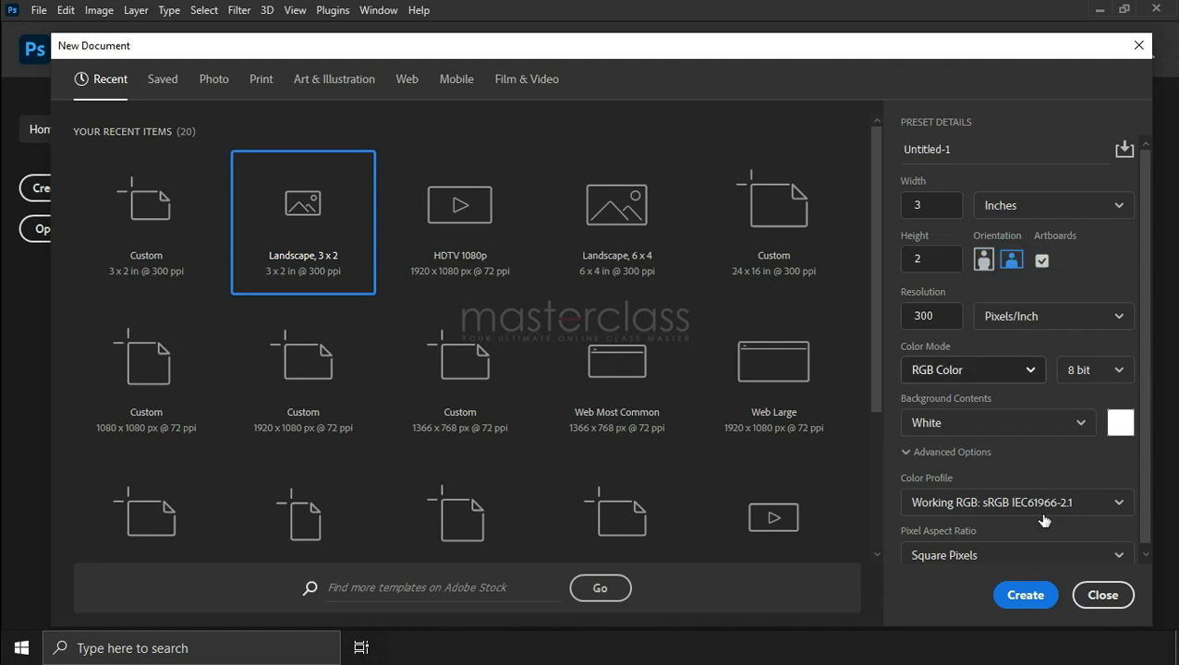
Create the 3 x 2 inch, 300 ppi landscape document with an artboard, and add a second artboard to the right of Artboard 1.
click(1037, 596)
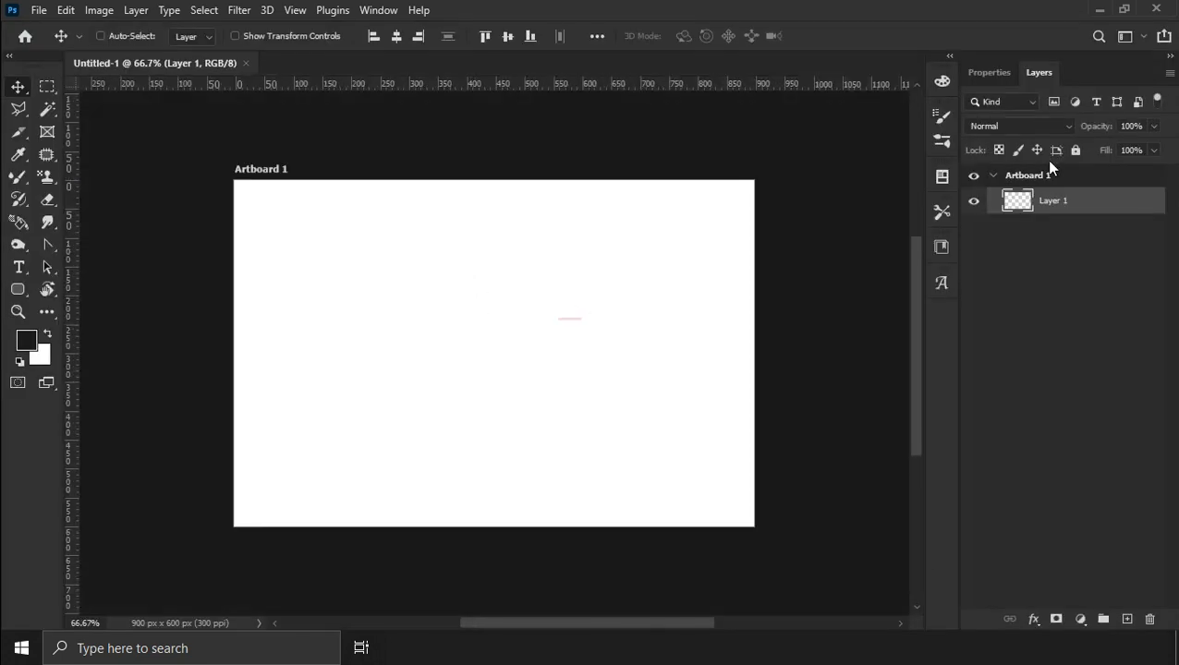
click(1052, 175)
right_click(16, 95)
click(74, 104)
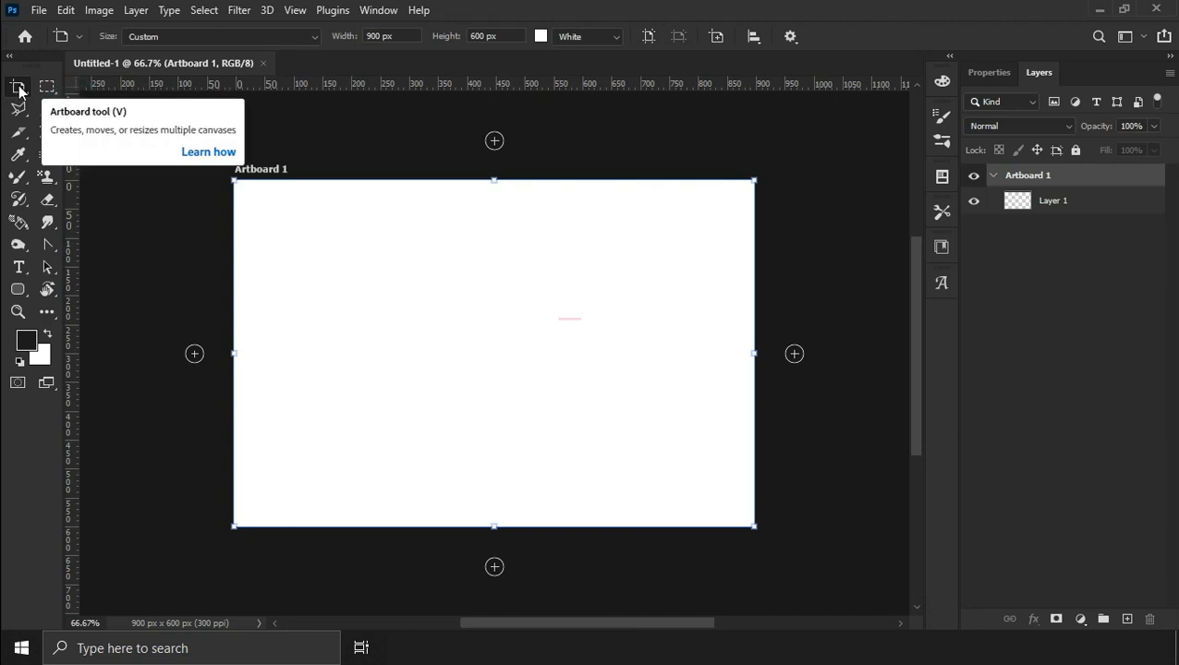
click(796, 356)
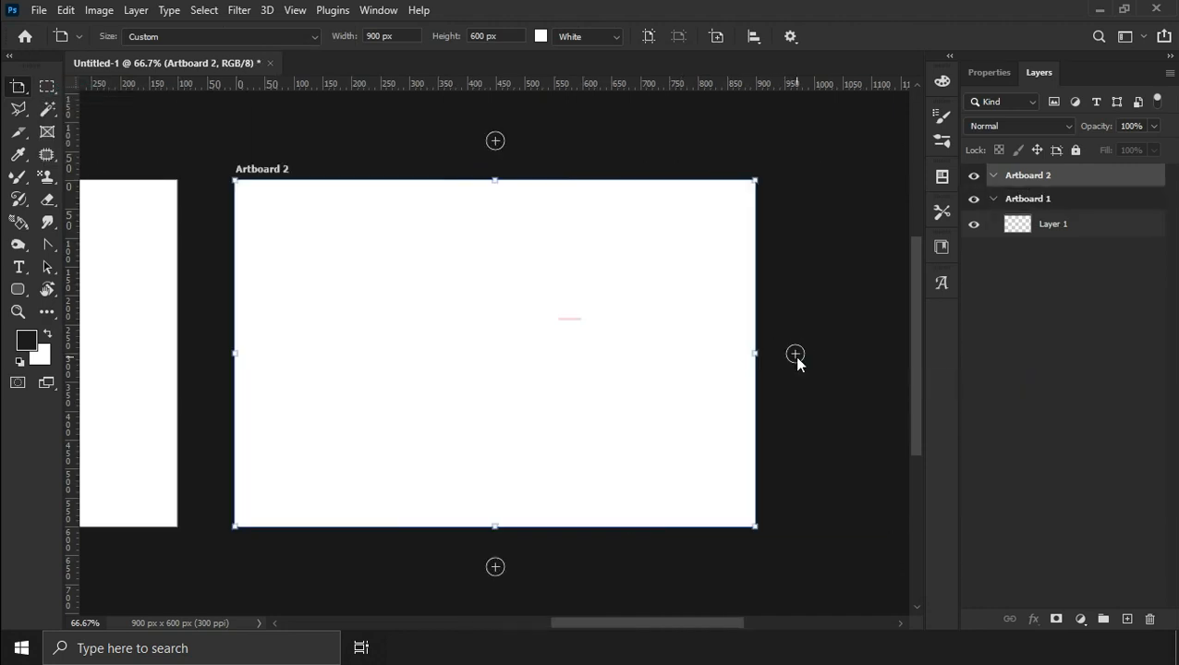
Add a third 900 x 600 px artboard directly below Artboard 1, and select Artboard 2 and Artboard 1 in turn.
click(18, 312)
click(132, 35)
click(464, 272)
click(466, 274)
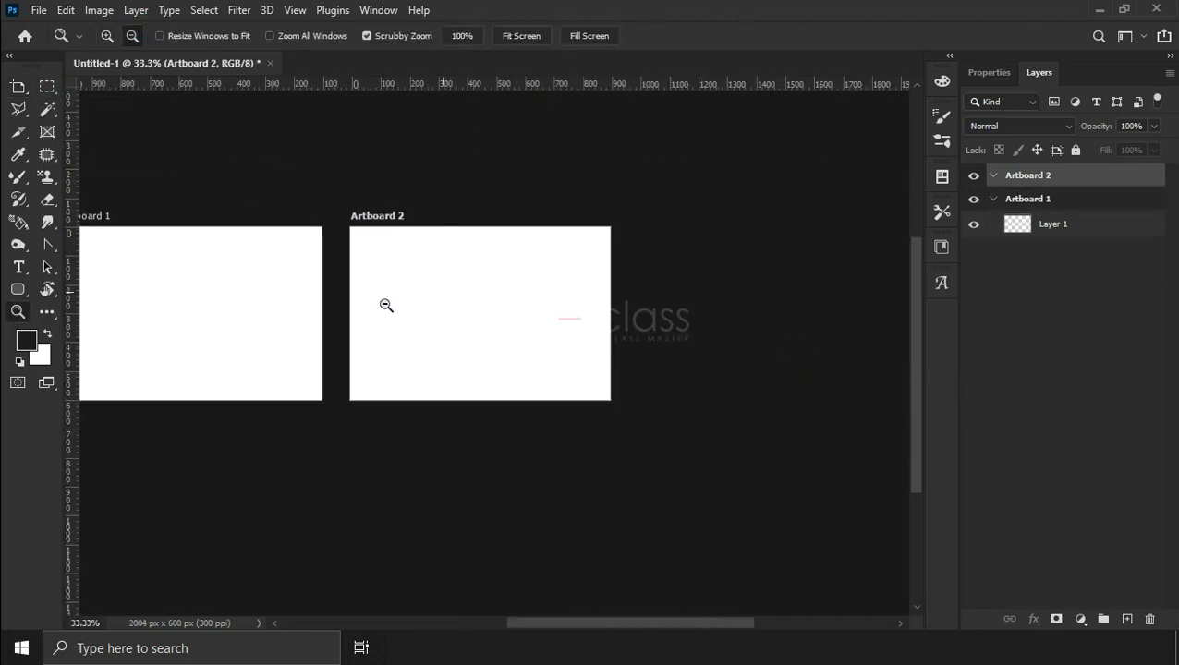
right_click(47, 289)
click(111, 289)
drag(350, 277, 495, 277)
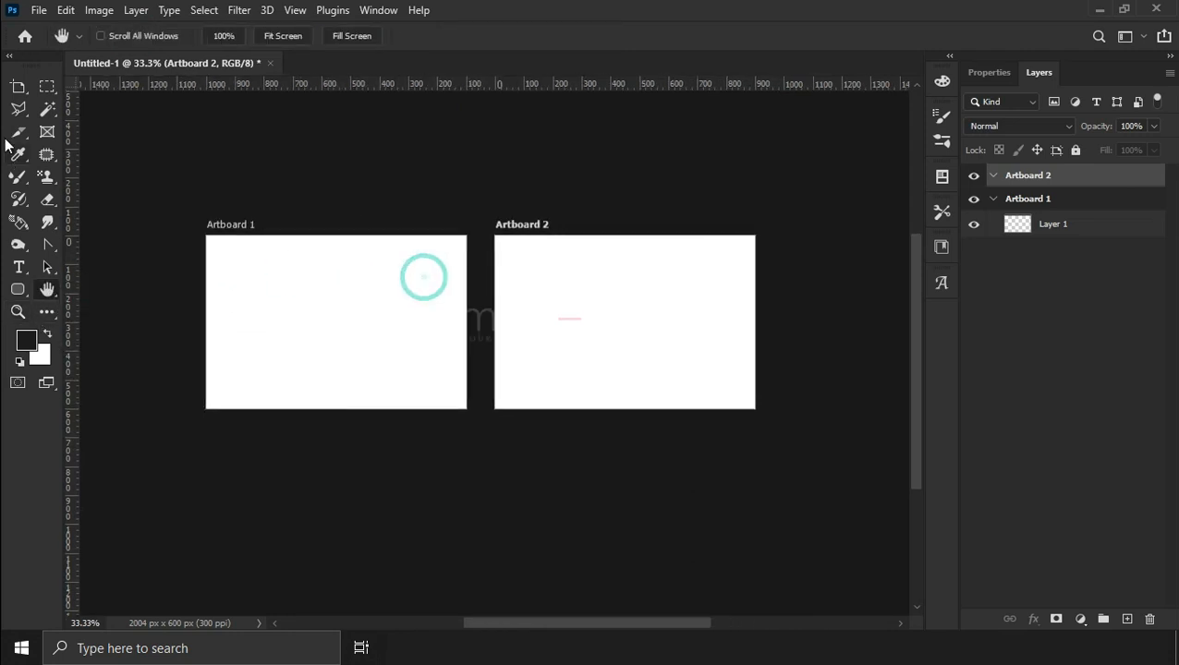
click(18, 89)
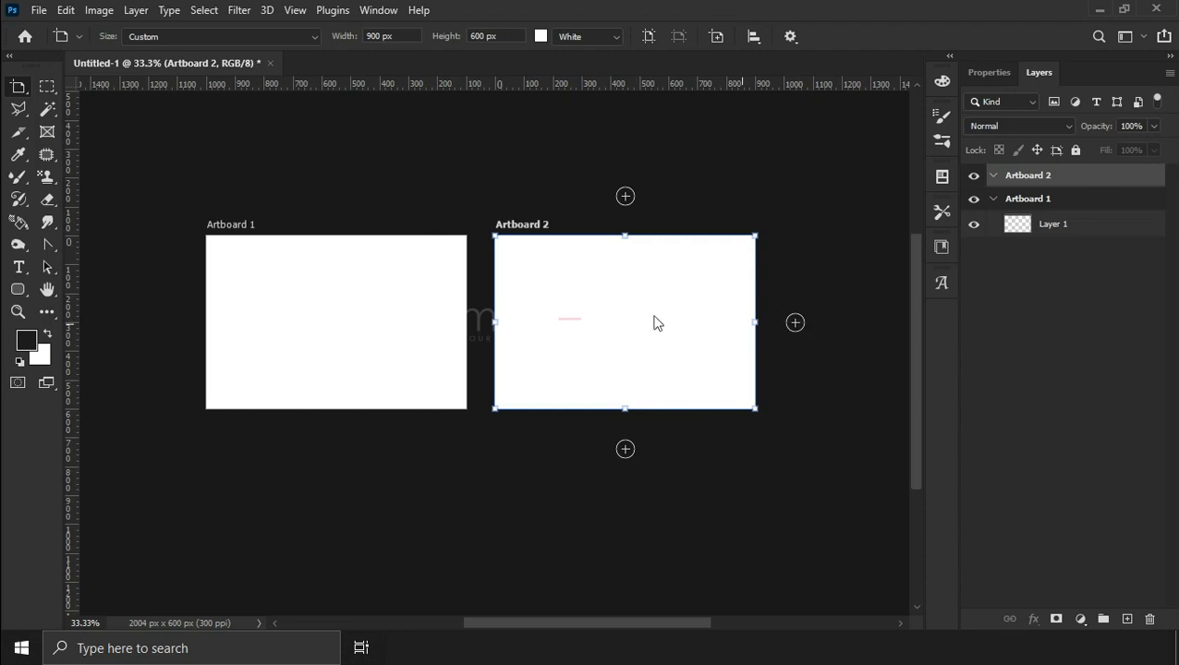
click(214, 36)
click(224, 37)
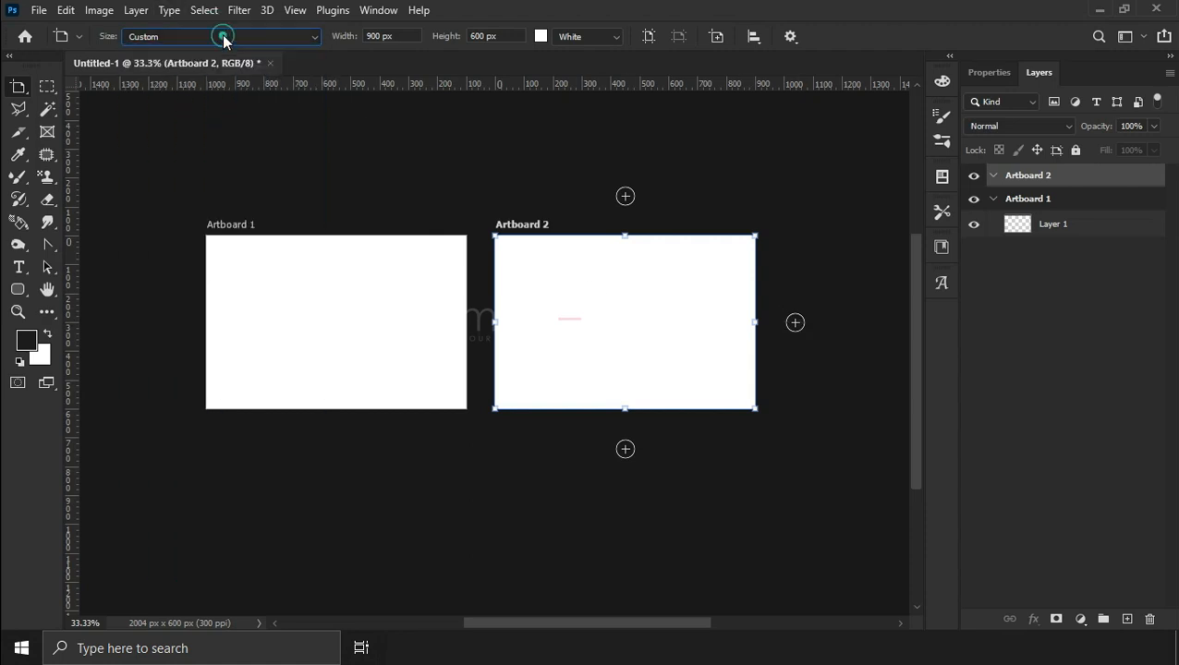
click(680, 36)
click(262, 492)
key(v)
drag(326, 537, 274, 482)
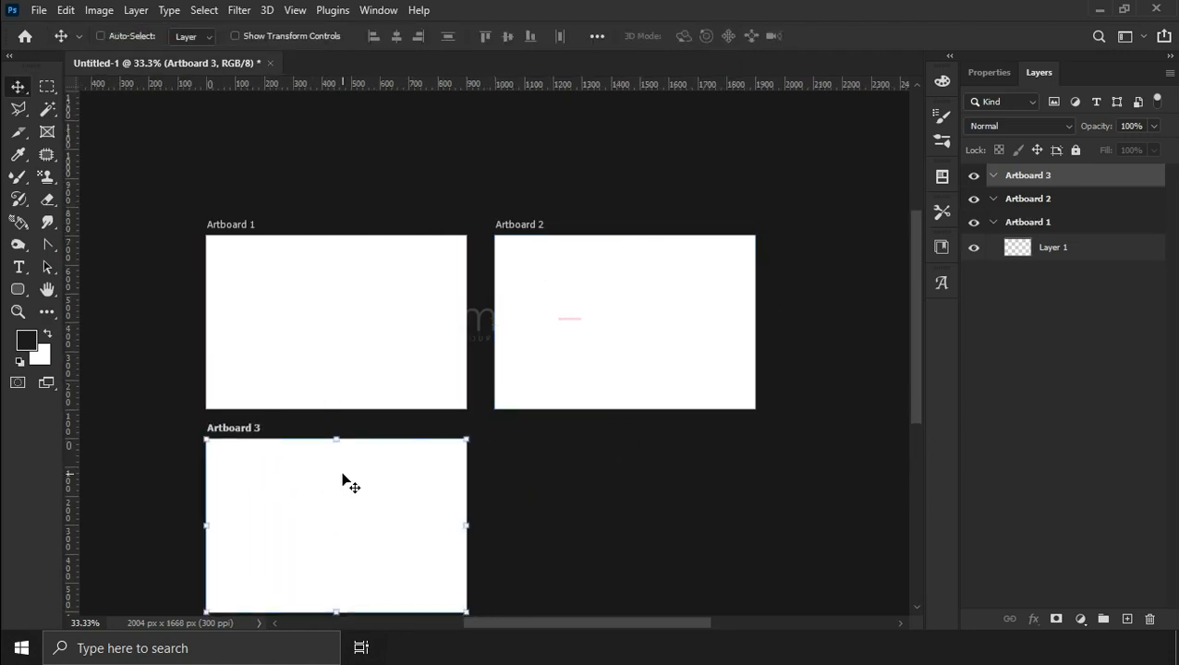
click(1012, 200)
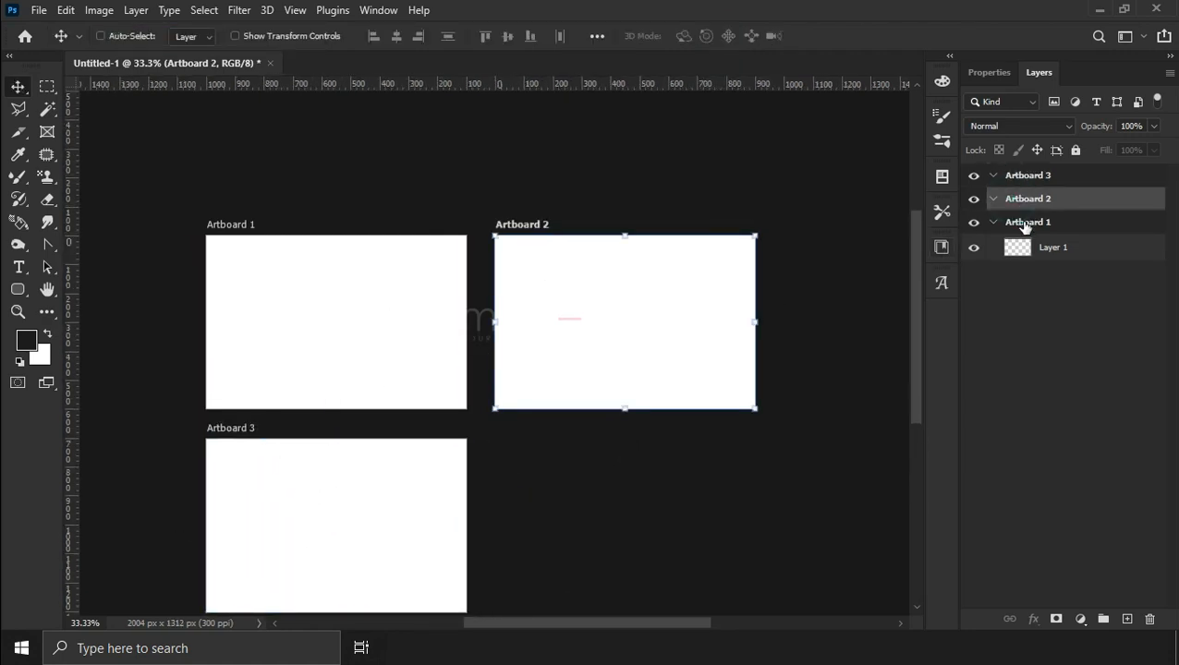
click(1052, 224)
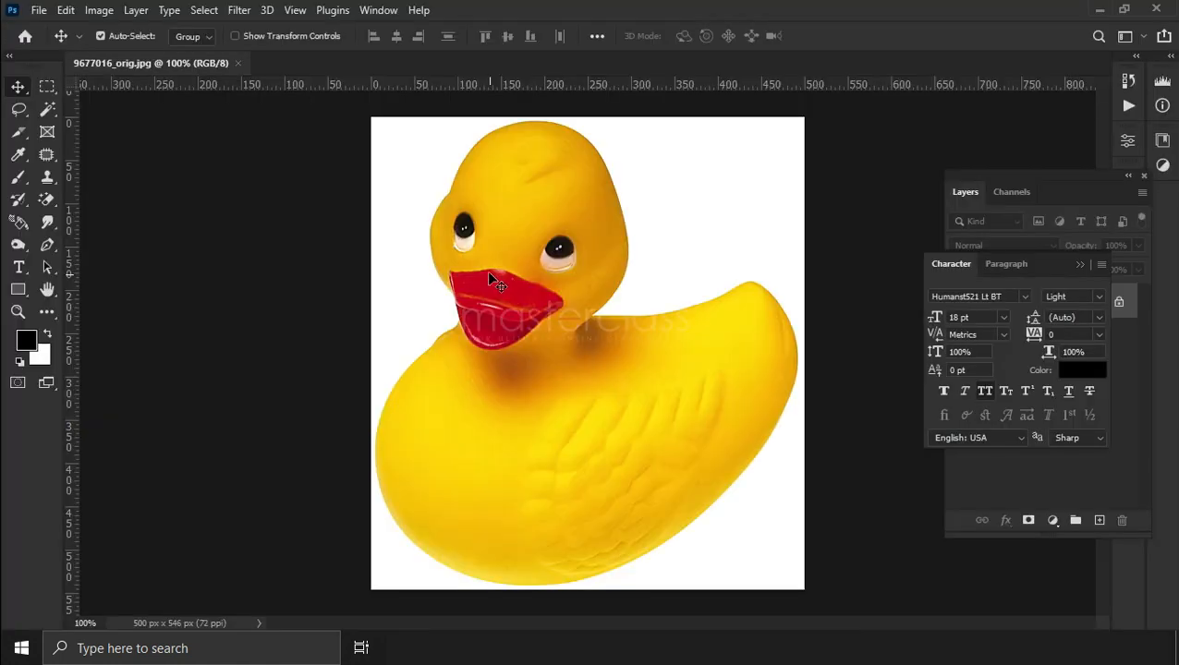
Draw a rectangular marquee selection across the duck's head and body, and shift it slightly down and right.
click(47, 88)
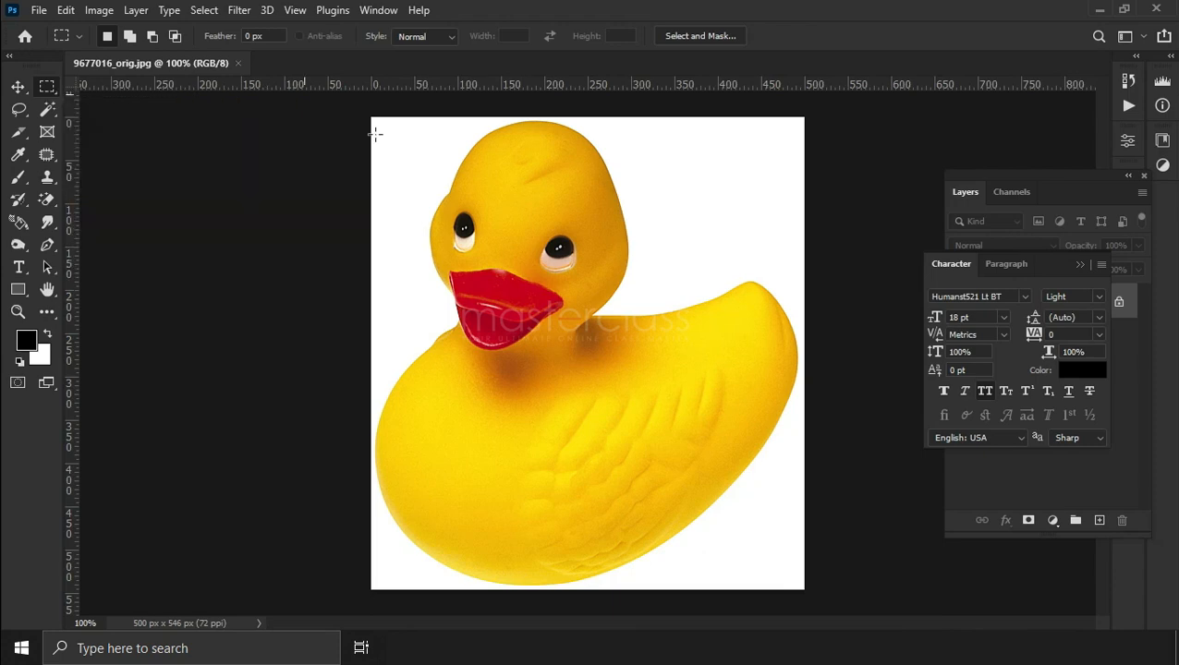
drag(414, 148, 723, 453)
mouse_move(524, 256)
mouse_down()
mouse_move(506, 269)
mouse_move(544, 265)
mouse_up()
Add rectangles at the image's upper-right area and the duck's lower body to the selection, and subtract one over the eye and beak.
click(129, 37)
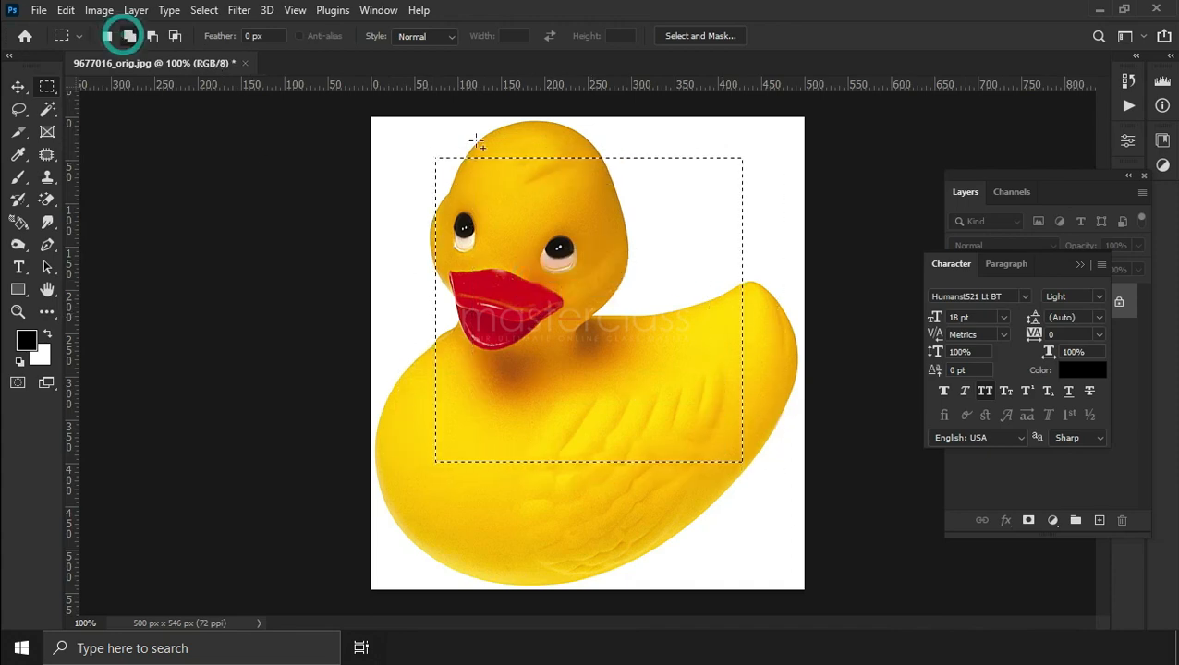
drag(656, 135, 808, 270)
click(516, 381)
drag(623, 501, 640, 515)
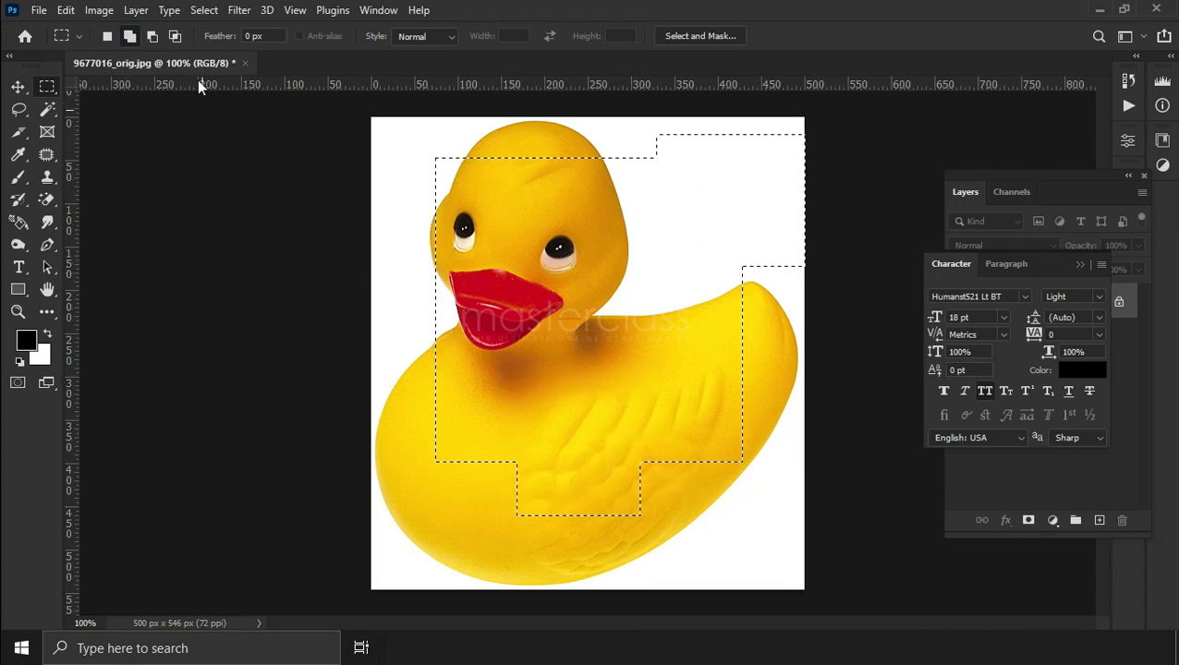
click(154, 39)
drag(403, 212, 502, 329)
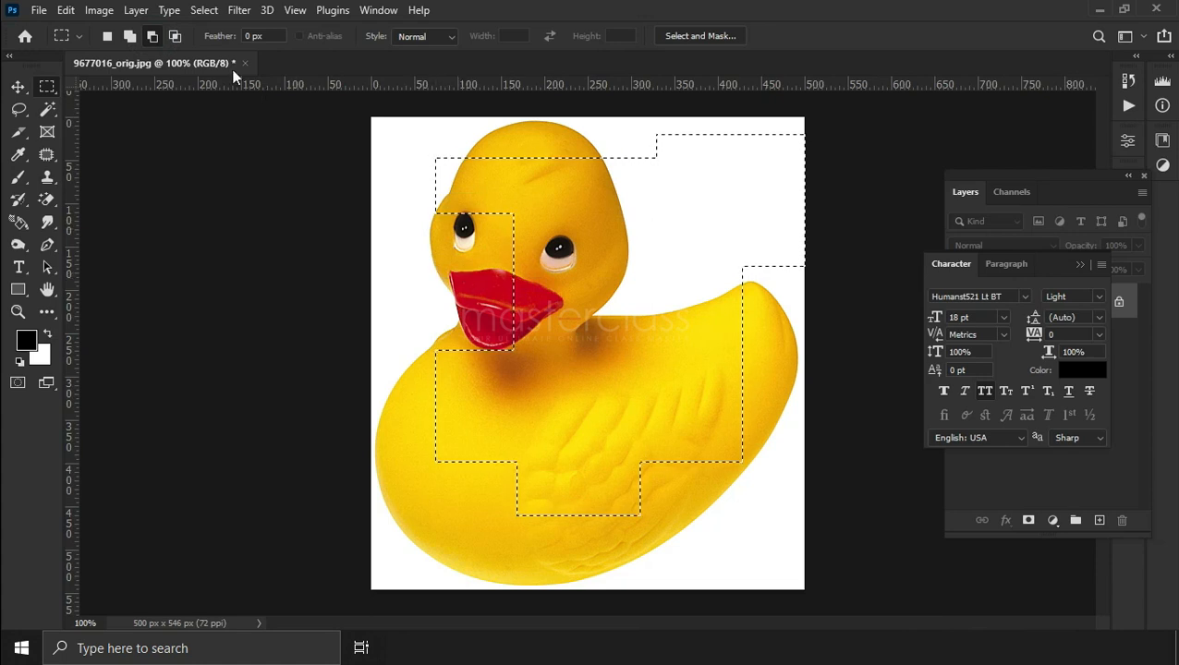
Intersect the selection with a rectangle over the duck's neck and lower body, and deselect the result.
click(174, 36)
drag(415, 315, 625, 567)
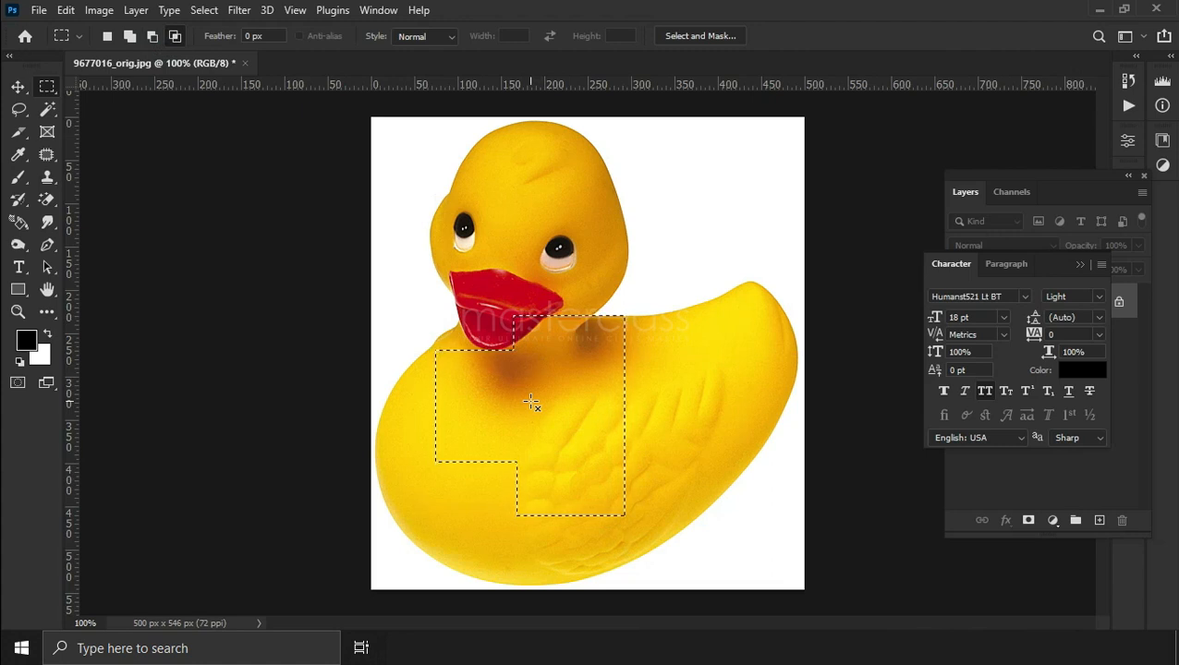
click(205, 10)
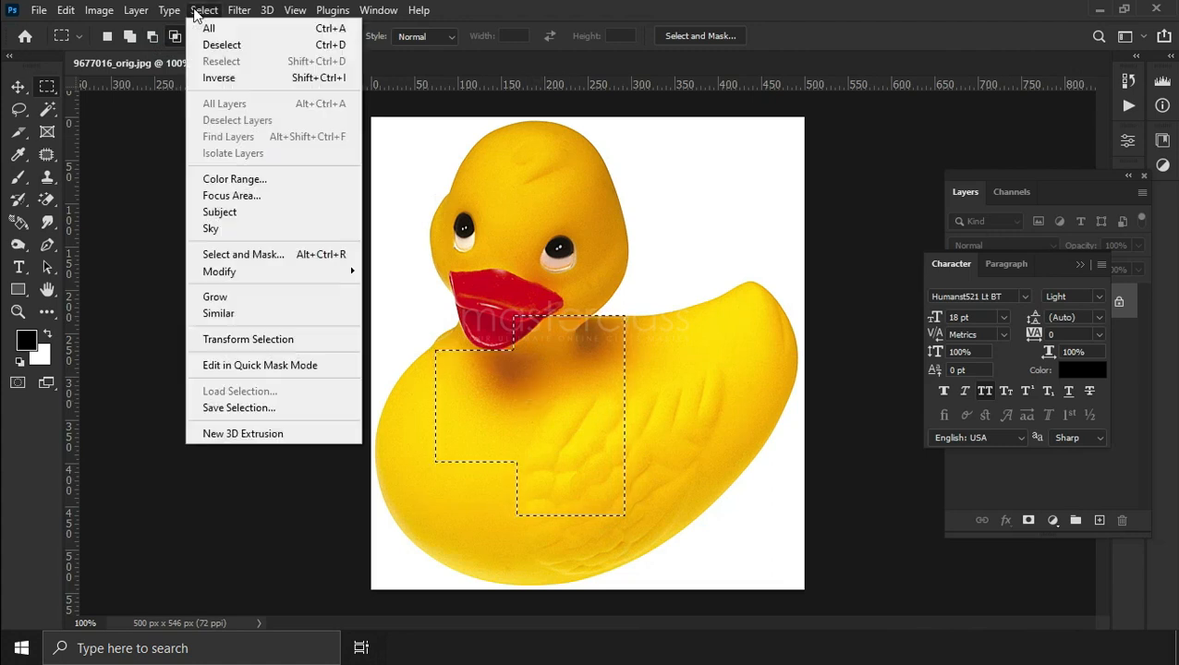
click(223, 46)
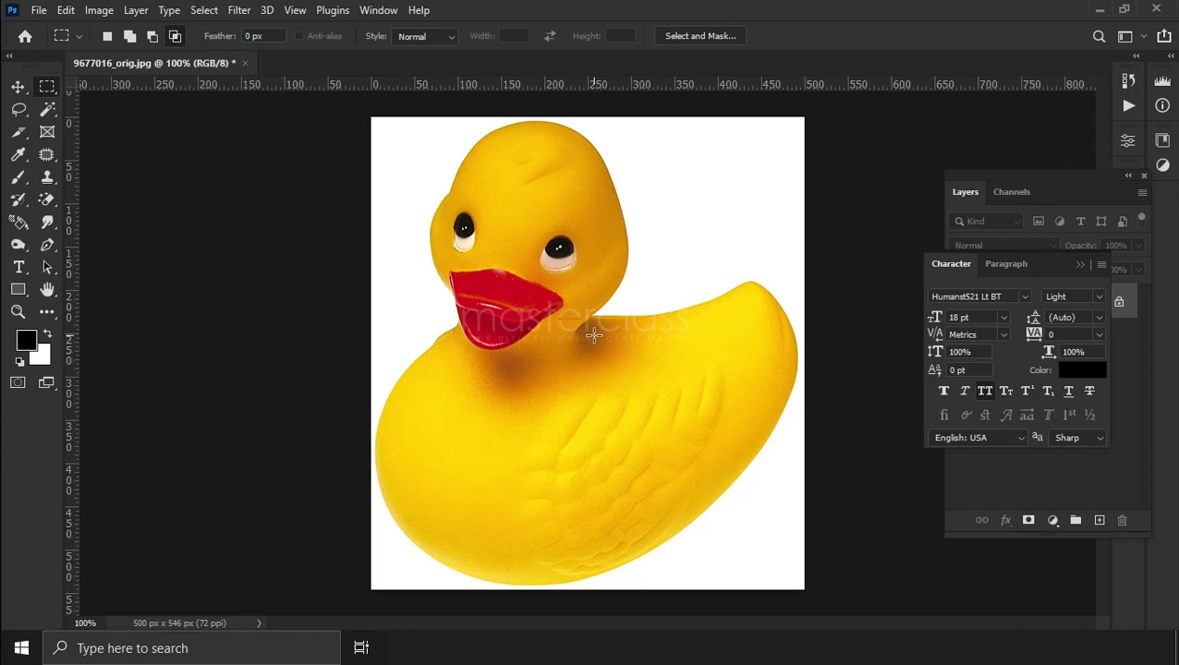
Select a rectangle across the duck's face and back, and move the selected pixels into the Untitled-1 document.
drag(462, 188, 709, 426)
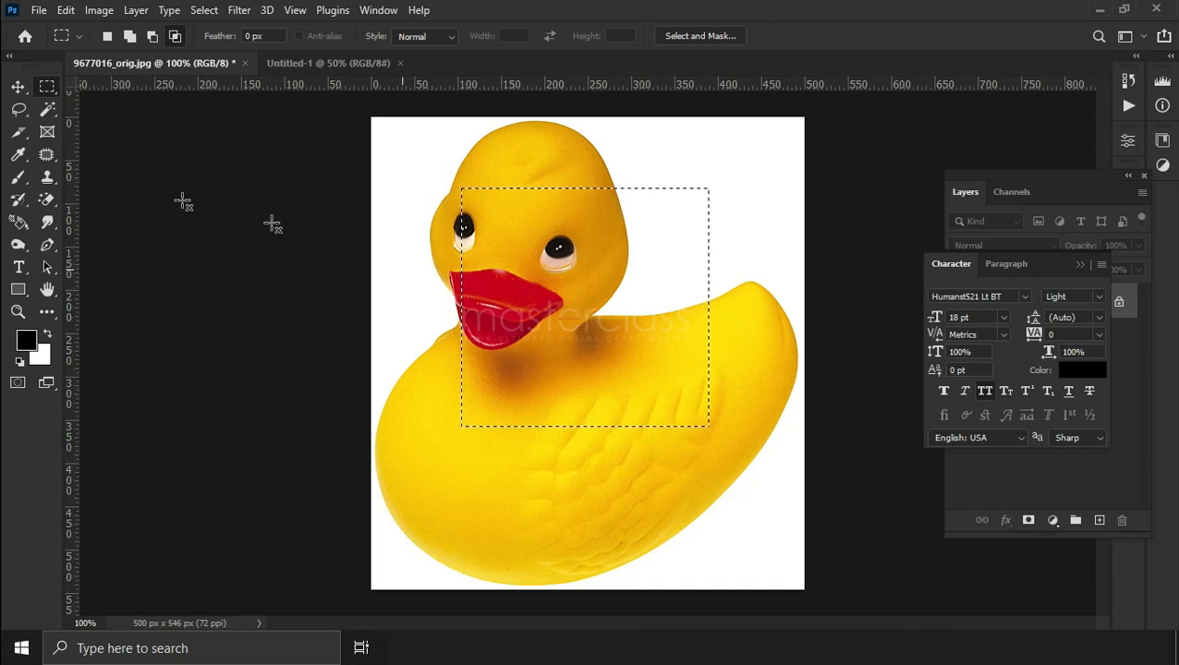
click(17, 86)
drag(575, 314, 389, 63)
drag(607, 326, 582, 324)
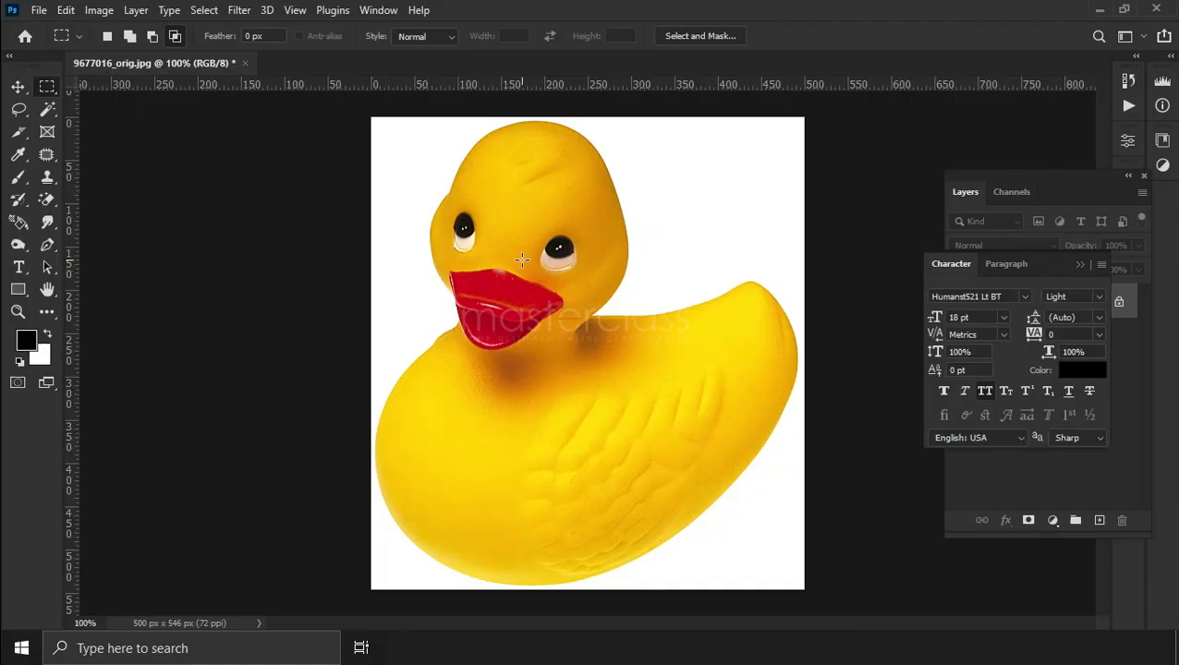
Draw a large circular selection over the duck's face and body with the Elliptical Marquee tool, and shift it slightly down and right.
right_click(49, 93)
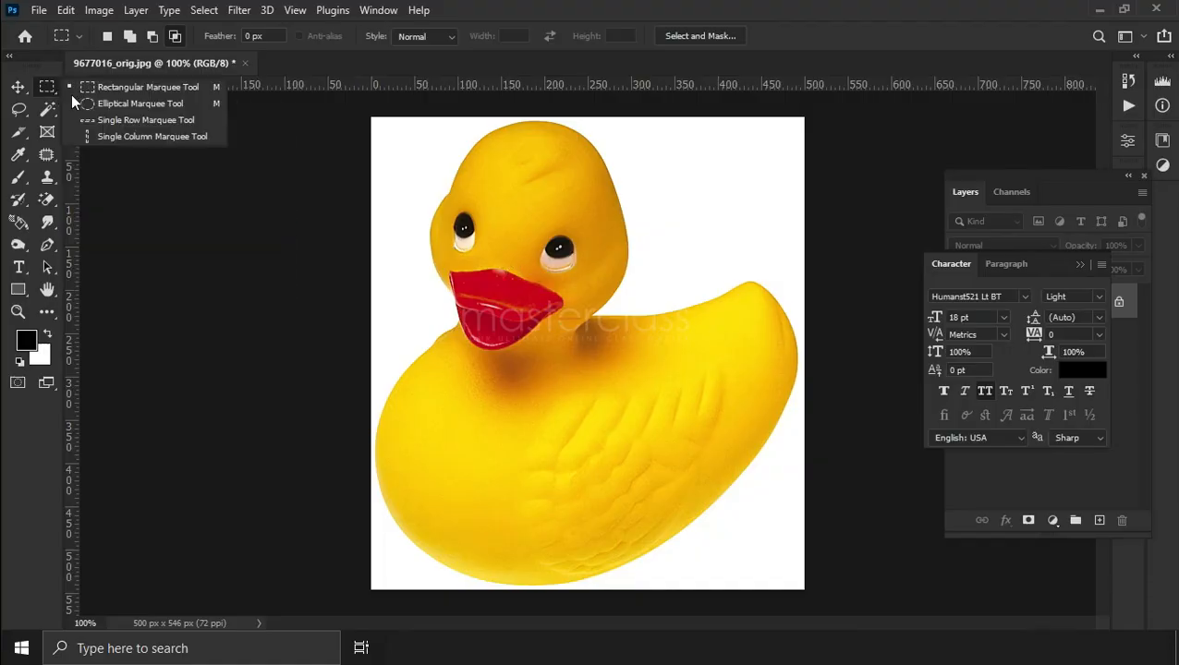
click(87, 102)
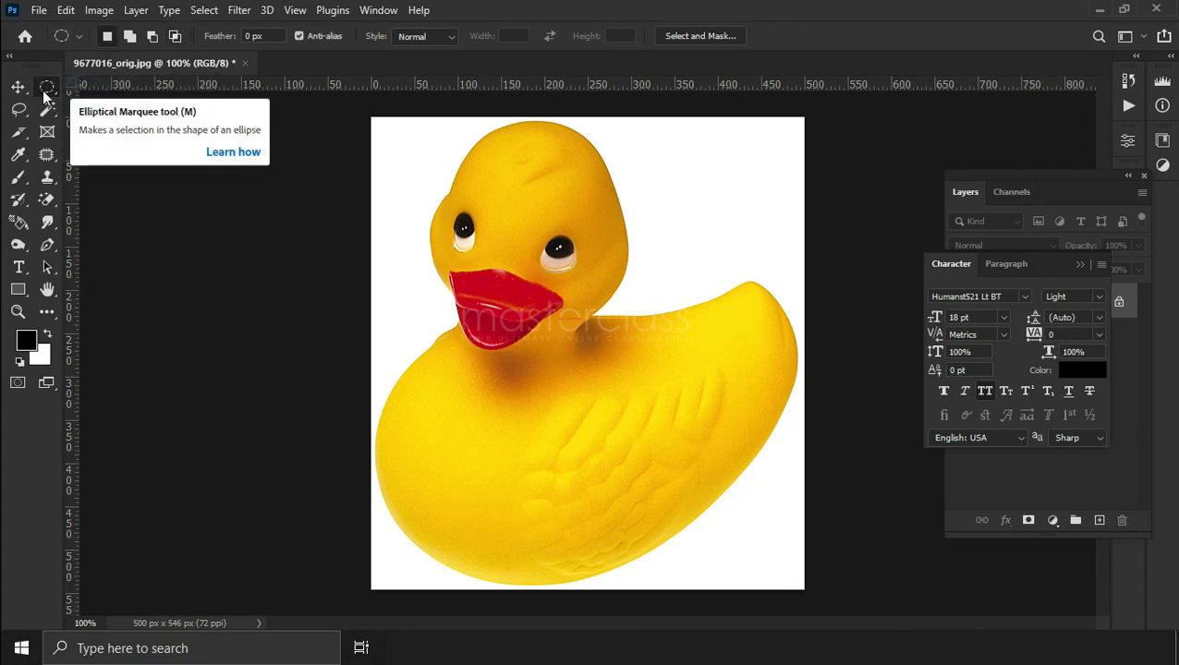
drag(411, 163, 728, 485)
drag(586, 335, 606, 345)
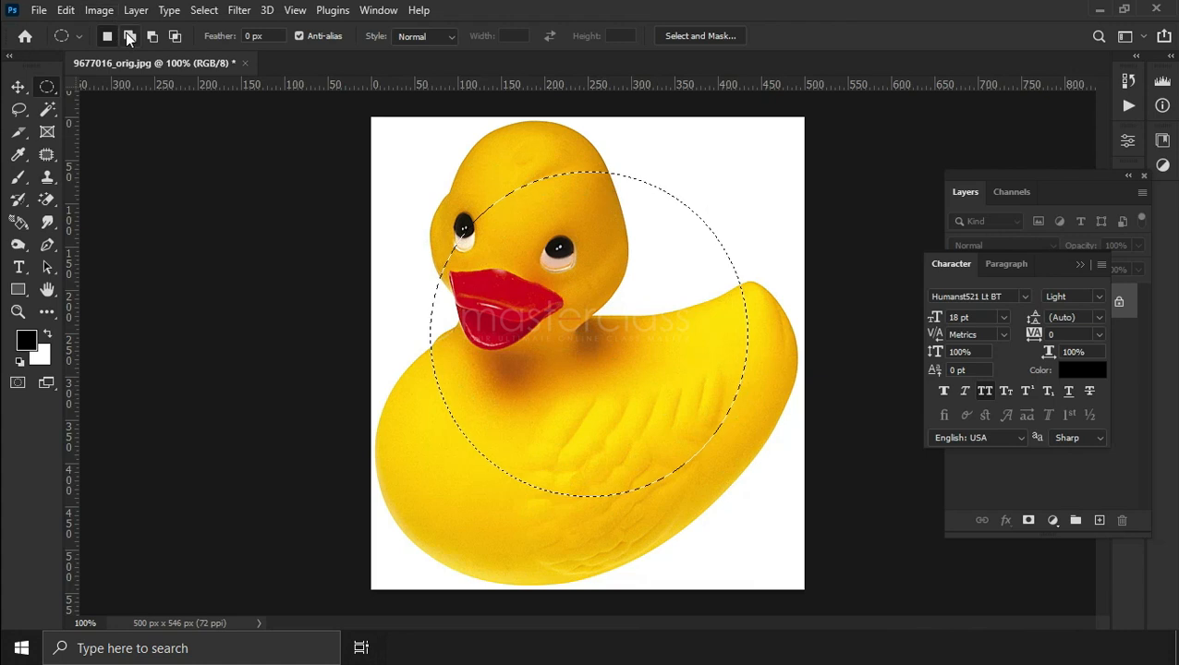
Add a circle over the duck's head to the selection, and subtract a circle around its beak and chest.
click(130, 36)
drag(415, 141, 614, 337)
click(152, 36)
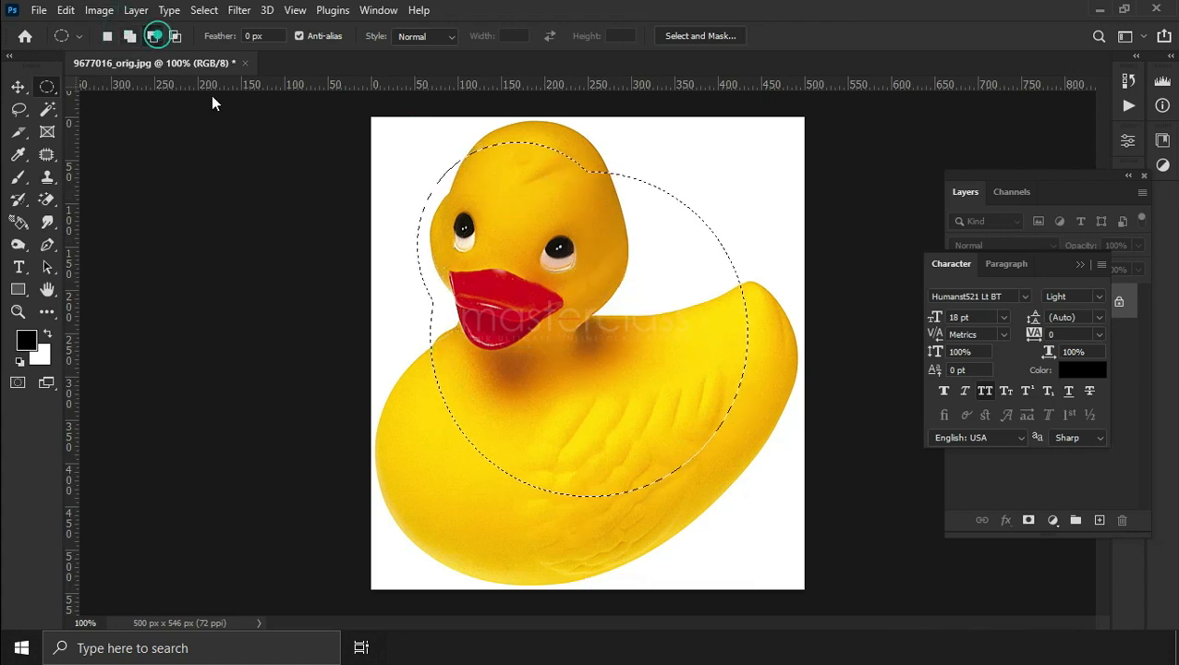
drag(388, 244, 547, 435)
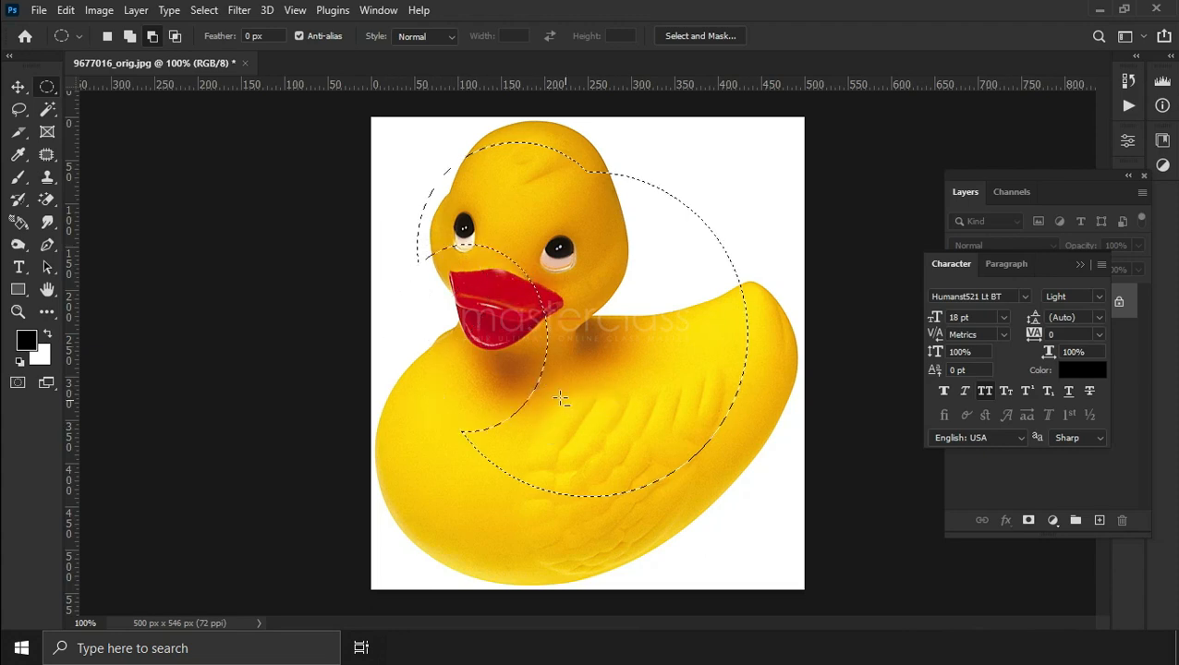
Intersect the elliptical selection with a large circle over the duck's body, and deselect the result.
click(175, 36)
drag(453, 266, 726, 544)
key(ctrl+d)
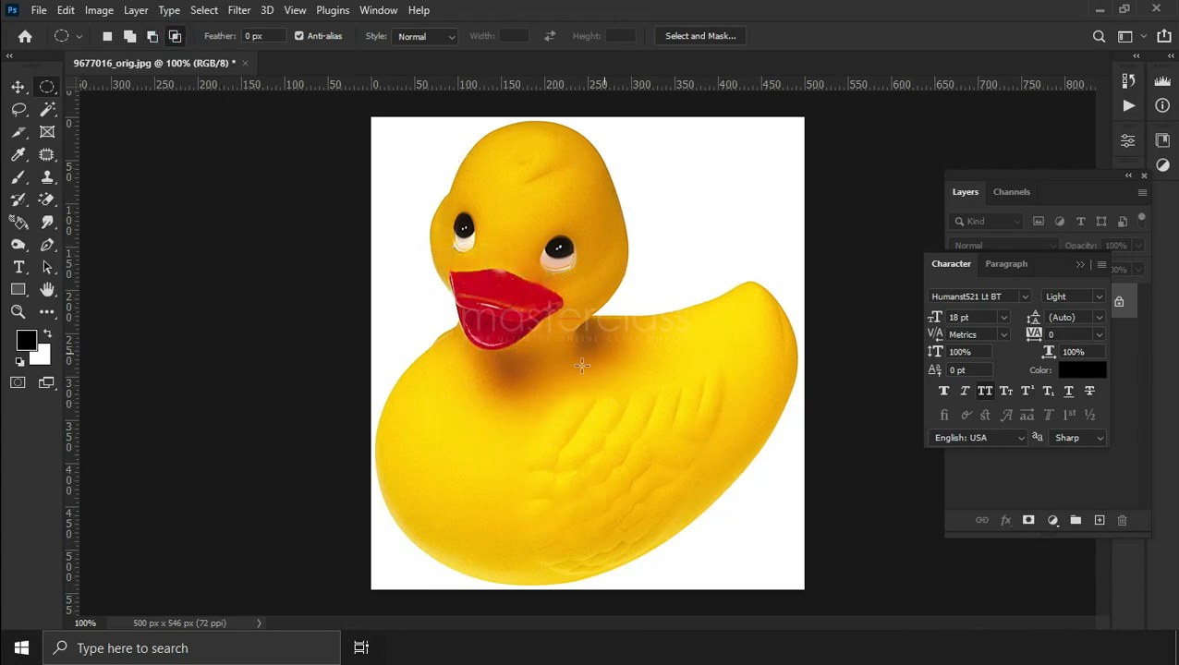
Switch to new-selection mode, draw a circular selection over the middle of the duck, and deselect it.
click(108, 36)
drag(466, 191, 738, 473)
key(ctrl+d)
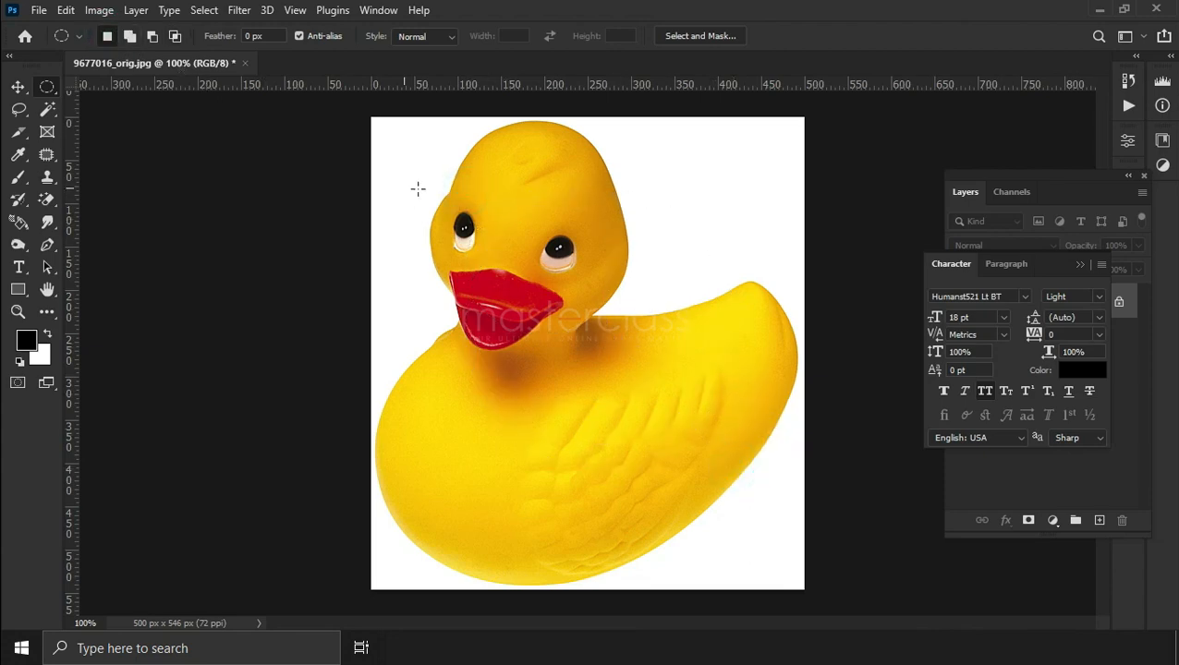
Draw a circular selection around the duck's beak and back, reposition it slightly, and deselect it.
drag(426, 180, 669, 444)
drag(555, 331, 580, 351)
key(ctrl+z)
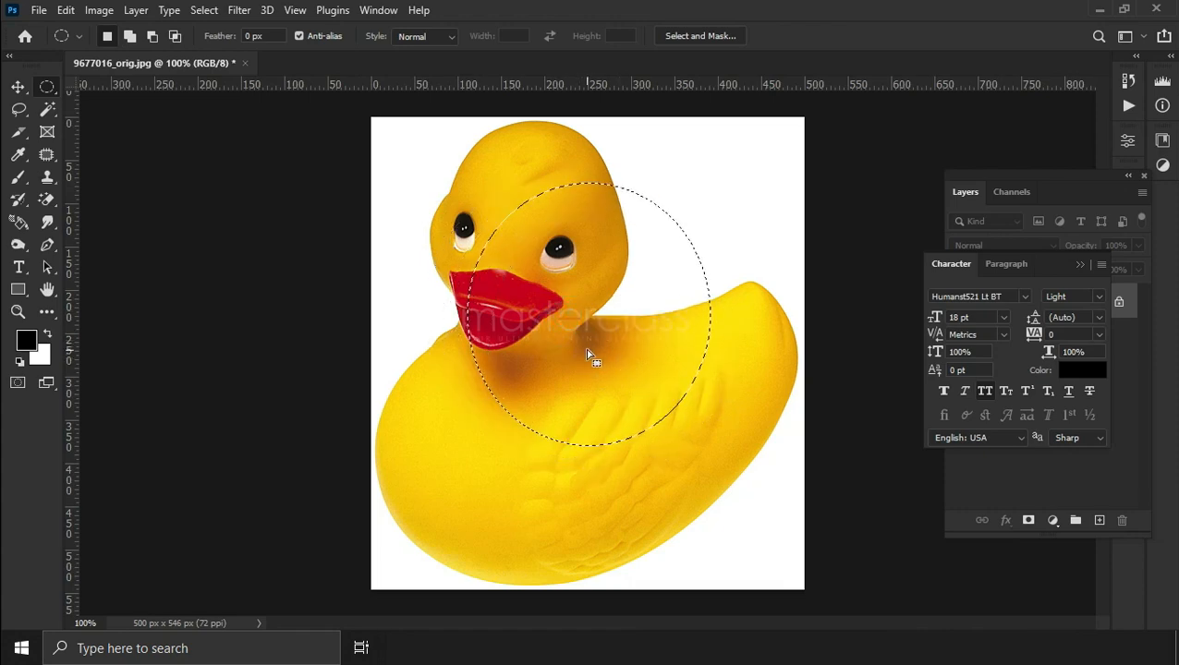
click(204, 9)
click(227, 43)
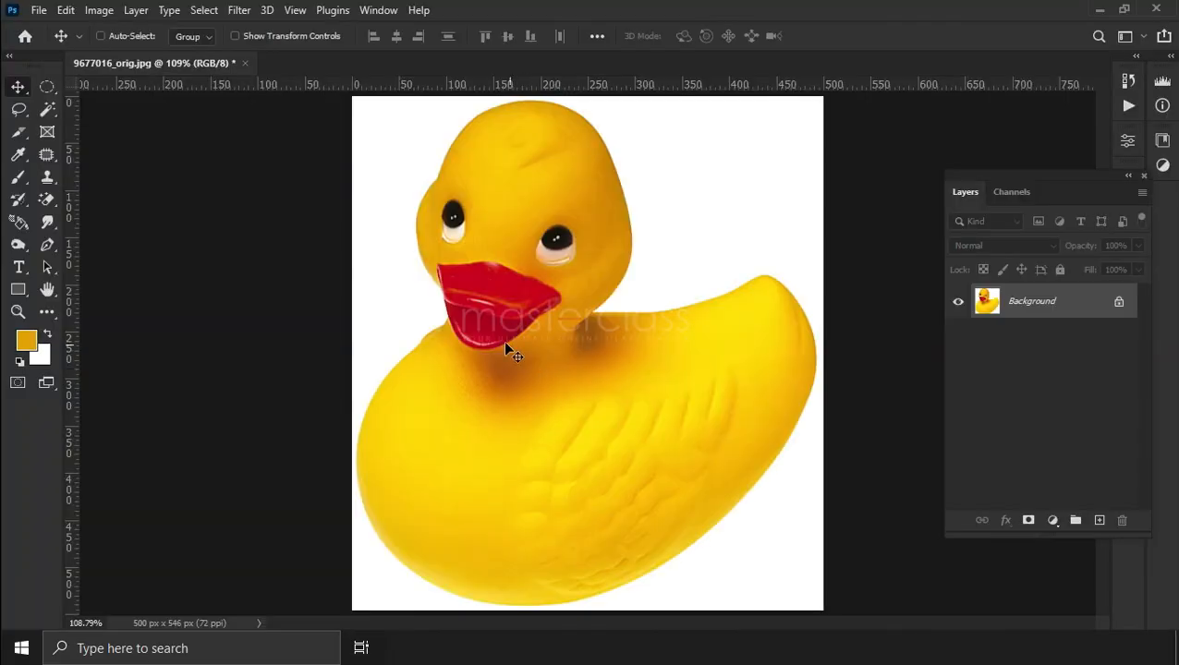
Select a single row of pixels across the duck image just below the eyes with the Single Row Marquee tool.
drag(47, 87, 124, 122)
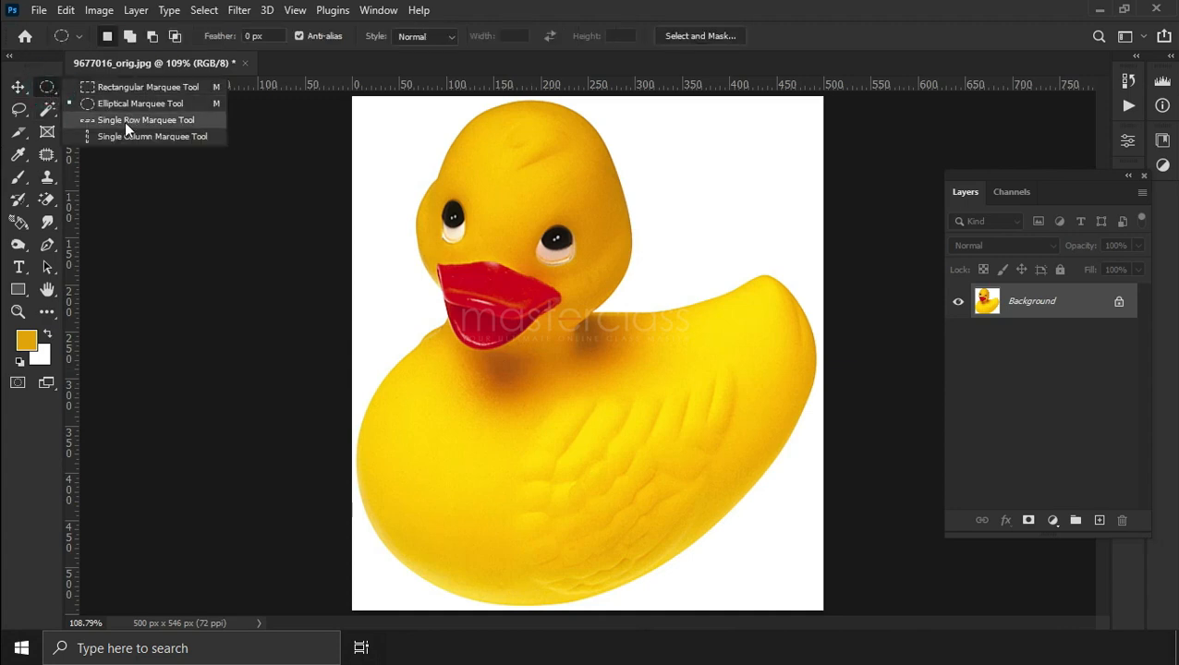
click(151, 117)
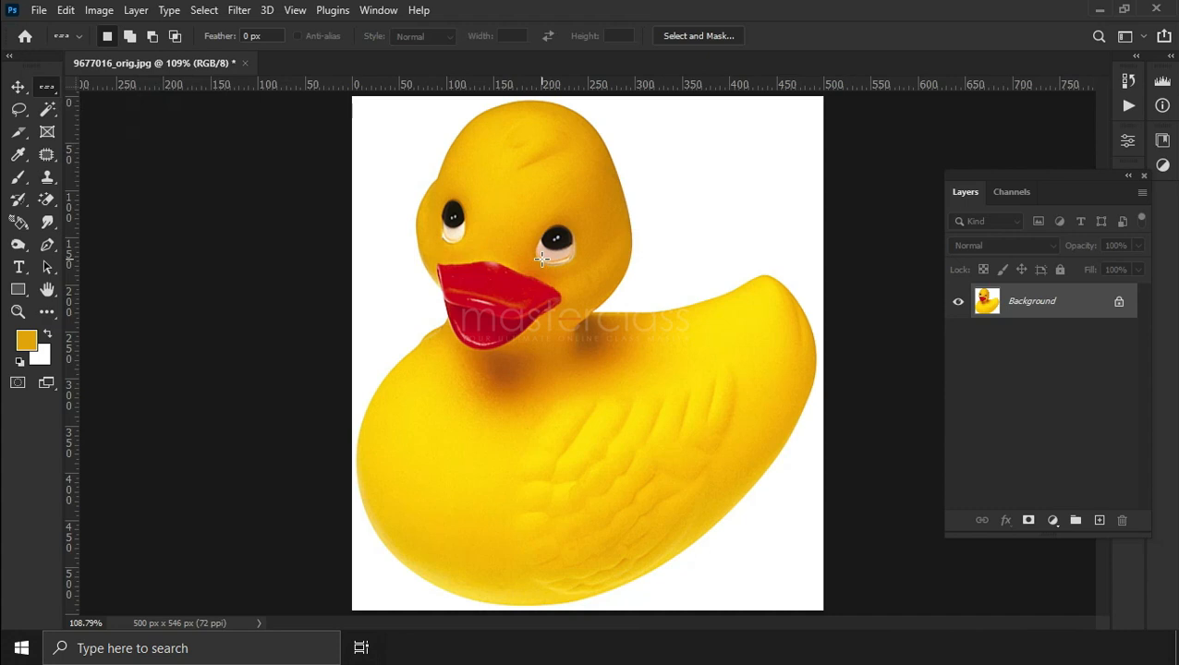
click(606, 253)
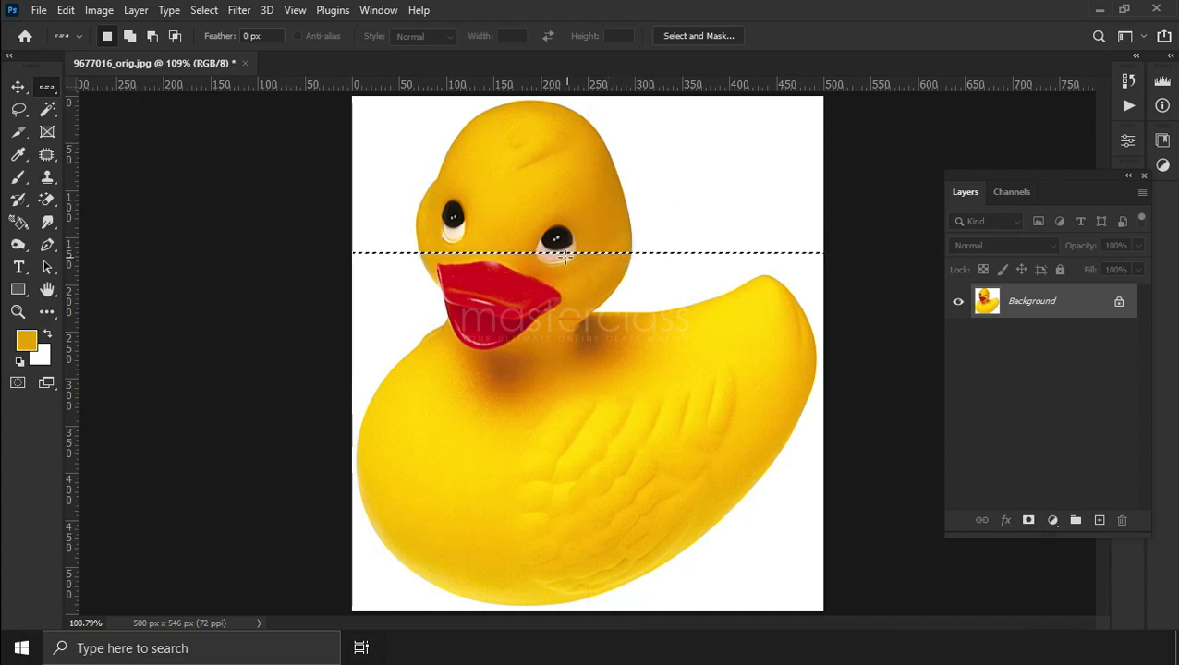
Create a new empty layer above the Background layer with the default name and settings.
click(136, 10)
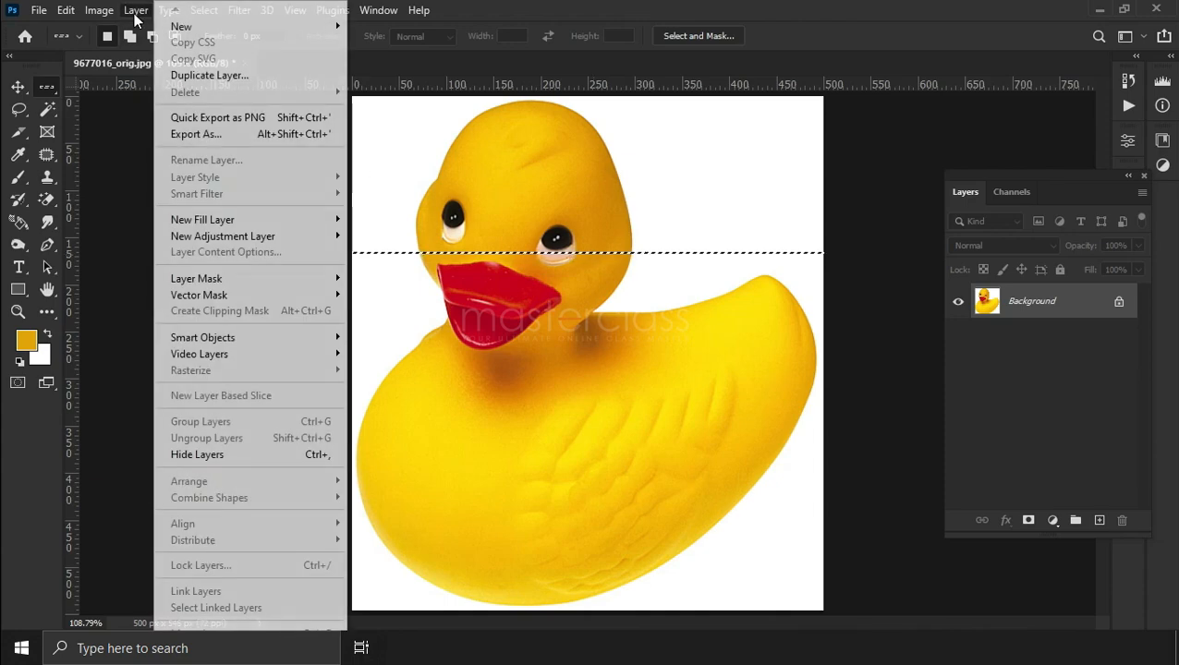
mouse_move(194, 26)
click(434, 27)
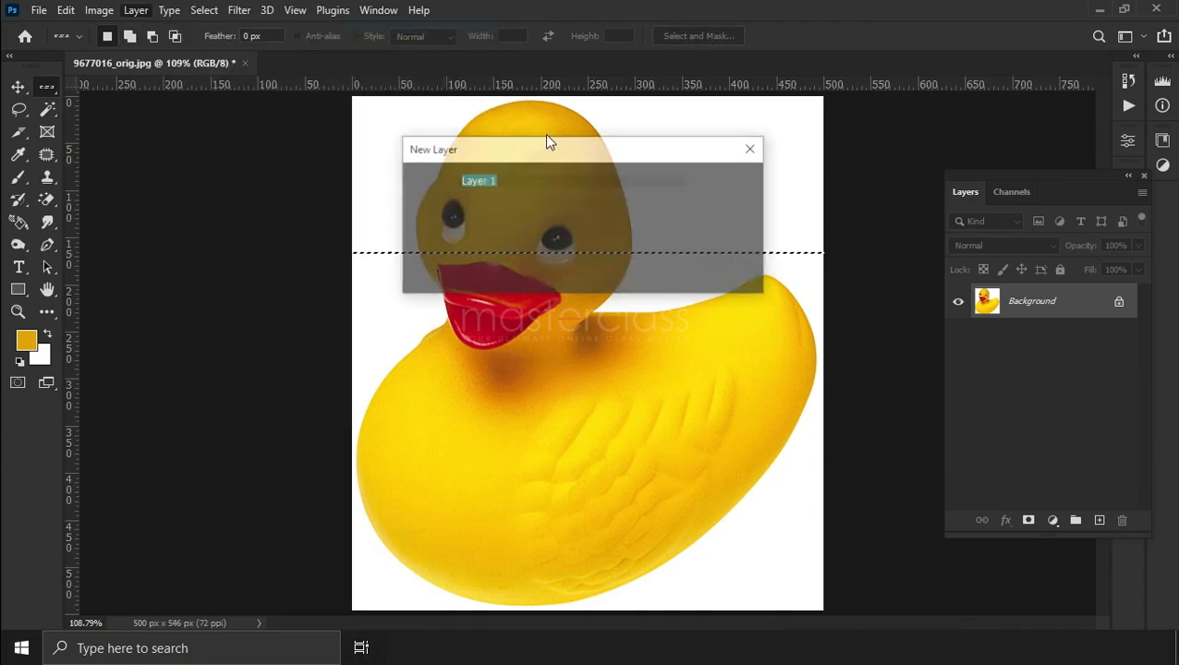
click(727, 184)
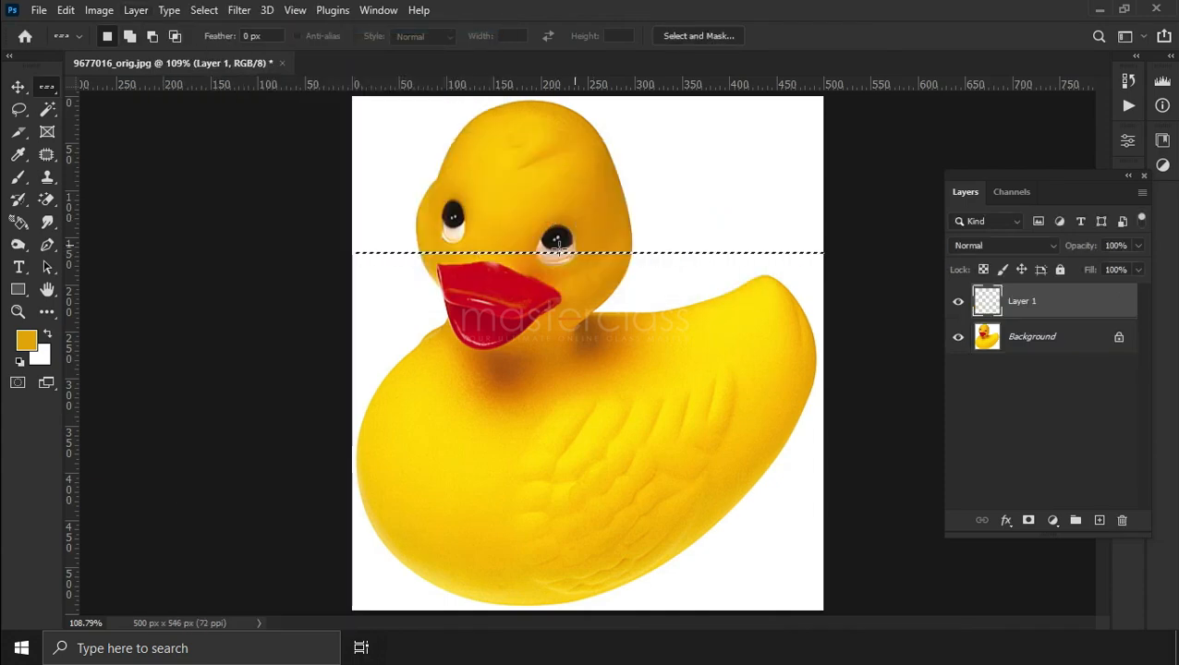
Fill the single-row selection on Layer 1 with a near-black color in Normal mode at 100% opacity.
click(66, 10)
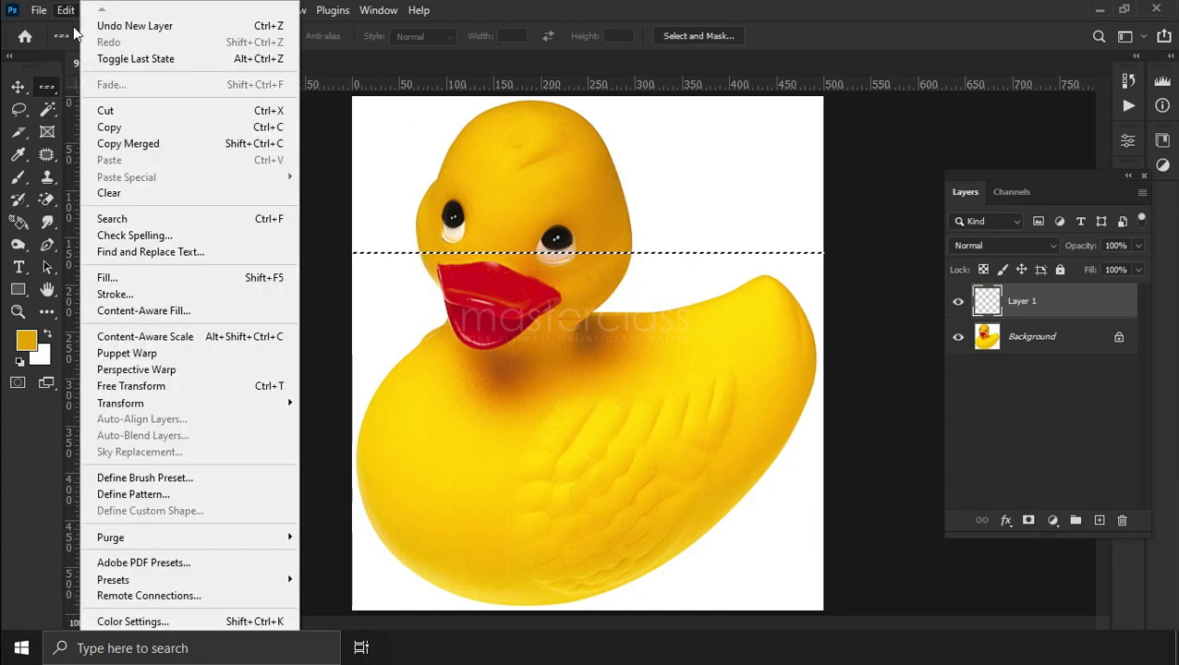
click(139, 279)
click(568, 178)
click(572, 220)
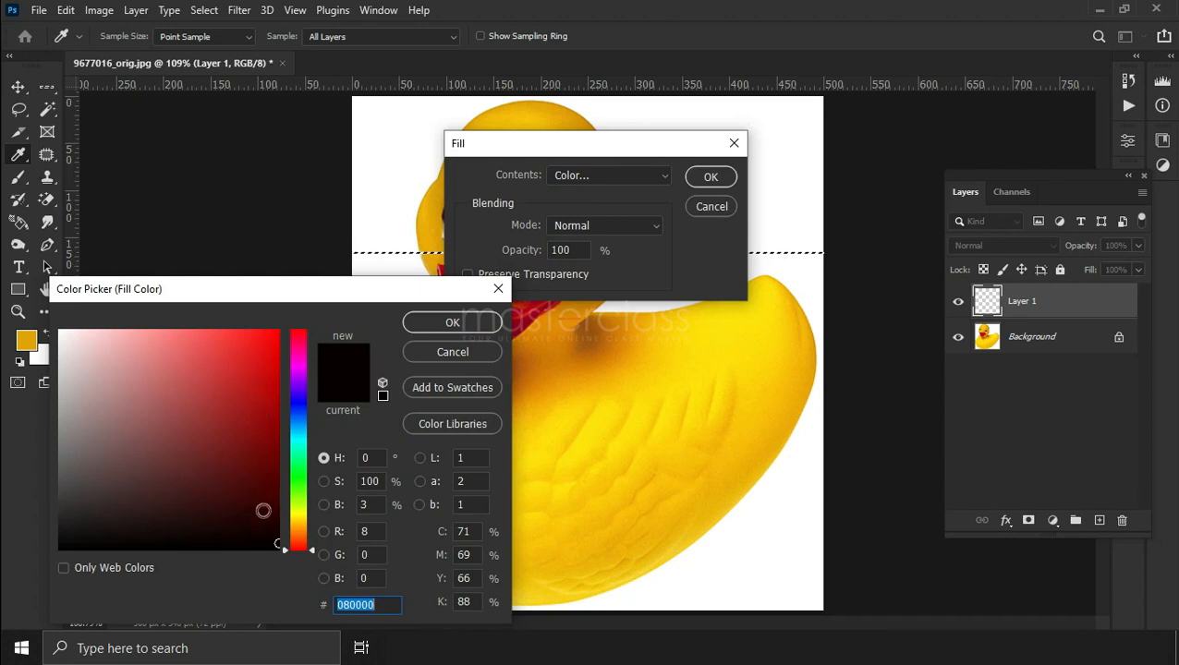
click(266, 540)
click(462, 323)
click(723, 173)
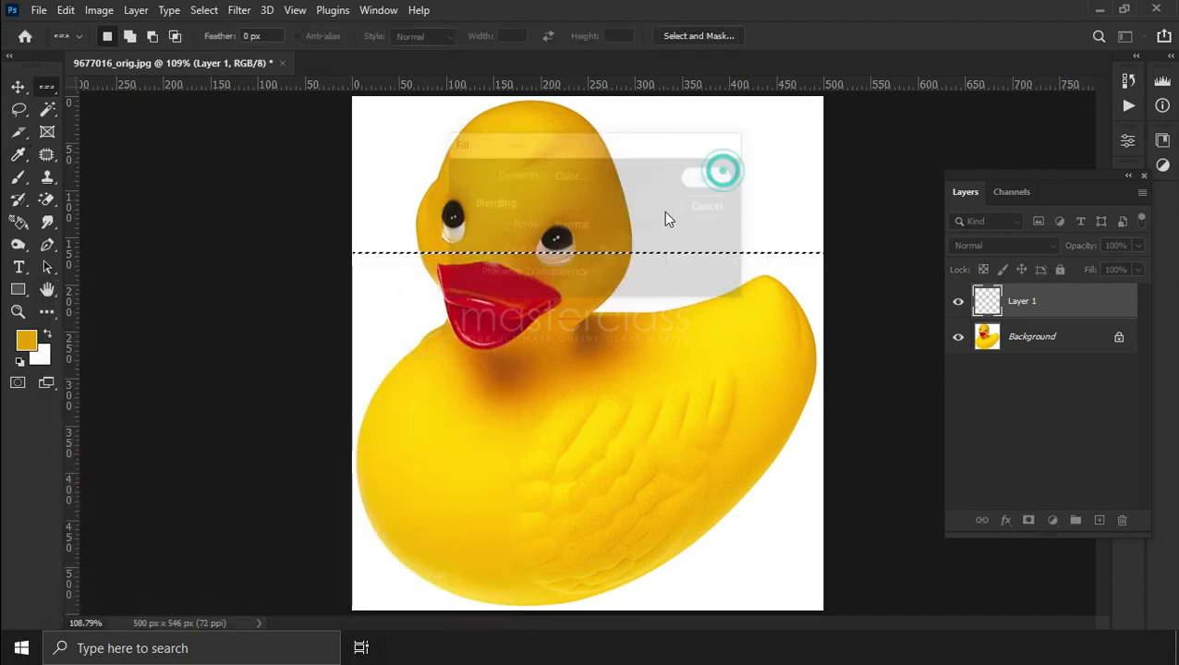
Deselect the pixel row and move the filled horizontal line down to just below the duck's beak.
click(204, 10)
click(221, 46)
click(18, 91)
drag(599, 257, 606, 366)
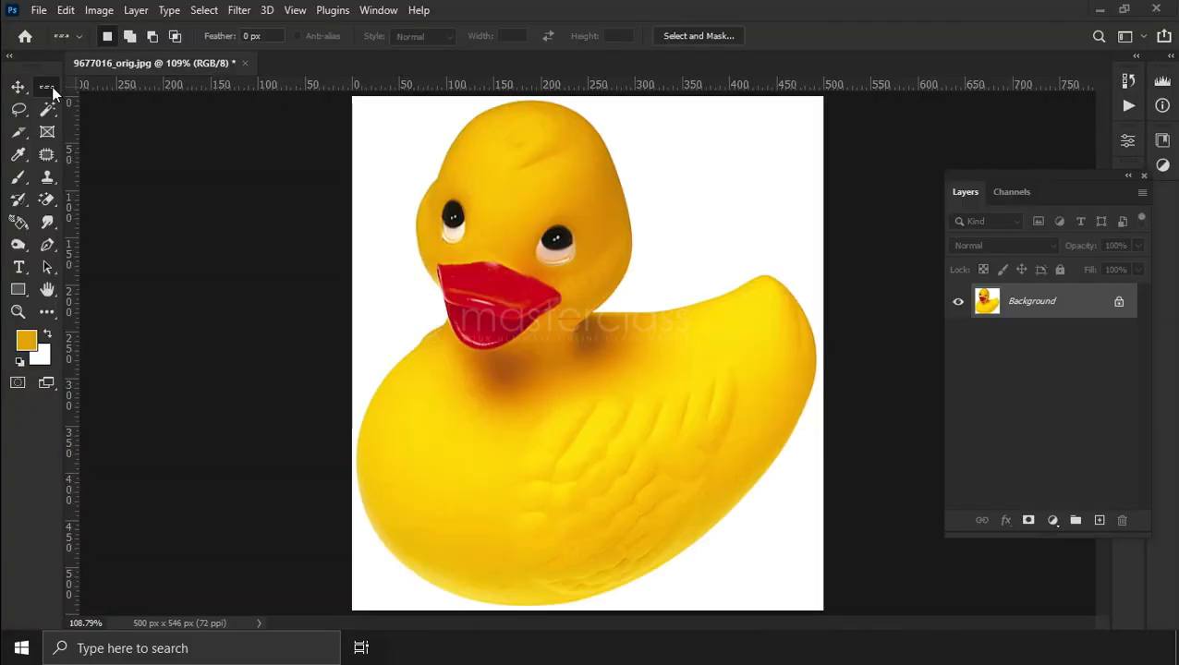
Select a single column of pixels through the duck's right-hand eye with the Single Column Marquee tool.
right_click(53, 93)
click(145, 136)
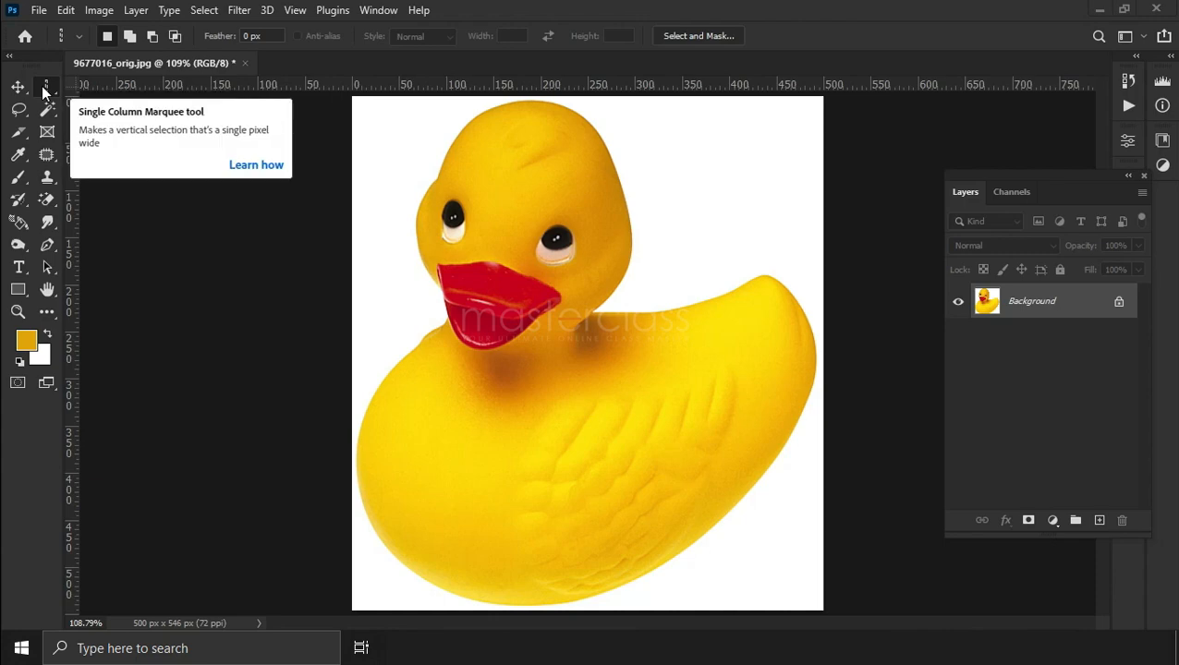
click(556, 238)
Create a new empty layer above the Background layer, keeping the default name and settings.
click(136, 10)
mouse_move(185, 24)
click(370, 24)
click(738, 189)
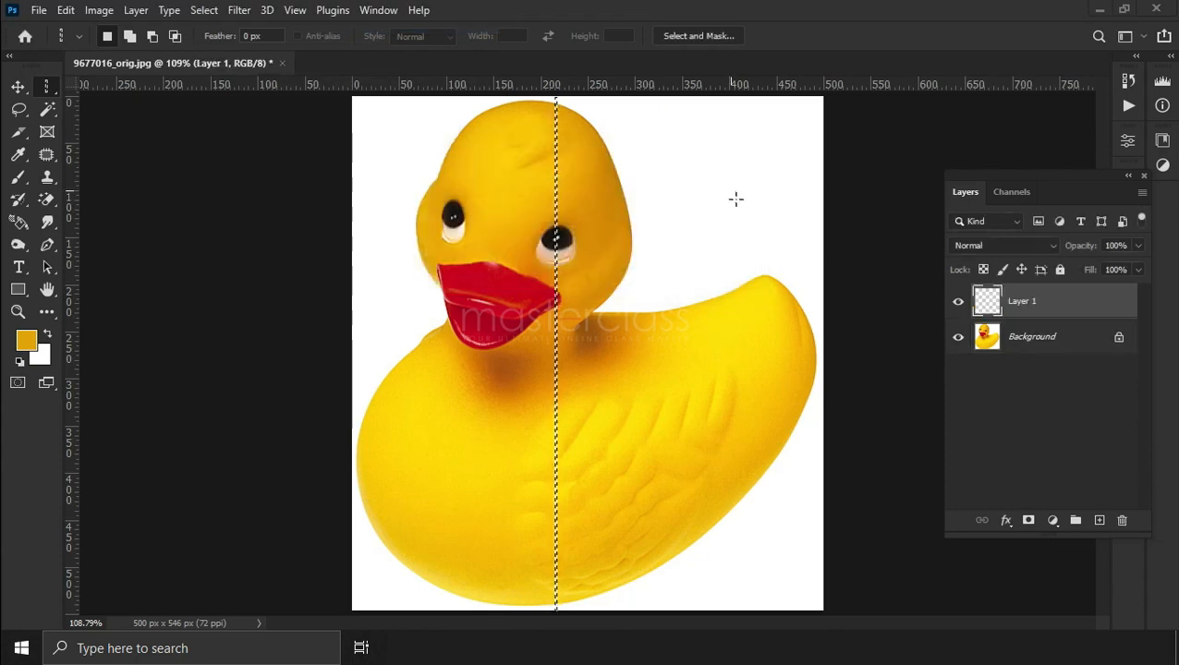
Fill the single-column selection on Layer 1 with the offered black color in Normal mode at 100% opacity.
click(66, 10)
click(143, 278)
click(610, 175)
click(588, 223)
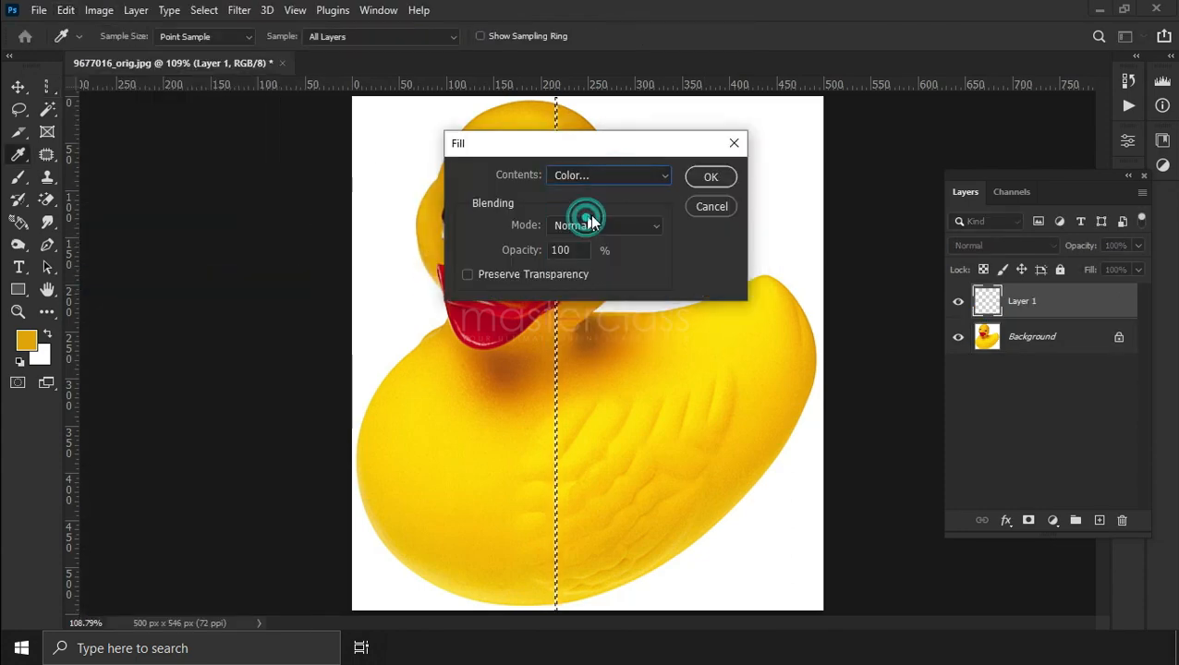
click(452, 323)
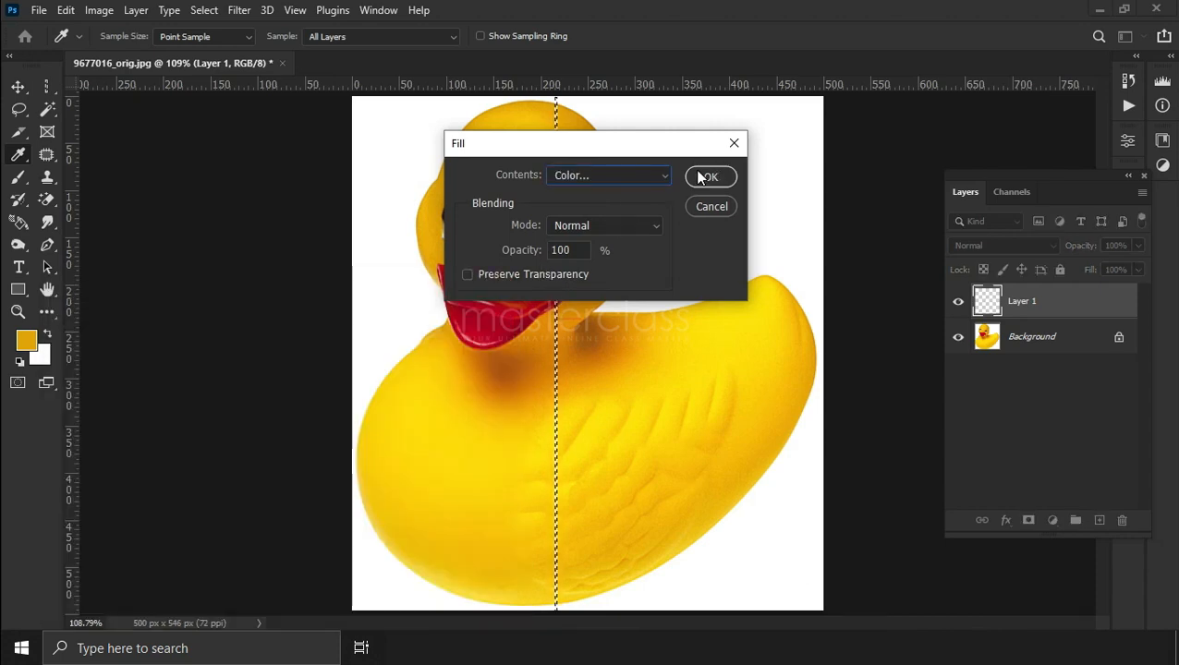
click(711, 177)
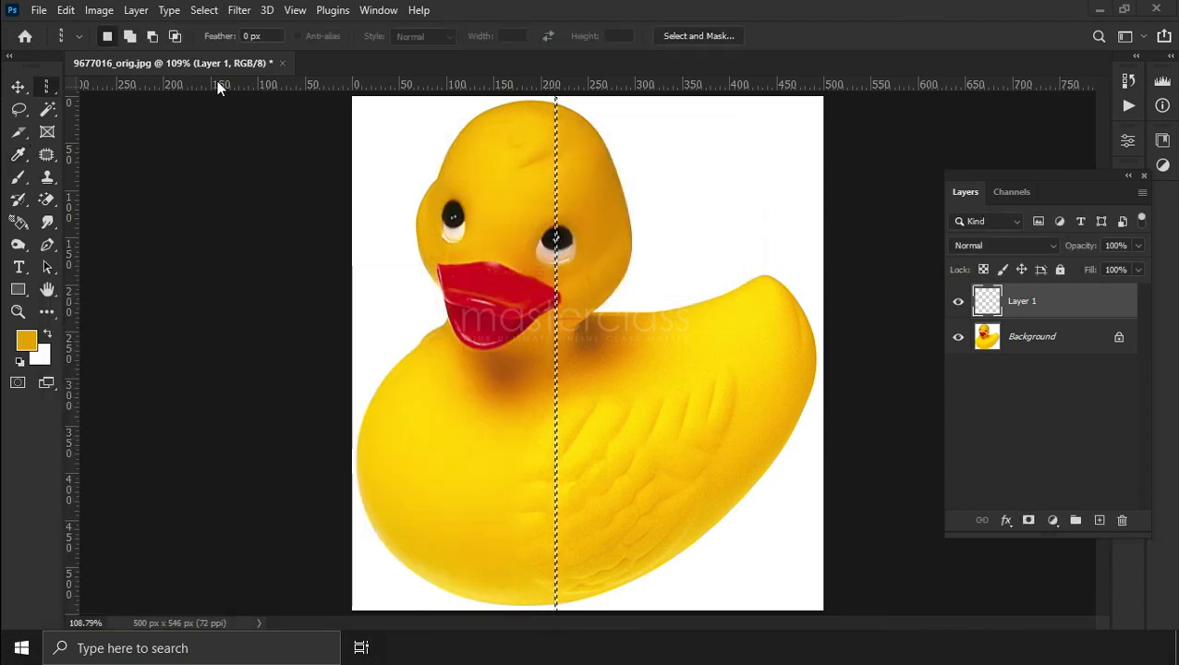
Deselect the pixel column and move the filled vertical line to the right, just past the duck's head.
click(204, 9)
click(218, 45)
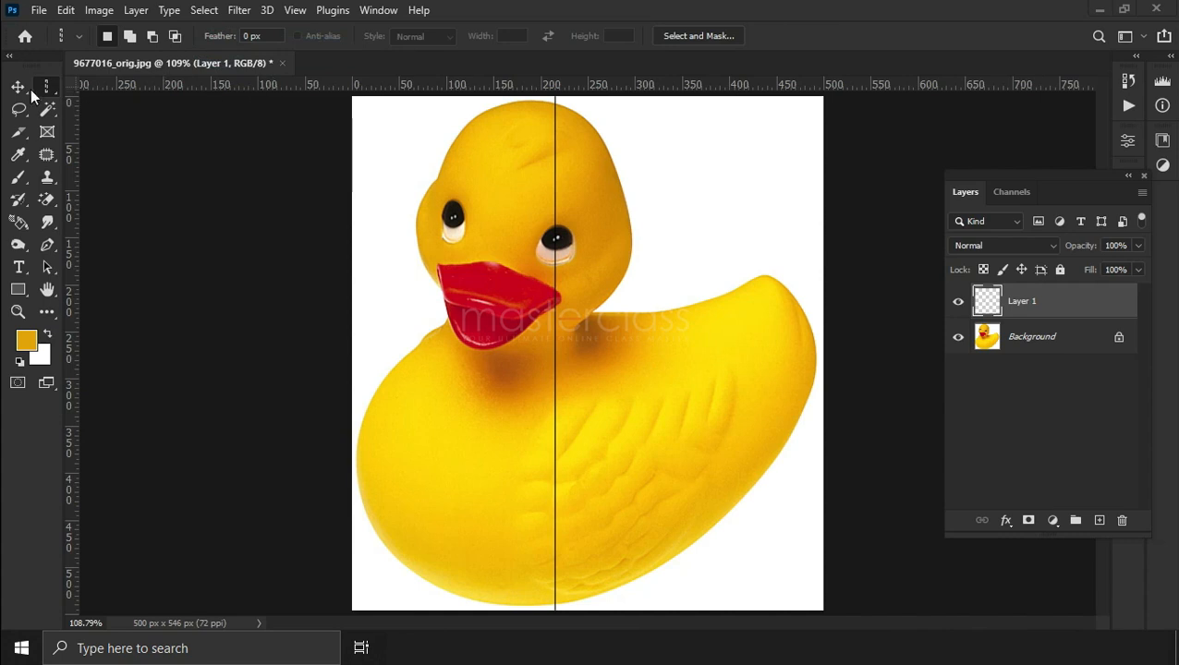
key(v)
drag(565, 259, 641, 268)
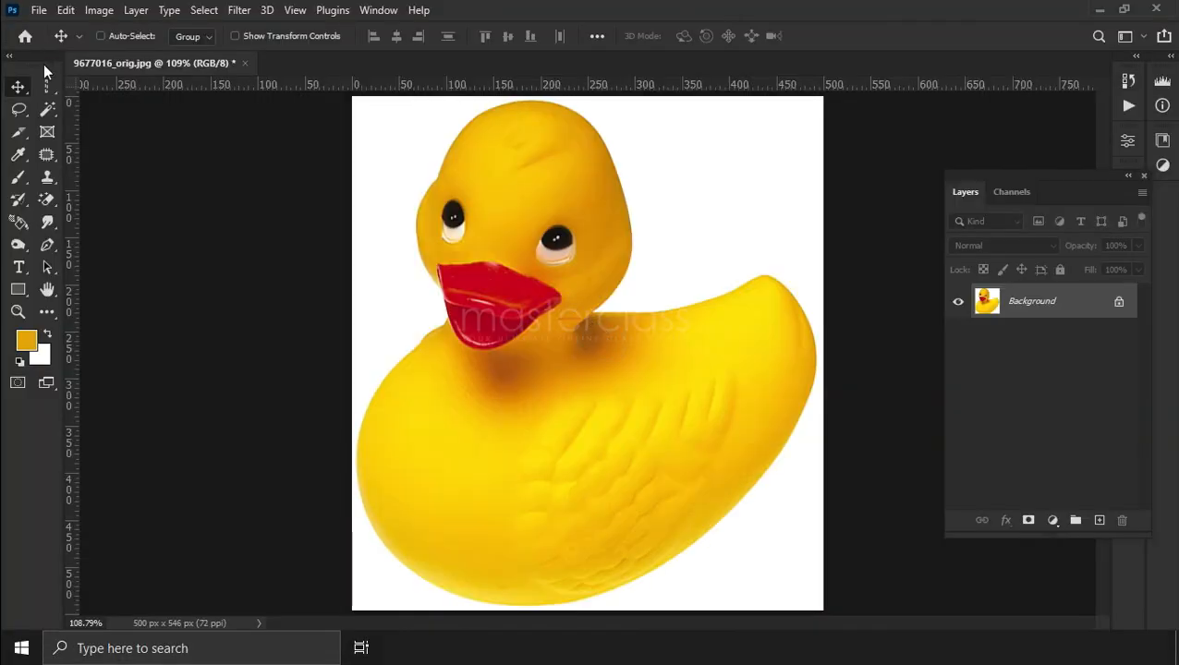
Draw a freehand selection around the whole duck with the Lasso tool.
click(19, 111)
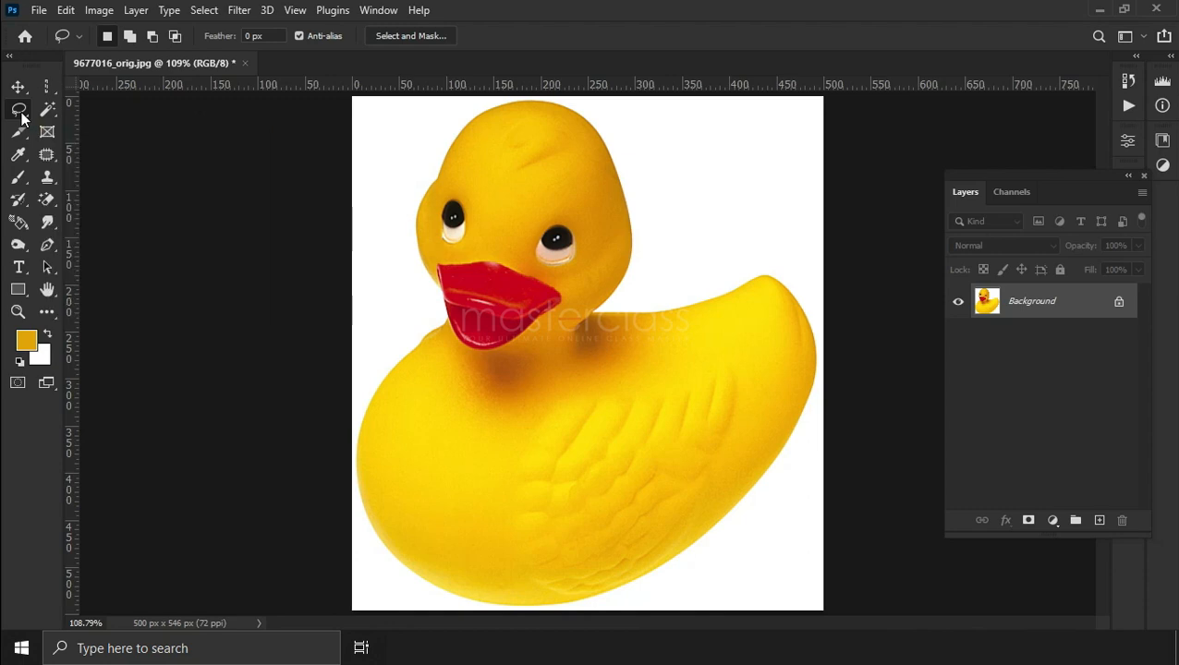
mouse_move(420, 310)
mouse_down()
mouse_move(398, 265)
mouse_move(389, 187)
mouse_move(435, 124)
mouse_up()
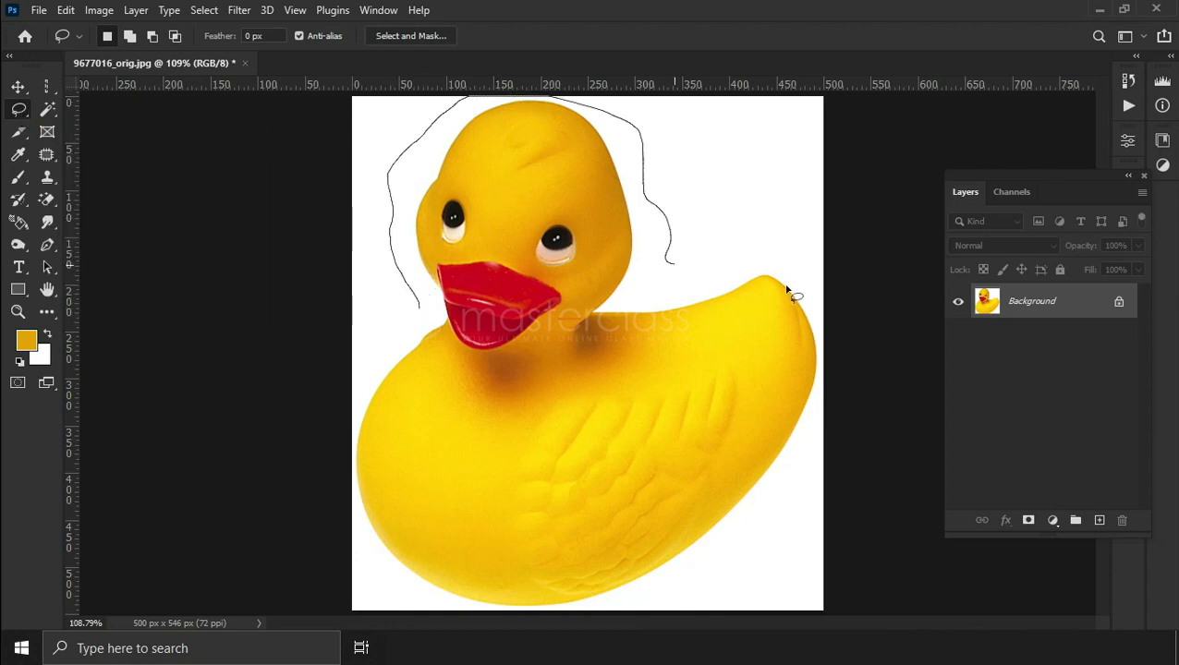
mouse_move(545, 622)
mouse_down()
mouse_move(417, 597)
mouse_move(367, 514)
mouse_up()
mouse_move(377, 418)
mouse_down()
mouse_move(423, 318)
mouse_move(411, 339)
mouse_up()
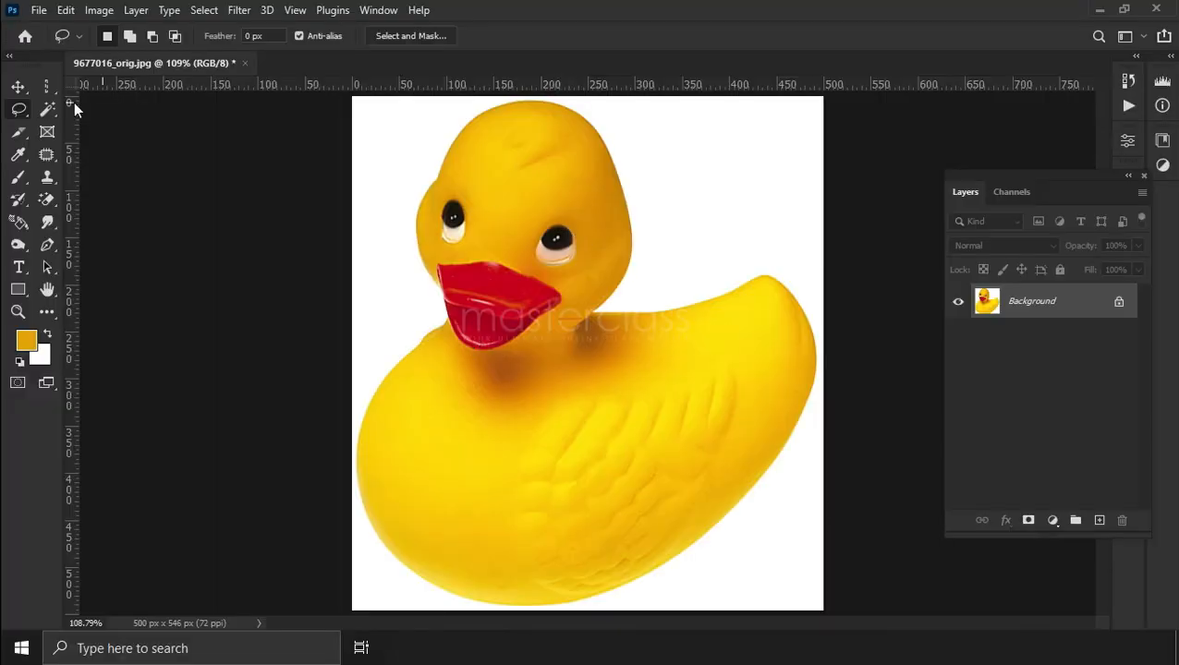
Draw a closed straight-edged selection roughly around the duck with the Polygonal Lasso tool, and deselect it.
drag(16, 115, 63, 124)
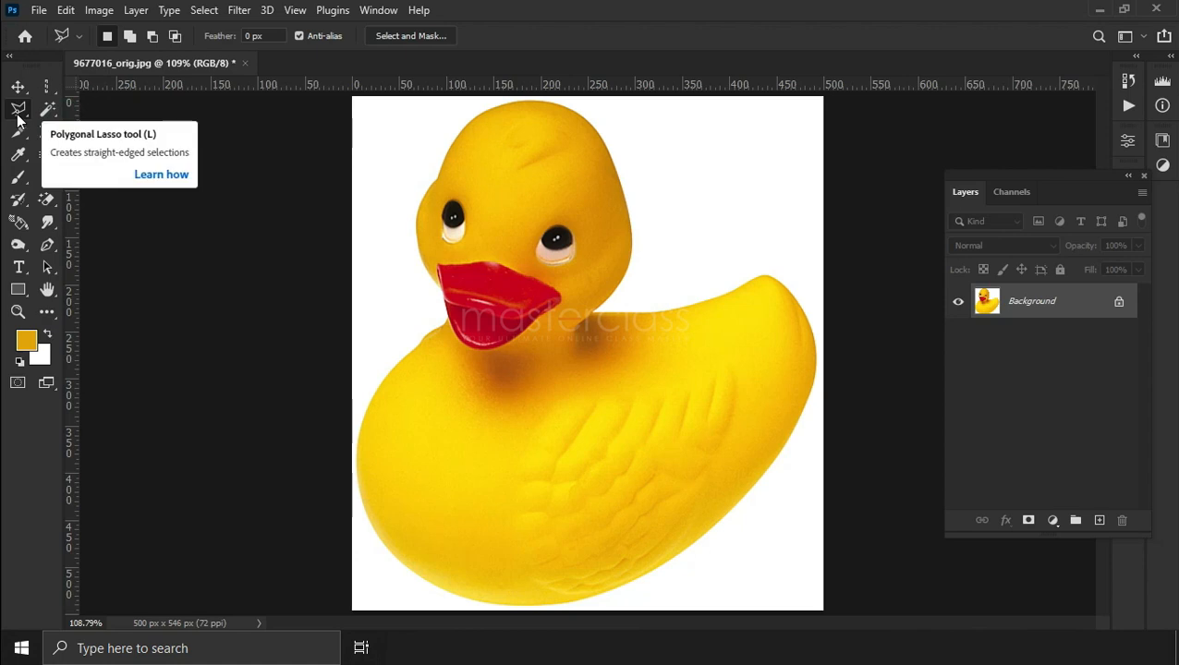
click(413, 289)
click(393, 161)
click(477, 106)
click(662, 117)
click(641, 270)
click(782, 245)
click(813, 369)
click(763, 511)
click(531, 592)
click(384, 536)
click(385, 386)
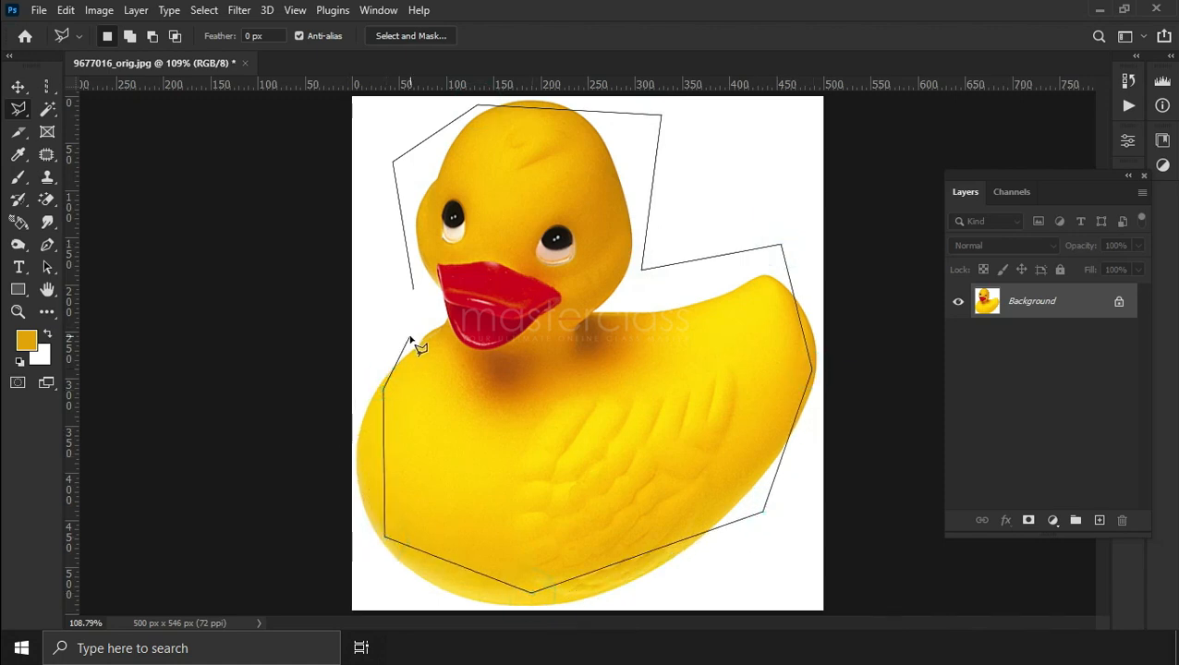
click(413, 289)
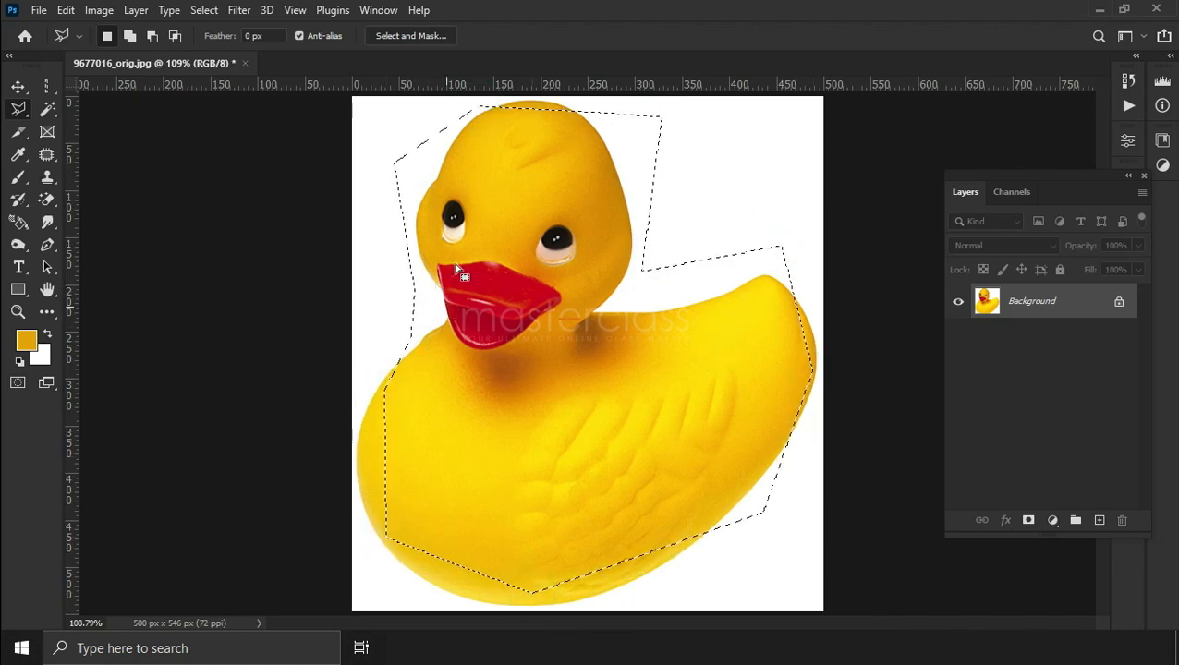
click(206, 12)
click(239, 47)
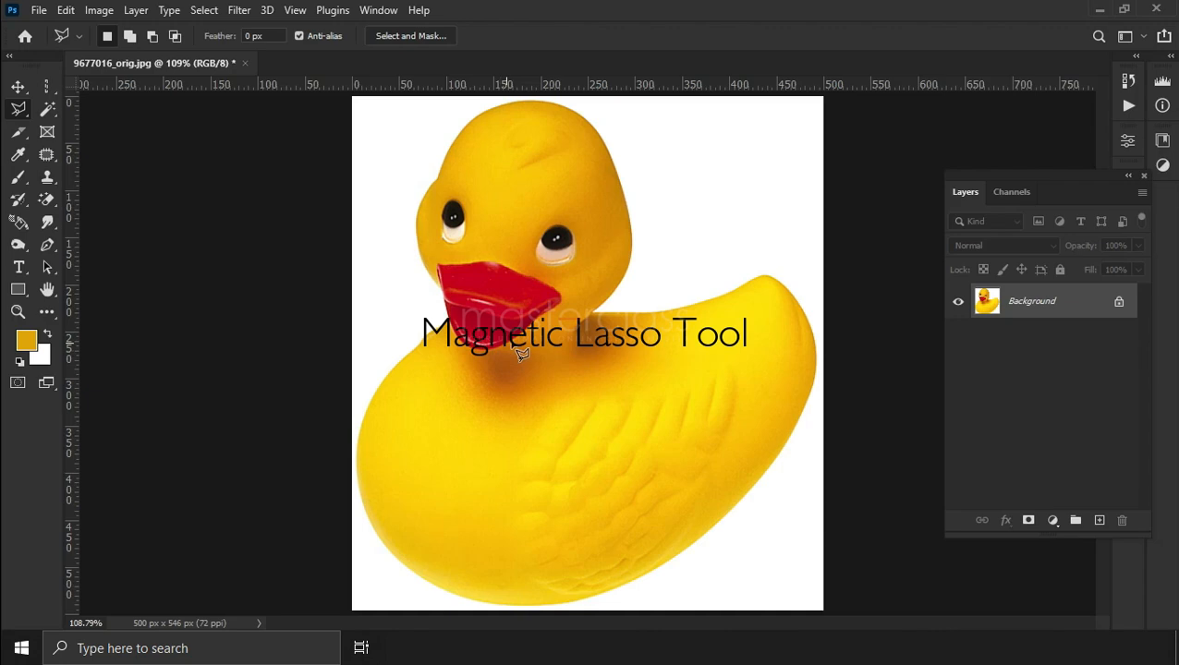
Trace the duck's outline with the Magnetic Lasso tool, starting at the head's left edge and closing at the starting point.
right_click(17, 112)
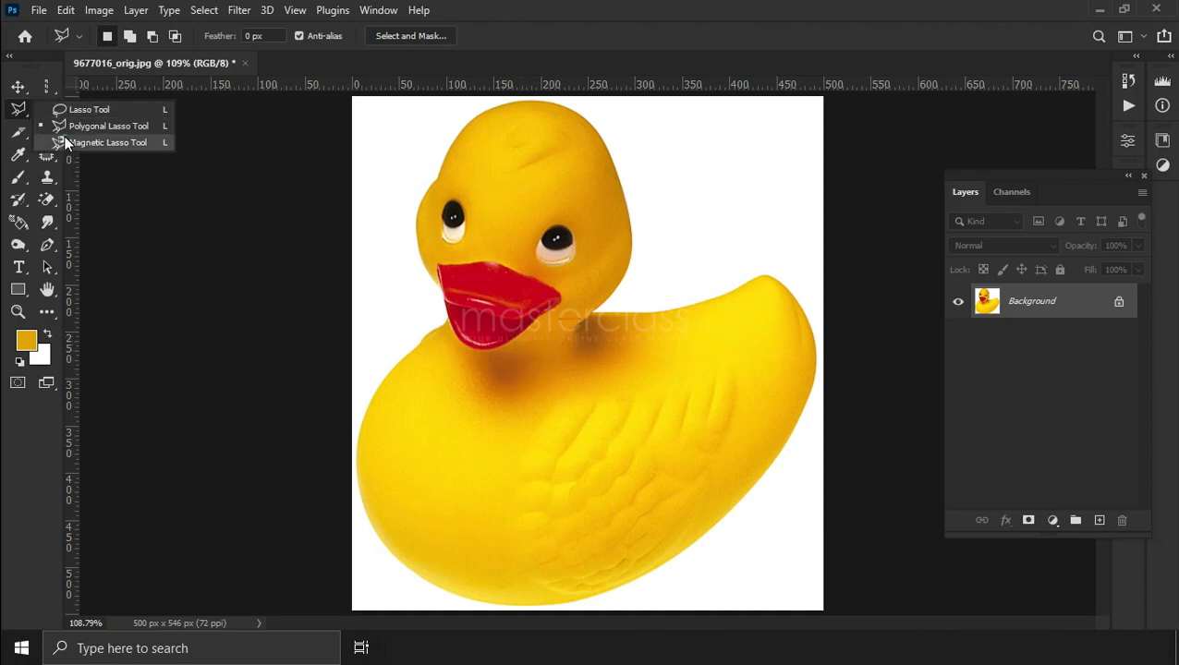
click(74, 141)
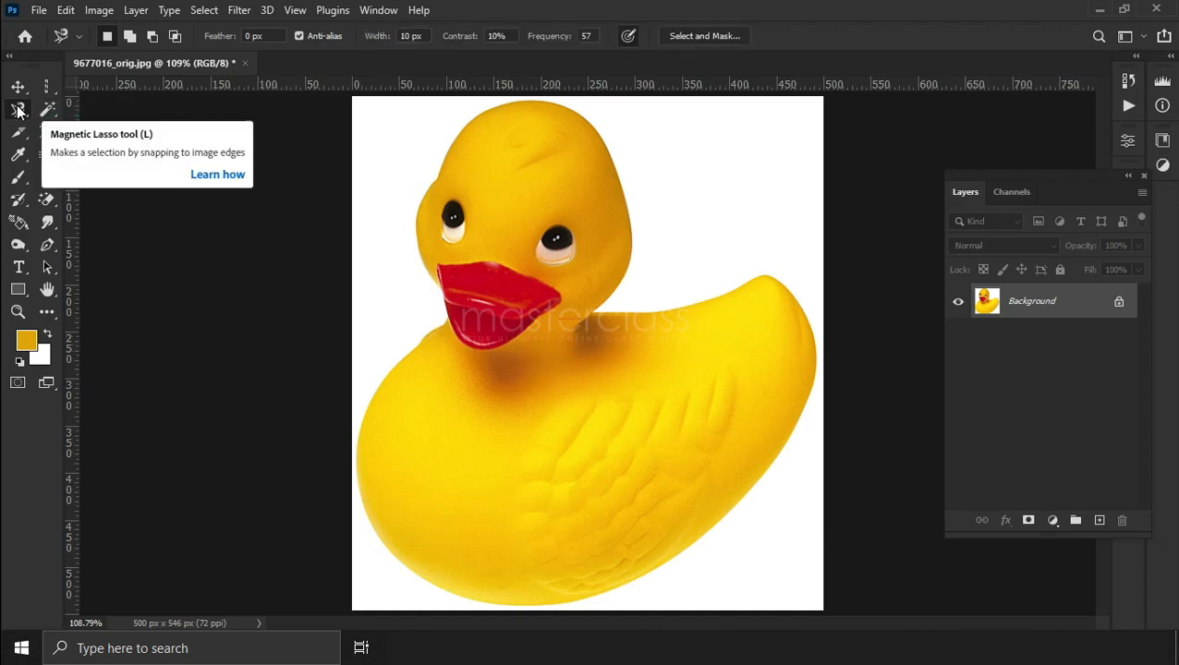
click(415, 215)
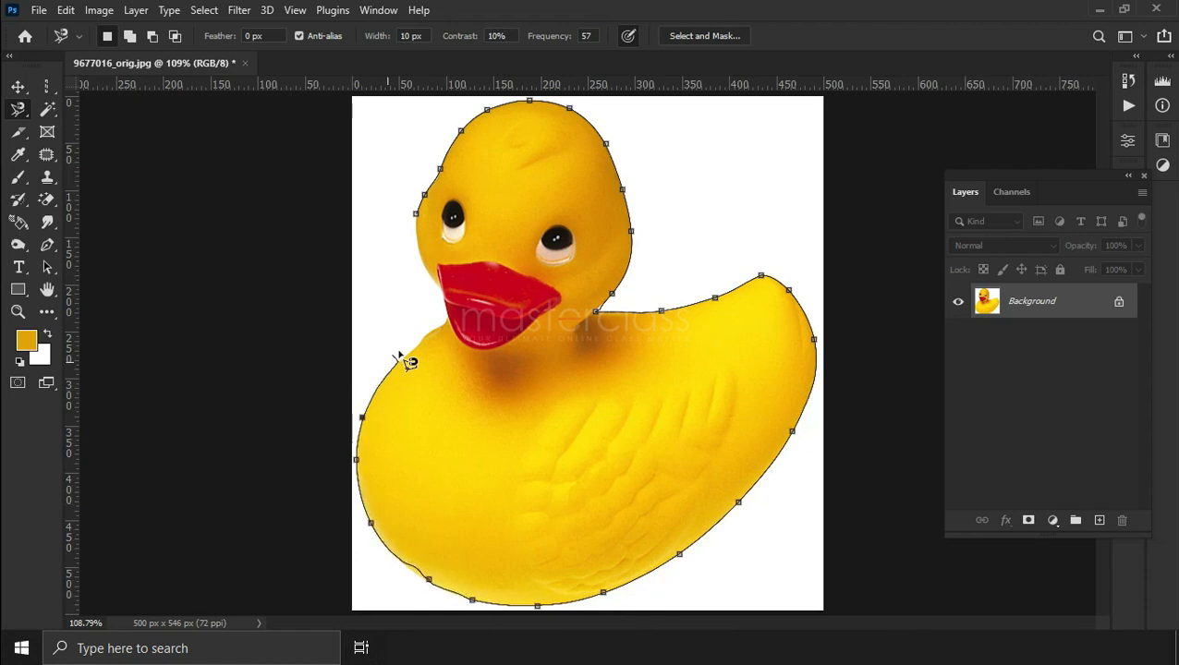
click(421, 222)
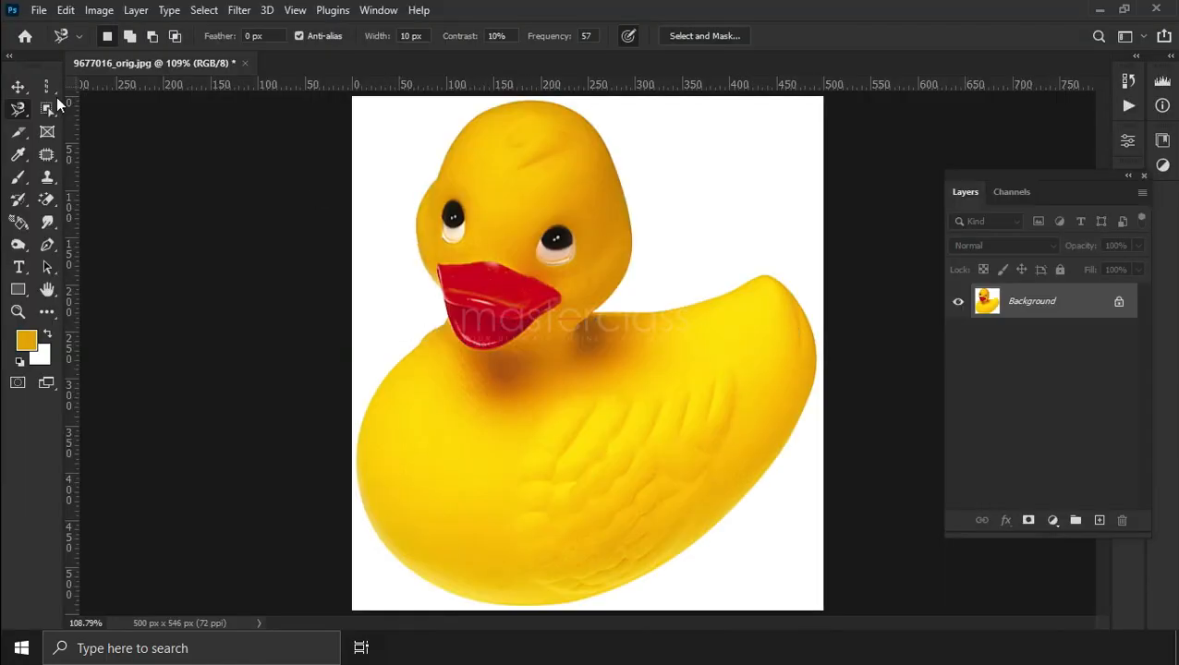
Select the whole duck with the Object Selection tool in Rectangle mode, and again by brushing over it with the Quick Selection tool.
click(47, 109)
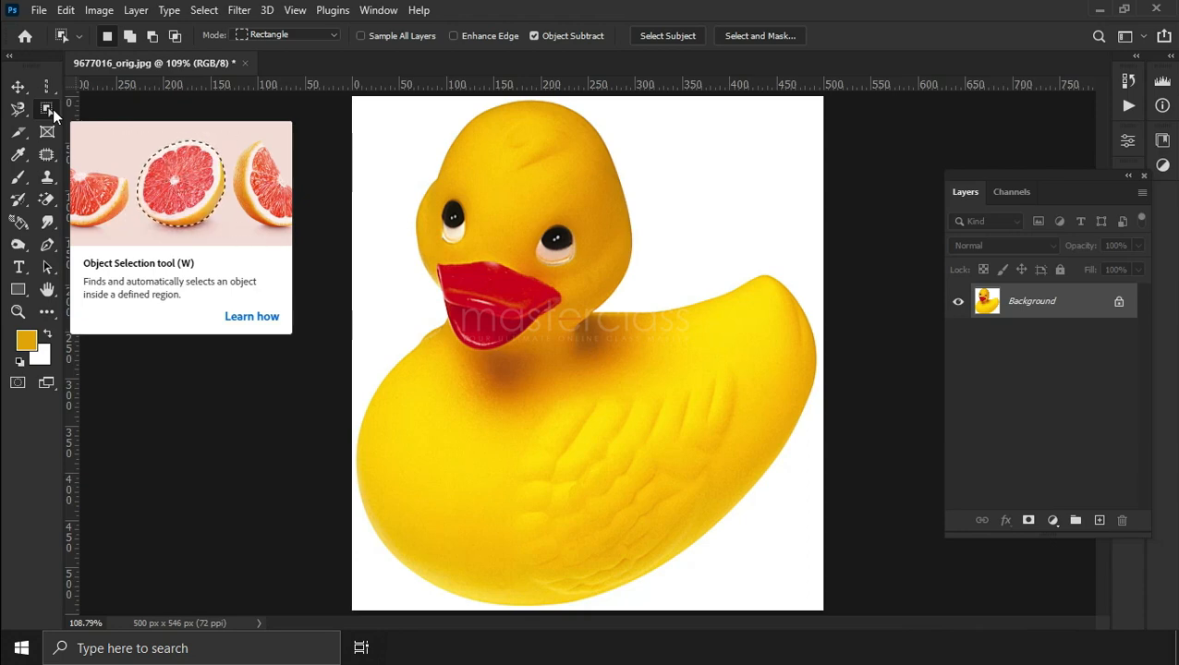
drag(361, 100, 815, 612)
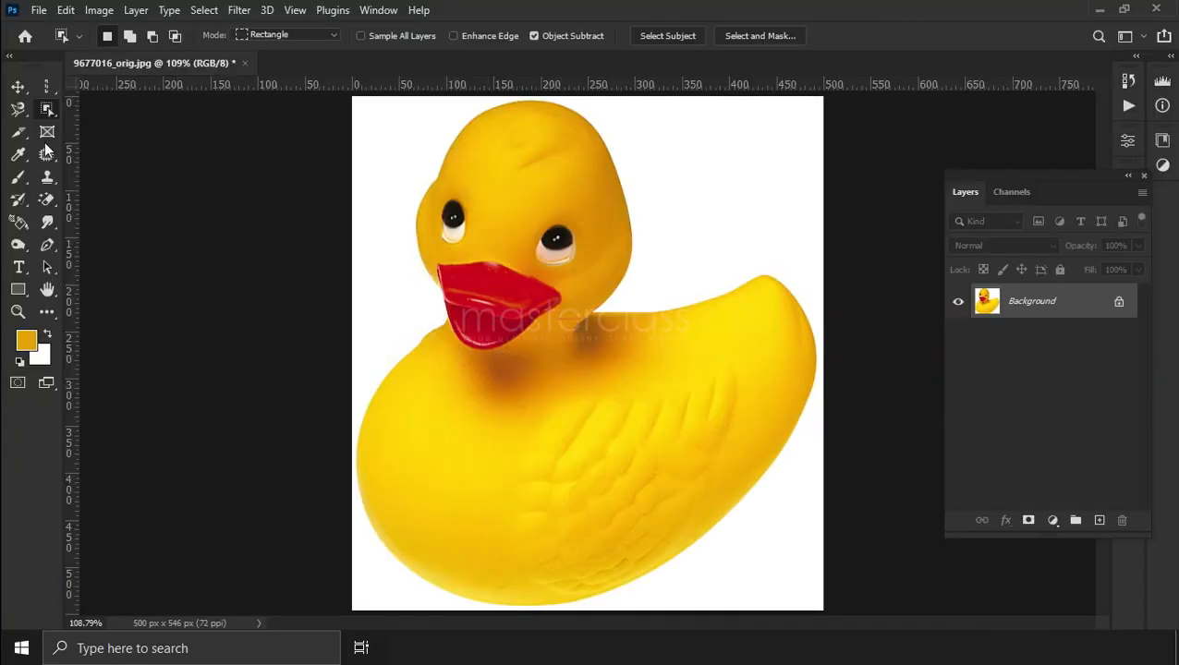
right_click(47, 109)
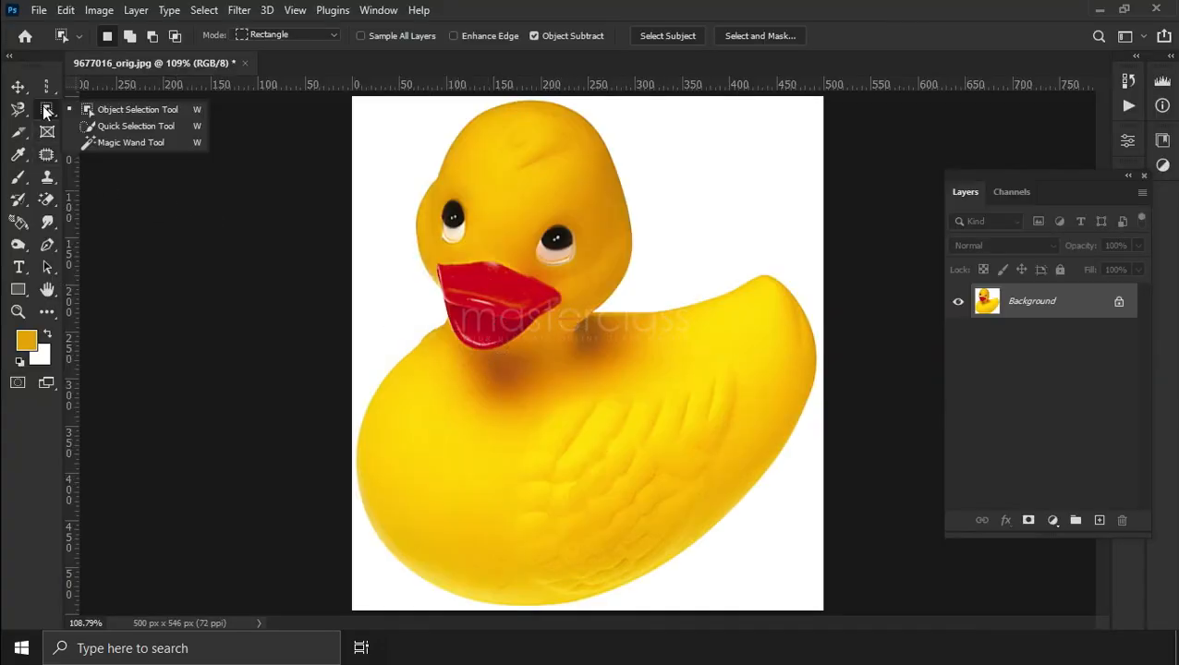
click(130, 126)
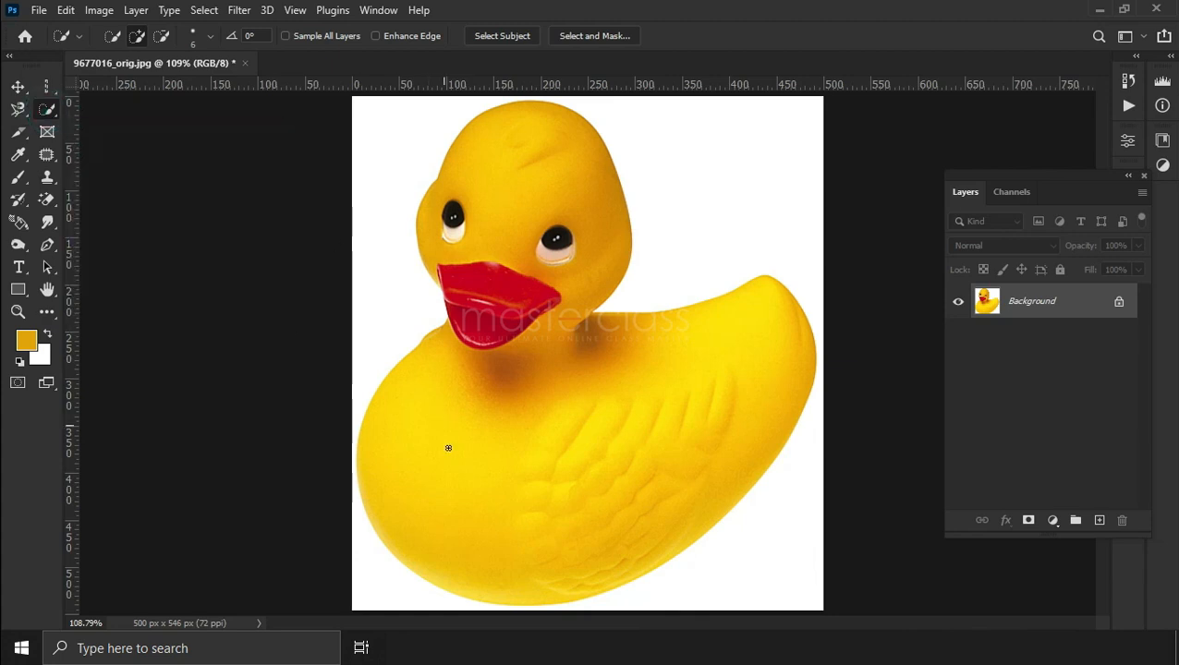
mouse_move(439, 475)
mouse_down()
mouse_move(483, 261)
mouse_move(524, 143)
mouse_move(464, 220)
mouse_move(559, 242)
mouse_up()
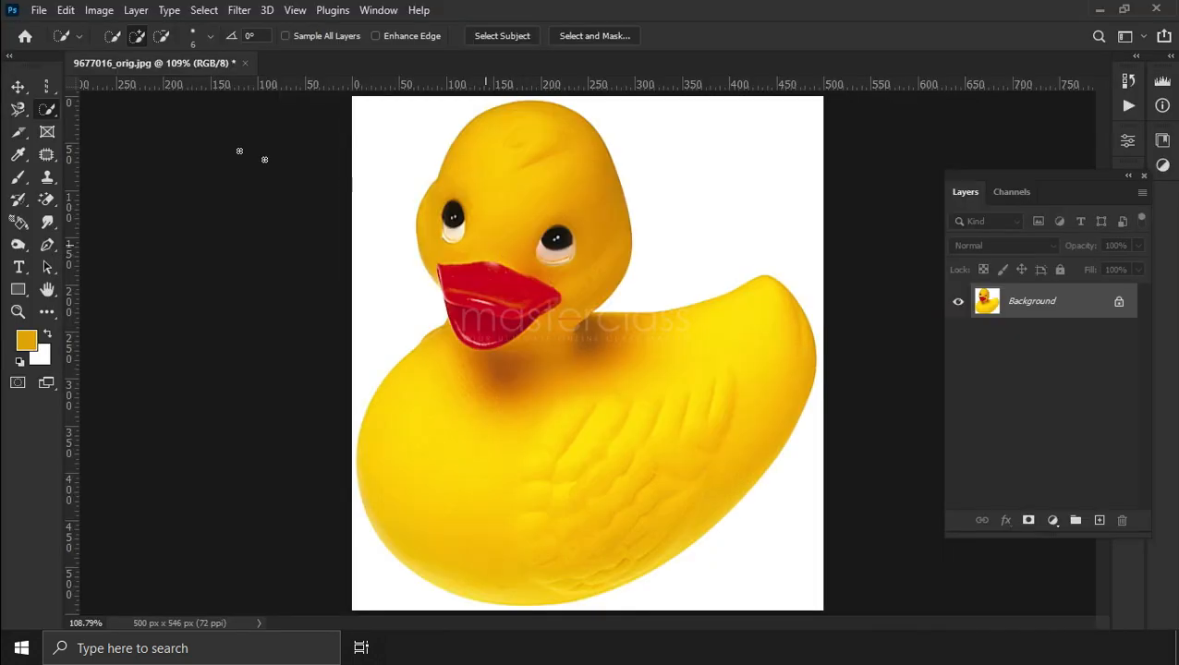
Select color areas on the duck's yellow head and red beak with the Magic Wand tool, and deselect them.
right_click(47, 110)
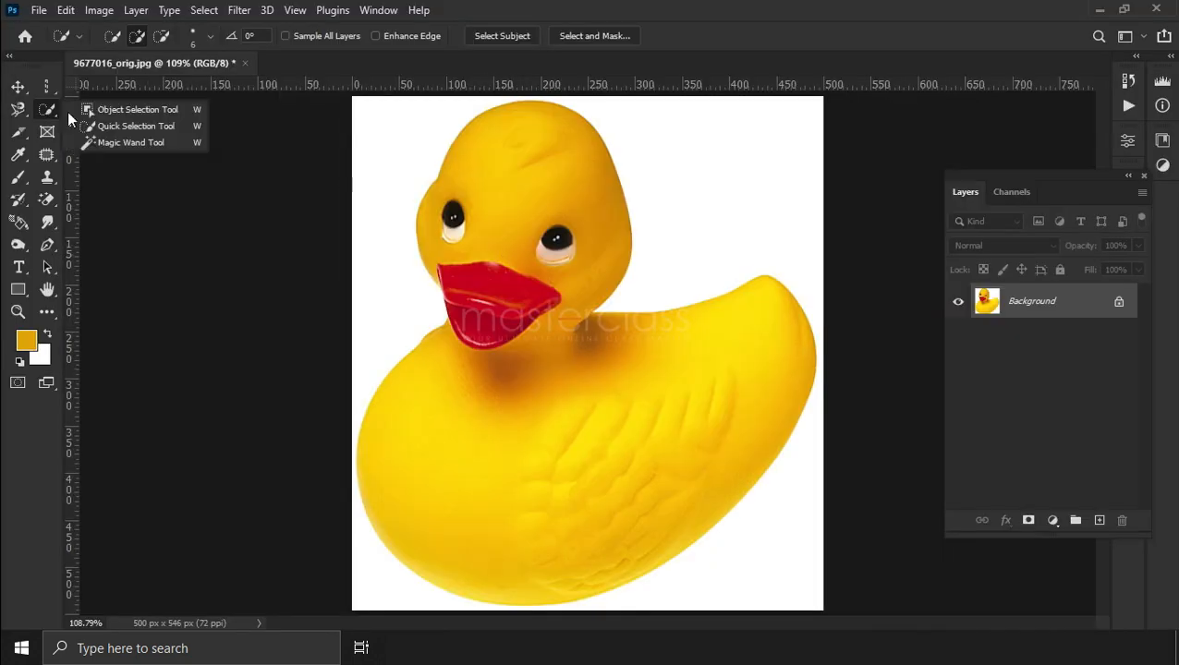
click(97, 141)
click(492, 162)
click(500, 302)
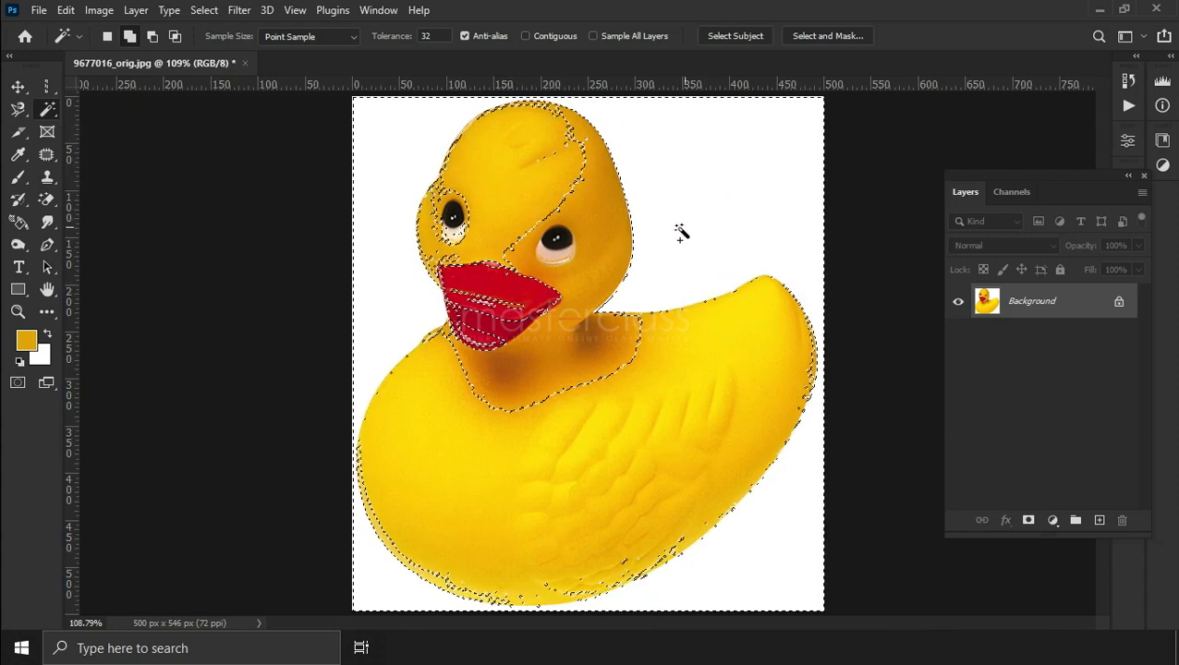
key(ctrl+d)
Select the white background around the duck with the Magic Wand tool, and clear the selection.
click(393, 161)
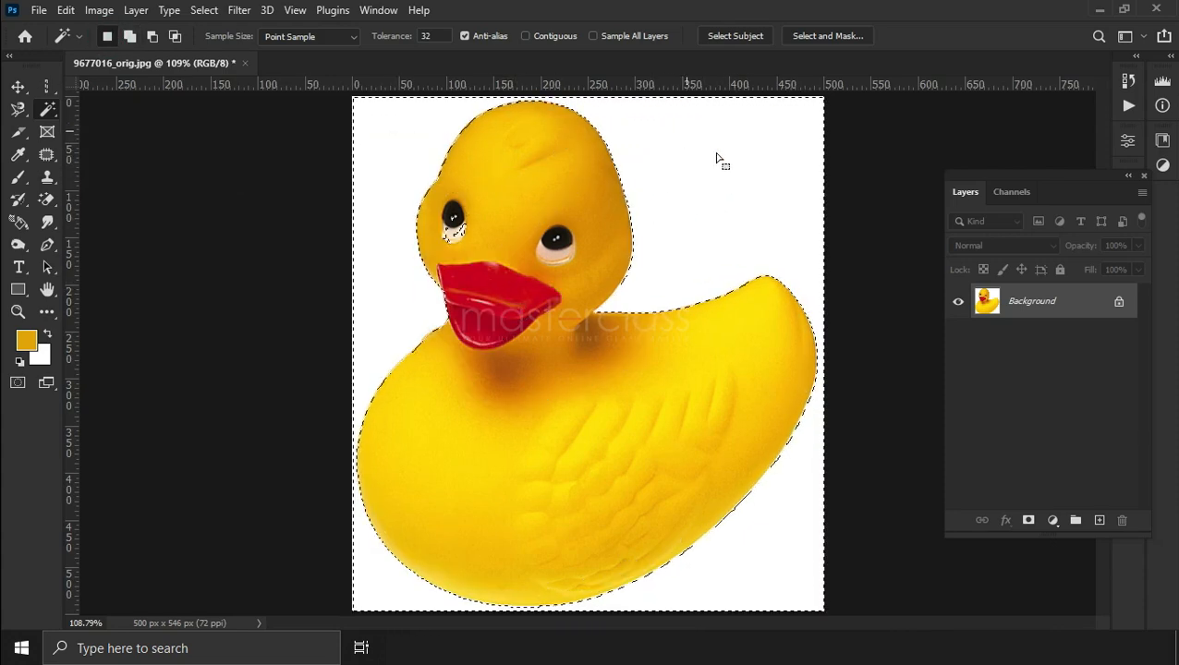
click(204, 10)
click(218, 30)
Select the red beak at two different spots with the Magic Wand tool, deselecting after each one.
click(499, 300)
click(204, 10)
click(222, 45)
click(520, 274)
click(204, 10)
click(231, 45)
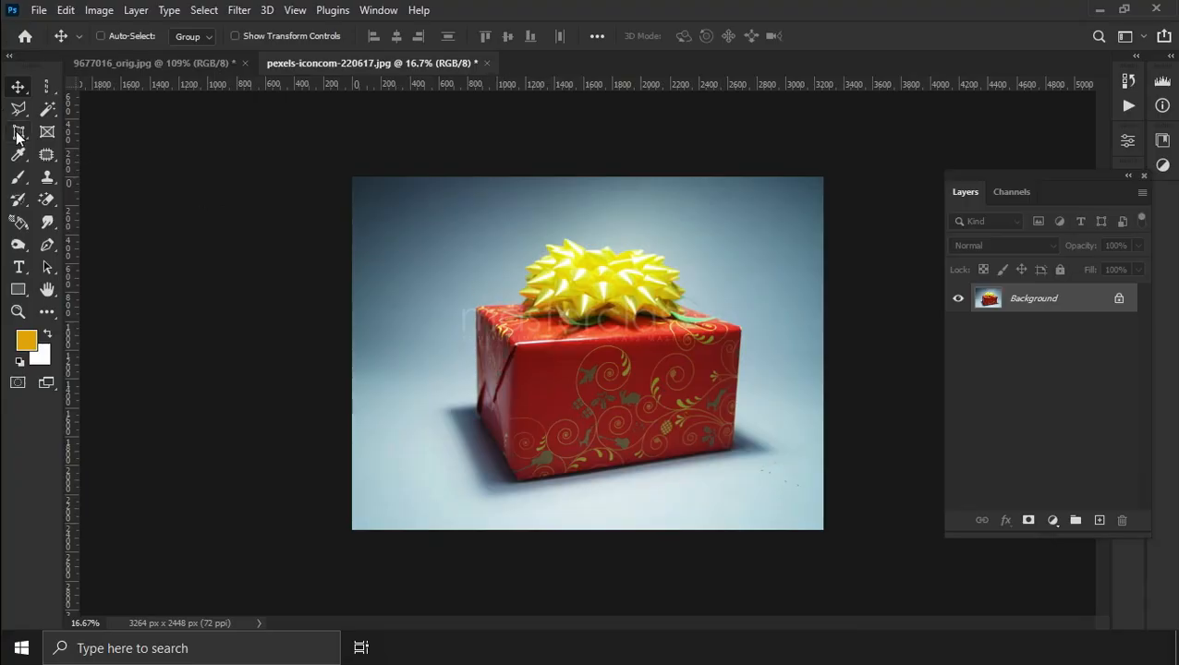
Crop the gift box photo with the Crop tool, adjusting the crop corners and repositioning the image within the frame.
click(17, 137)
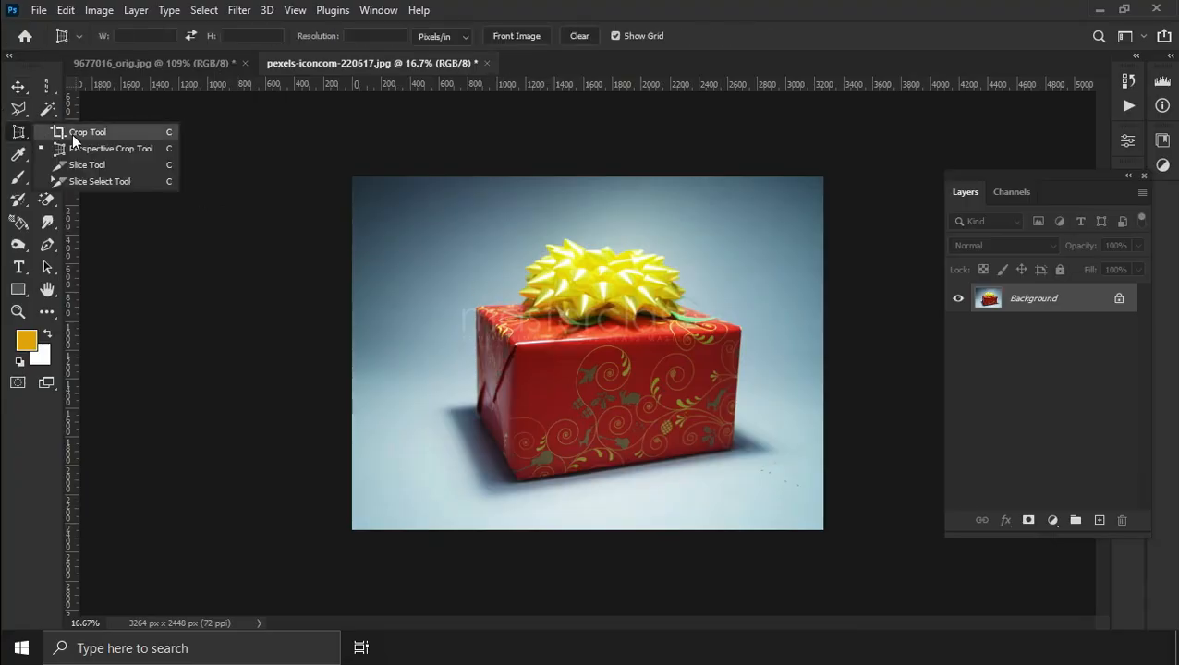
click(74, 134)
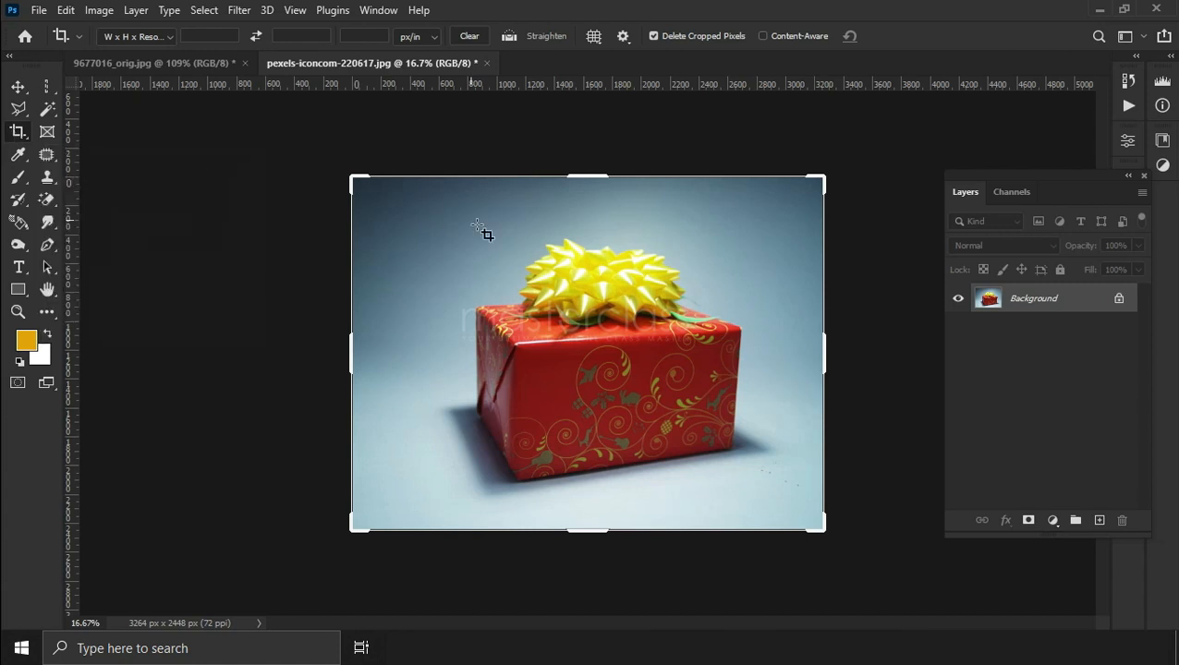
click(156, 42)
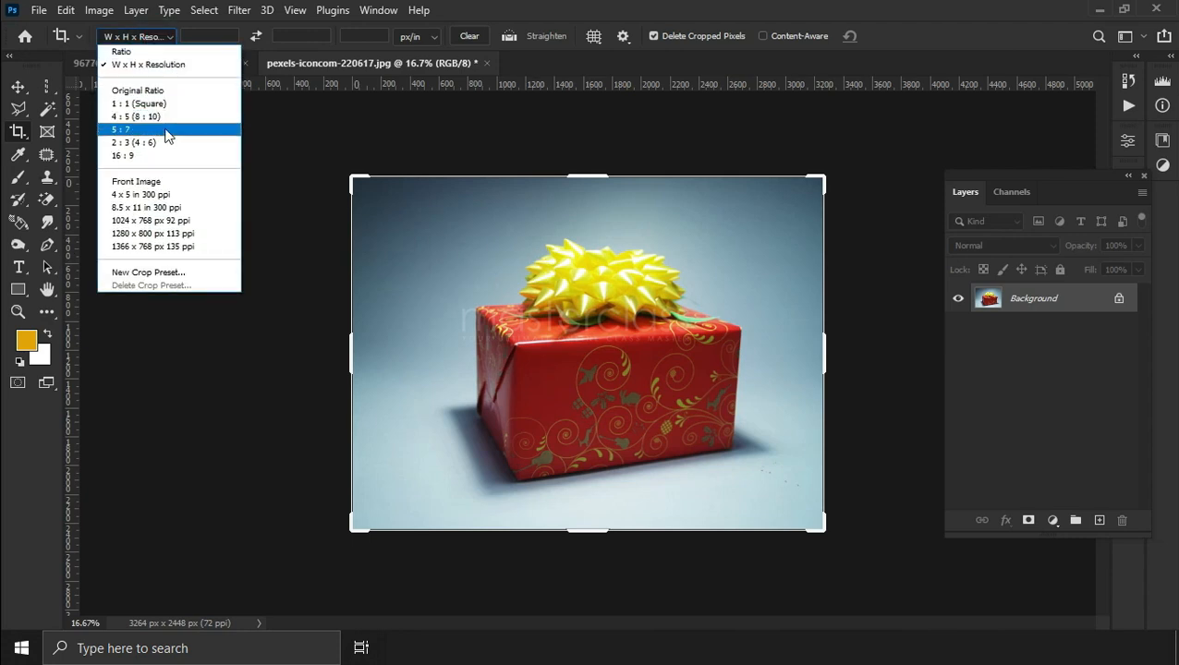
click(506, 231)
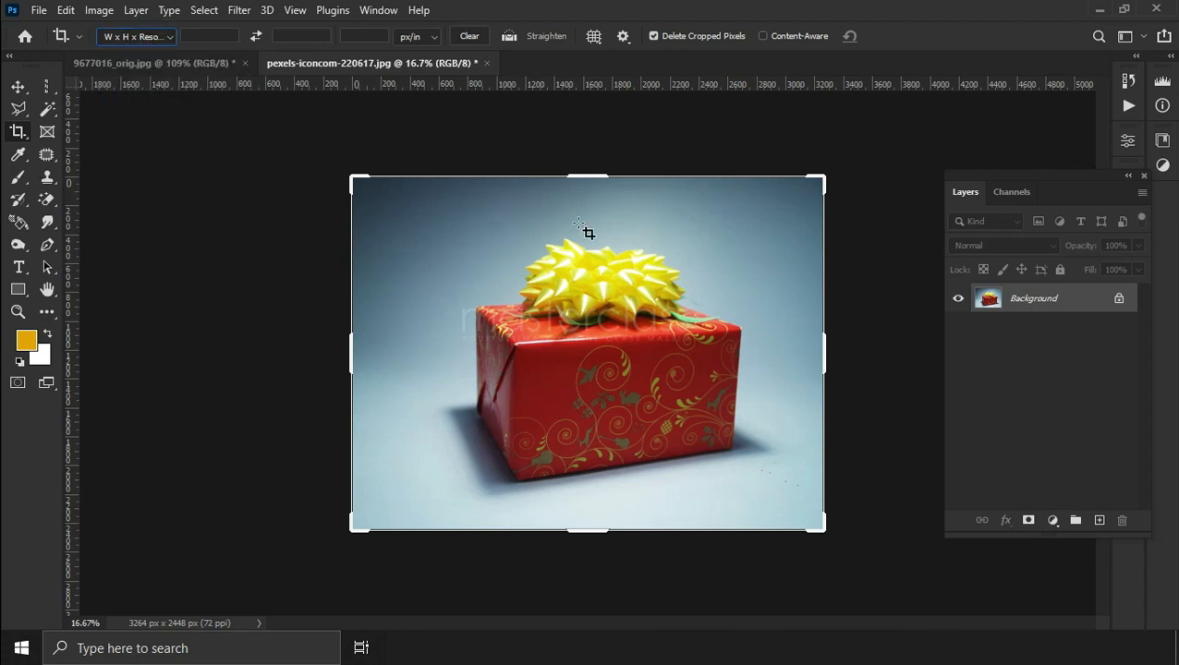
drag(818, 181, 744, 238)
drag(690, 269, 594, 320)
drag(738, 468, 775, 489)
drag(749, 224, 843, 126)
click(908, 37)
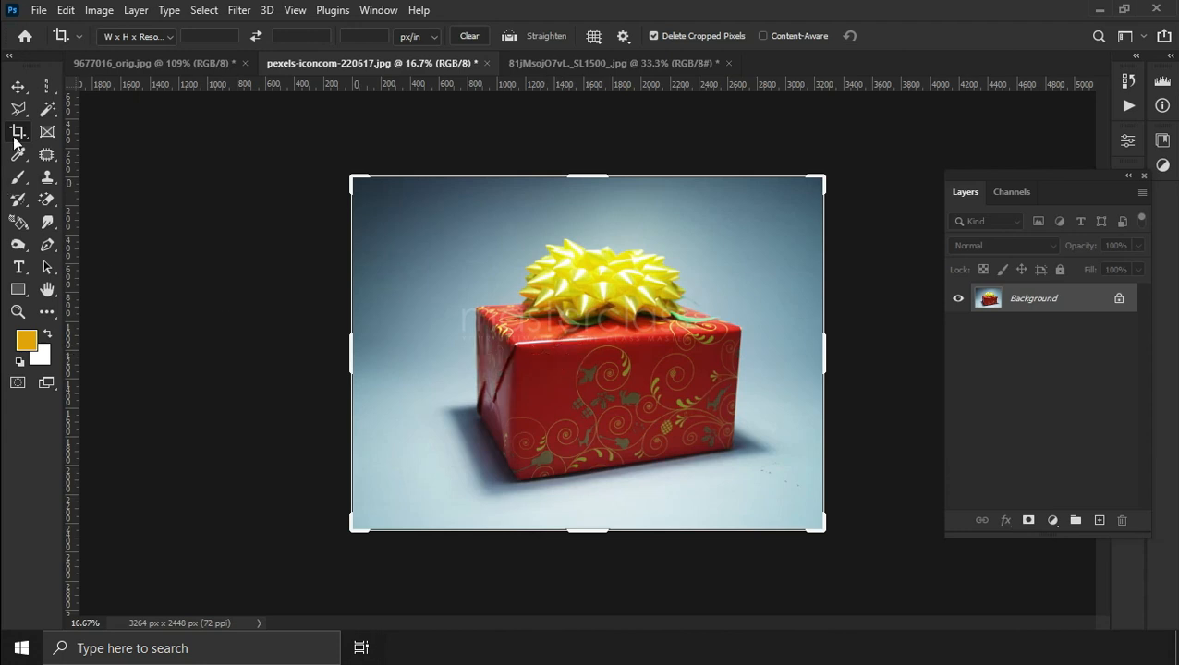
Crop the photo to the front face of the red gift box with the Perspective Crop tool, matching its four corners.
right_click(16, 142)
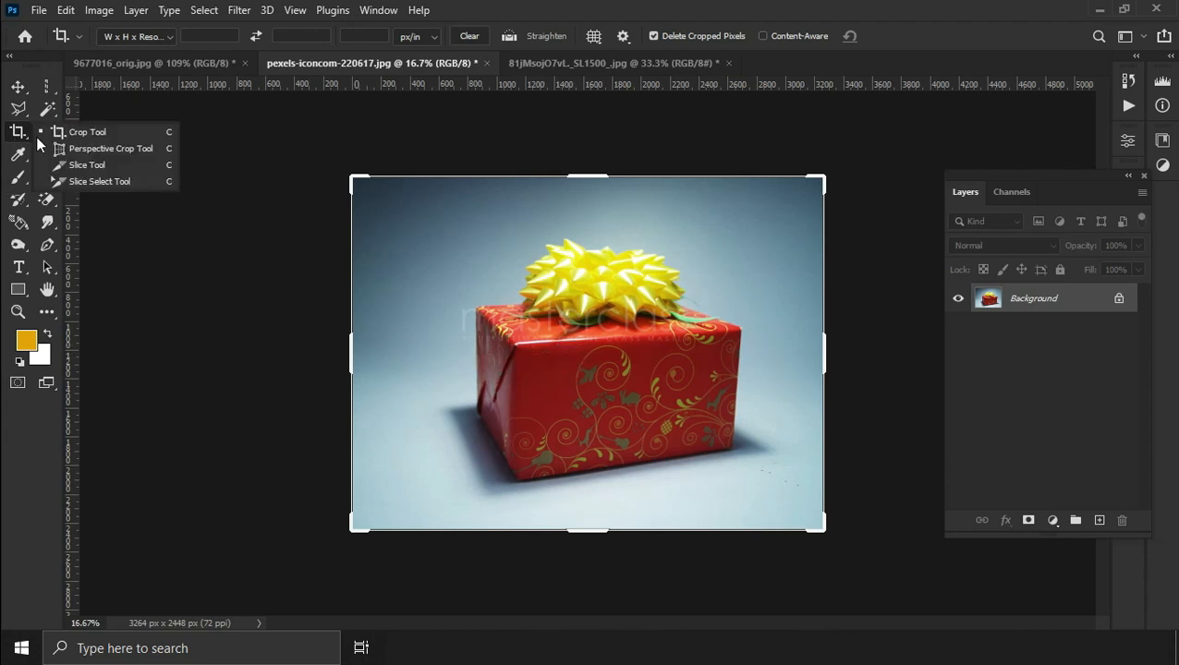
click(61, 151)
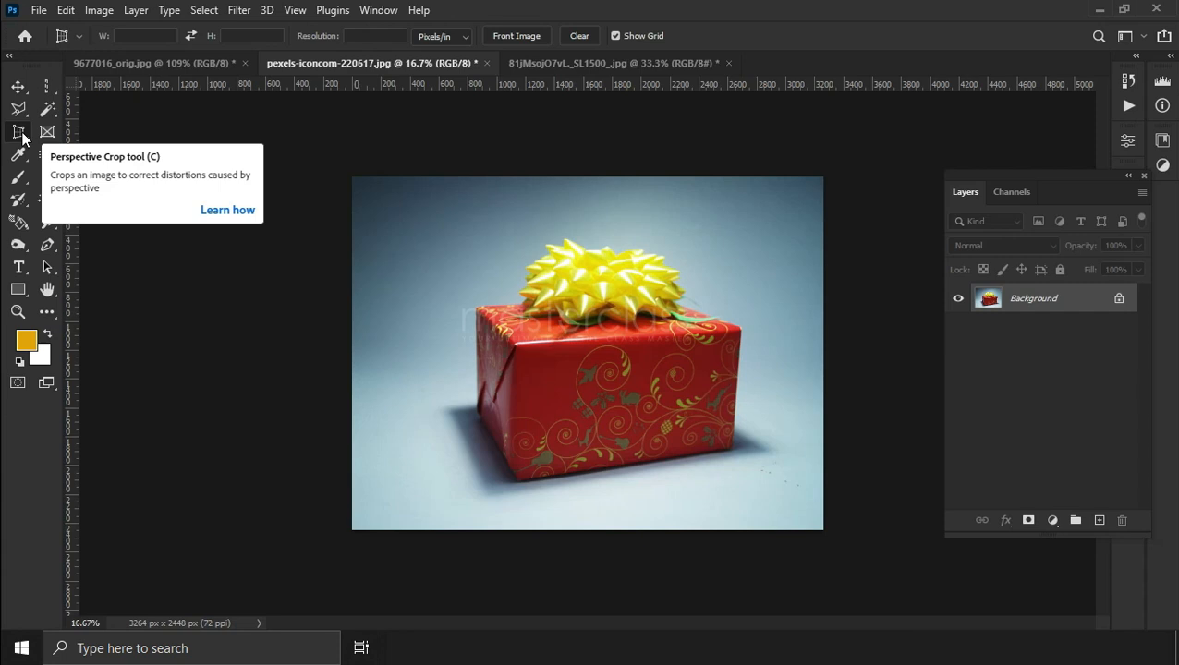
click(515, 478)
click(514, 342)
click(742, 328)
click(732, 449)
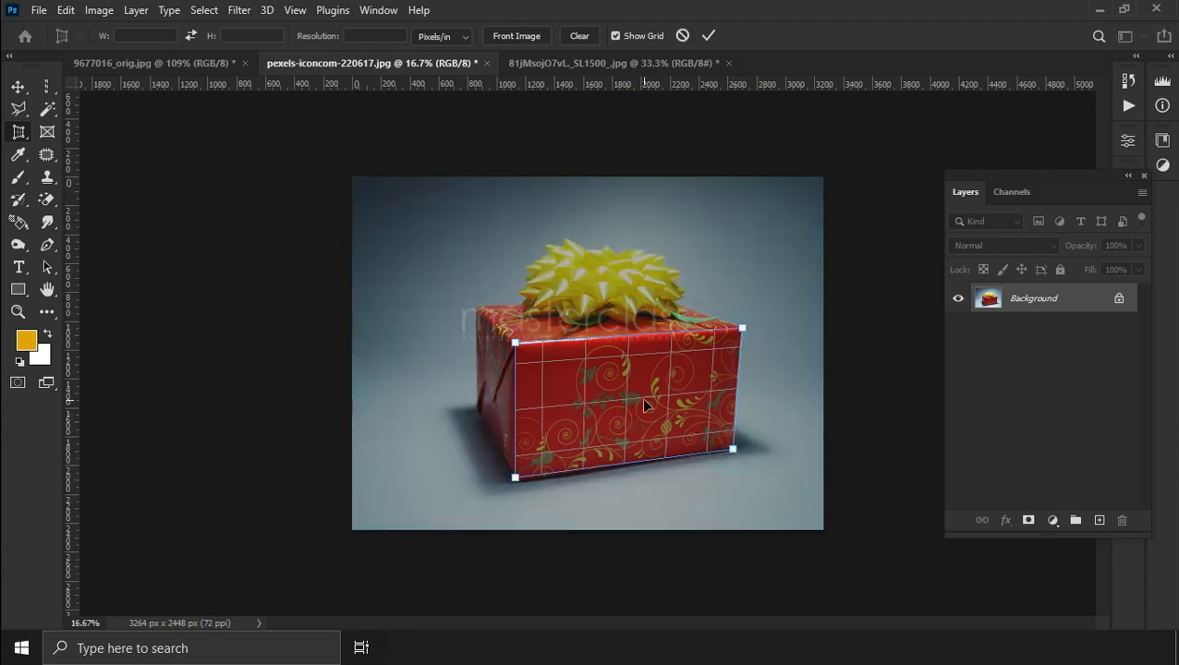
click(709, 36)
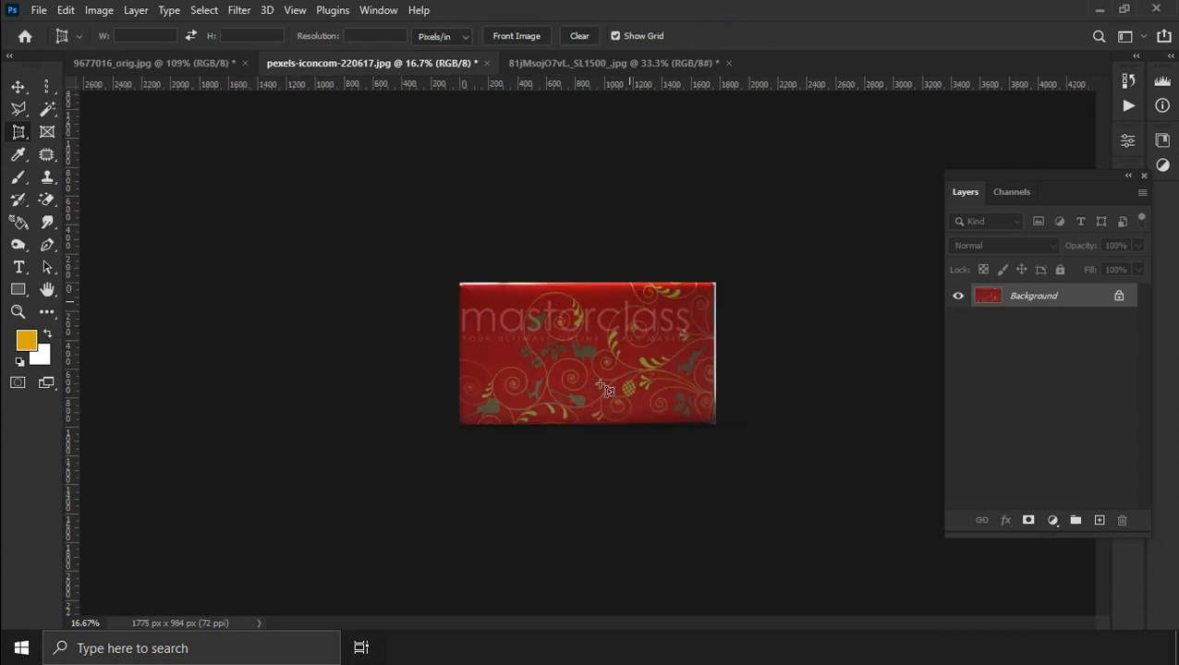
Perspective-crop the laptop image 81jMsojO7vL._SL1500_.jpg to the four corners of its screen.
click(592, 63)
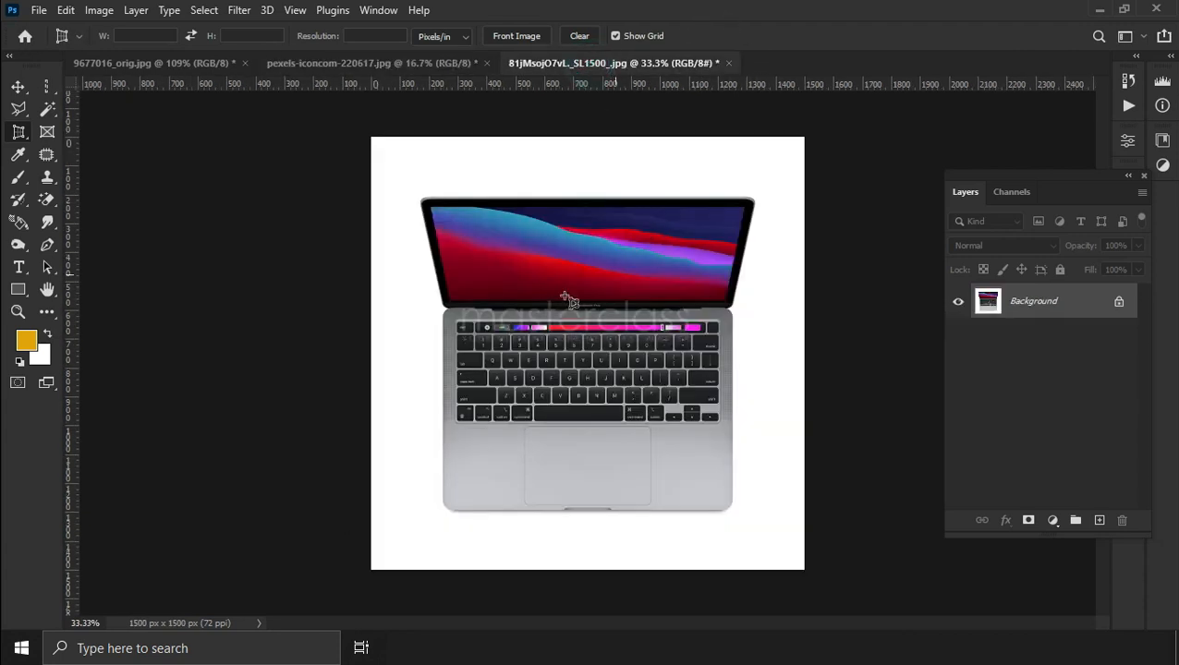
click(449, 300)
click(432, 209)
click(746, 209)
click(726, 300)
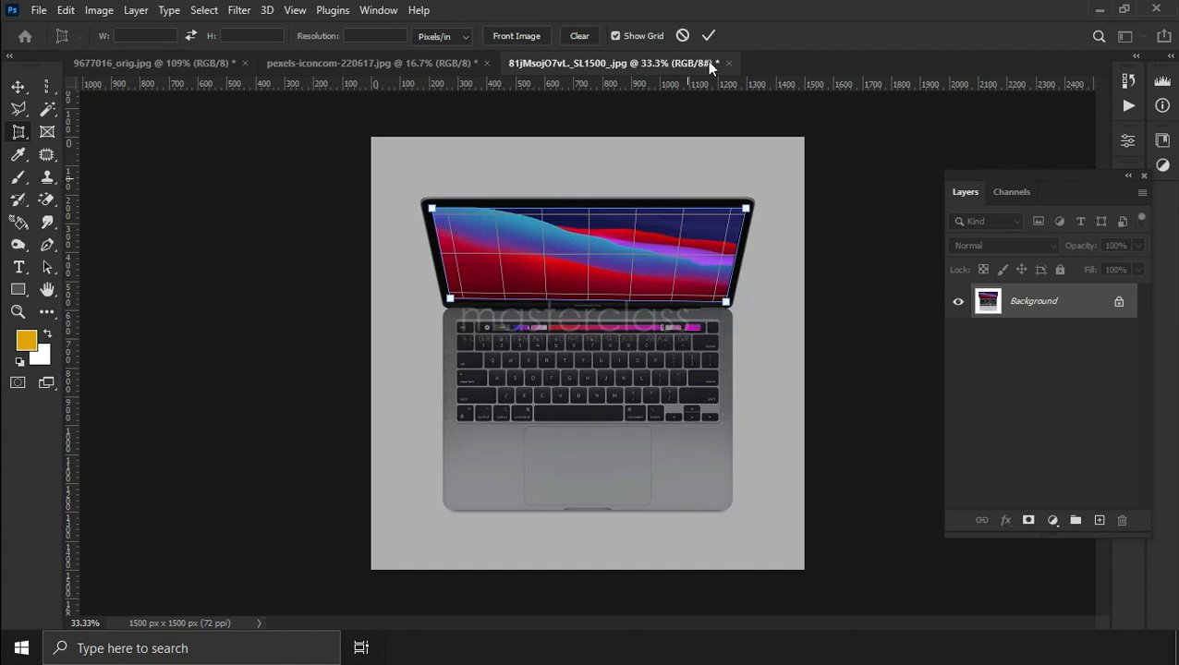
click(709, 36)
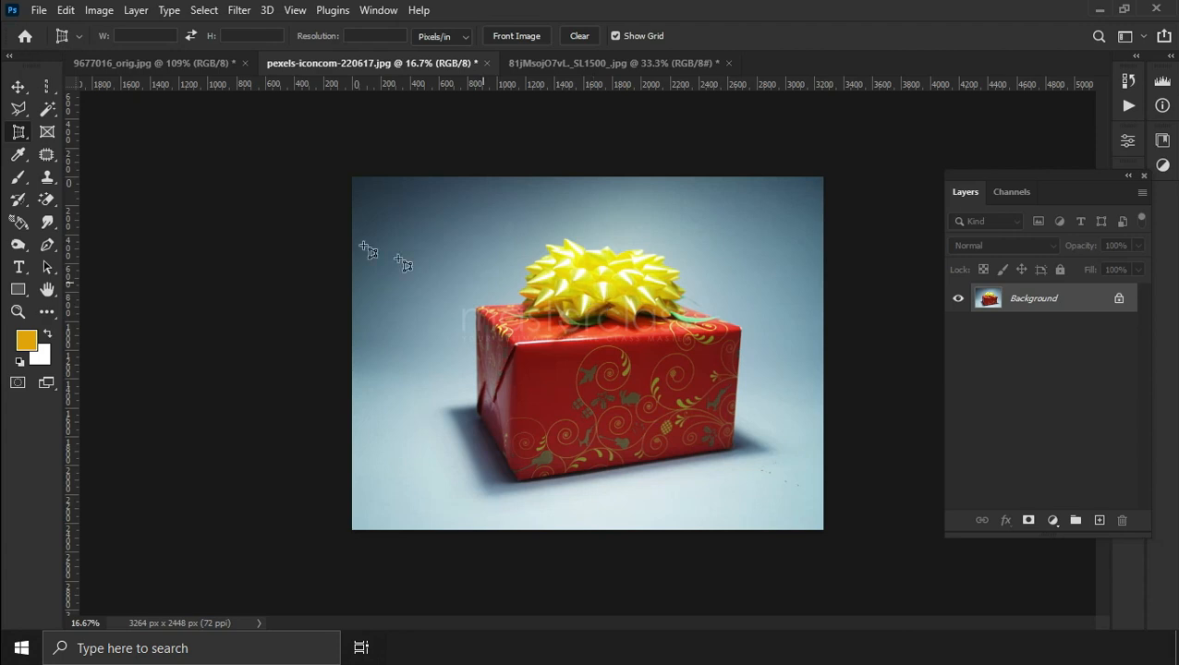
Divide the gift box photo with the Slice tool into 3 slices down and 3 slices across, evenly spaced.
right_click(12, 135)
click(88, 164)
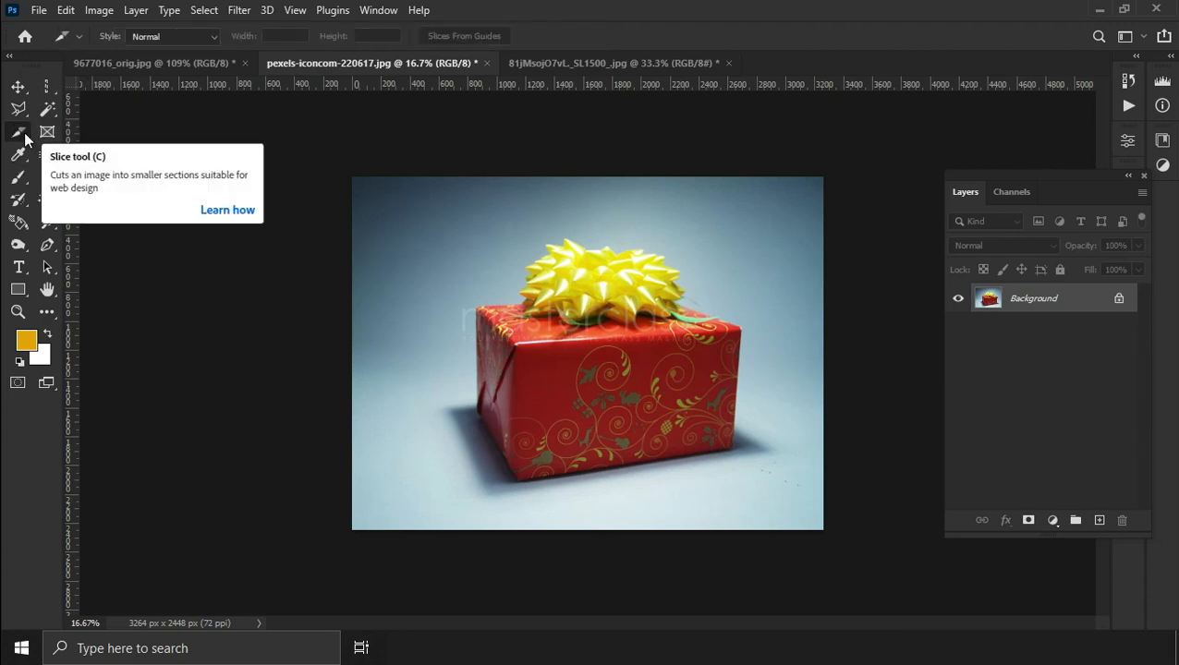
right_click(542, 281)
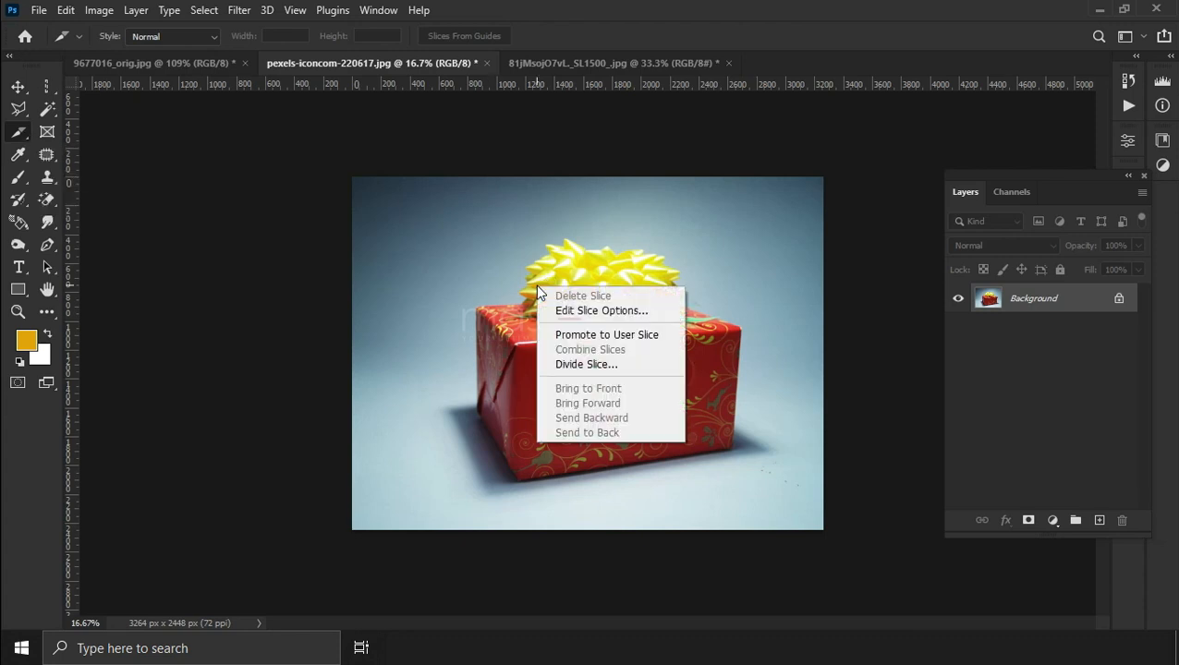
click(586, 366)
drag(468, 140, 646, 159)
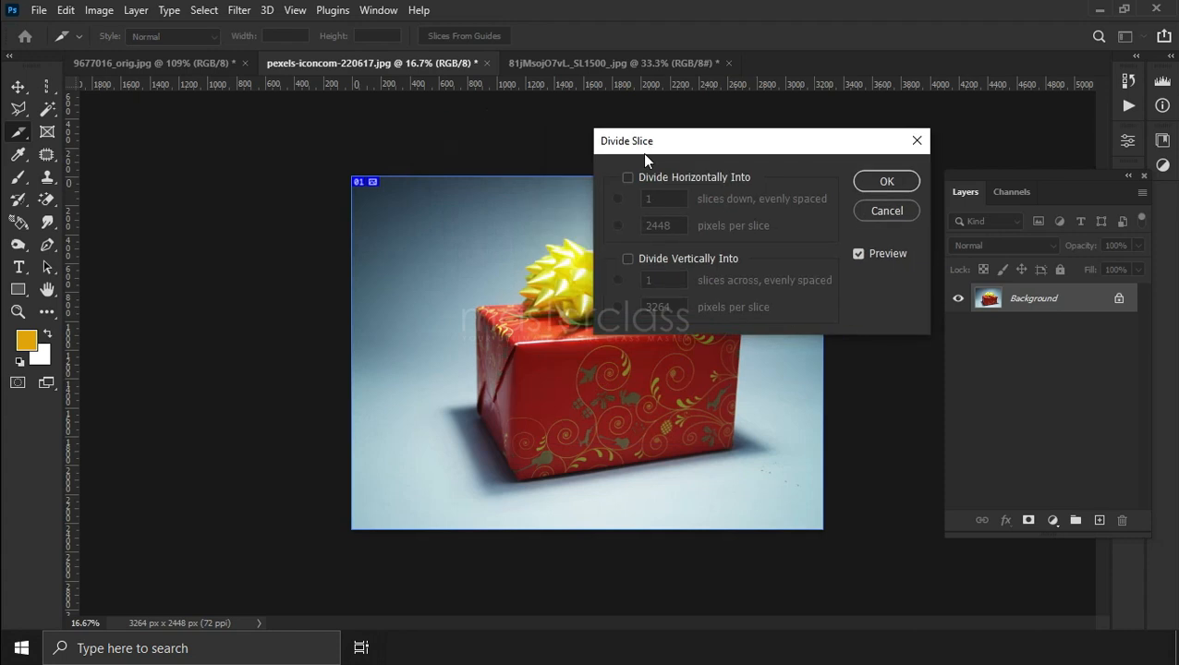
click(628, 183)
text(3)
click(628, 260)
text(3)
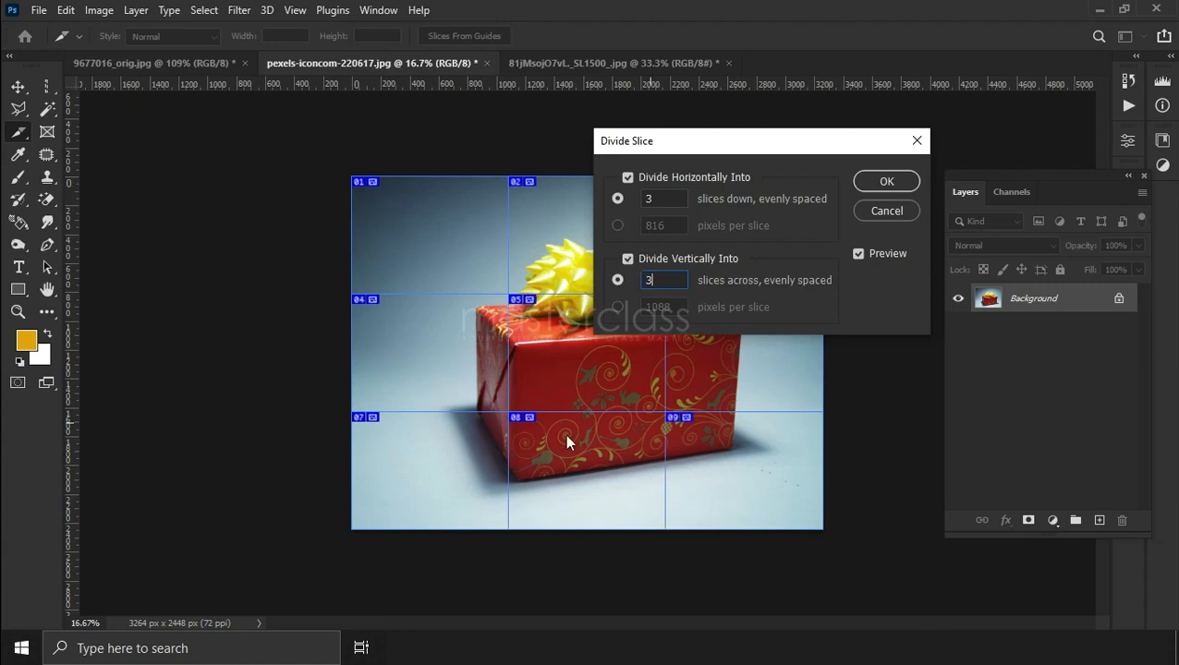
click(883, 182)
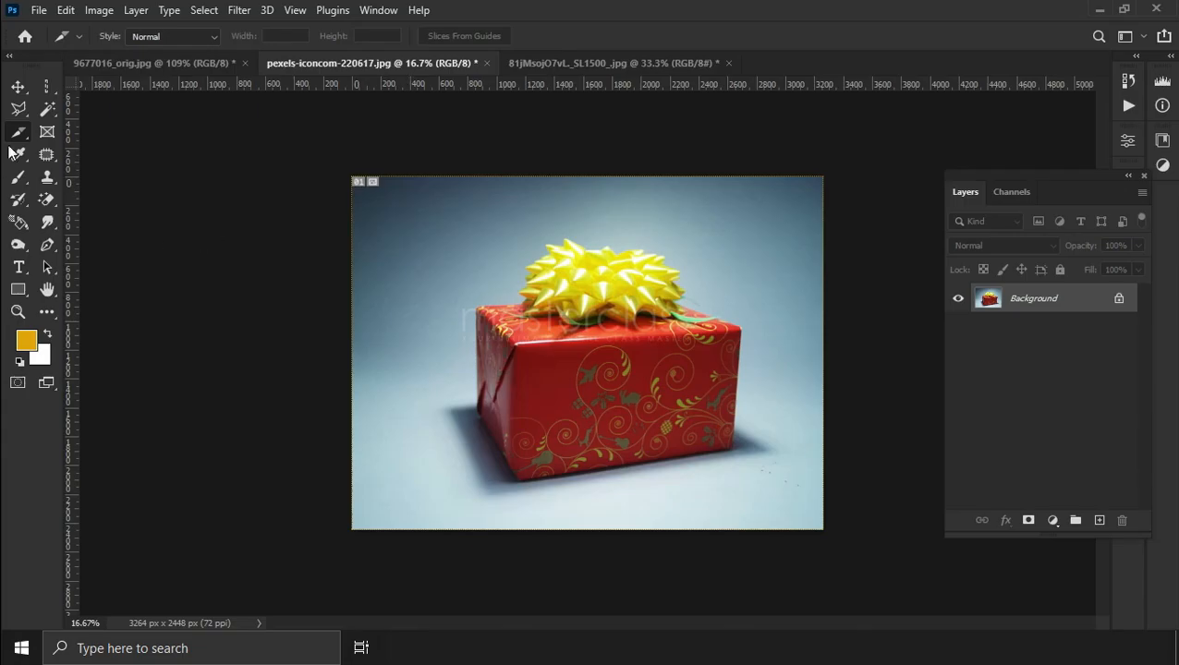
Divide the whole gift box photo again into an evenly spaced 3 by 3 grid of slices.
right_click(19, 148)
click(55, 175)
right_click(490, 253)
click(545, 331)
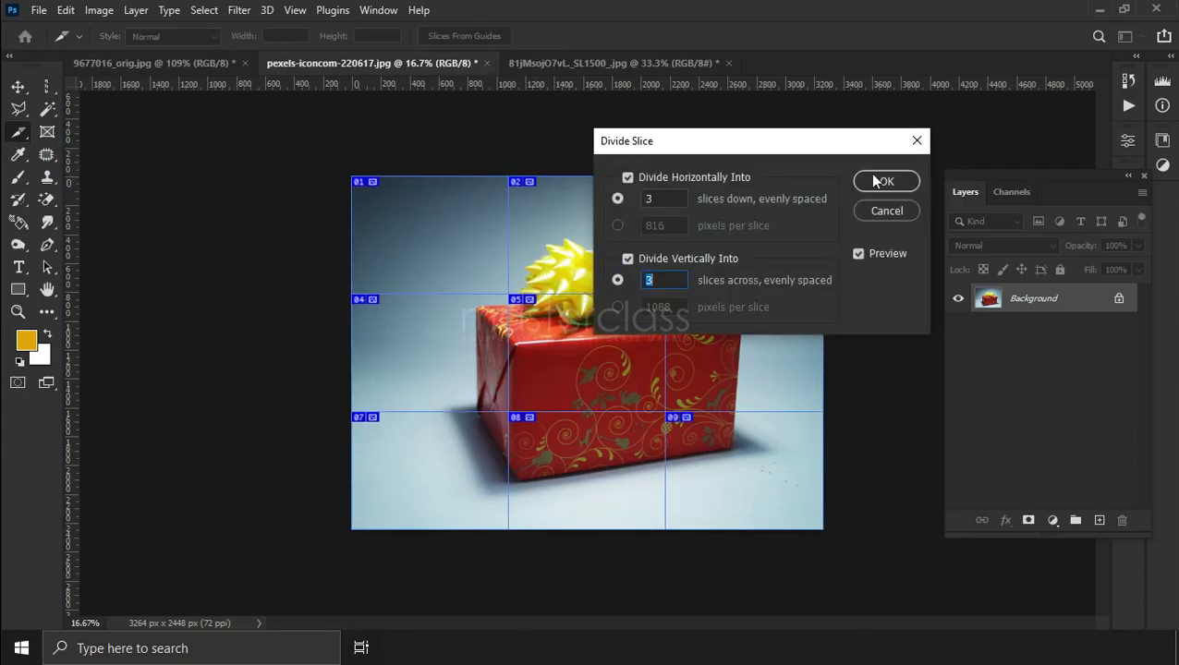
click(880, 181)
Reposition slices with the Slice Select tool, and view the slice options of the bottom middle slice without changing them.
right_click(17, 135)
click(86, 175)
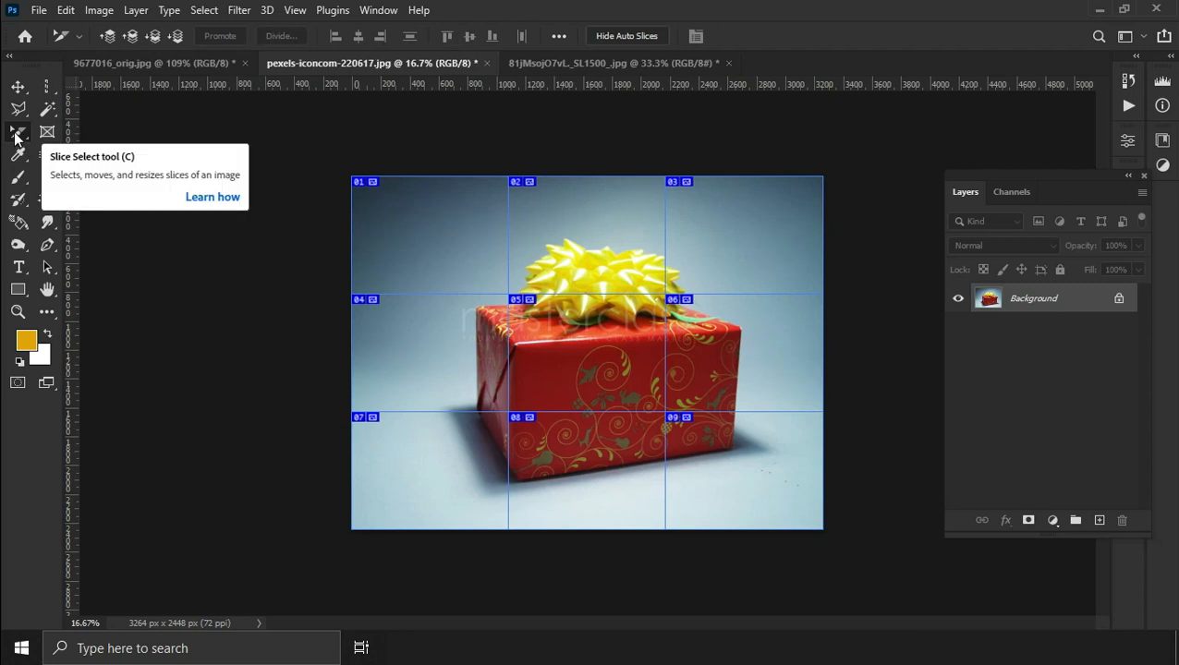
click(575, 242)
drag(542, 258, 577, 225)
double_click(588, 419)
click(760, 161)
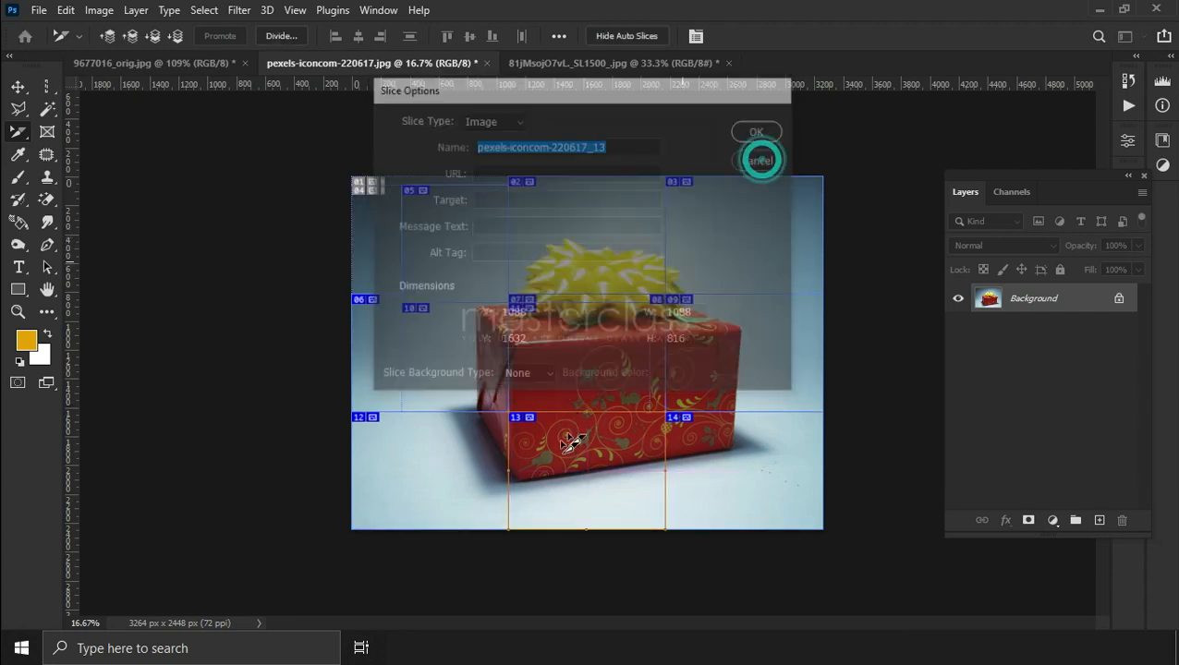
Widen the top middle slice by moving its right edge outward, and extend the bottom-right slice upward.
mouse_move(581, 412)
mouse_down()
mouse_move(581, 356)
mouse_move(581, 413)
mouse_up()
double_click(667, 236)
click(744, 161)
drag(665, 230, 710, 227)
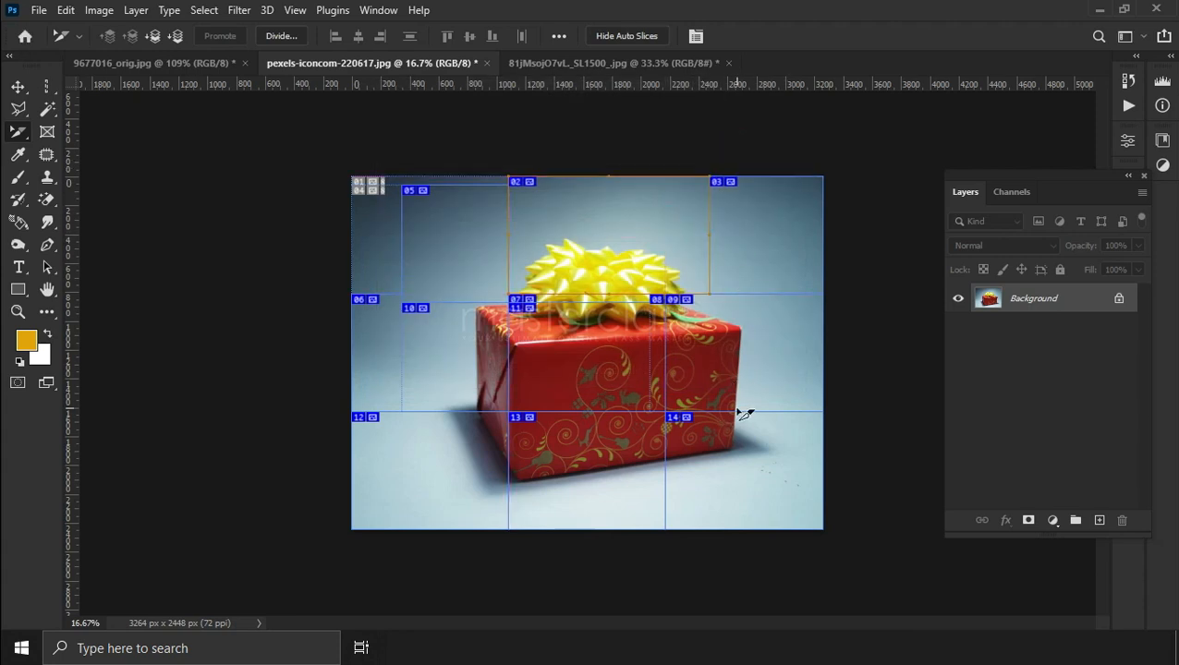
click(747, 477)
drag(748, 412, 751, 360)
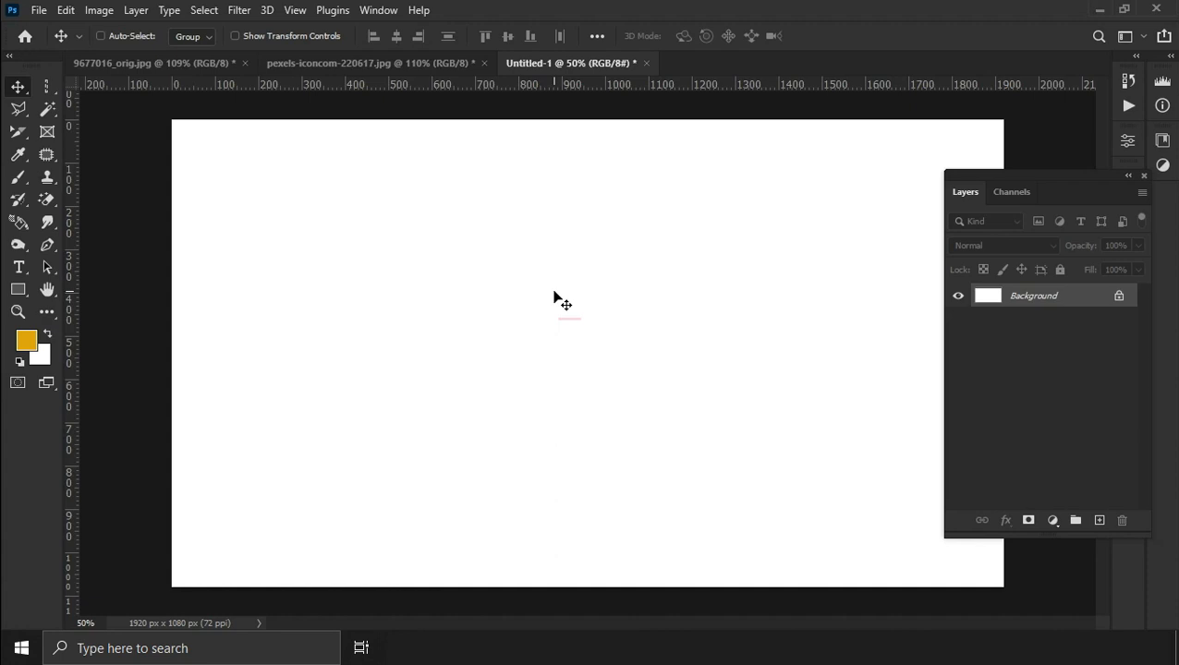
Draw a rectangular frame about 590 by 435 px near the canvas's upper left and fill it with the gift box photo.
click(47, 133)
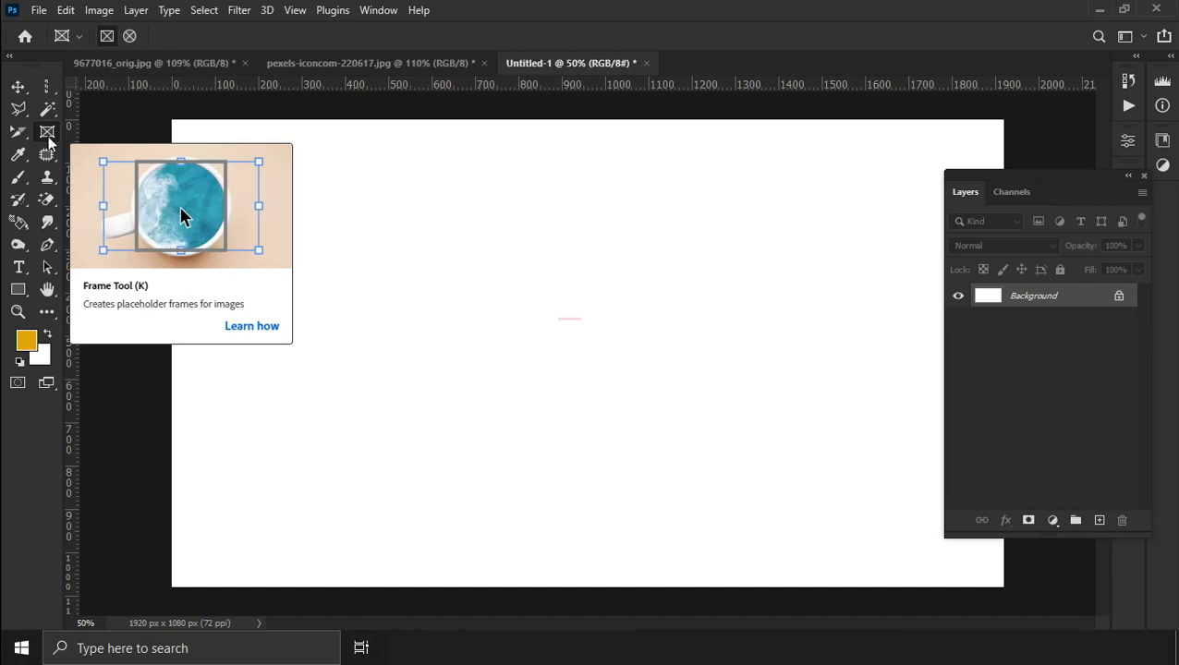
mouse_move(229, 164)
mouse_down()
mouse_move(444, 337)
mouse_move(485, 353)
mouse_up()
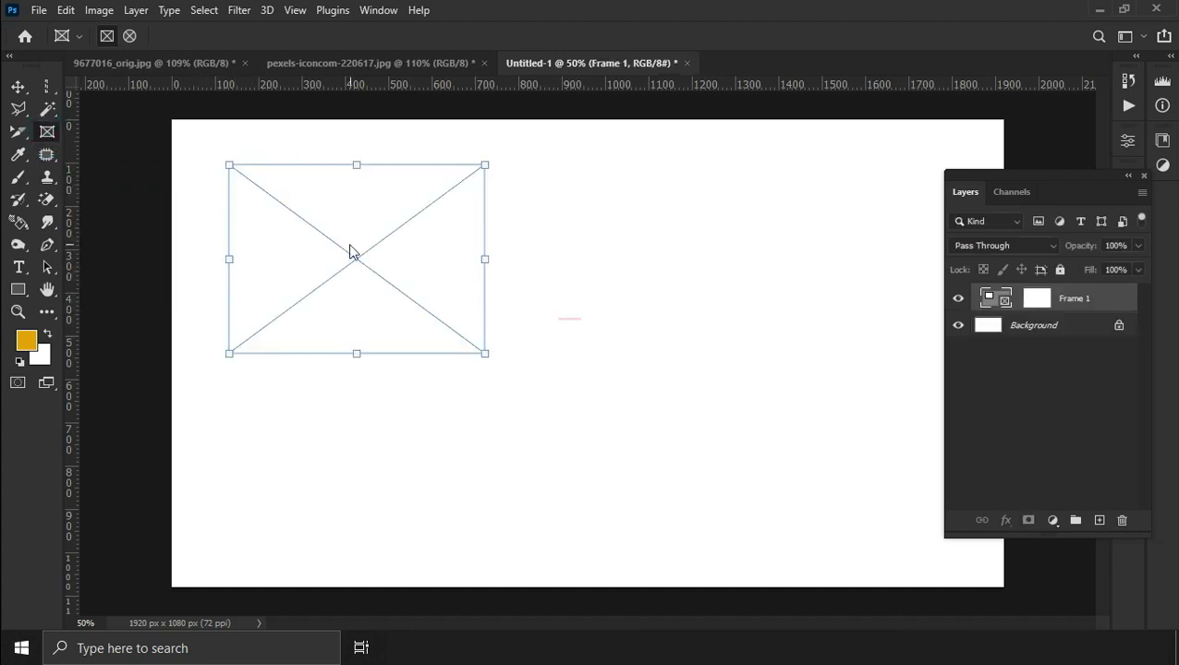
click(342, 63)
key(v)
drag(573, 361, 550, 61)
drag(355, 279, 418, 266)
drag(417, 265, 417, 264)
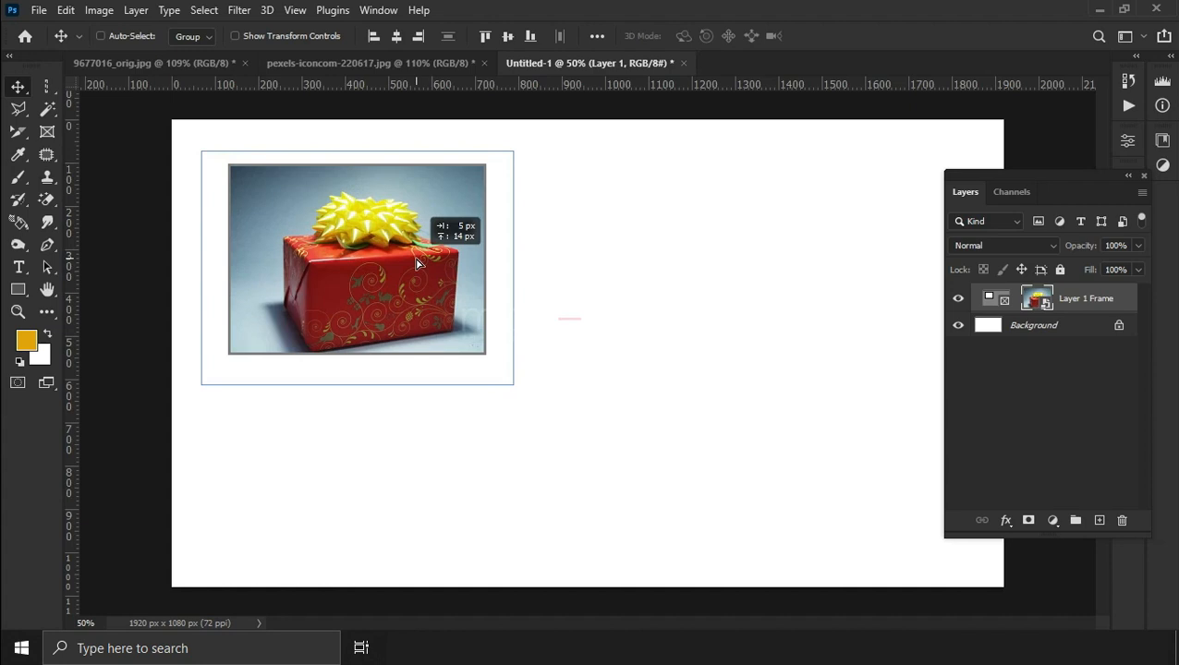
Draw an elliptical frame about 520 by 510 px beside the first one, fill it with the gift box photo, and select the Background layer.
click(48, 132)
click(129, 35)
drag(627, 171, 855, 393)
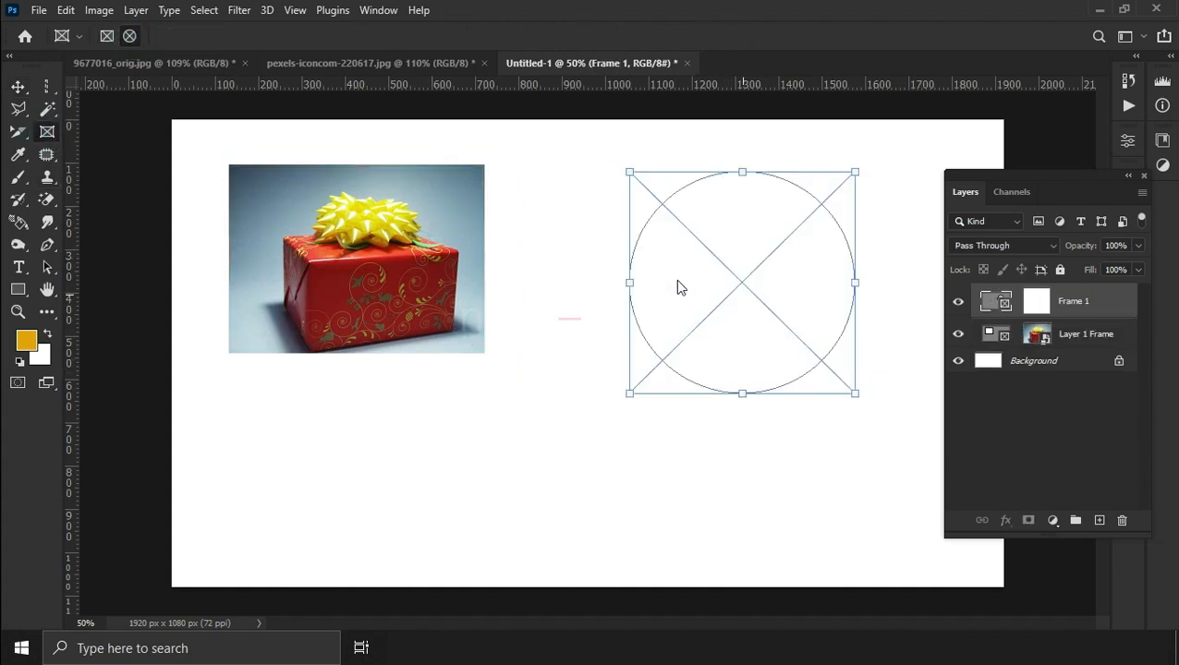
click(18, 92)
click(365, 63)
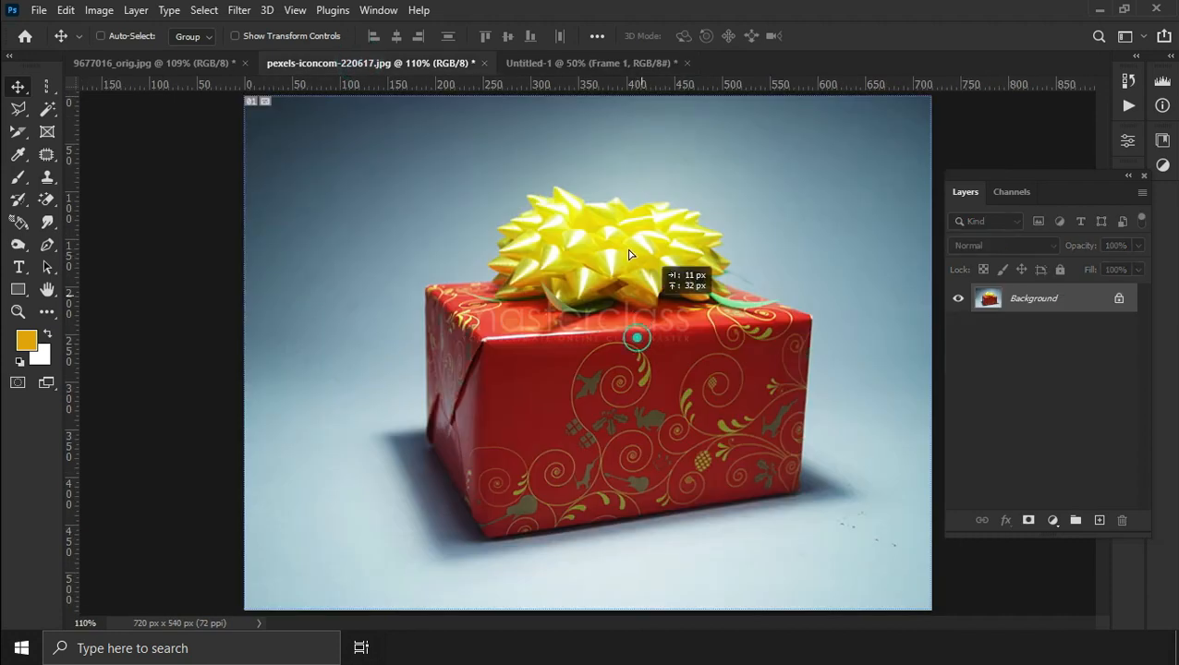
drag(568, 69, 738, 282)
click(692, 460)
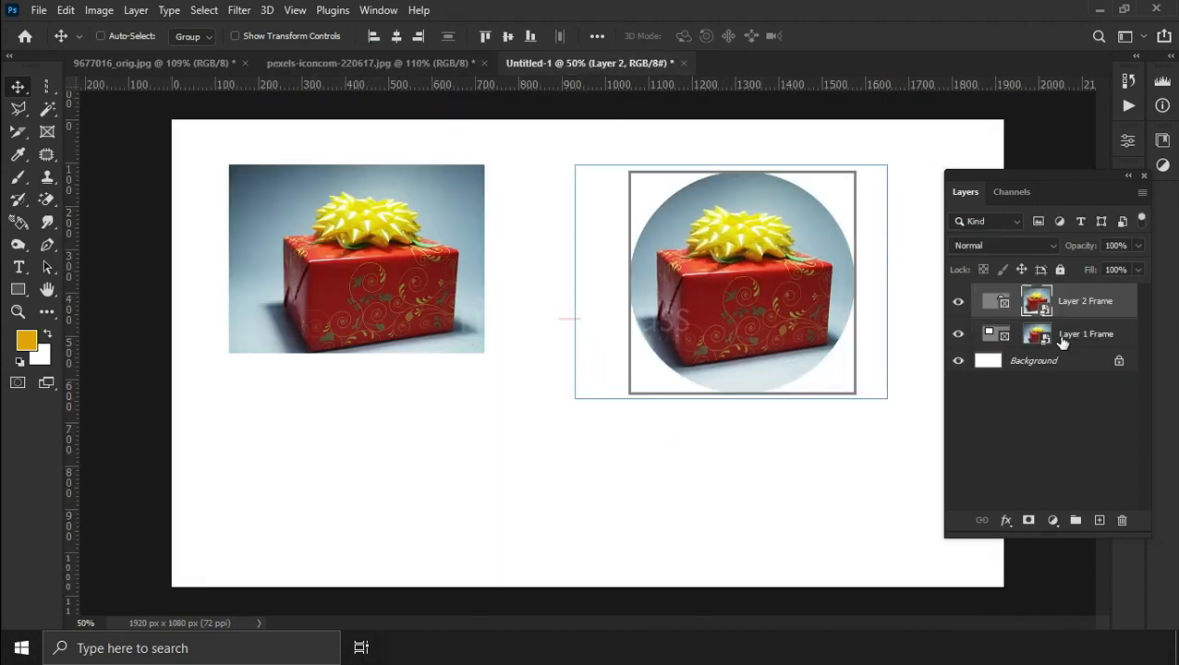
click(1065, 362)
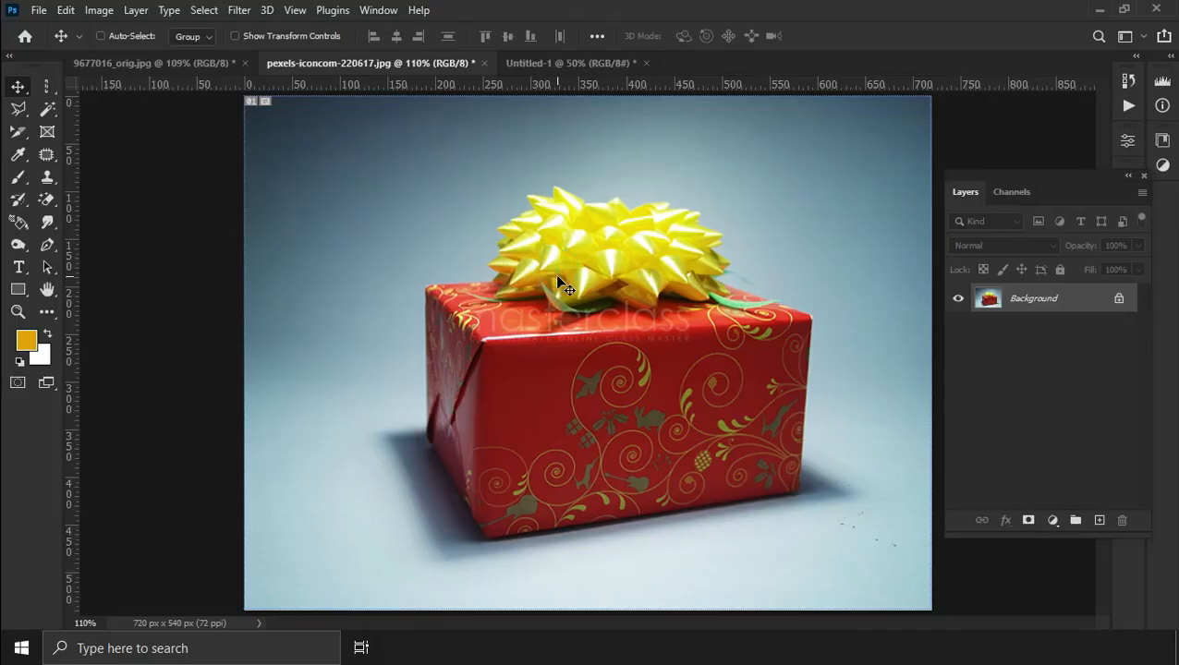
Sample foreground colors from the yellow bow, the red wrapping and its ornaments with the Eyedropper tool.
click(27, 158)
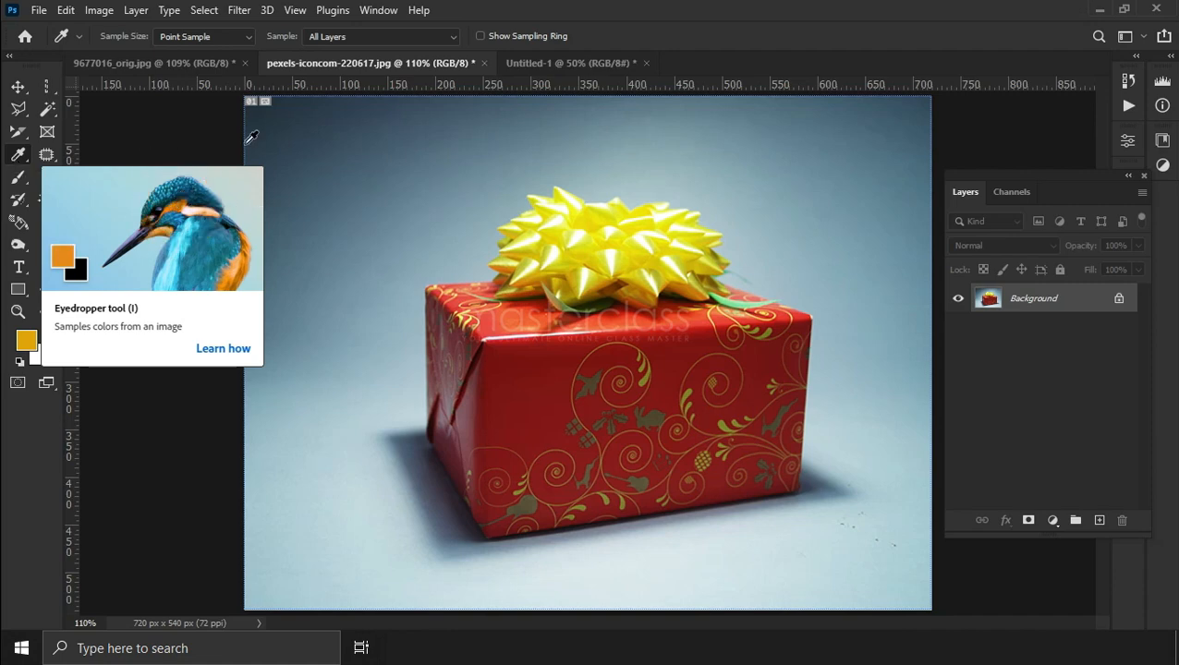
drag(610, 244, 577, 270)
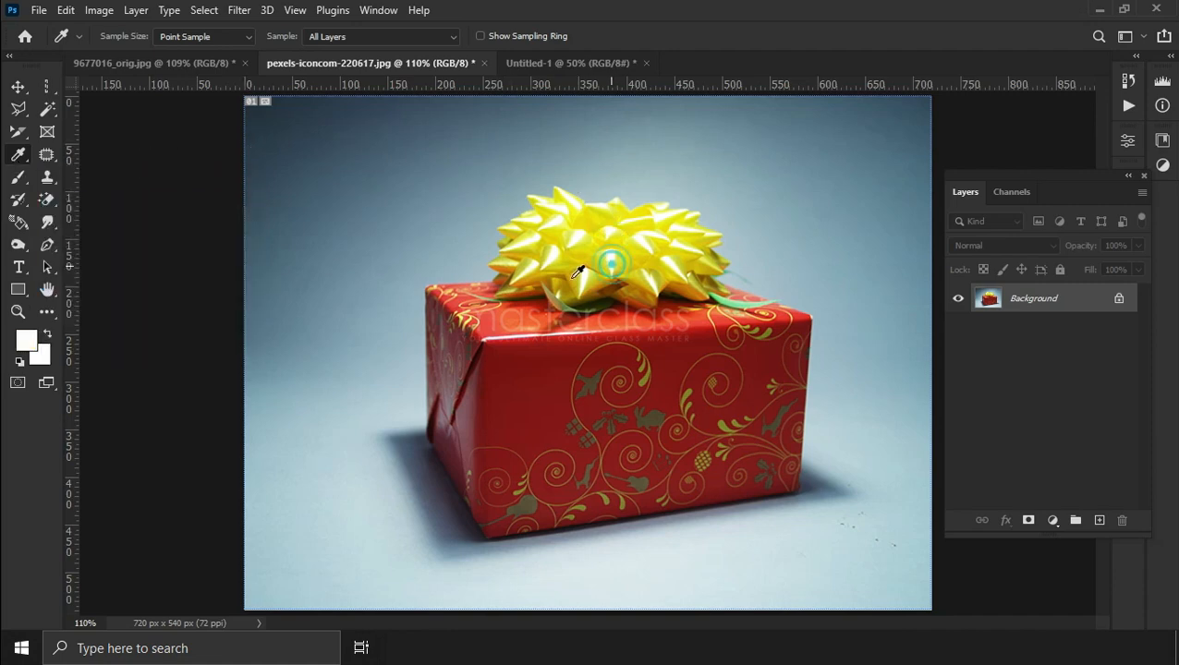
click(546, 363)
click(527, 415)
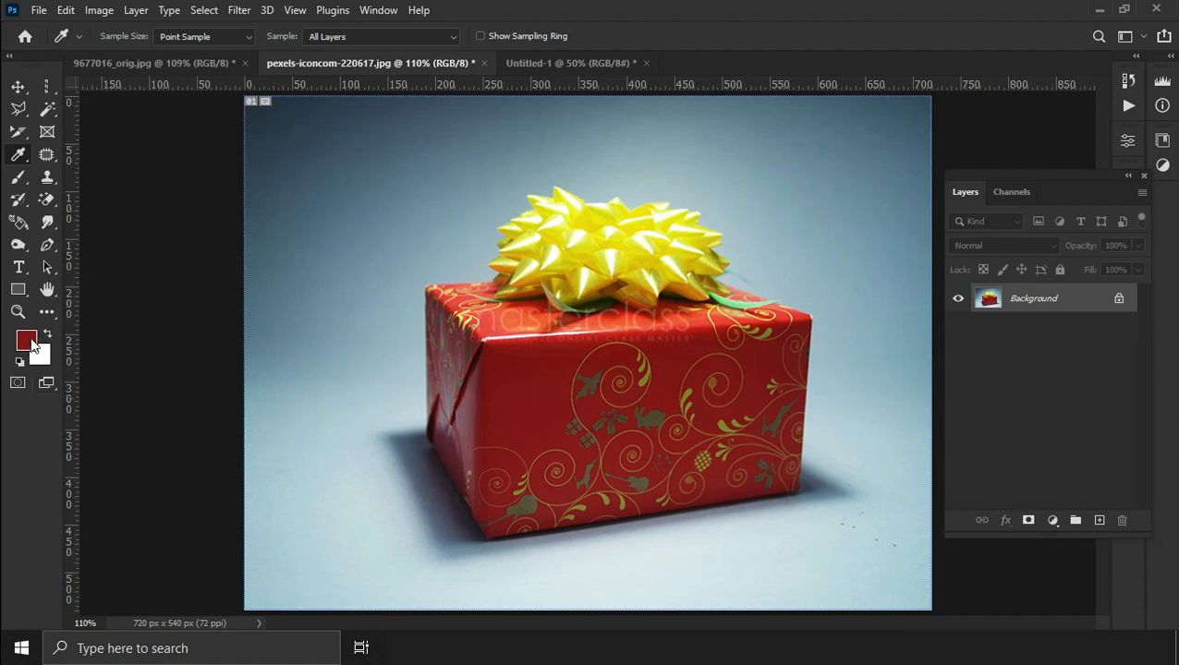
click(516, 450)
click(525, 505)
click(588, 382)
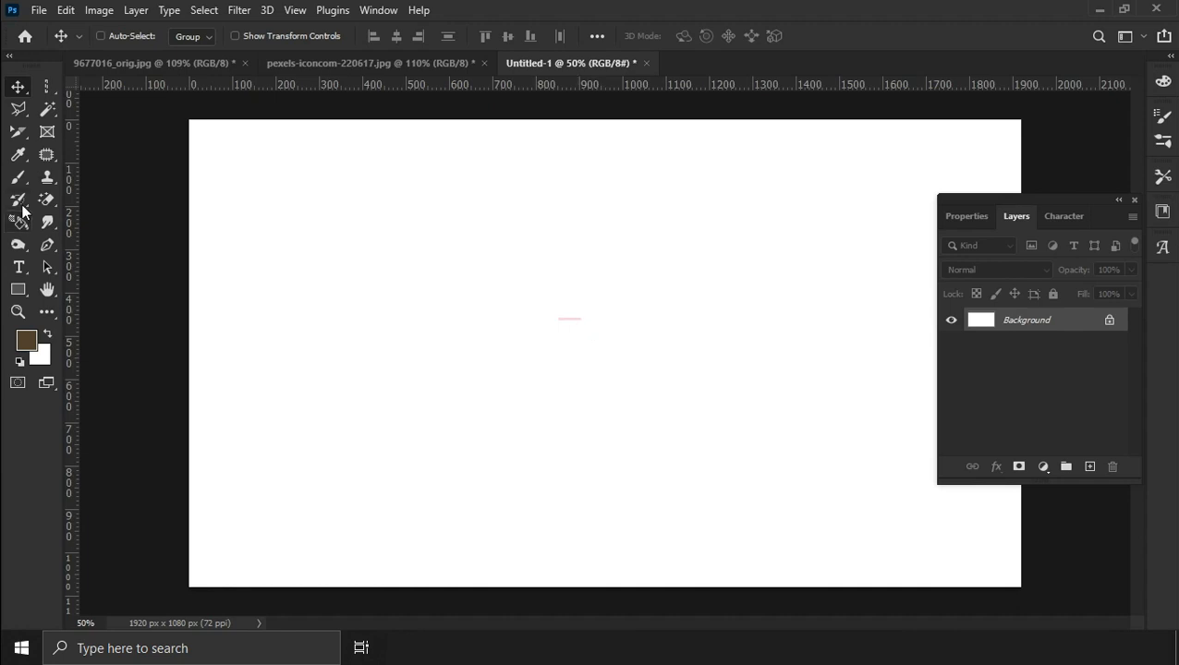
Draw two brown rectangles side by side on the blank canvas, about 470 by 410 px and 510 by 470 px.
right_click(17, 155)
click(89, 167)
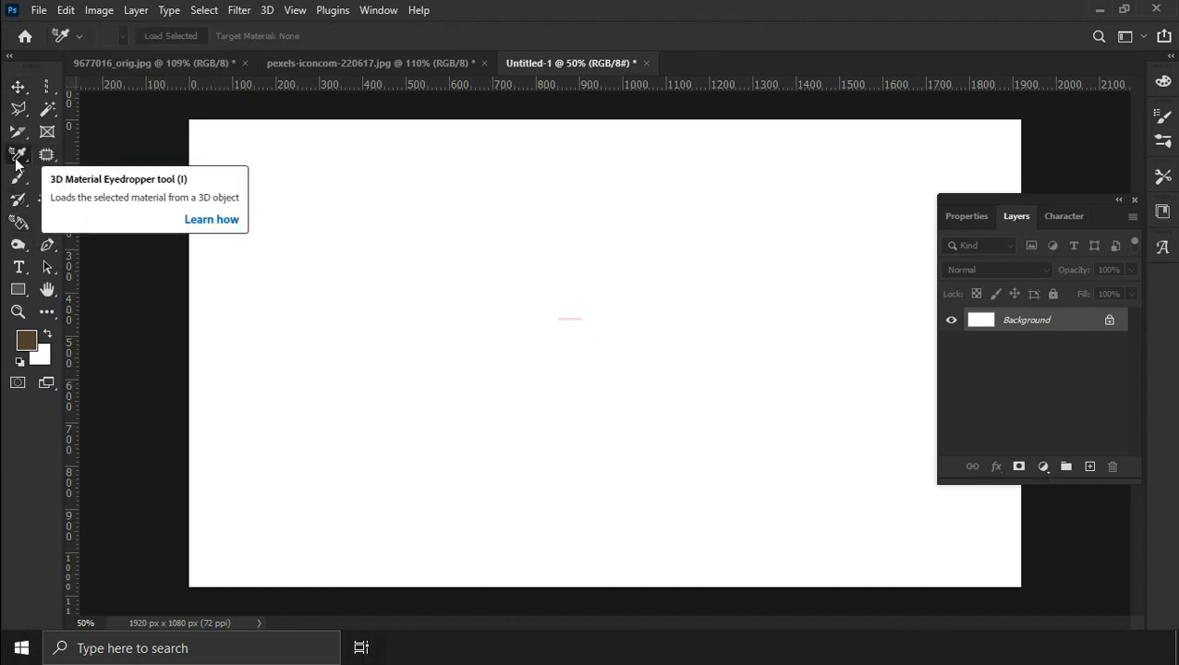
click(17, 289)
drag(252, 162, 455, 341)
drag(648, 152, 869, 355)
Show the 3D panel over the canvas's lower area and create a 3D extrusion from the second rectangle's layer.
click(379, 10)
click(435, 100)
drag(766, 142, 575, 371)
click(267, 10)
click(337, 130)
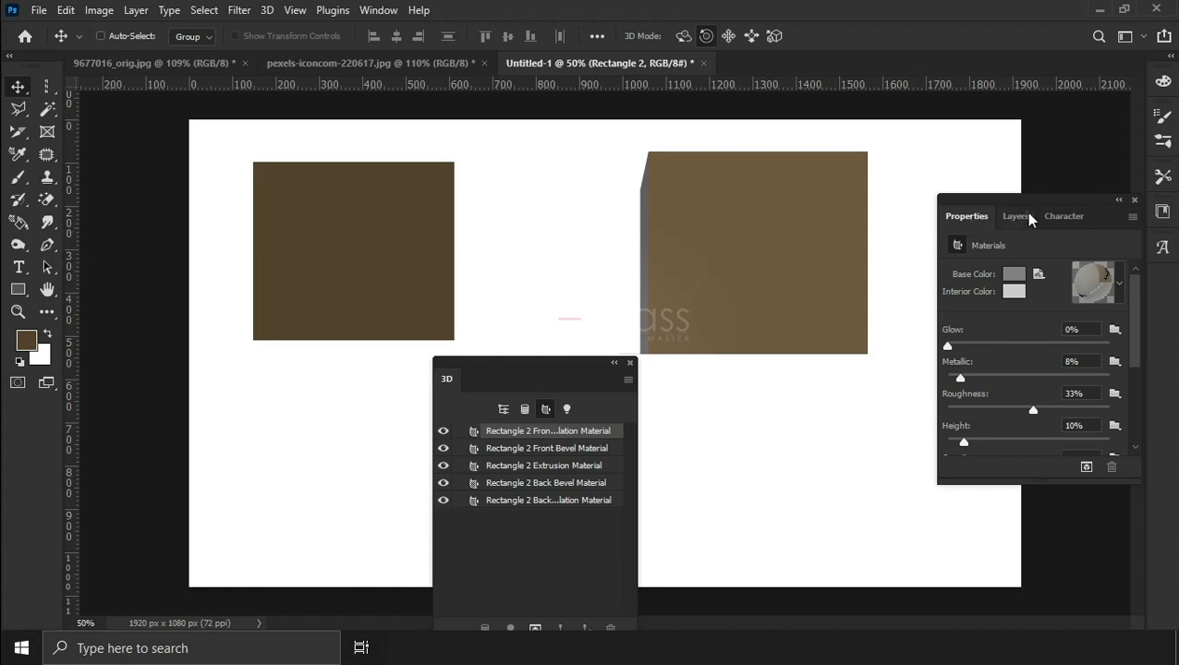
Create a 3D extrusion from the Rectangle 1 layer.
click(1021, 216)
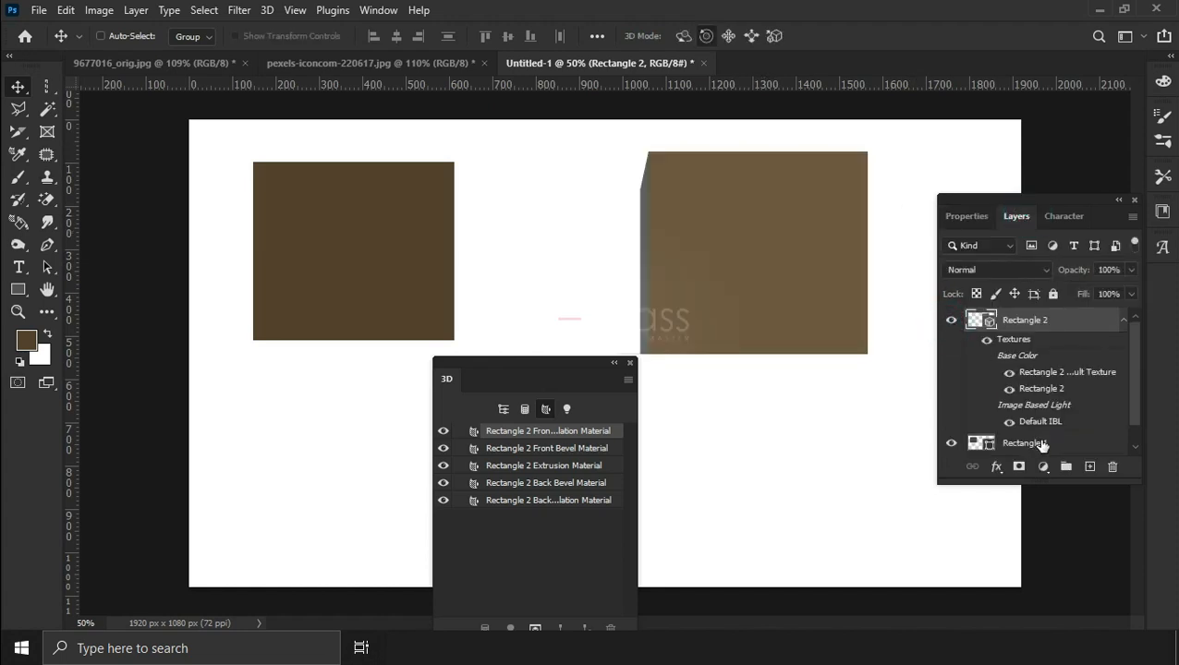
click(1040, 444)
click(267, 9)
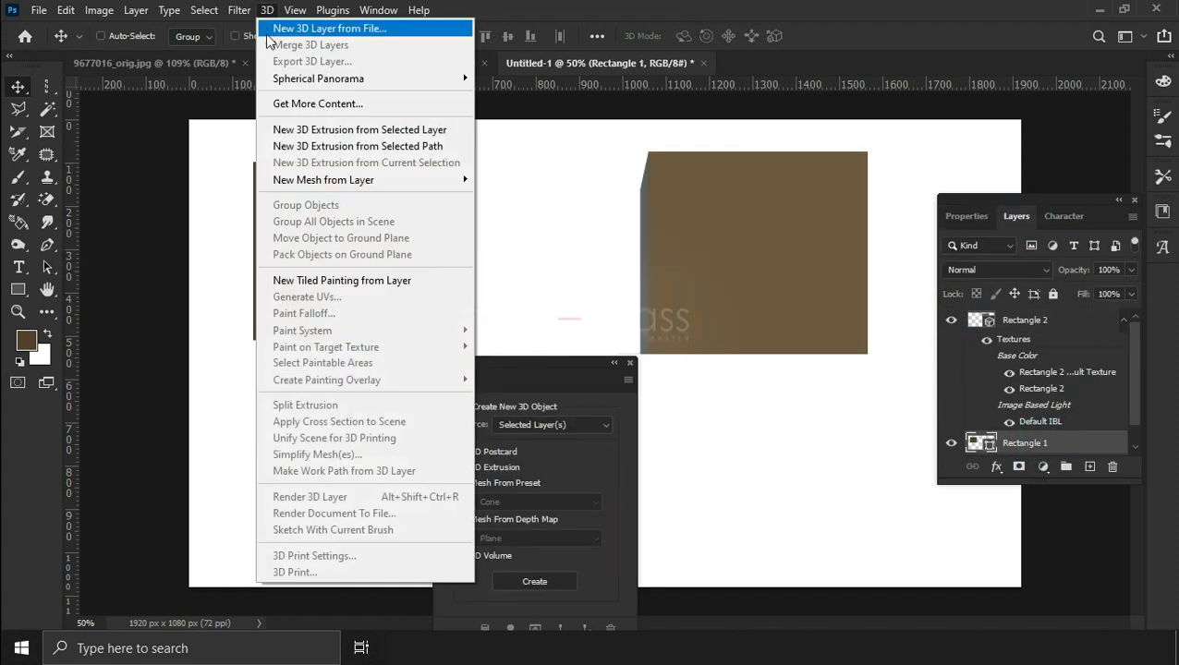
click(353, 124)
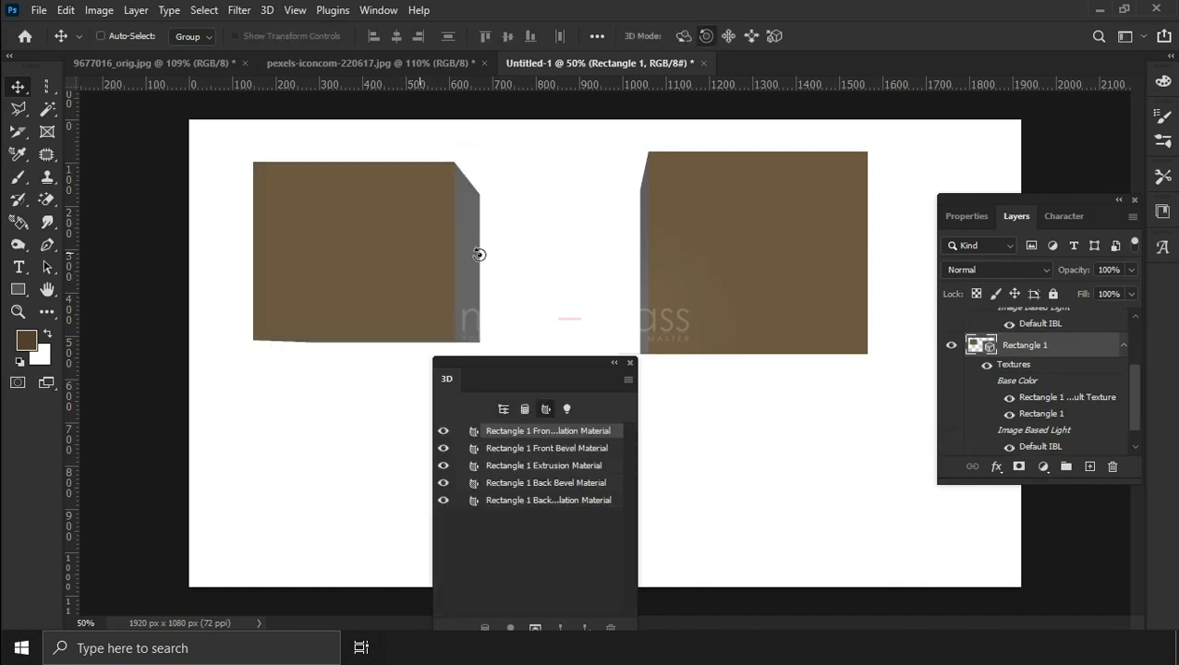
Apply the red dotted material preset to the Rectangle 1 front inflation material.
drag(515, 365, 514, 340)
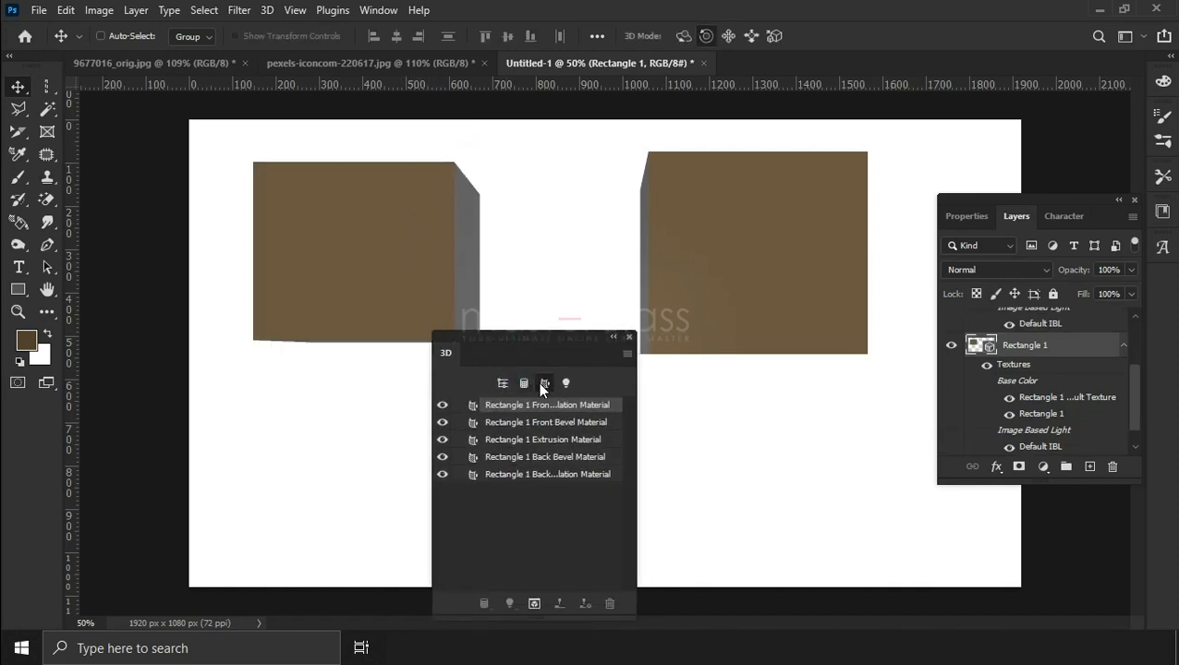
click(525, 383)
click(502, 384)
click(548, 383)
click(967, 216)
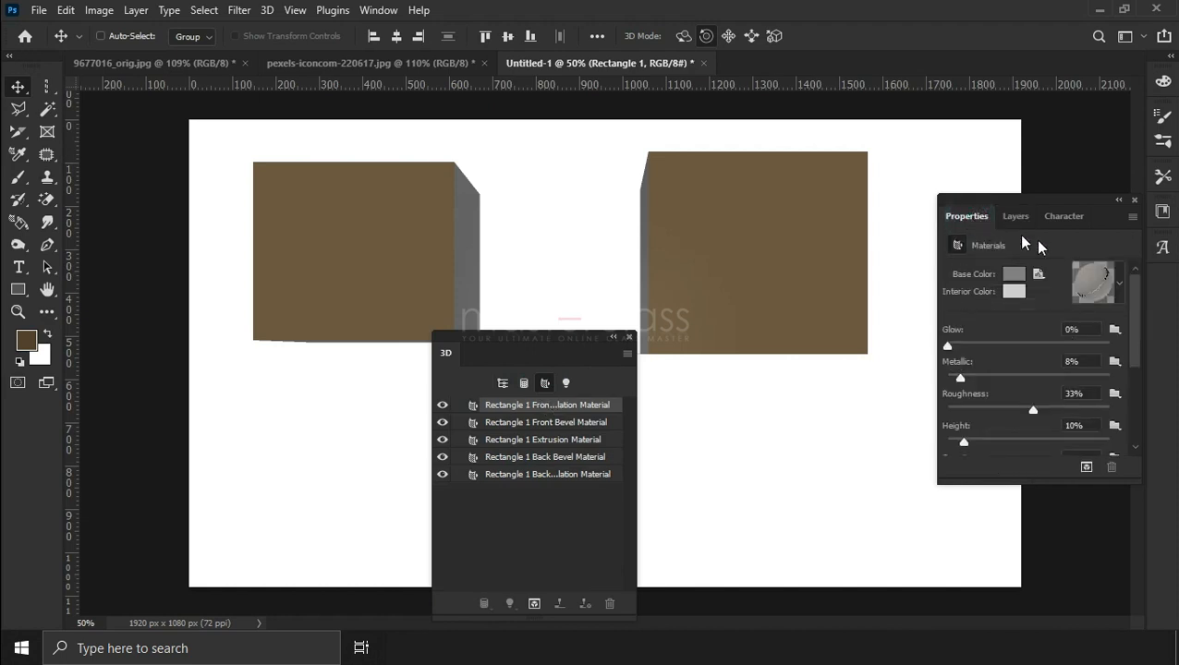
click(1113, 287)
click(1081, 396)
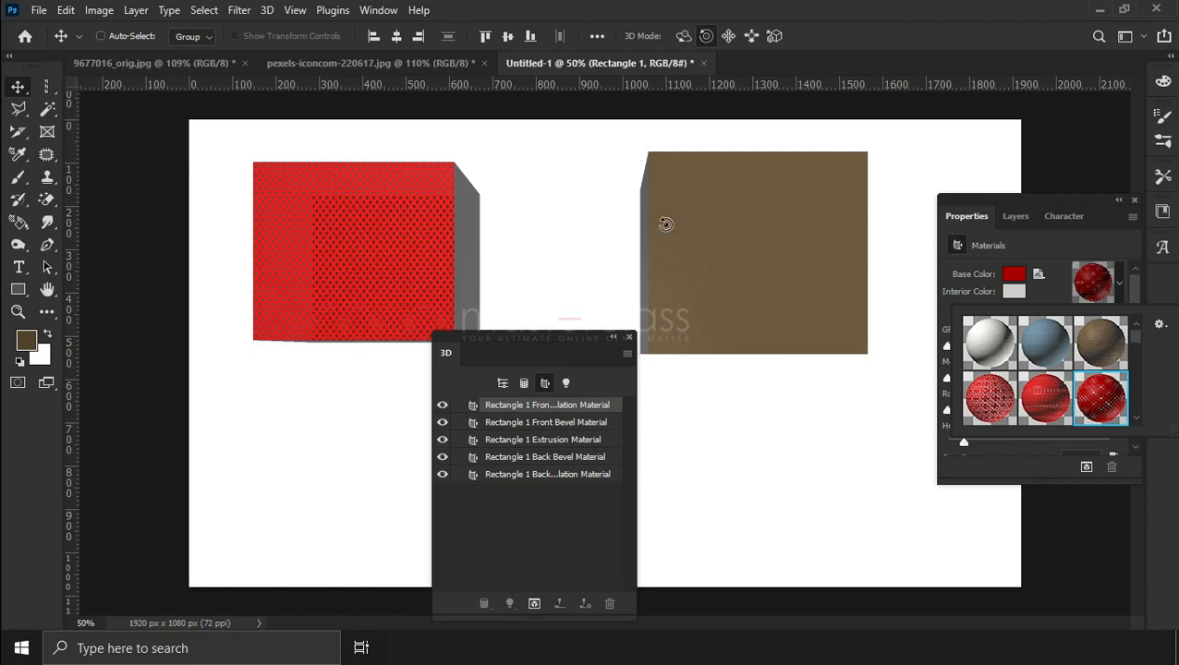
Sample the red material from the front face of the first 3D block with the 3D Material Eyedropper.
click(18, 153)
click(69, 174)
click(417, 216)
click(460, 243)
click(414, 264)
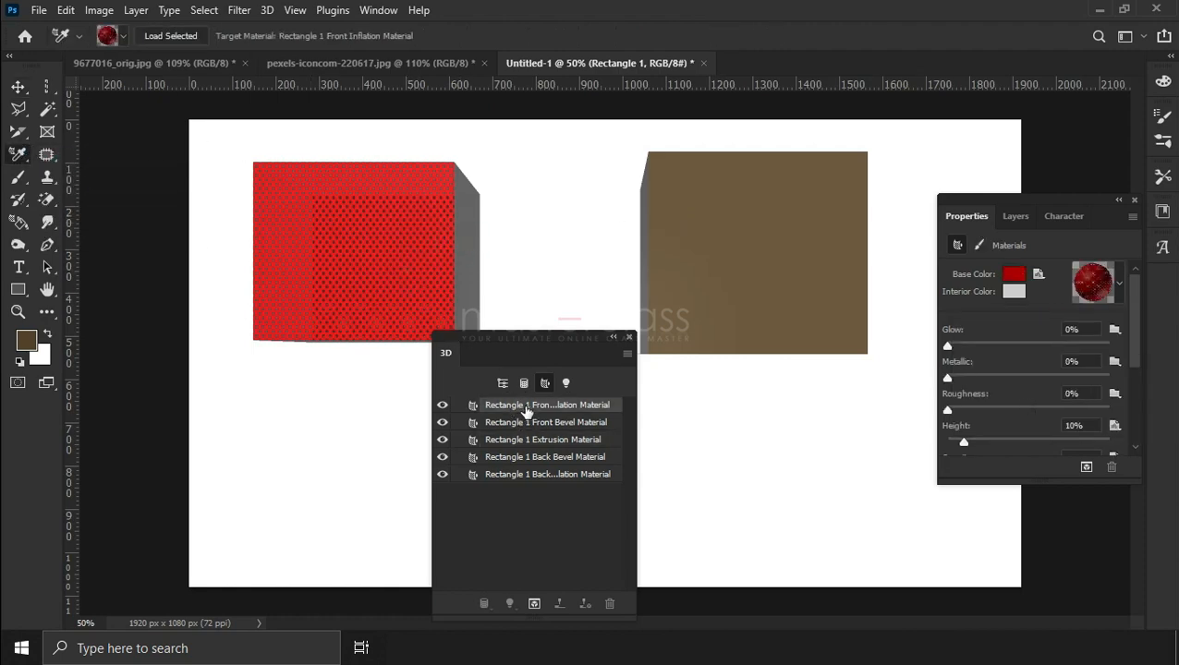
Select the Rectangle 2 layer and fill its 3D block's front face with the sampled red material using 3D Material Drop.
click(1016, 217)
scroll(1035, 379, down, 3)
scroll(1035, 379, up, 5)
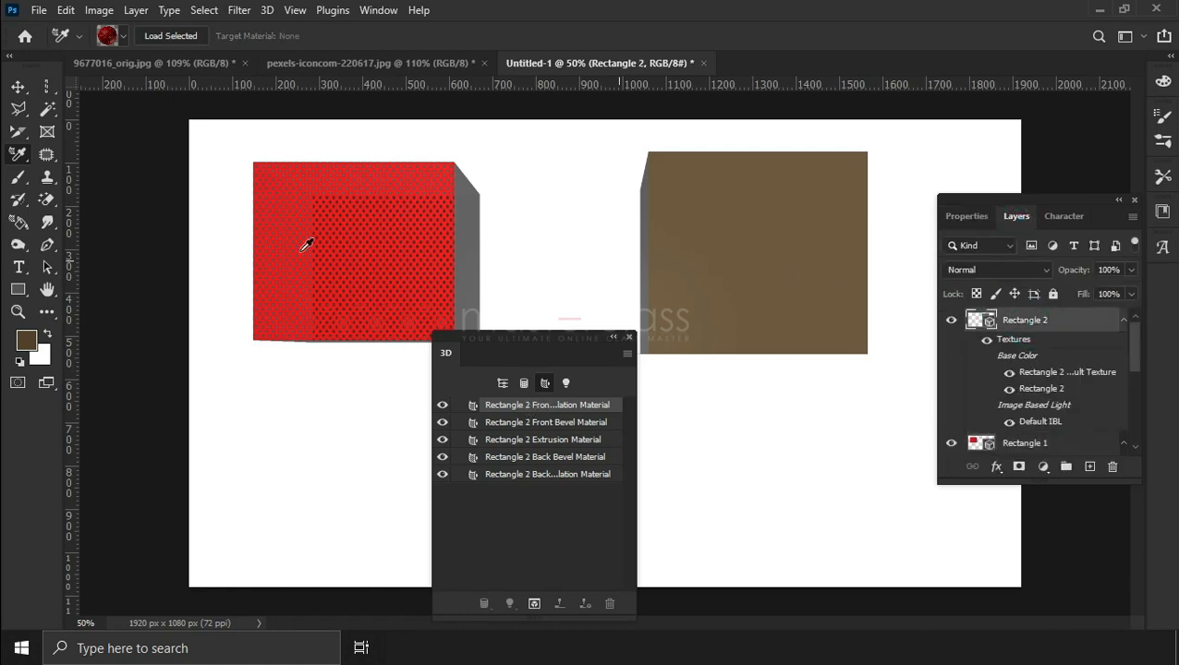
mouse_move(17, 226)
mouse_down()
mouse_move(92, 229)
mouse_move(97, 254)
mouse_up()
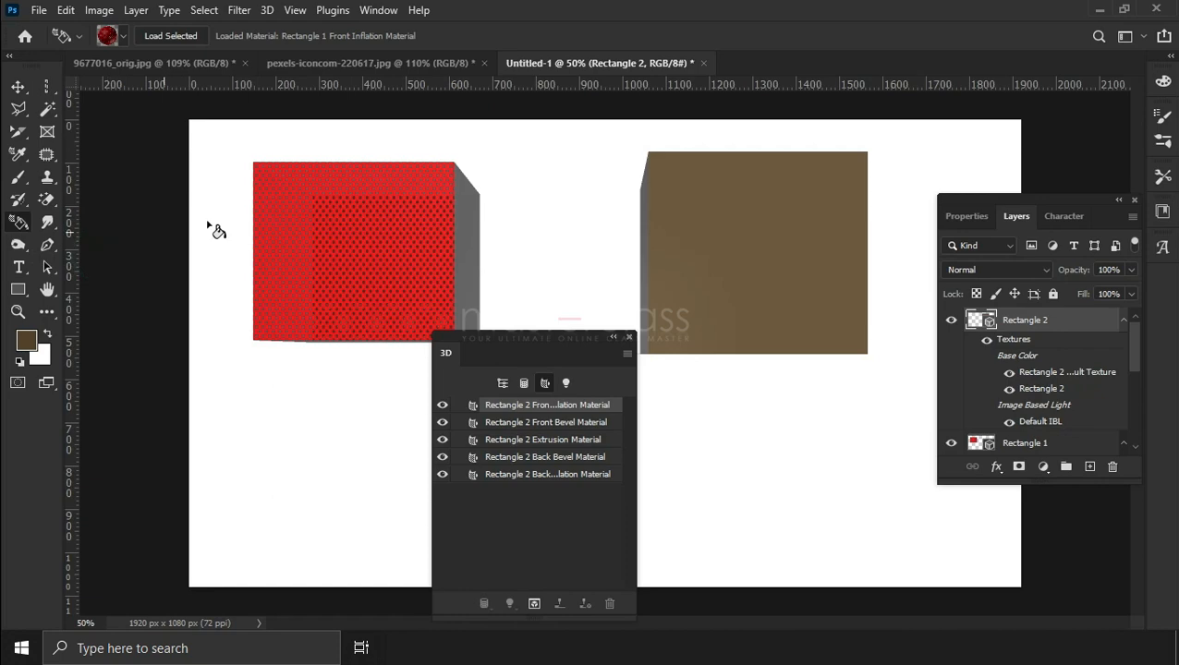
click(733, 212)
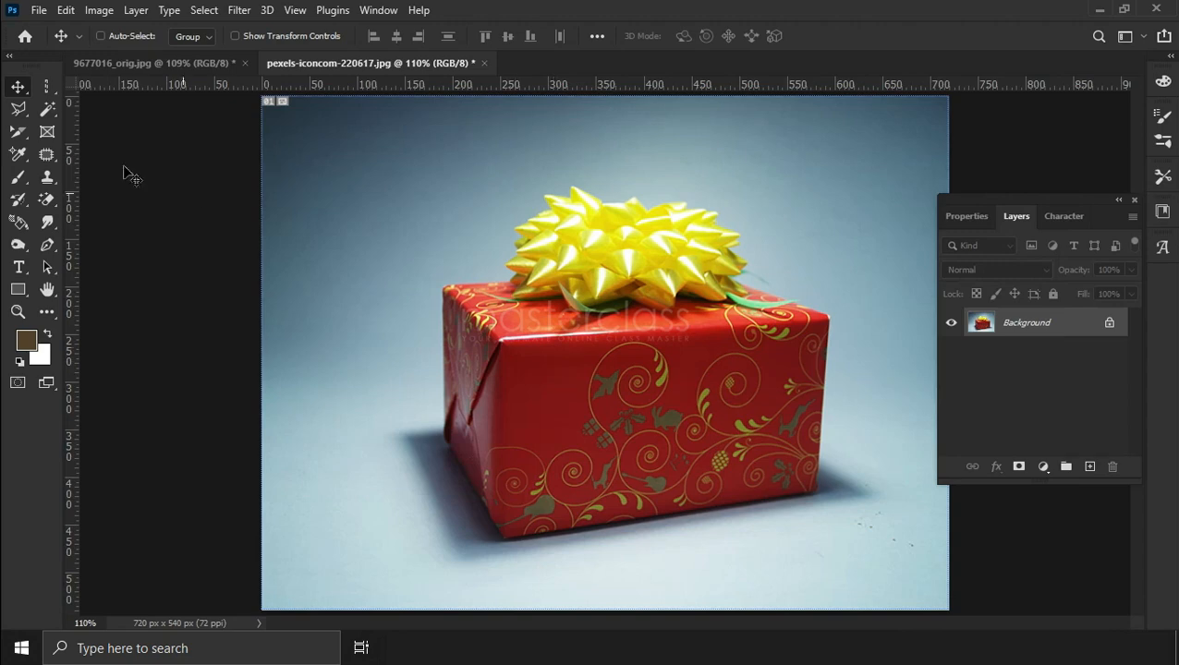
Check the gift box photo's colors with Color Sampler points on the red wrapping, yellow bow and lower ornament, and clear them all.
click(18, 154)
click(93, 188)
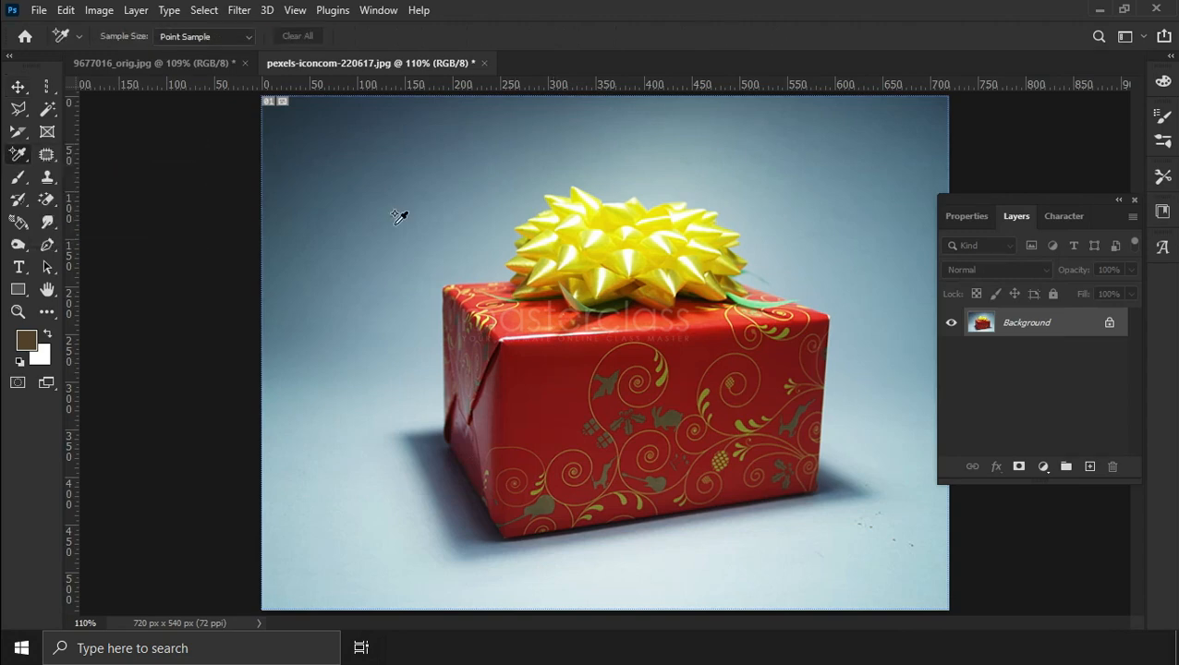
click(537, 363)
click(920, 198)
drag(920, 198, 687, 151)
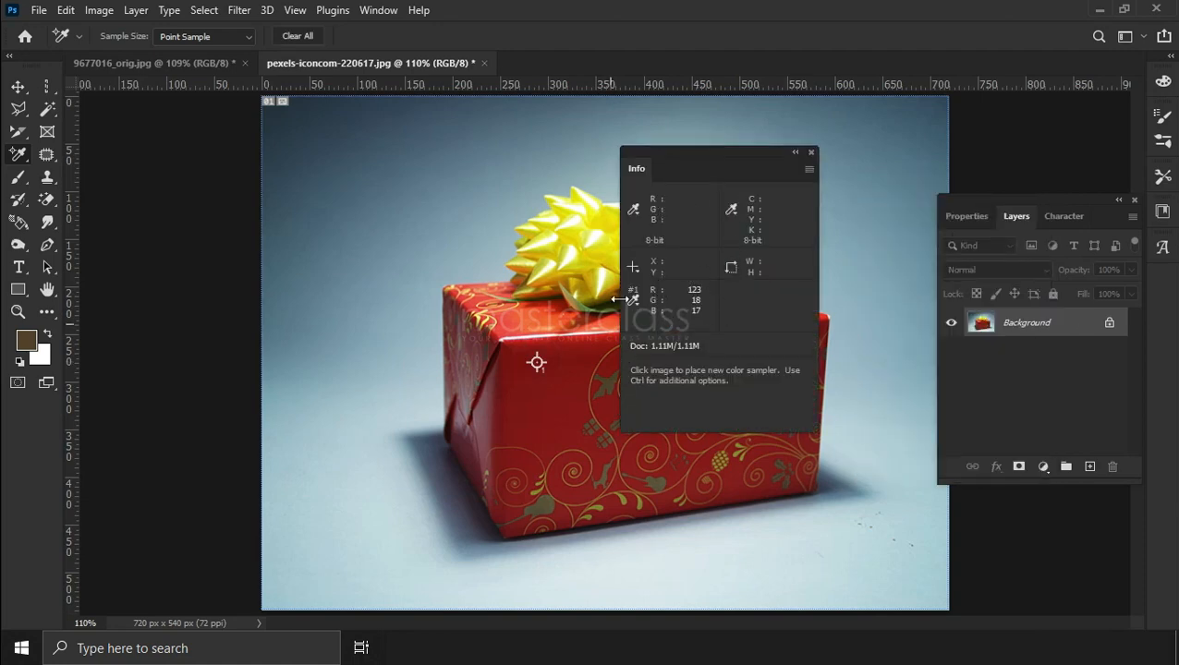
click(593, 256)
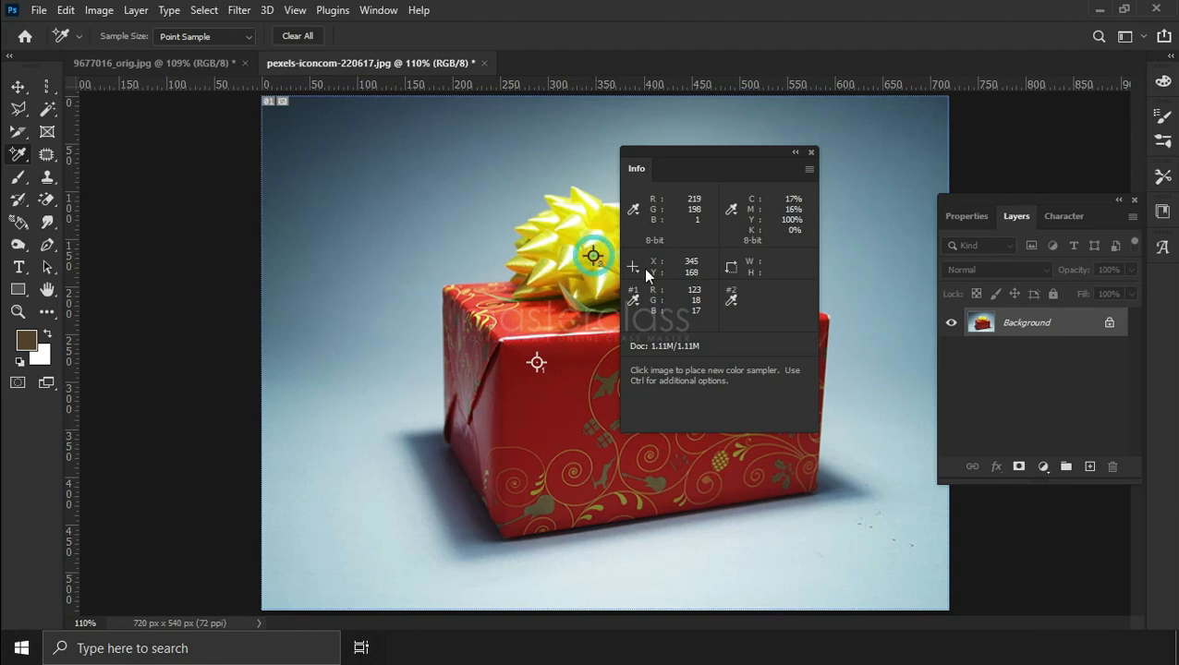
click(544, 506)
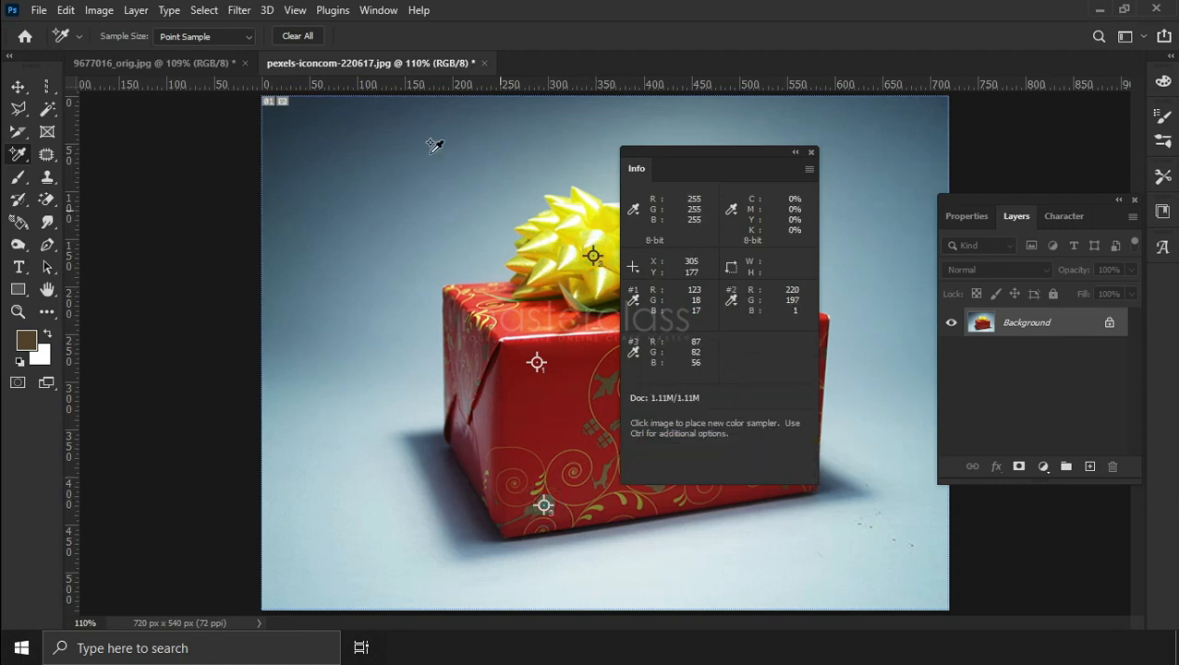
click(307, 35)
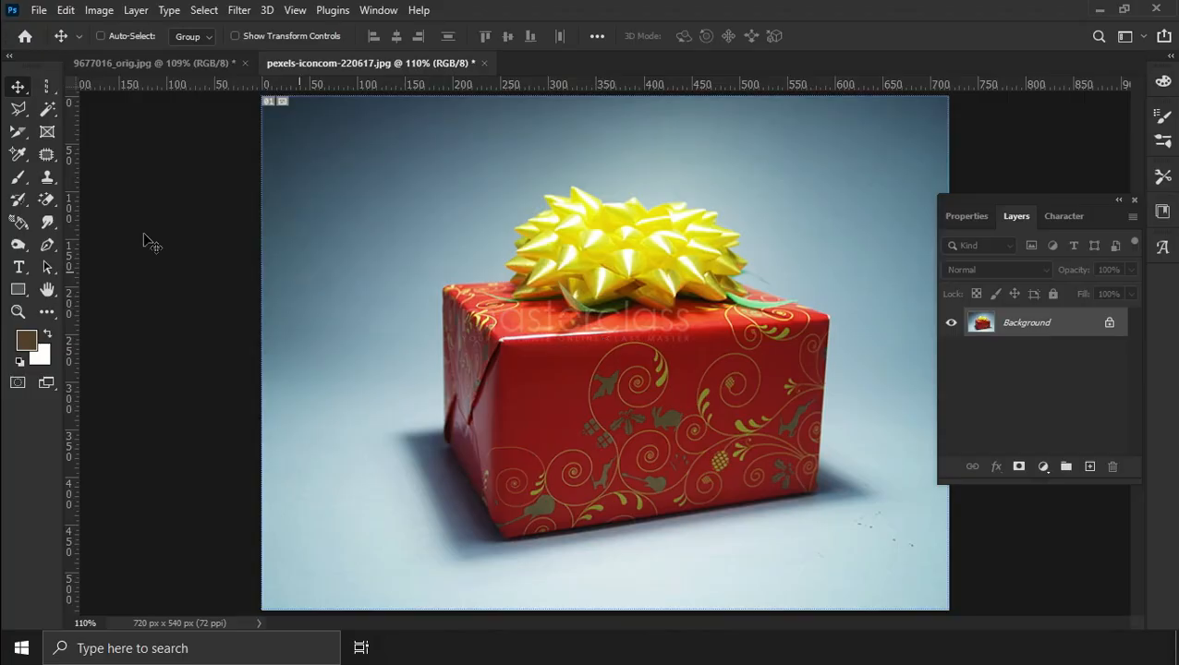
Measure the gift box's bottom front edge, top front edge and near vertical edge with the Ruler tool, and clear the measurement.
click(17, 155)
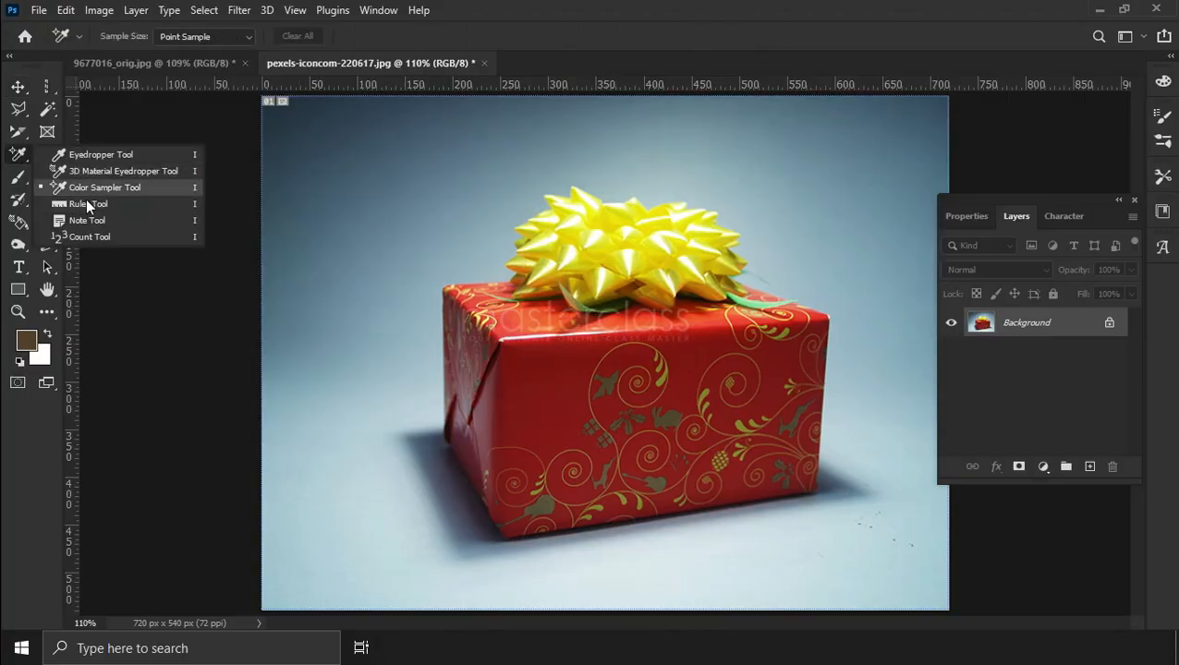
click(88, 204)
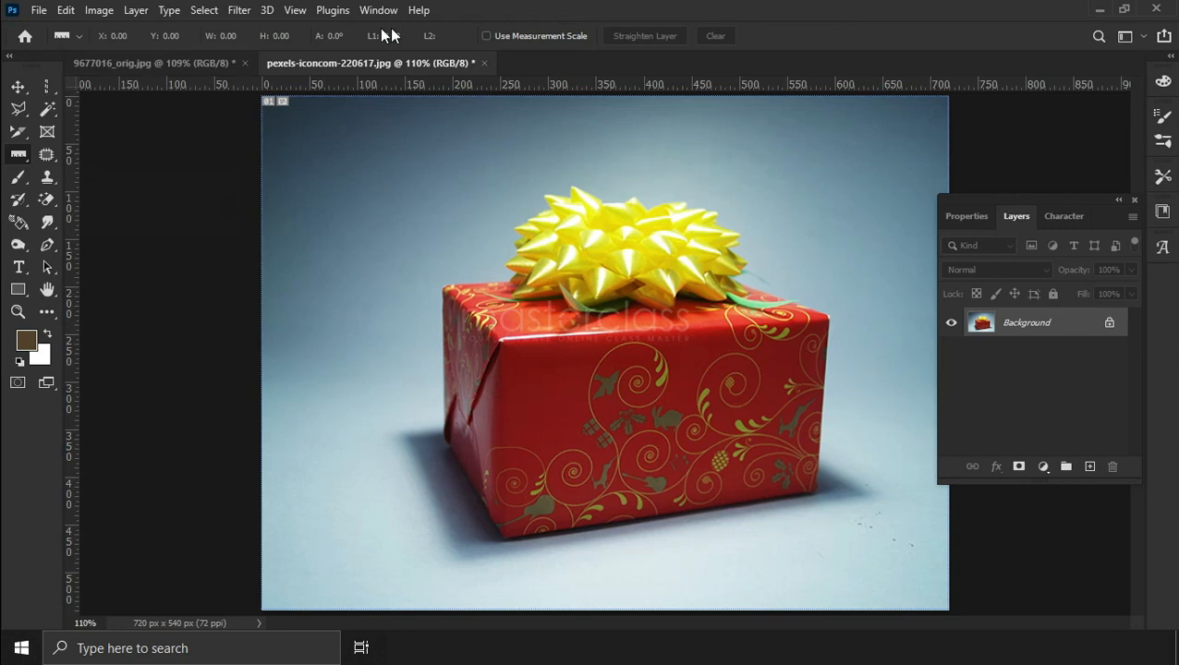
drag(503, 540, 816, 489)
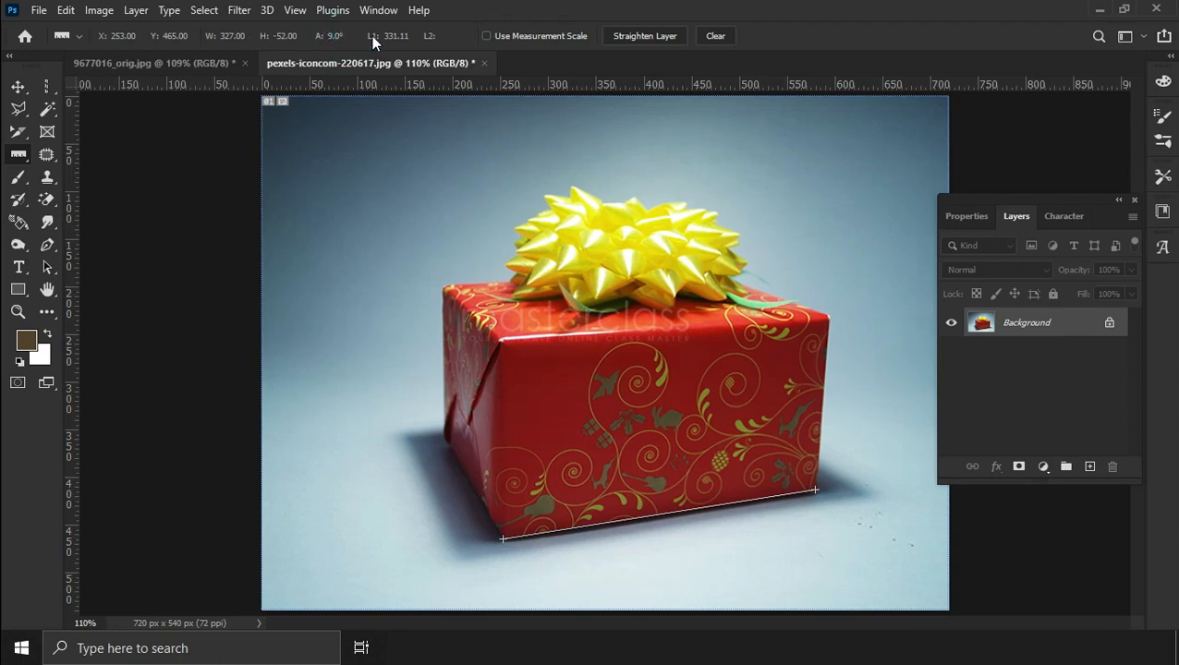
drag(500, 339, 833, 320)
drag(500, 346, 505, 536)
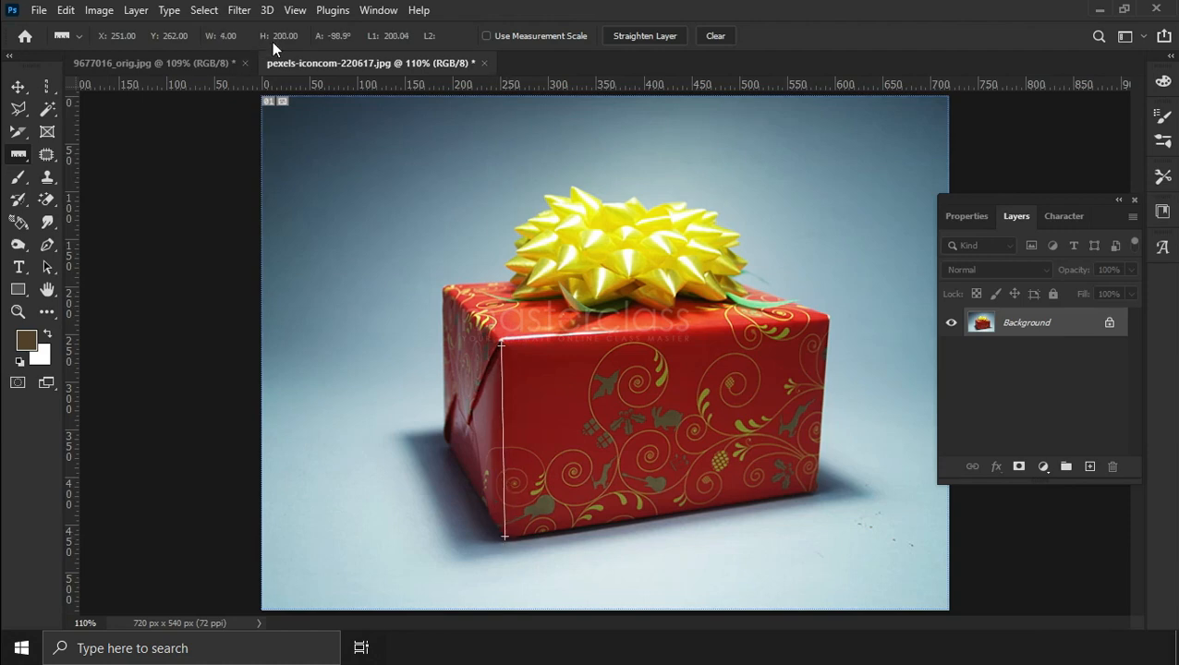
click(716, 36)
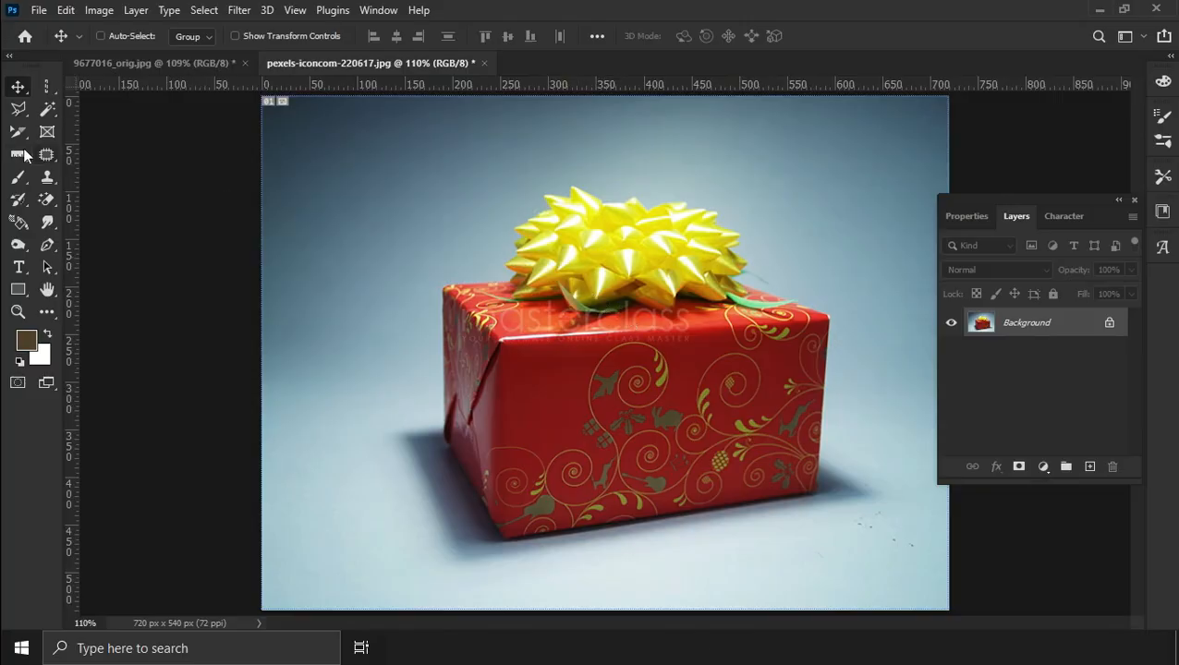
Attach two notes to the background above the gift box, one reading "masterclass" and one reading "hello".
click(19, 154)
right_click(19, 155)
click(80, 219)
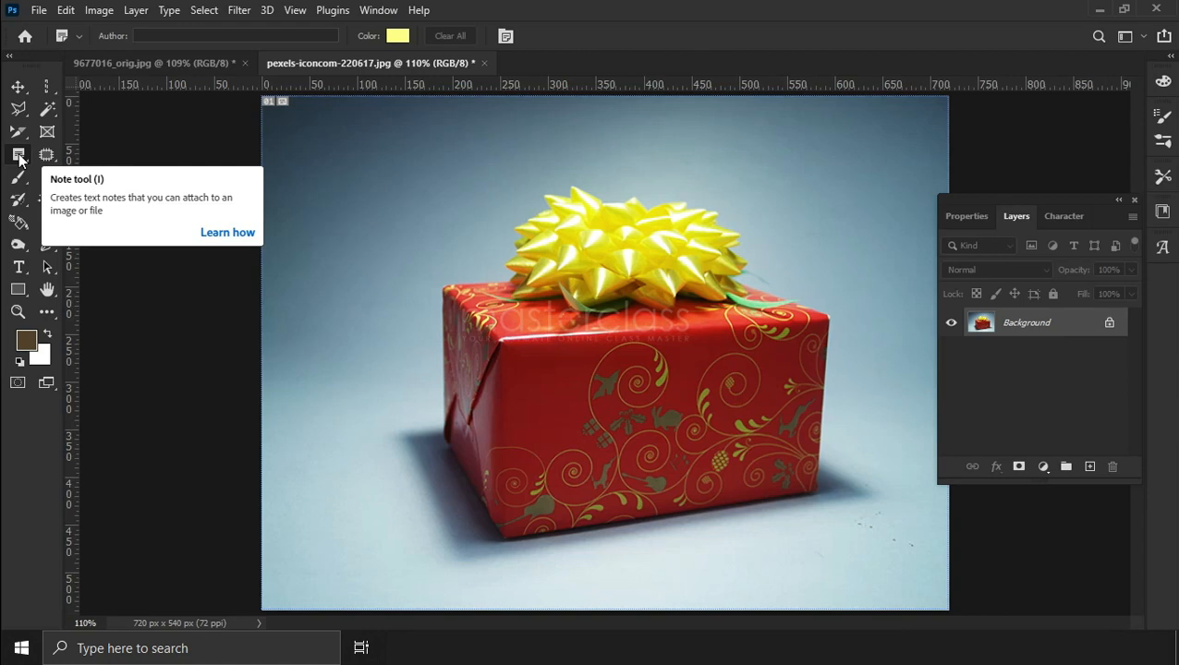
click(344, 177)
drag(1055, 170, 573, 139)
click(582, 186)
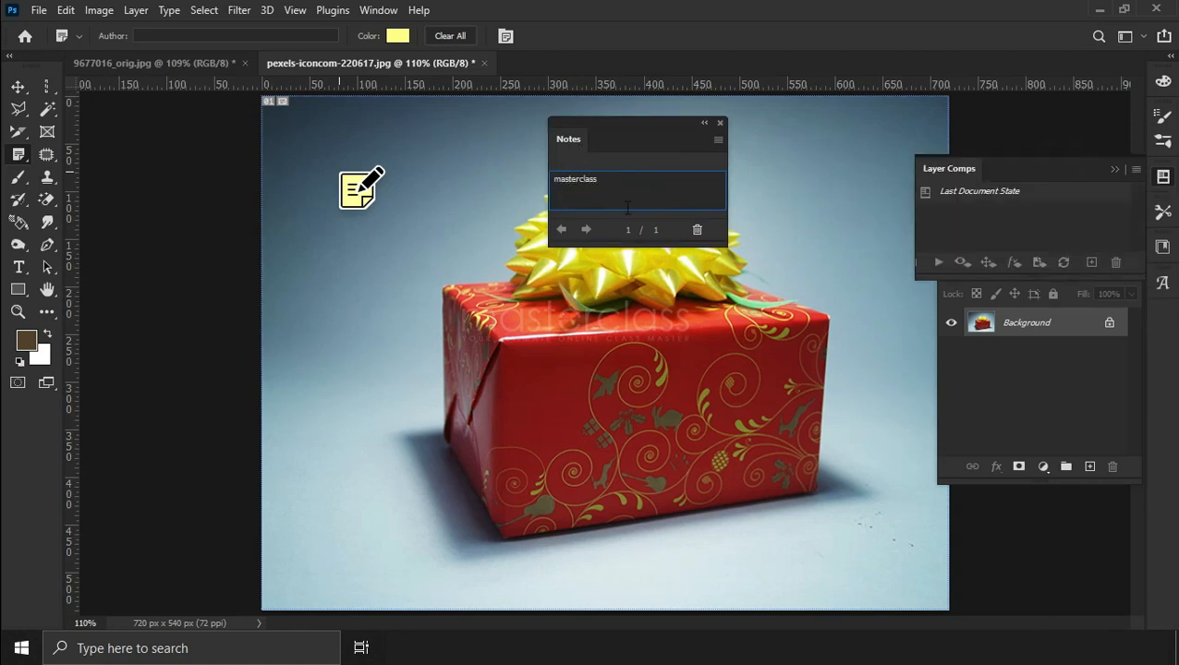
click(441, 186)
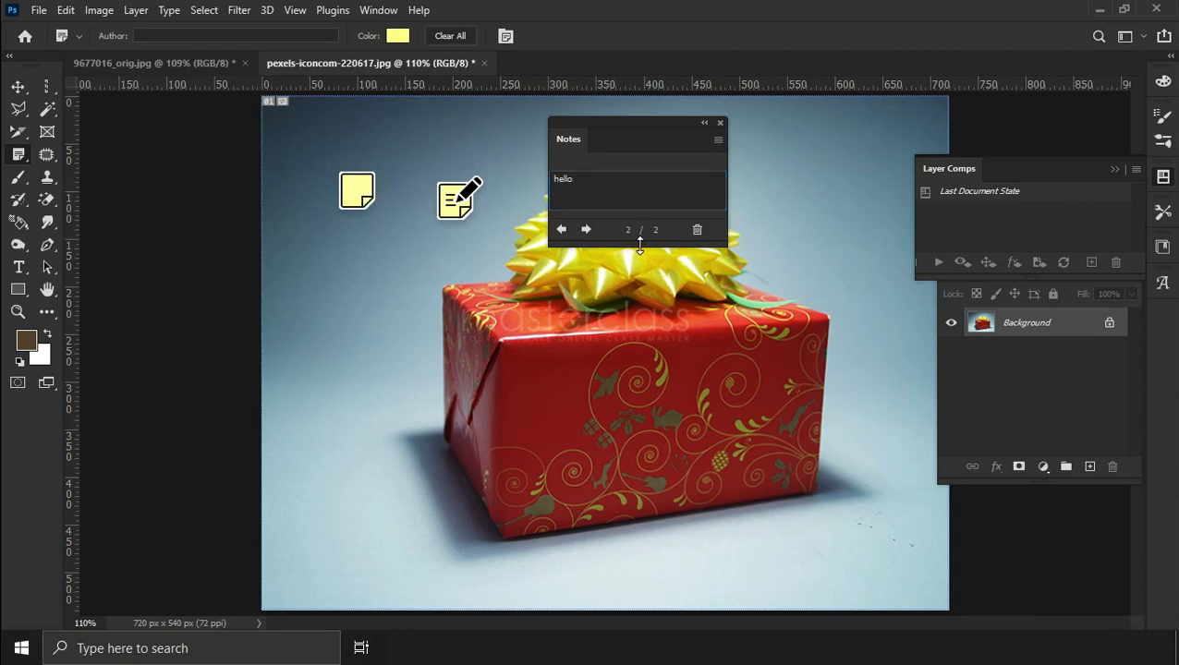
Browse back and forth between the two notes attached to the photo.
click(561, 229)
click(586, 230)
click(561, 229)
click(561, 229)
click(586, 229)
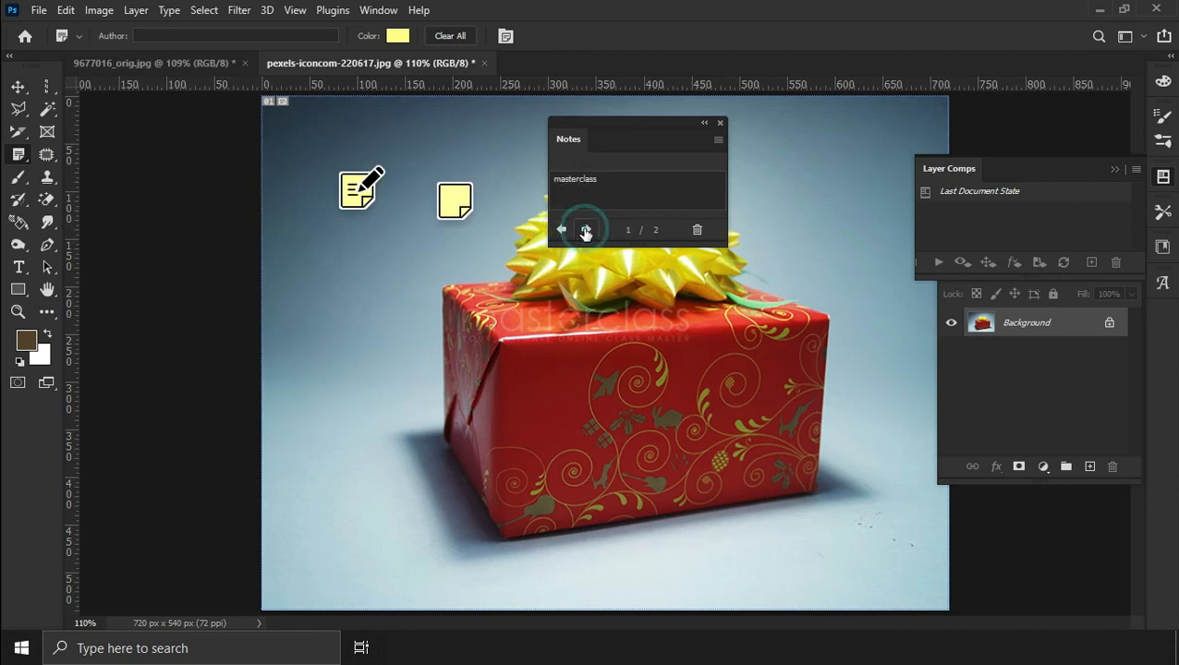
Delete both notes from the gift box photo.
click(699, 229)
click(509, 252)
click(697, 229)
click(527, 254)
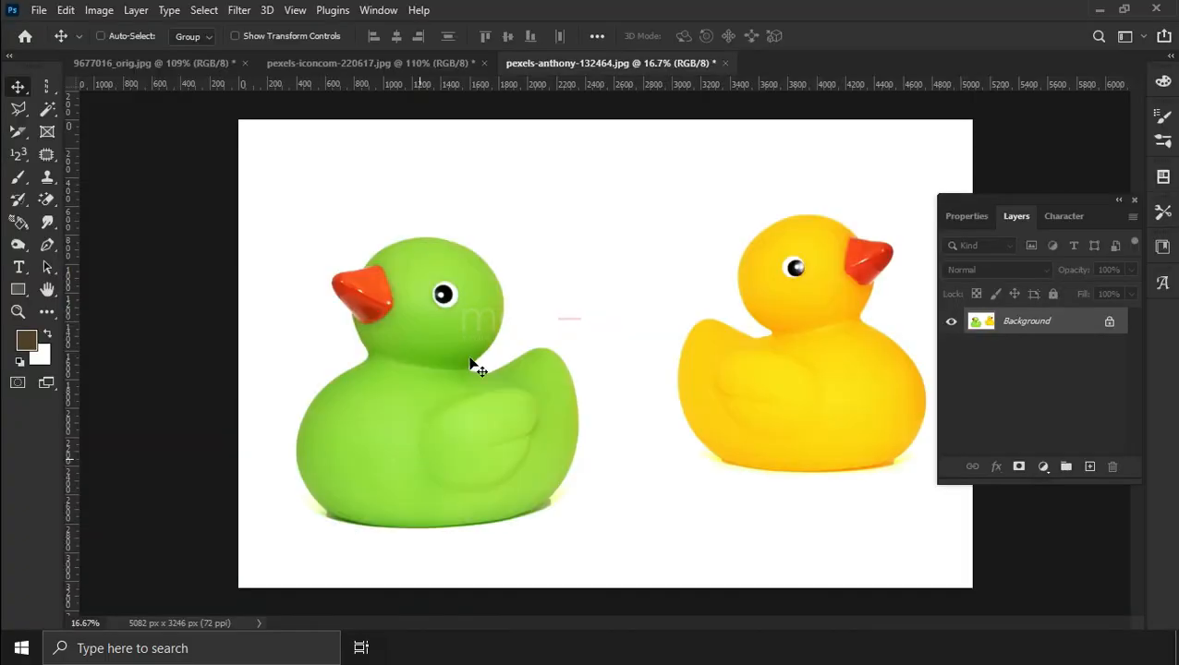
Mark the green duck and the yellow duck with the Count tool.
click(18, 154)
click(88, 231)
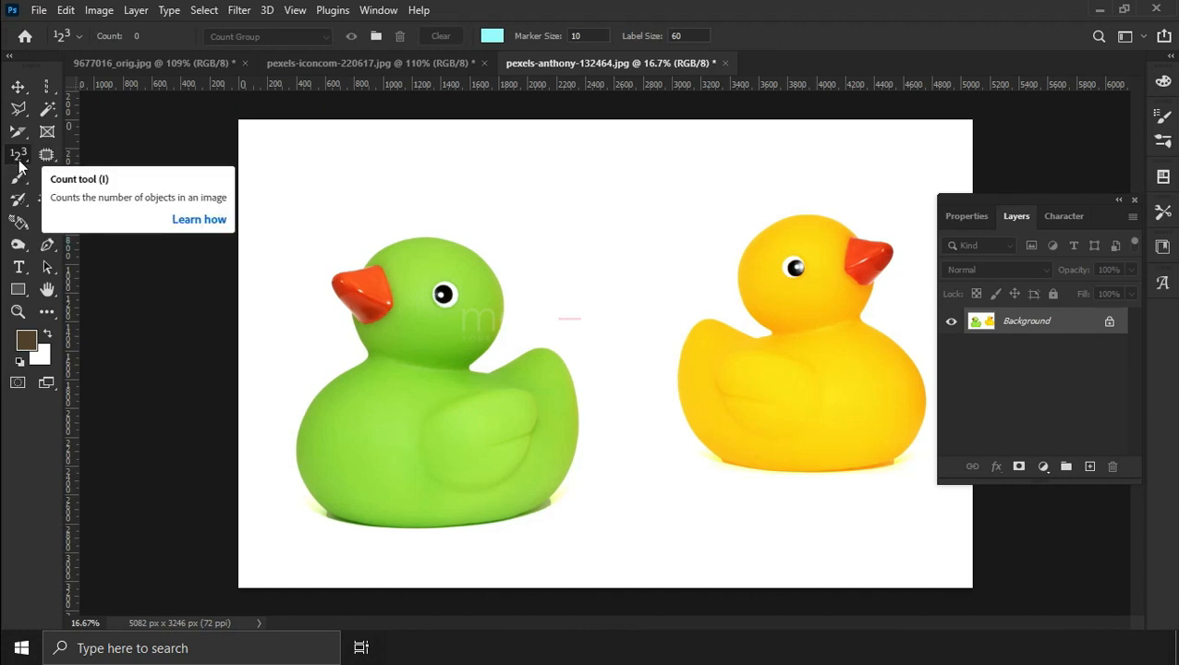
click(414, 350)
click(825, 362)
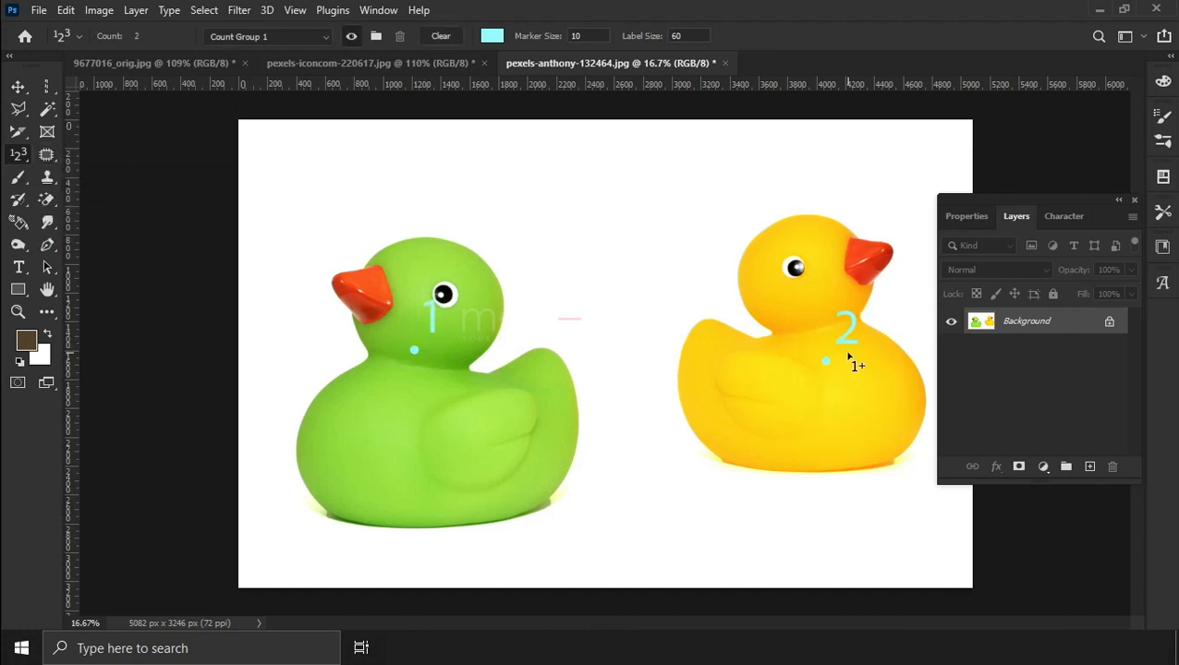
Set the count markers' color to black (000000).
click(486, 41)
drag(235, 487, 281, 553)
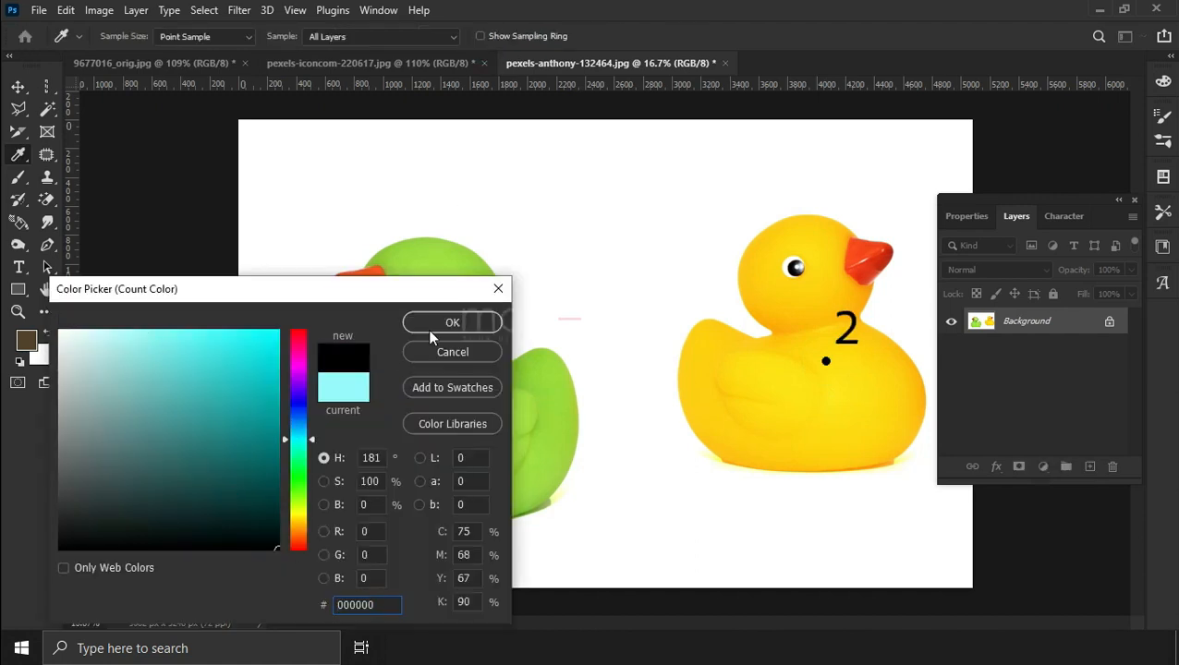
click(439, 324)
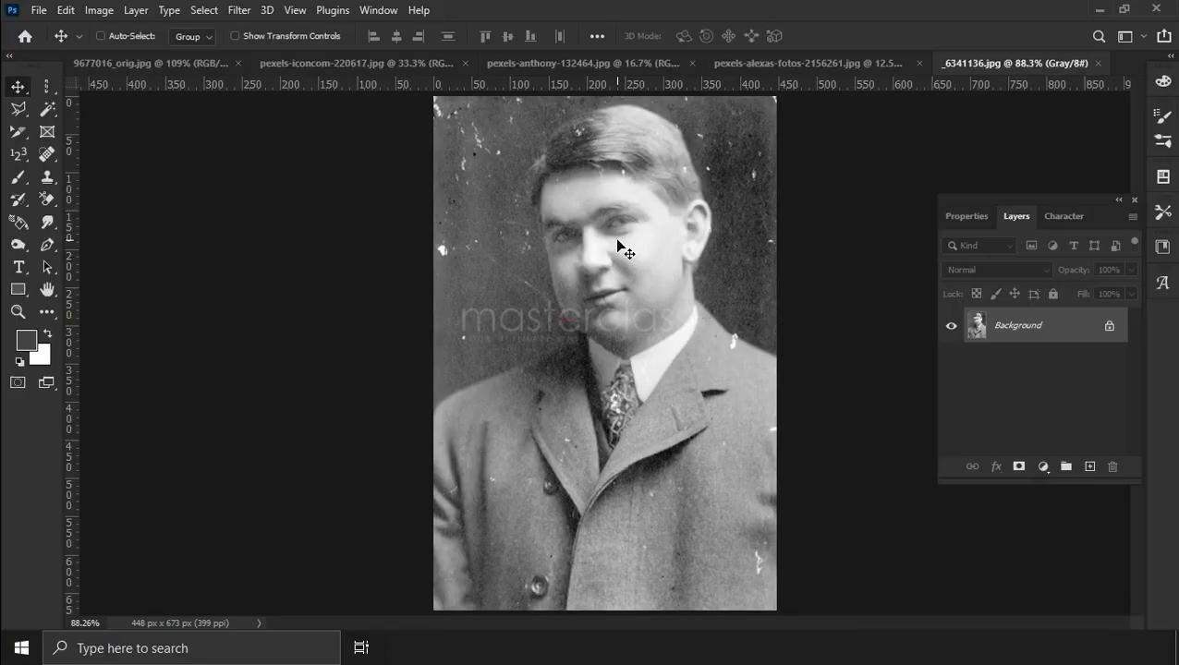
Remove white blemishes from the old portrait's dark backdrop and the jacket's shoulder with the Spot Healing Brush.
scroll(618, 242, up, 1)
scroll(617, 242, up, 1)
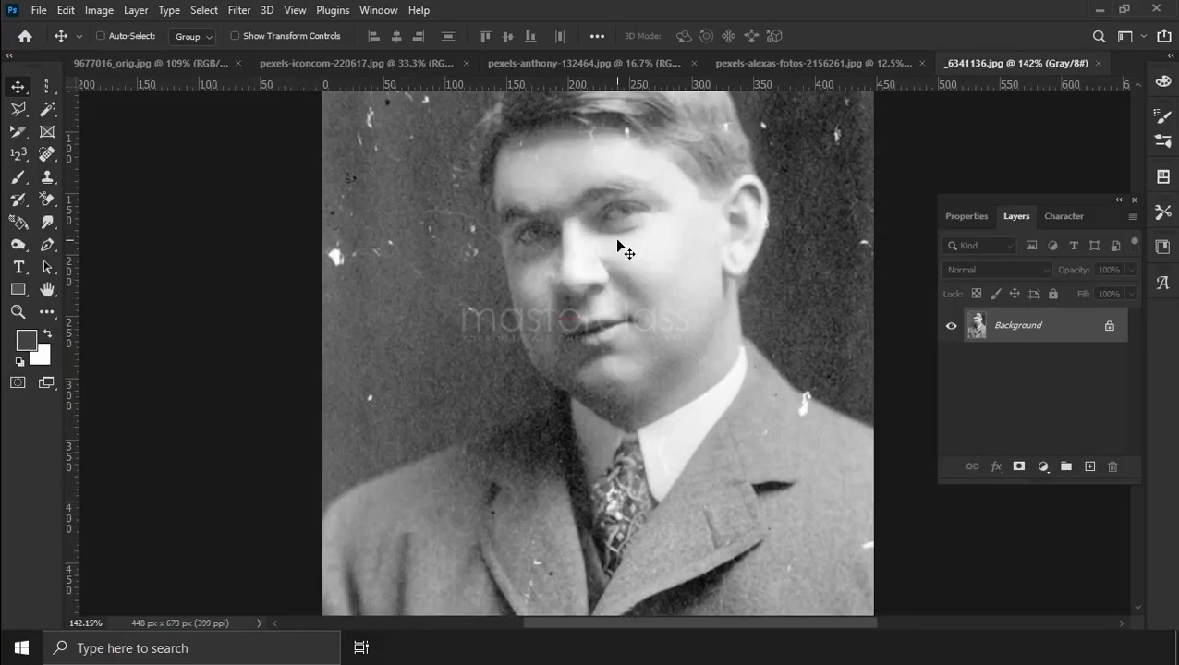
right_click(47, 155)
click(137, 156)
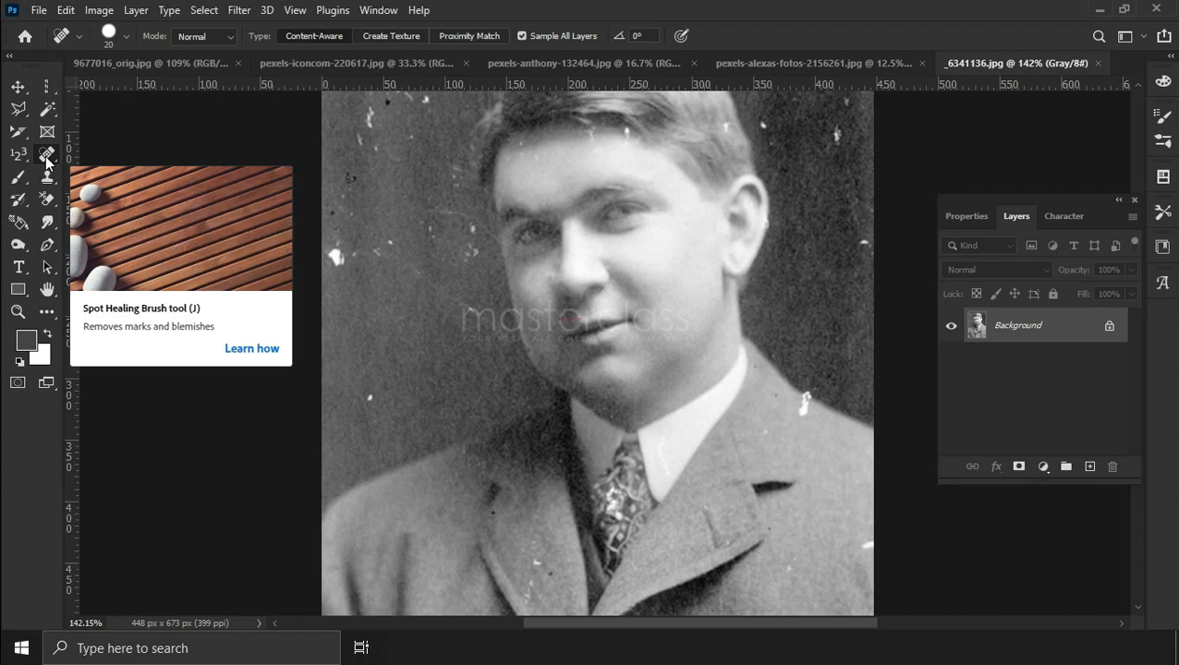
click(369, 399)
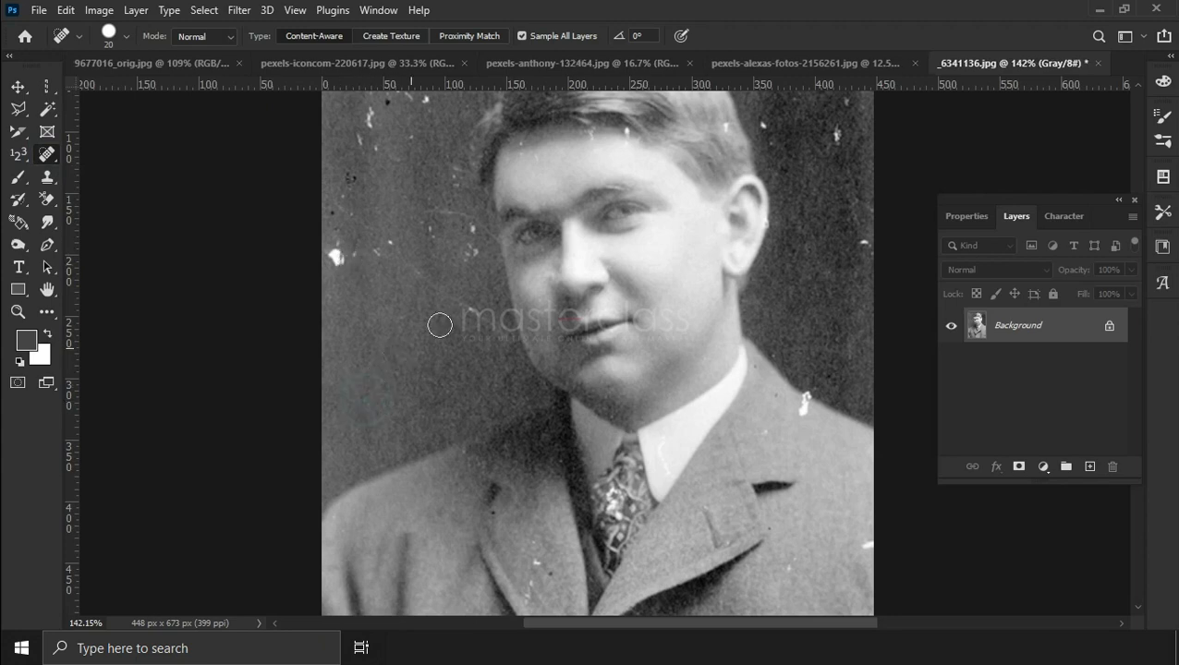
mouse_move(342, 275)
mouse_down()
mouse_move(360, 252)
mouse_move(404, 266)
mouse_move(499, 320)
mouse_up()
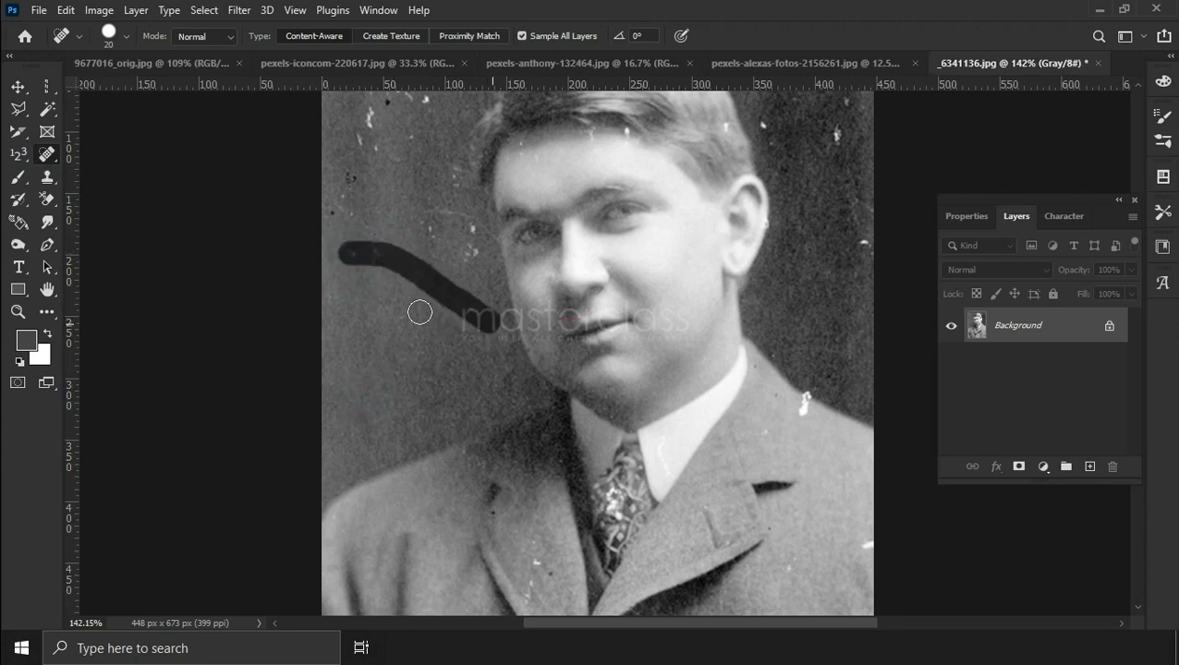
drag(785, 399, 823, 418)
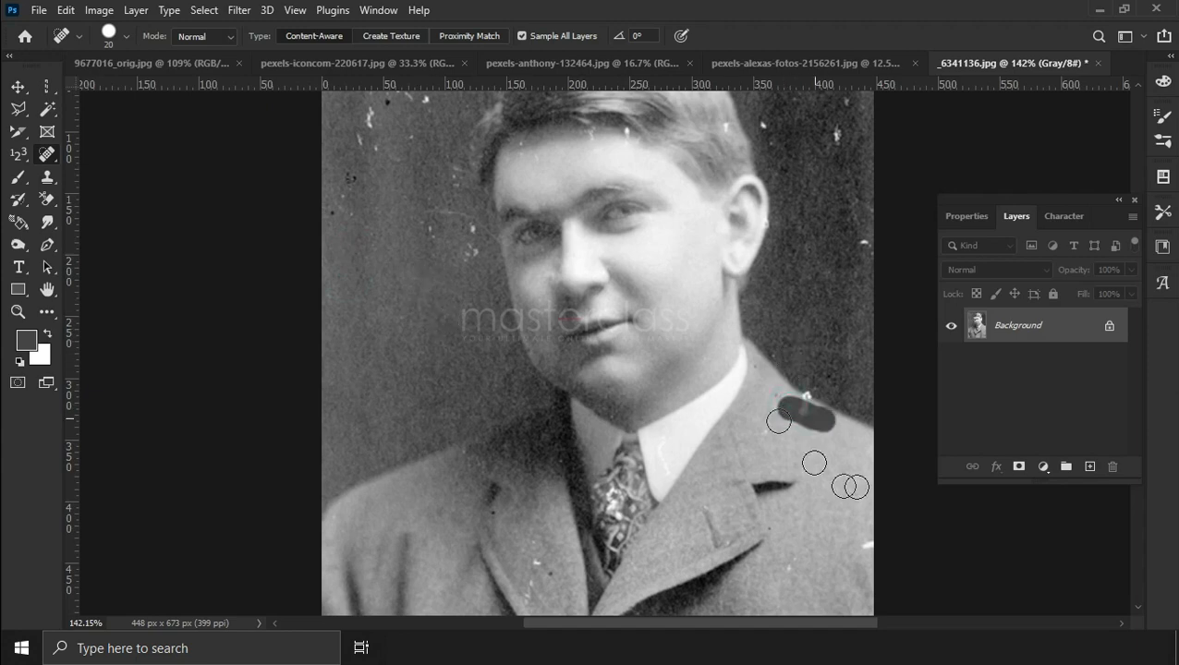
drag(791, 378, 822, 408)
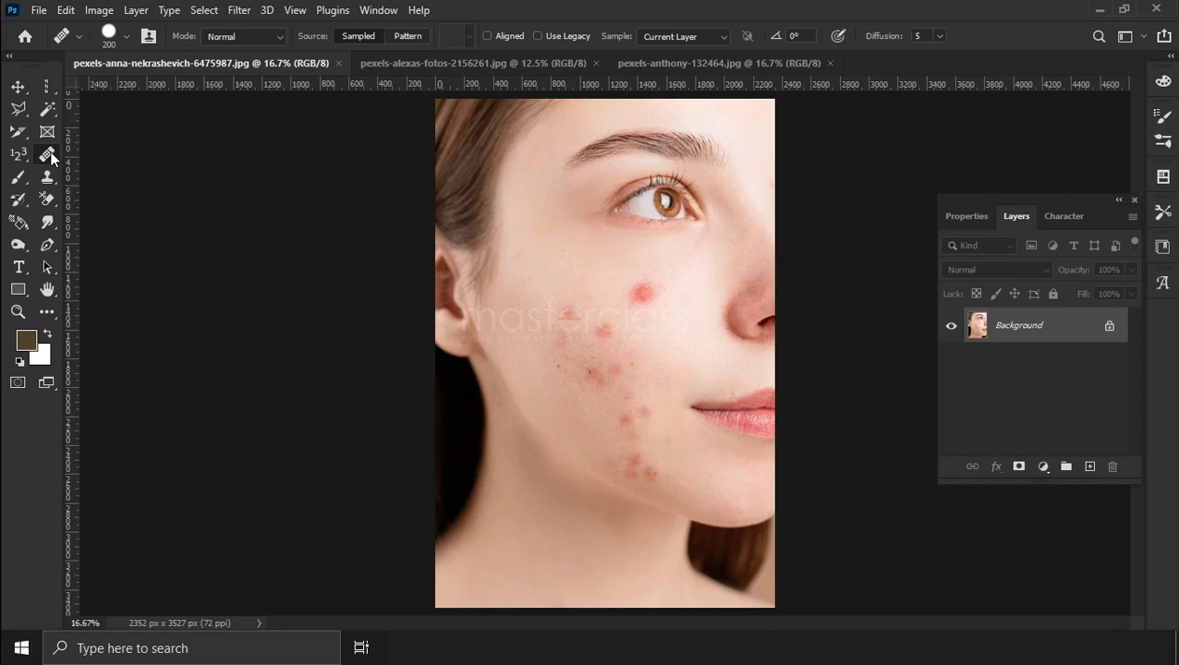
Sample clear skin and heal the red spots below the eye and on the upper cheek with the Healing Brush.
right_click(47, 154)
click(123, 171)
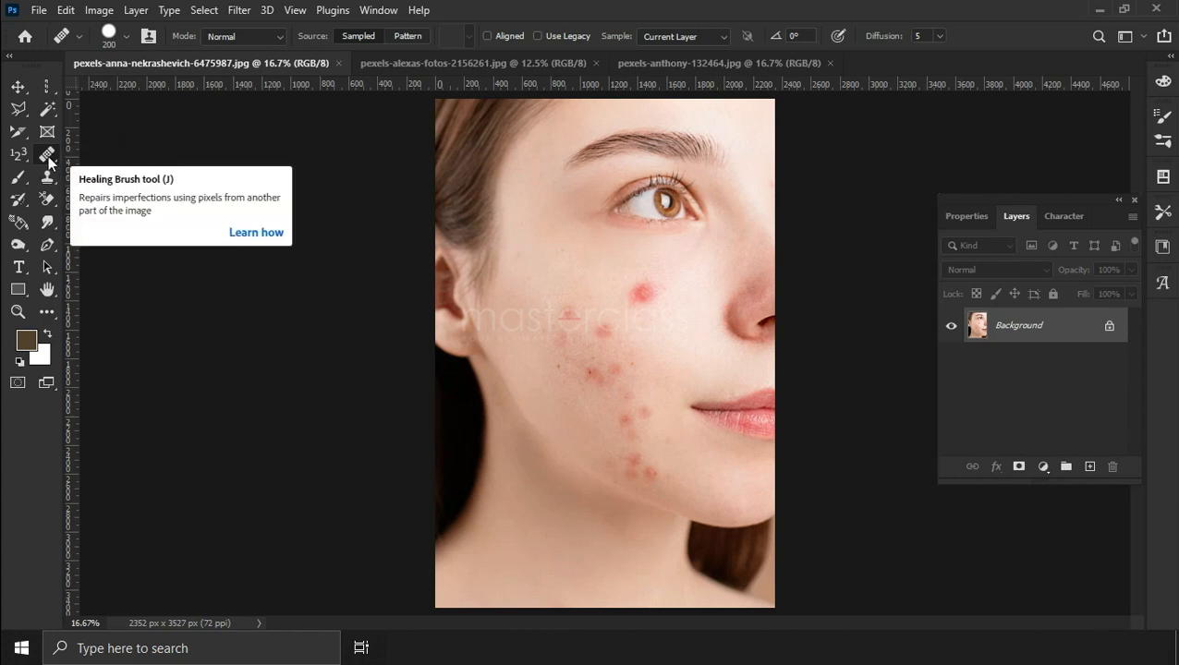
click(594, 263)
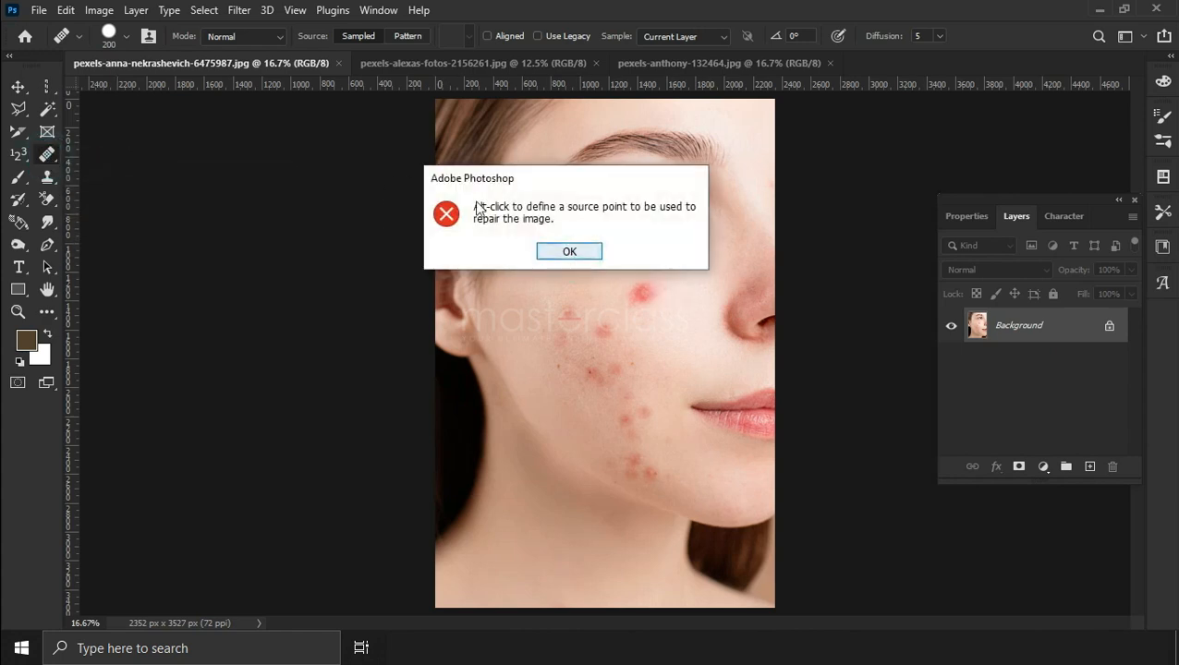
click(570, 249)
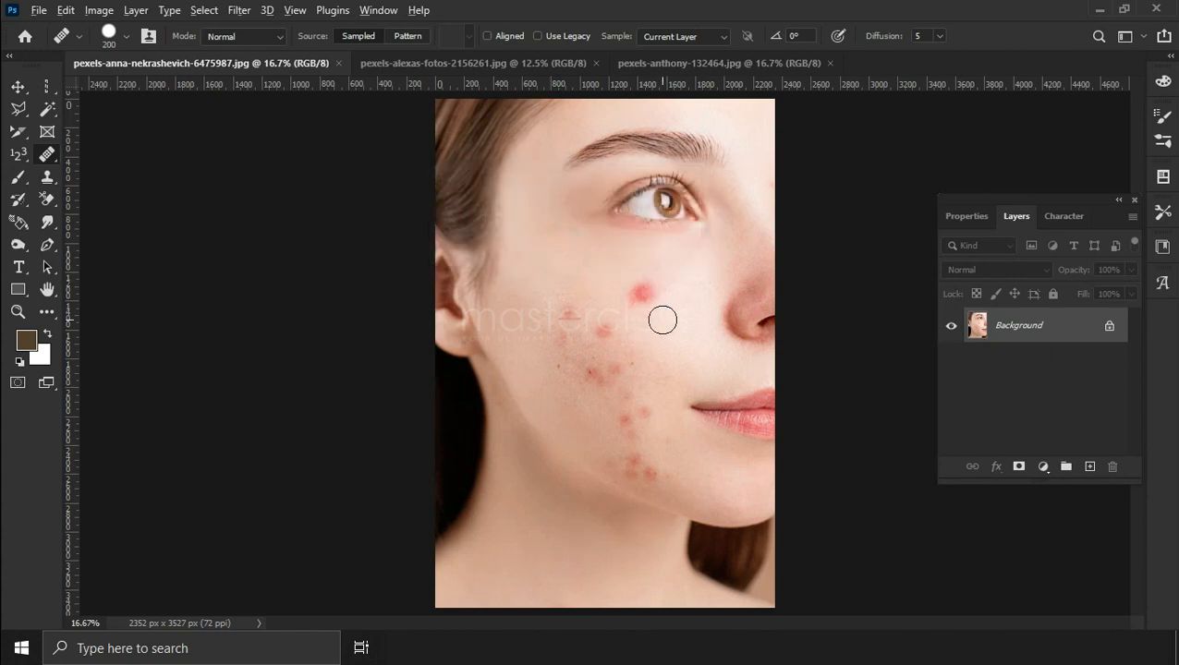
alt+click(662, 320)
click(642, 290)
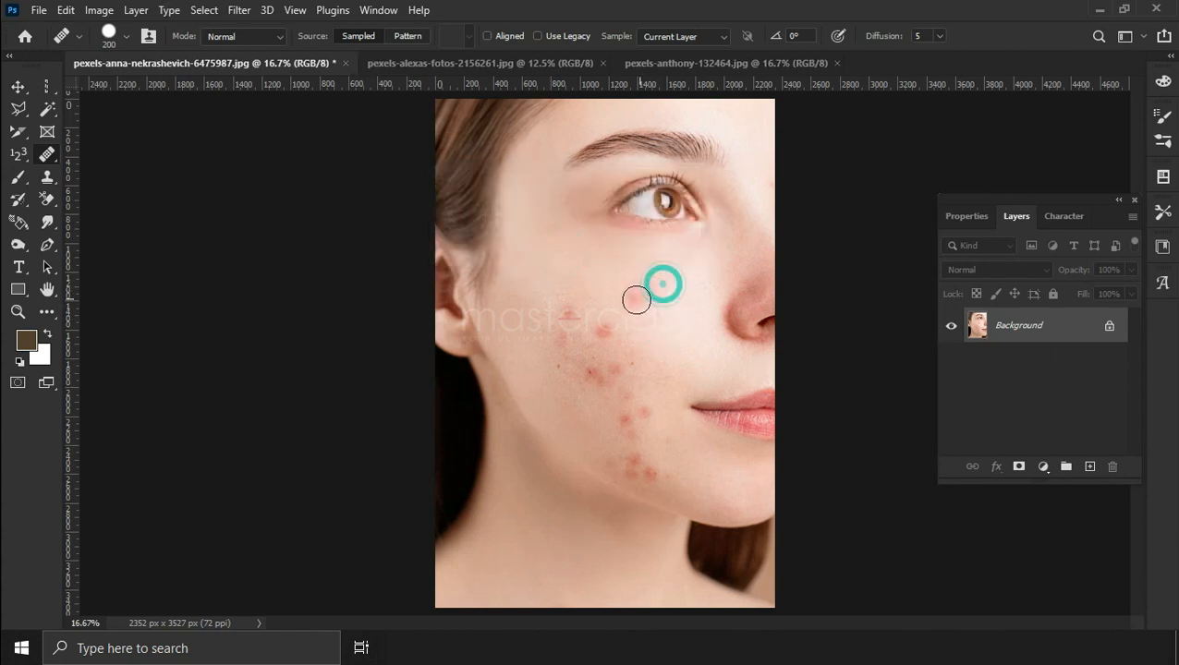
click(606, 334)
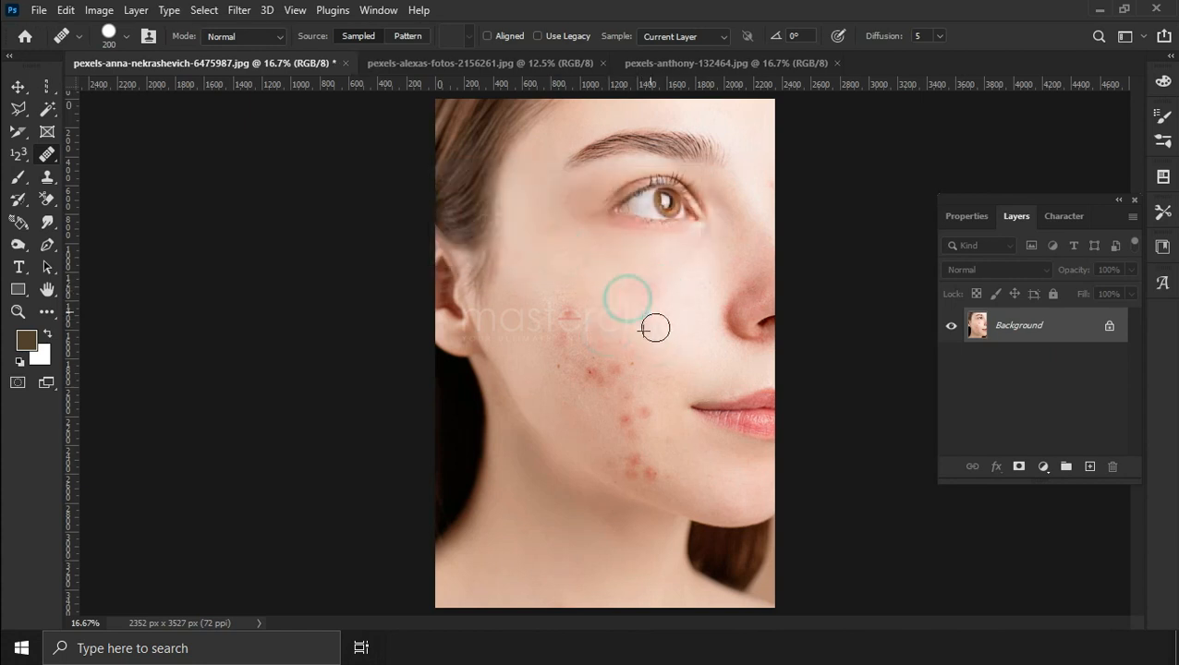
Heal the blemishes across the middle of the cheek, resampling nearby clear skin for each spot.
alt+click(563, 280)
click(560, 315)
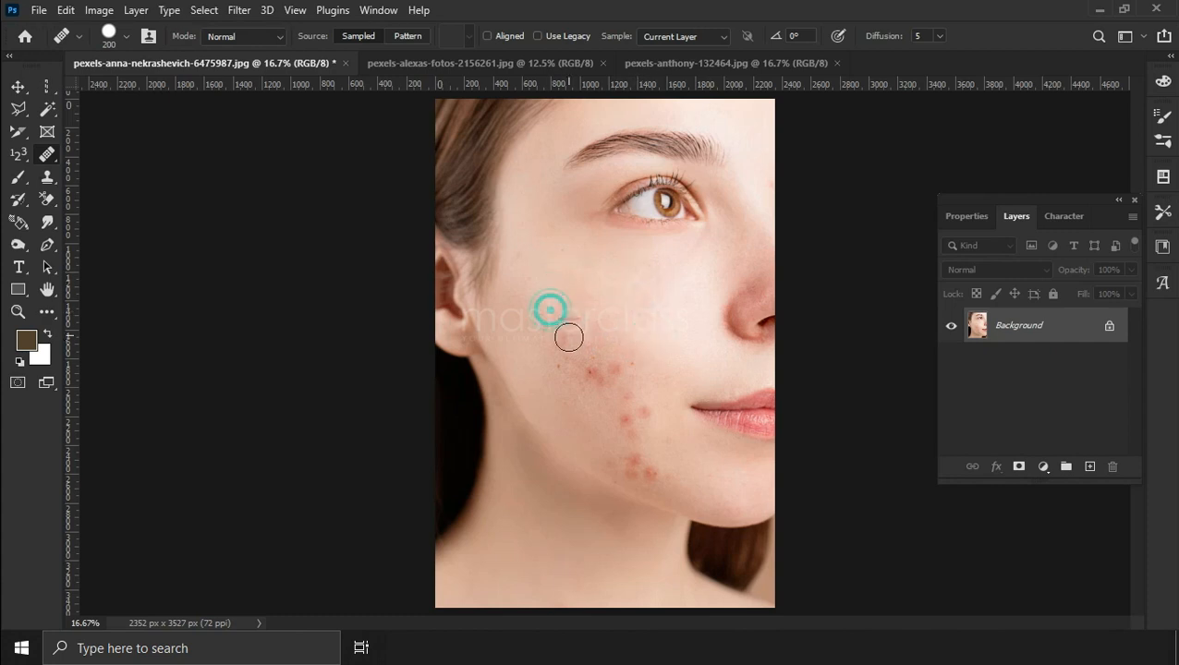
click(557, 367)
alt+click(555, 358)
click(591, 373)
alt+click(605, 336)
click(615, 369)
alt+click(616, 336)
click(630, 366)
alt+click(613, 361)
click(602, 380)
alt+click(553, 344)
click(575, 368)
Heal the red spots on the lower cheek and along the jaw with freshly sampled skin.
alt+click(649, 398)
click(646, 416)
alt+click(639, 377)
click(629, 394)
alt+click(635, 387)
click(629, 420)
alt+click(635, 406)
click(641, 457)
alt+click(644, 427)
click(652, 475)
alt+click(637, 438)
click(632, 466)
Even out the discolored areas between the cheek and mouth with more sampled Healing Brush dabs.
alt+click(585, 377)
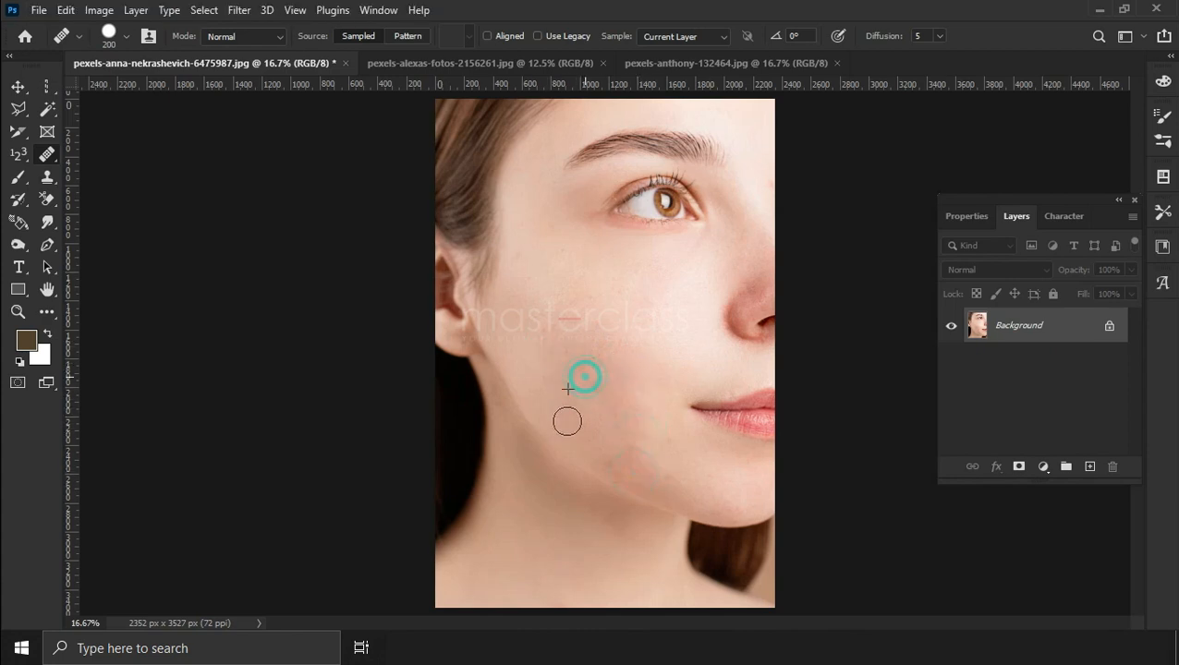
alt+click(575, 378)
click(589, 361)
alt+click(571, 421)
click(627, 403)
alt+click(571, 438)
click(660, 393)
alt+click(564, 381)
click(623, 394)
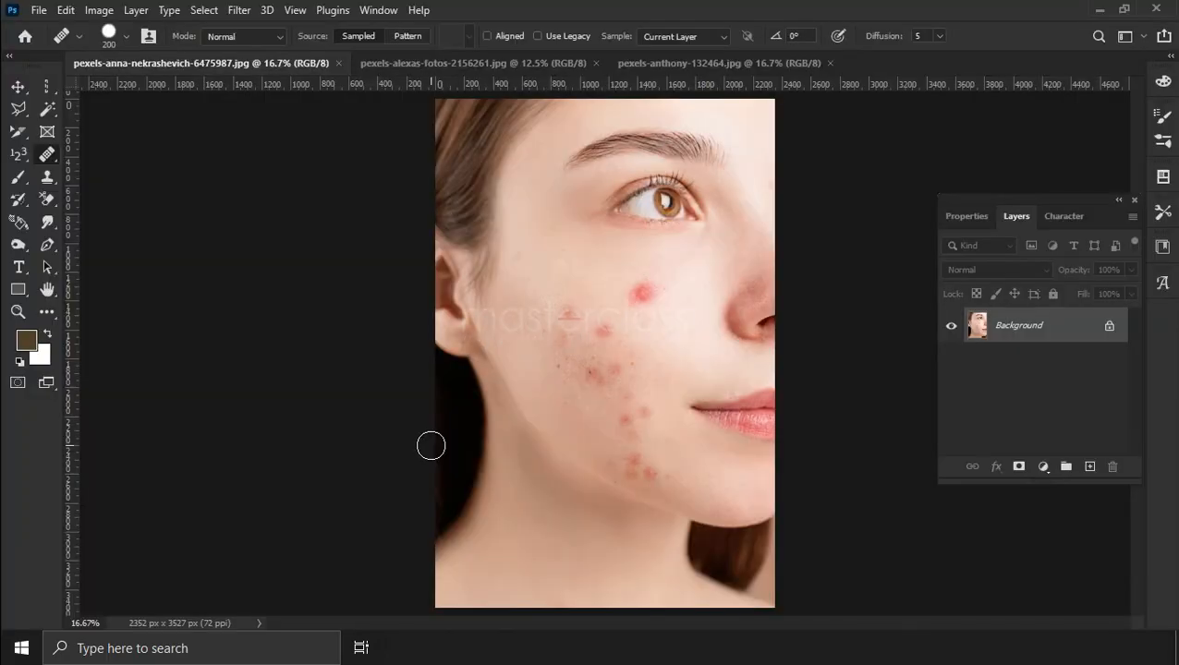
Replace the blemished areas below the eye and on the middle cheek with clear skin using the Patch tool.
right_click(43, 154)
click(117, 183)
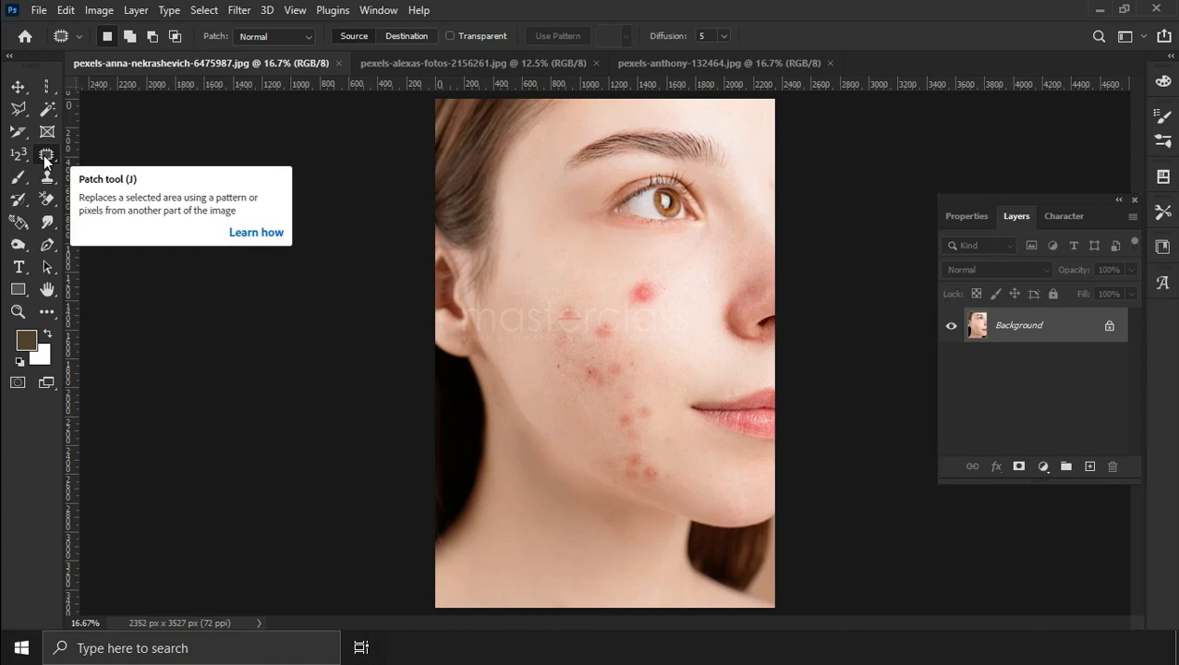
mouse_move(622, 282)
mouse_down()
mouse_move(669, 274)
mouse_move(681, 312)
mouse_move(643, 324)
mouse_move(609, 296)
mouse_move(630, 290)
mouse_move(563, 266)
mouse_up()
mouse_move(539, 324)
mouse_down()
mouse_move(597, 301)
mouse_move(640, 349)
mouse_move(610, 403)
mouse_up()
drag(550, 356, 549, 255)
Patch the blemished lower cheek with clear skin from the upper cheek and deselect the area.
drag(595, 419, 600, 408)
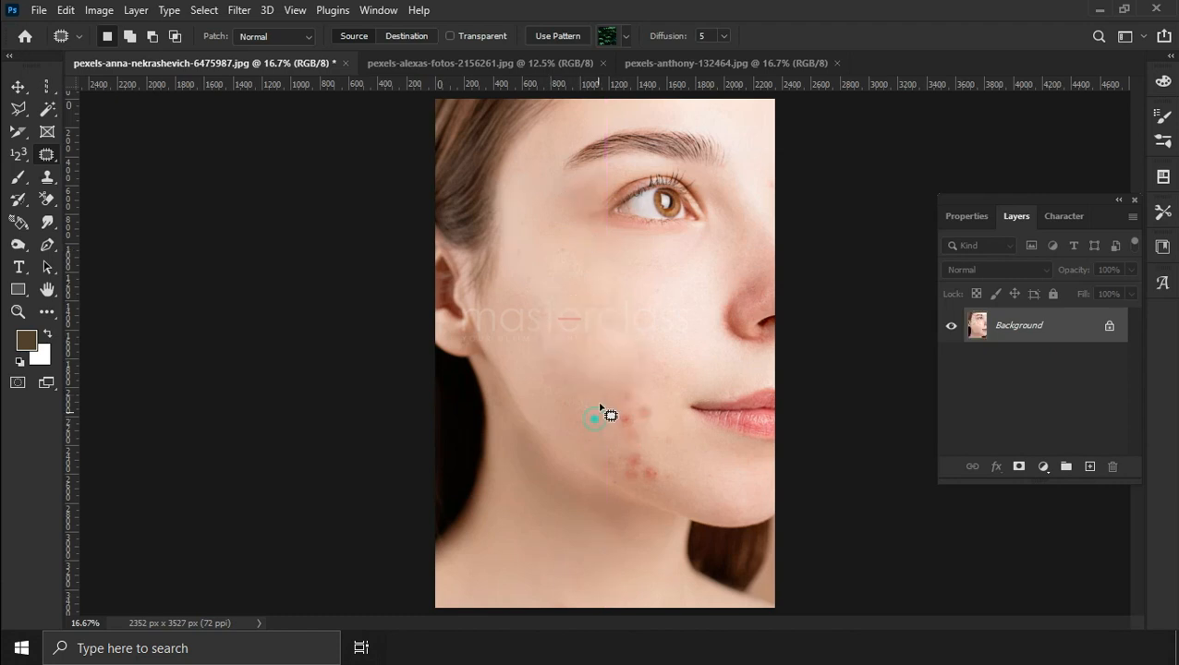
mouse_move(681, 421)
mouse_down()
mouse_move(682, 463)
mouse_move(661, 503)
mouse_up()
drag(583, 425, 568, 273)
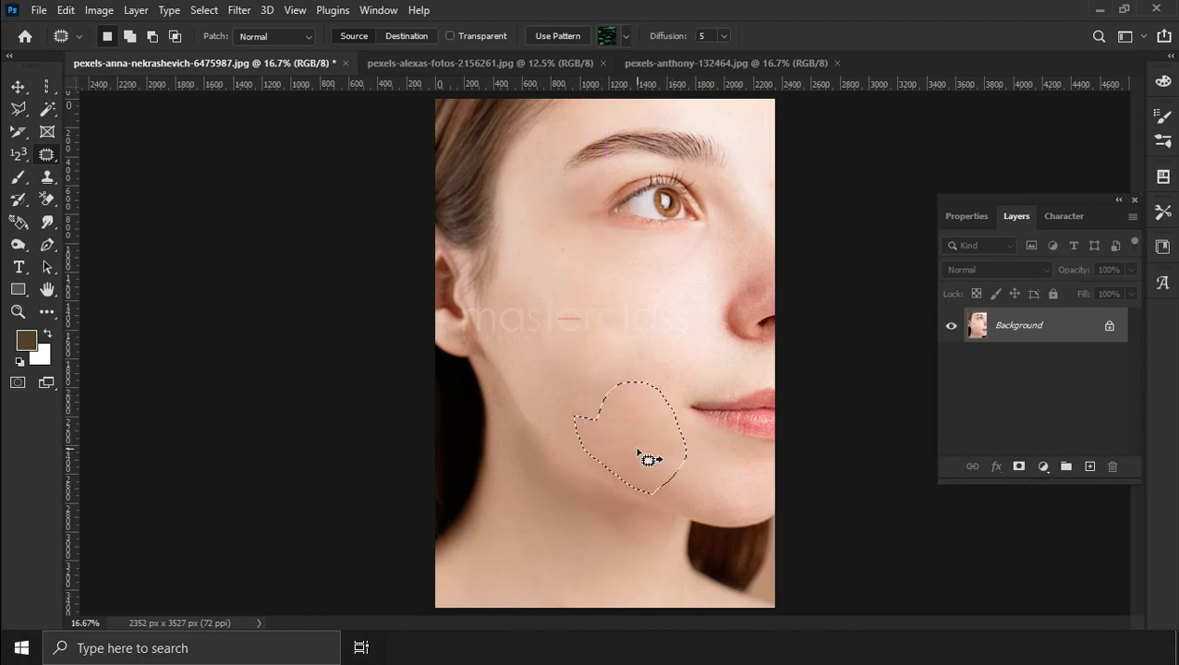
click(205, 10)
click(210, 44)
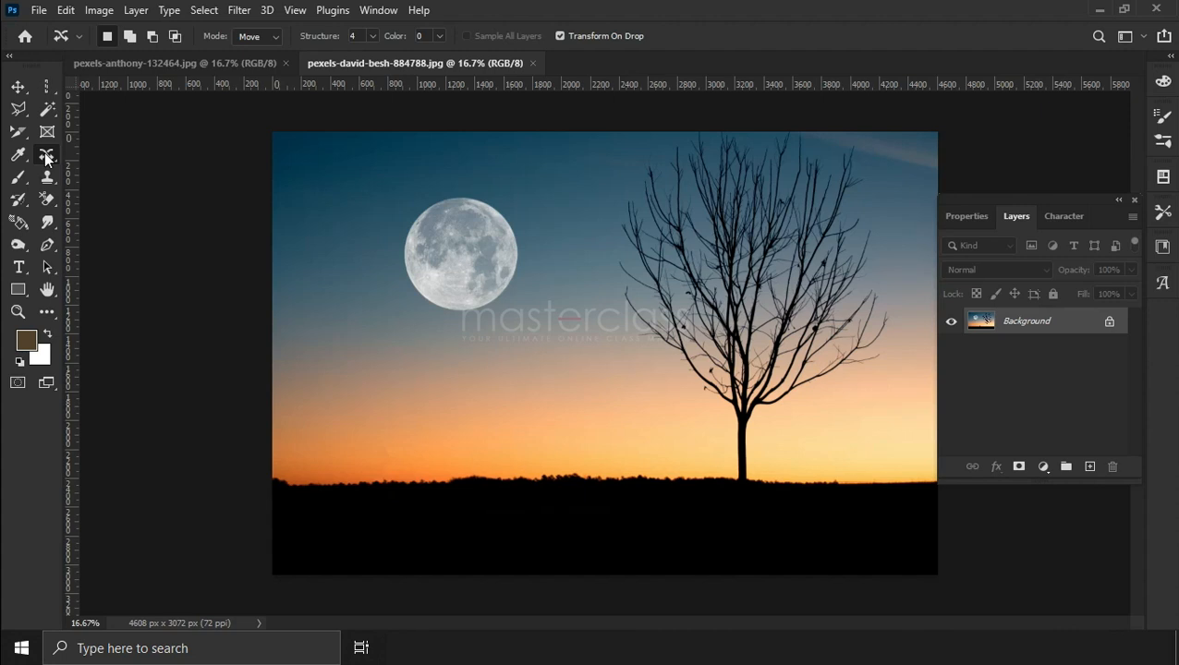
Outline the moon with the Content-Aware Move tool and shift it toward the photo's left edge.
key(v)
click(47, 154)
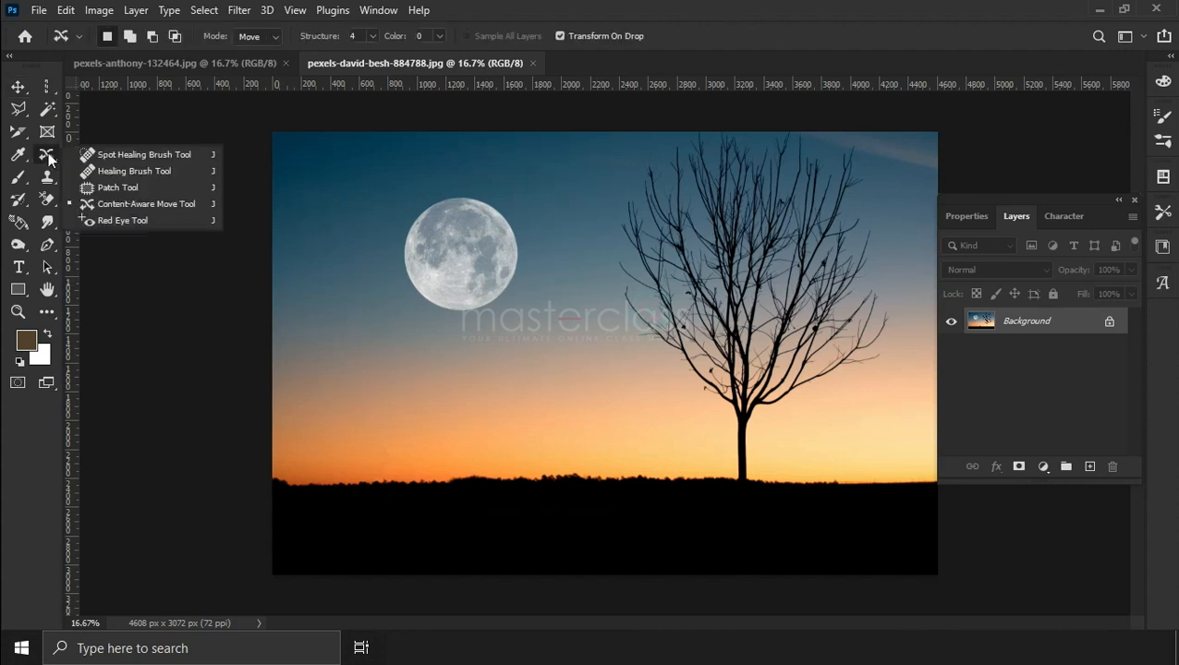
mouse_move(398, 226)
mouse_down()
mouse_move(527, 285)
mouse_move(407, 242)
mouse_up()
mouse_move(487, 265)
mouse_down()
mouse_move(341, 264)
mouse_move(352, 263)
mouse_up()
click(711, 35)
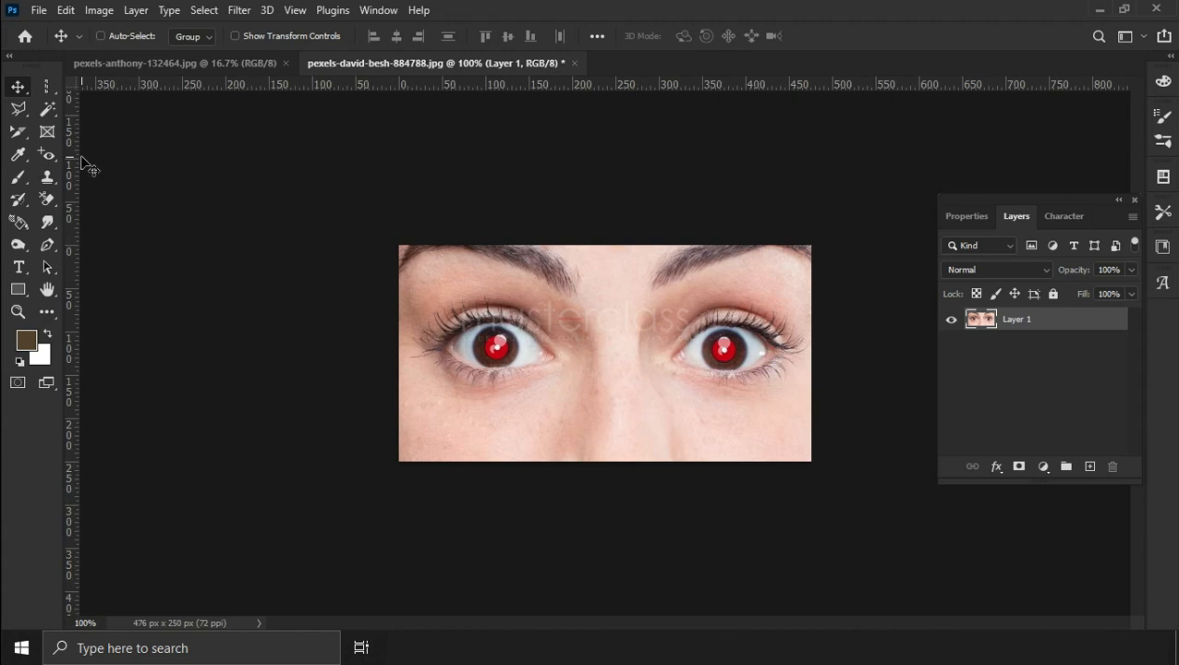
Remove the red glare from both pupils with the Red Eye tool.
drag(49, 156, 143, 220)
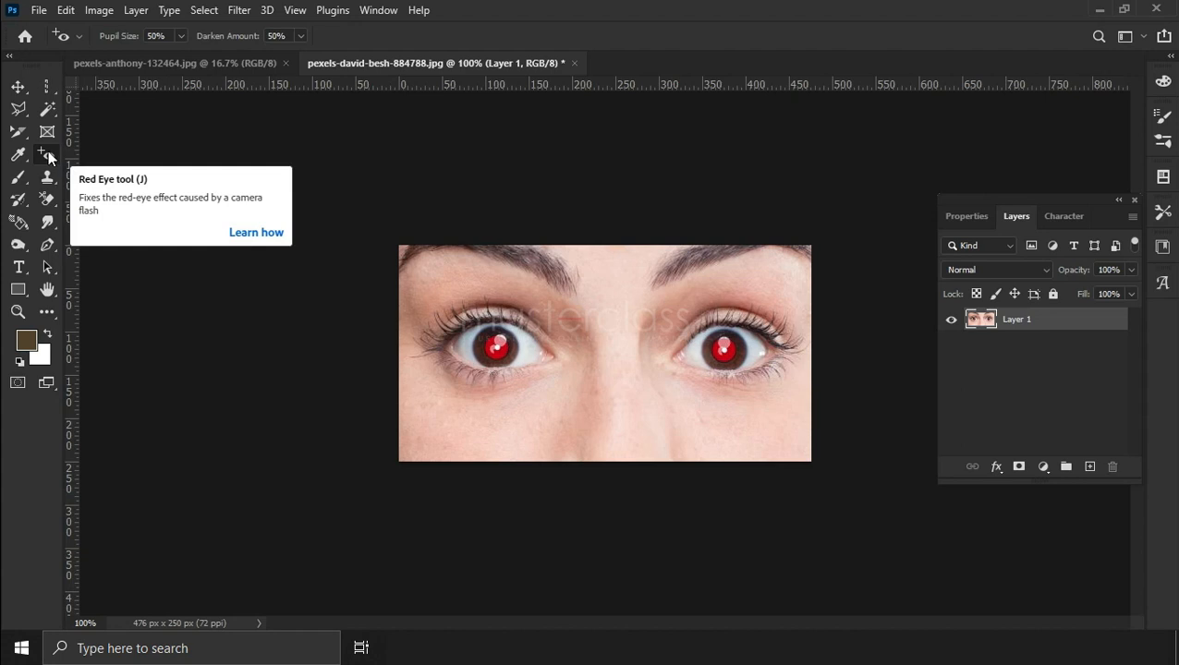
click(500, 348)
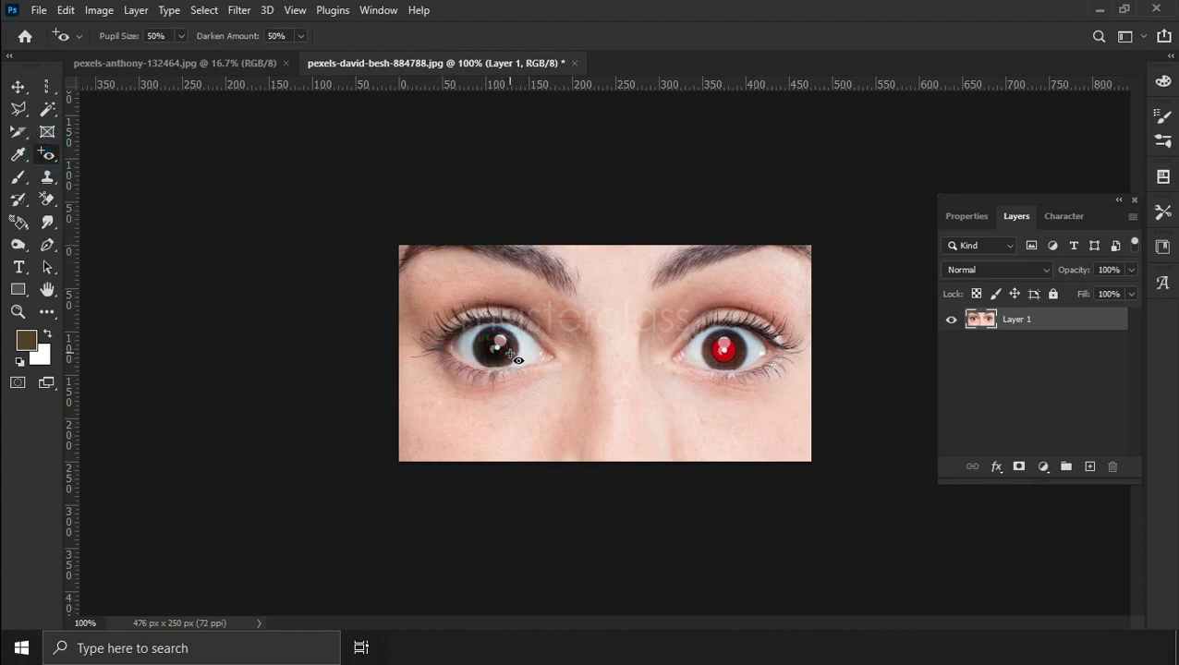
click(729, 358)
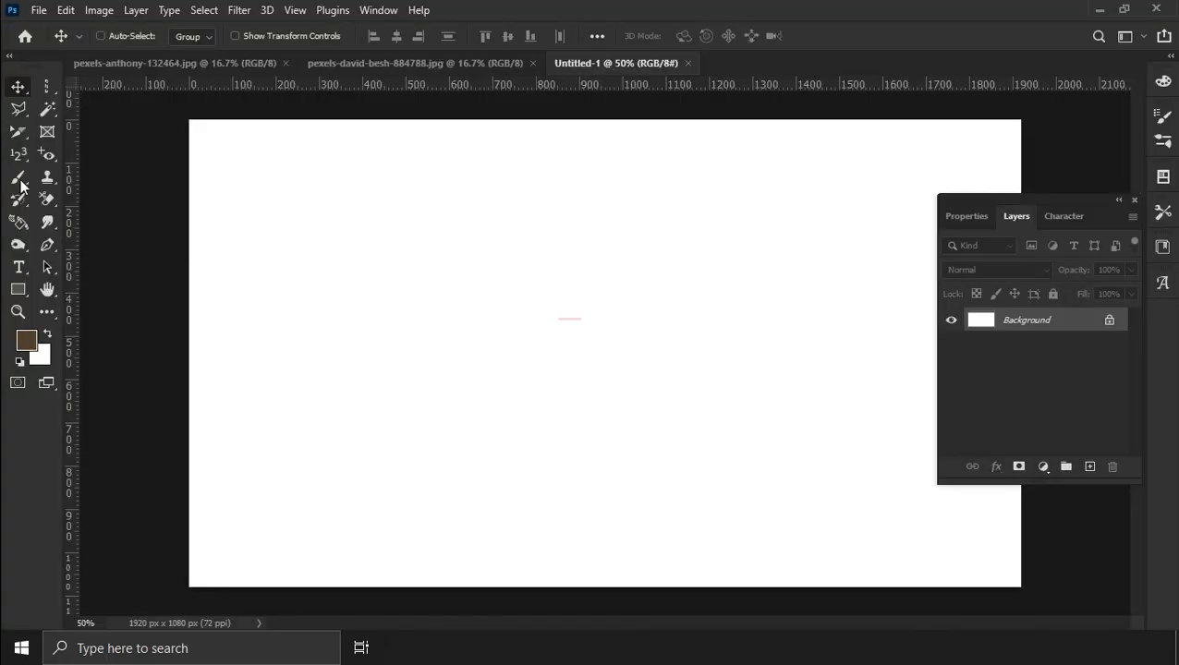
Choose the Brush tool and set the foreground color to teal (017d88).
click(19, 178)
click(68, 176)
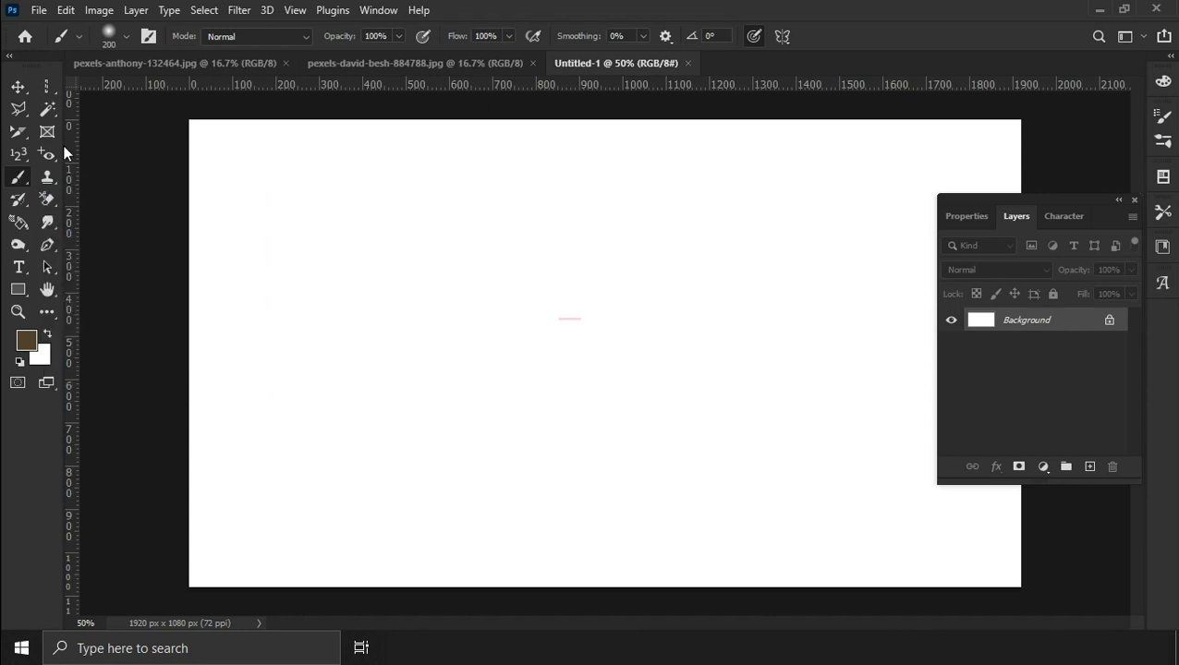
click(28, 342)
drag(231, 447, 280, 362)
drag(298, 405, 242, 441)
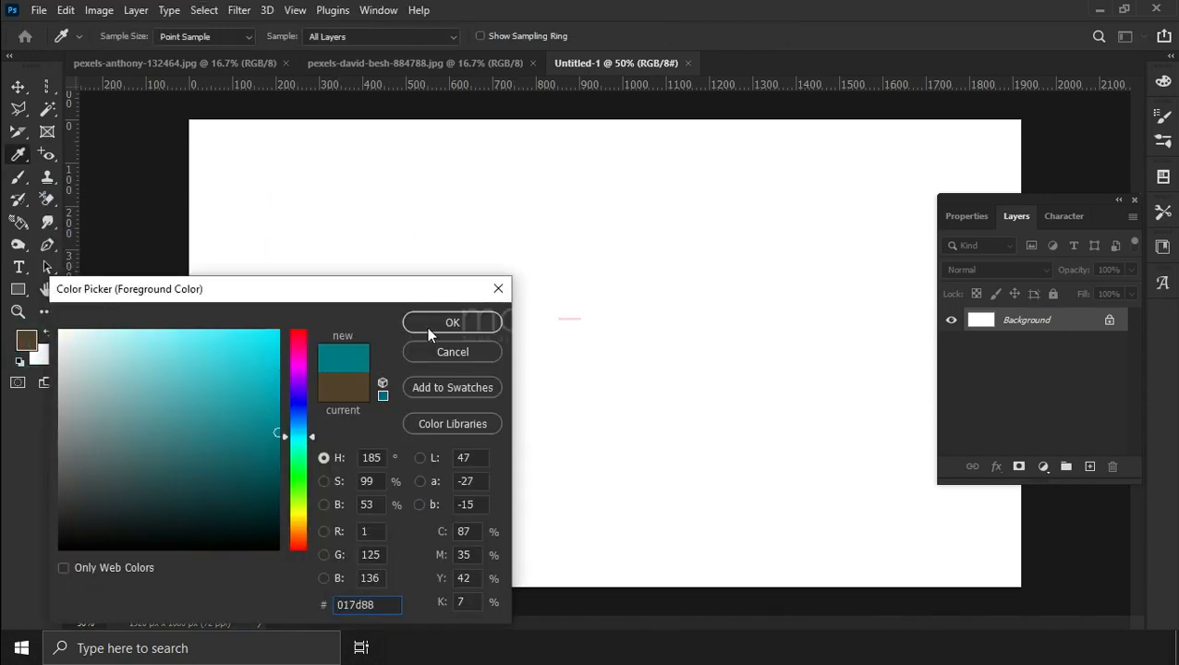
click(427, 324)
Paint a broad soft stroke on the blank canvas, then a thin wavy stroke at a 37 px brush size.
key(b)
drag(424, 257, 505, 457)
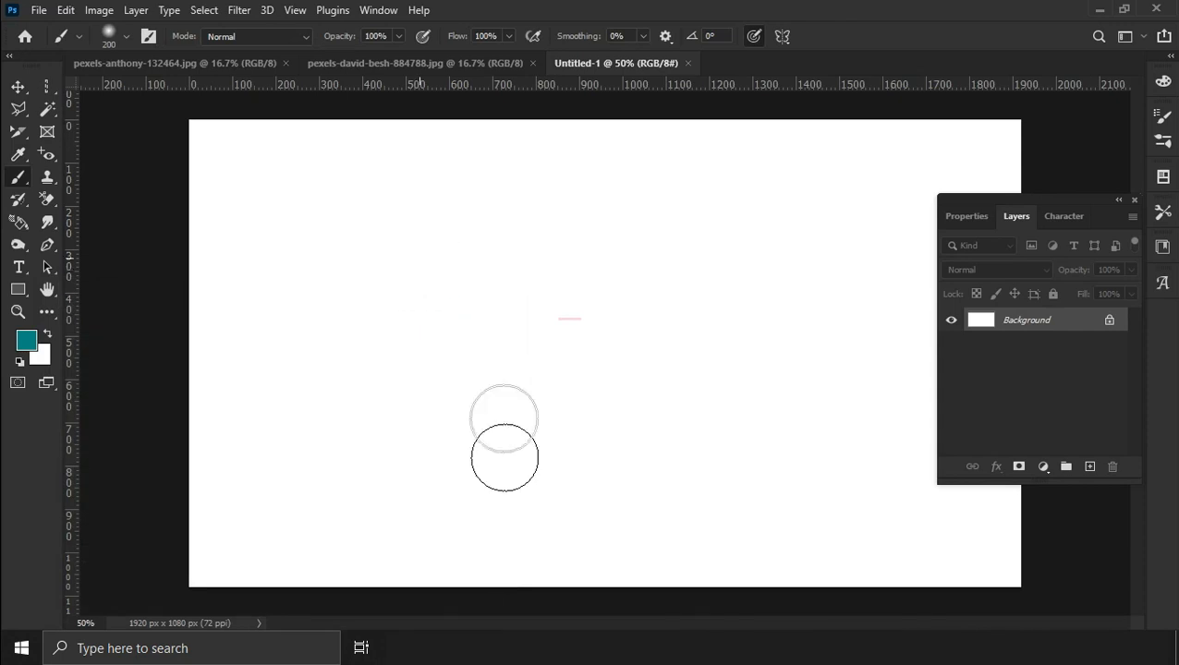
click(126, 37)
drag(181, 95, 117, 100)
mouse_move(535, 158)
mouse_down()
mouse_move(574, 258)
mouse_move(565, 373)
mouse_move(599, 476)
mouse_up()
Set the brush hardness to 24% and paint a wavy stroke beside the broad one.
click(121, 37)
drag(98, 132, 123, 132)
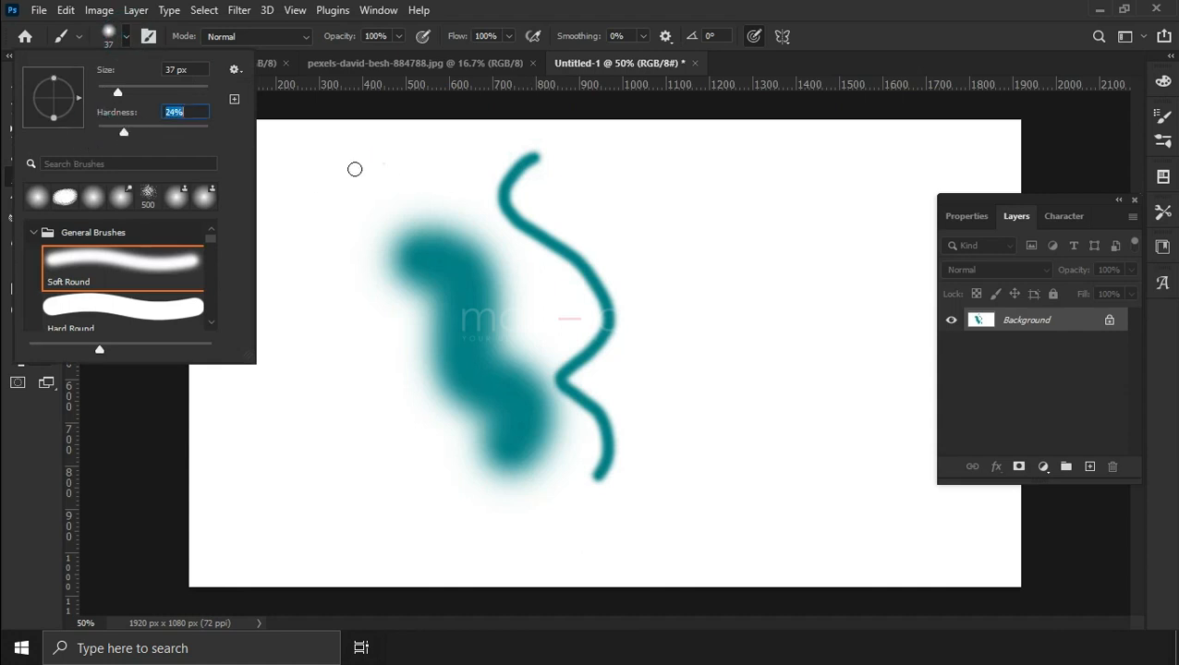
drag(388, 164, 365, 451)
Paint one Dissolve-mode stroke at full opacity and another at 39% opacity.
click(268, 35)
click(256, 60)
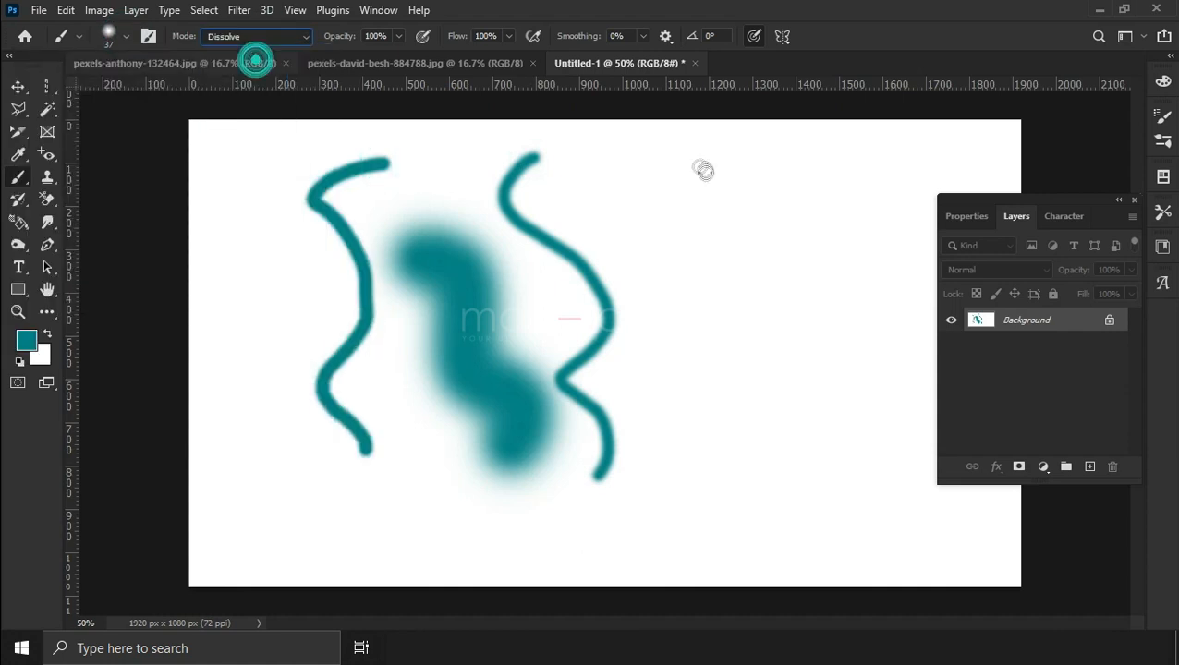
drag(703, 170, 737, 366)
click(399, 36)
mouse_move(291, 124)
mouse_down()
mouse_move(247, 215)
mouse_move(282, 427)
mouse_up()
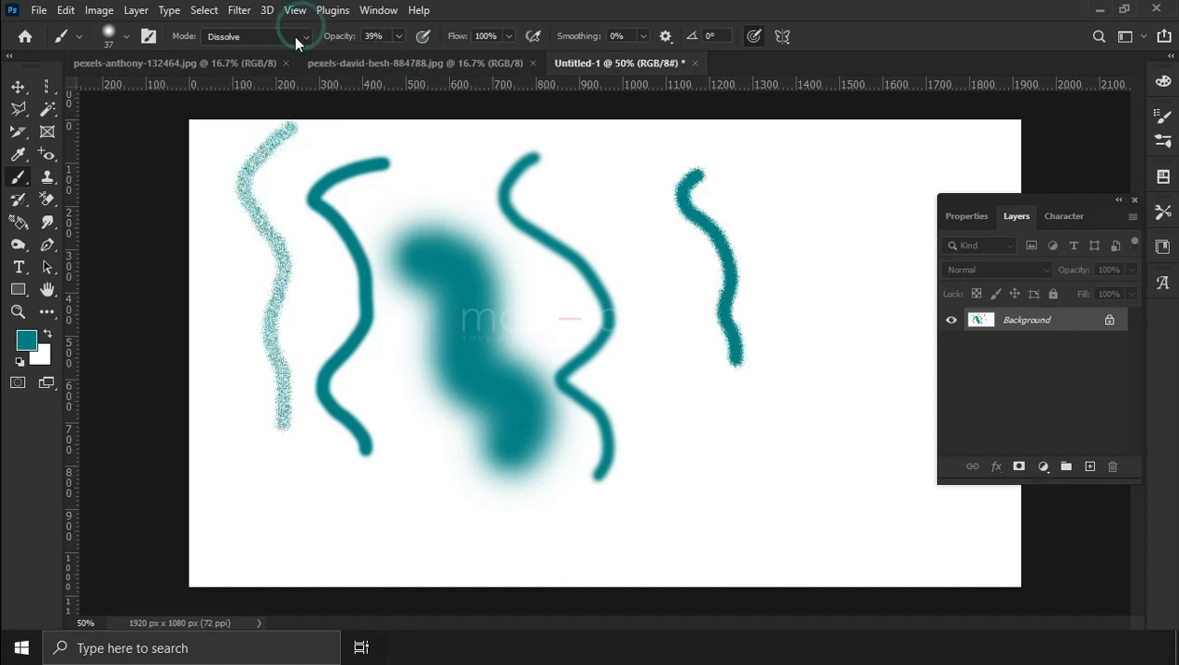
Return the brush to Normal mode, lower its flow to 17% and paint a long stroke.
click(294, 36)
click(277, 45)
click(507, 37)
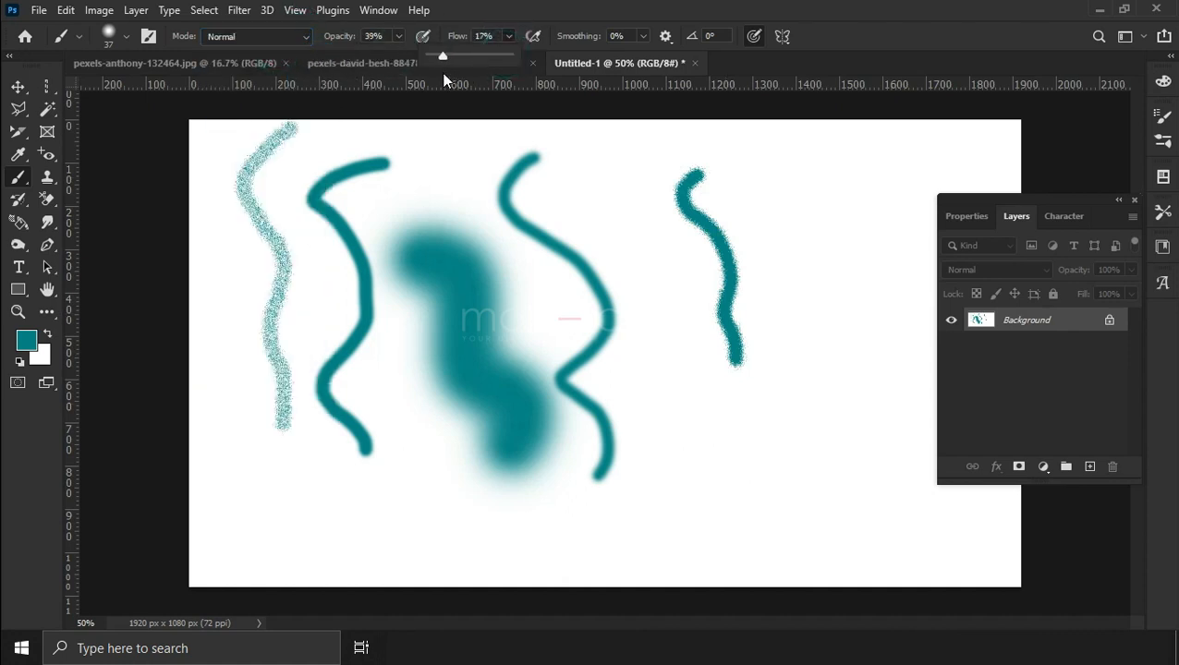
mouse_move(570, 129)
mouse_down()
mouse_move(658, 230)
mouse_move(721, 452)
mouse_up()
Set the brush smoothing and flow to 100% and paint further strokes on the canvas's right half.
click(643, 37)
drag(650, 56, 724, 56)
mouse_move(826, 196)
mouse_down()
mouse_move(805, 415)
mouse_move(785, 317)
mouse_up()
mouse_move(827, 161)
mouse_down()
mouse_move(682, 476)
mouse_move(910, 419)
mouse_move(929, 430)
mouse_up()
drag(510, 56, 581, 56)
mouse_move(701, 166)
mouse_down()
mouse_move(603, 497)
mouse_move(705, 442)
mouse_move(726, 298)
mouse_up()
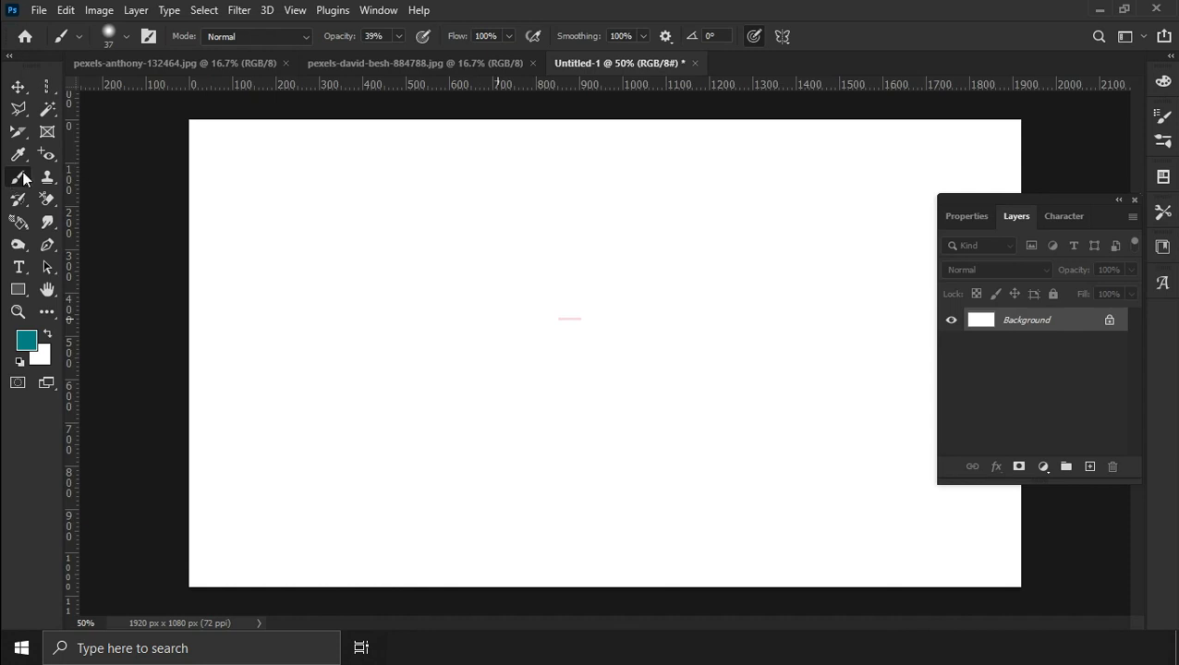
Draw a hairline curve with the Pencil tool, then a thick looping curve at a 26 px size.
right_click(22, 178)
click(77, 195)
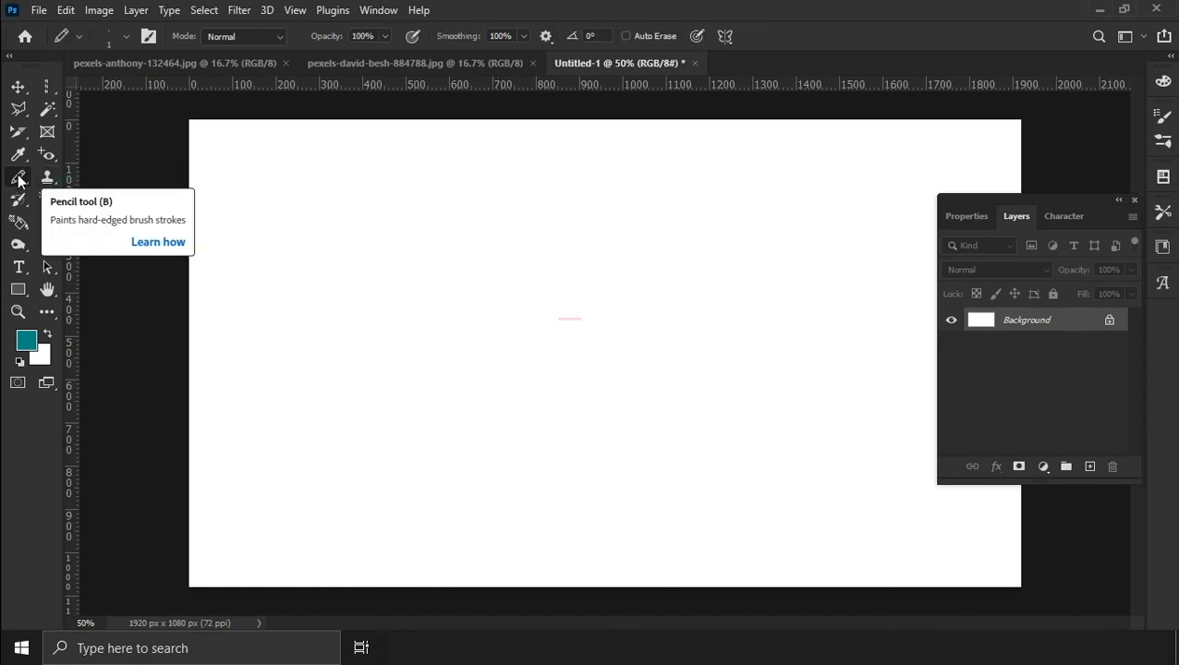
mouse_move(384, 195)
mouse_down()
mouse_move(424, 370)
mouse_move(386, 306)
mouse_up()
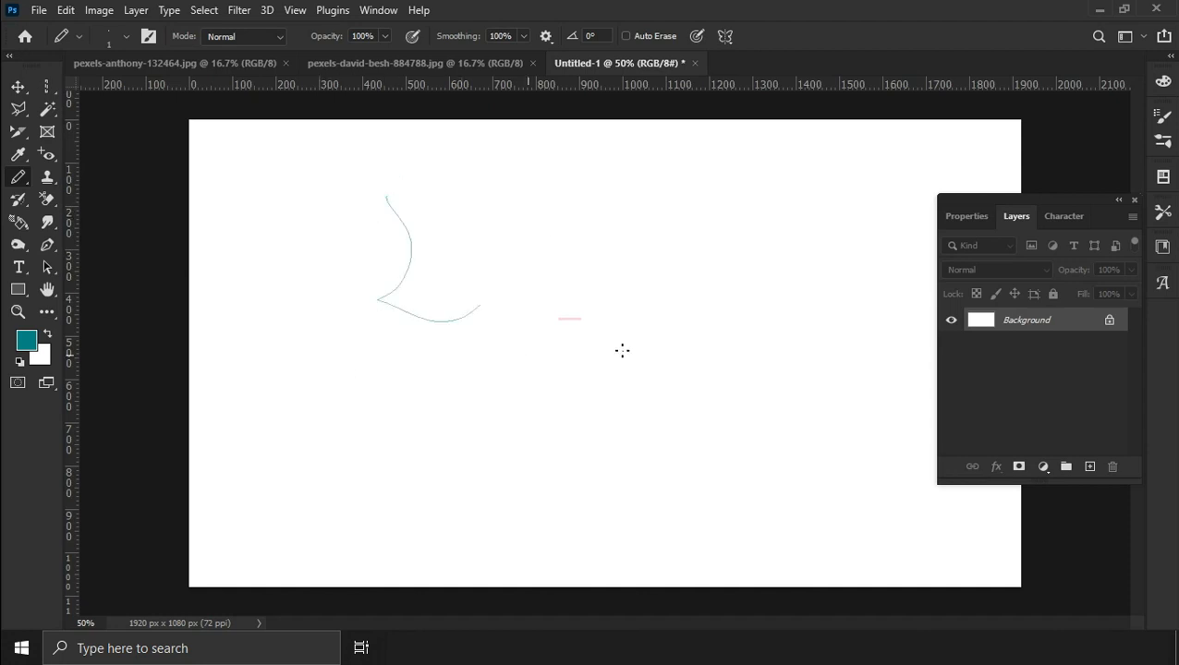
click(128, 36)
drag(99, 93, 112, 92)
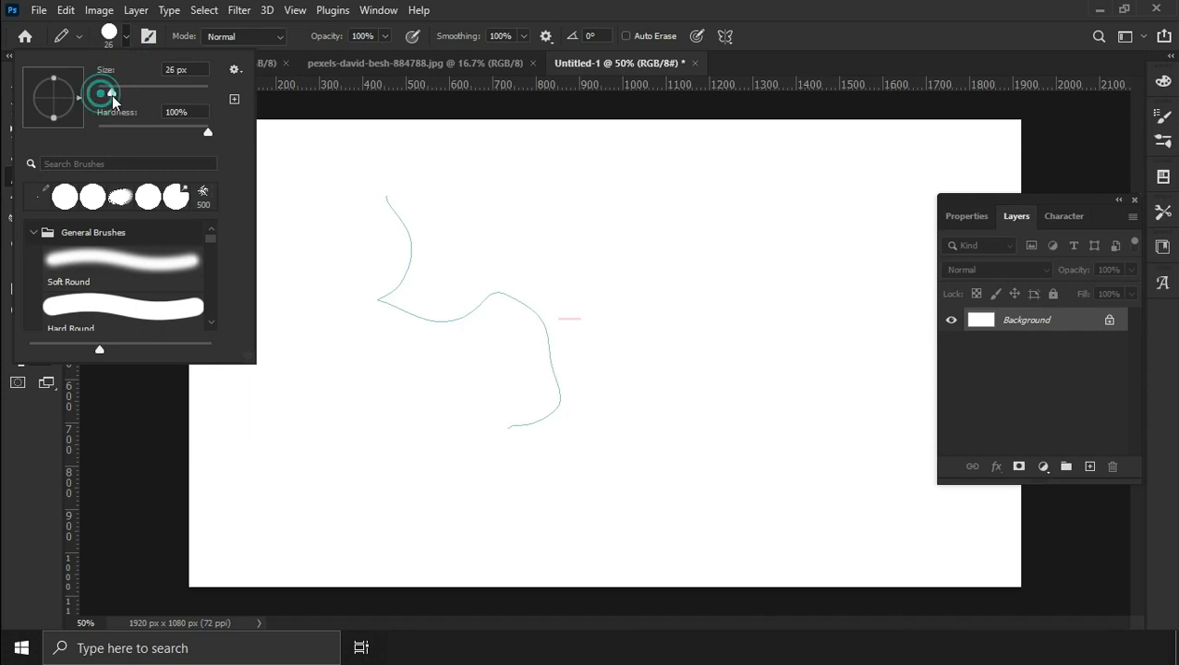
mouse_move(557, 213)
mouse_down()
mouse_move(622, 286)
mouse_move(634, 519)
mouse_move(542, 491)
mouse_move(642, 358)
mouse_move(793, 349)
mouse_move(777, 225)
mouse_up()
Lower the pencil opacity to 26% and draw curves on both sides of the canvas.
click(384, 37)
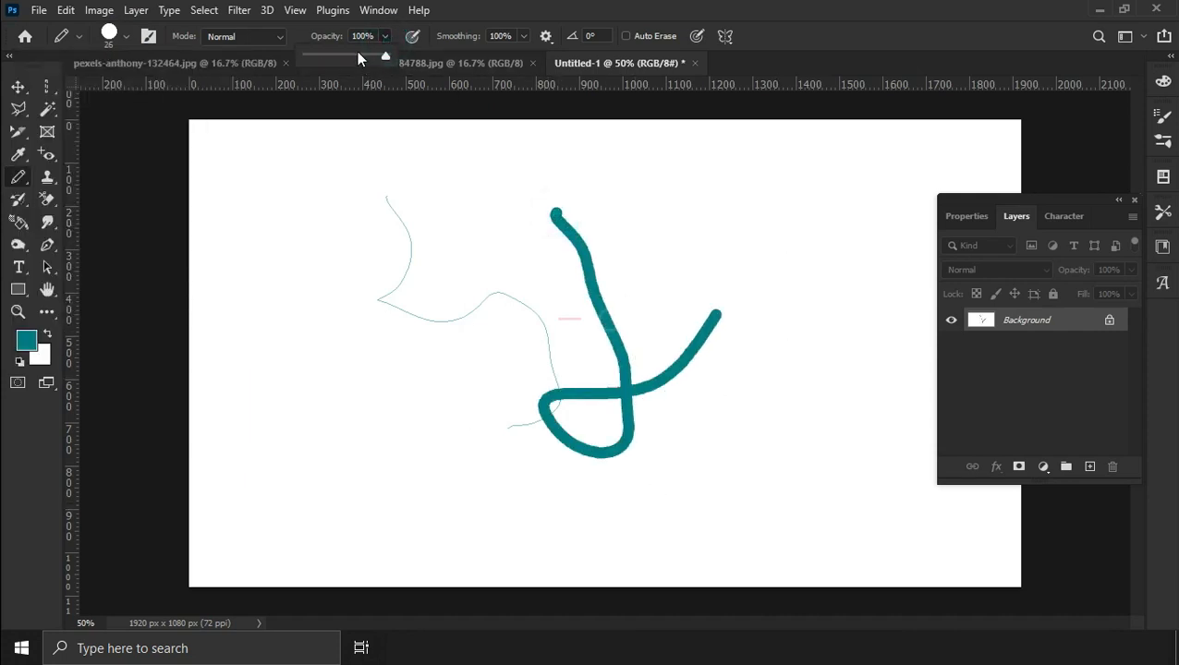
drag(325, 57, 328, 57)
mouse_move(316, 178)
mouse_down()
mouse_move(358, 453)
mouse_move(332, 456)
mouse_up()
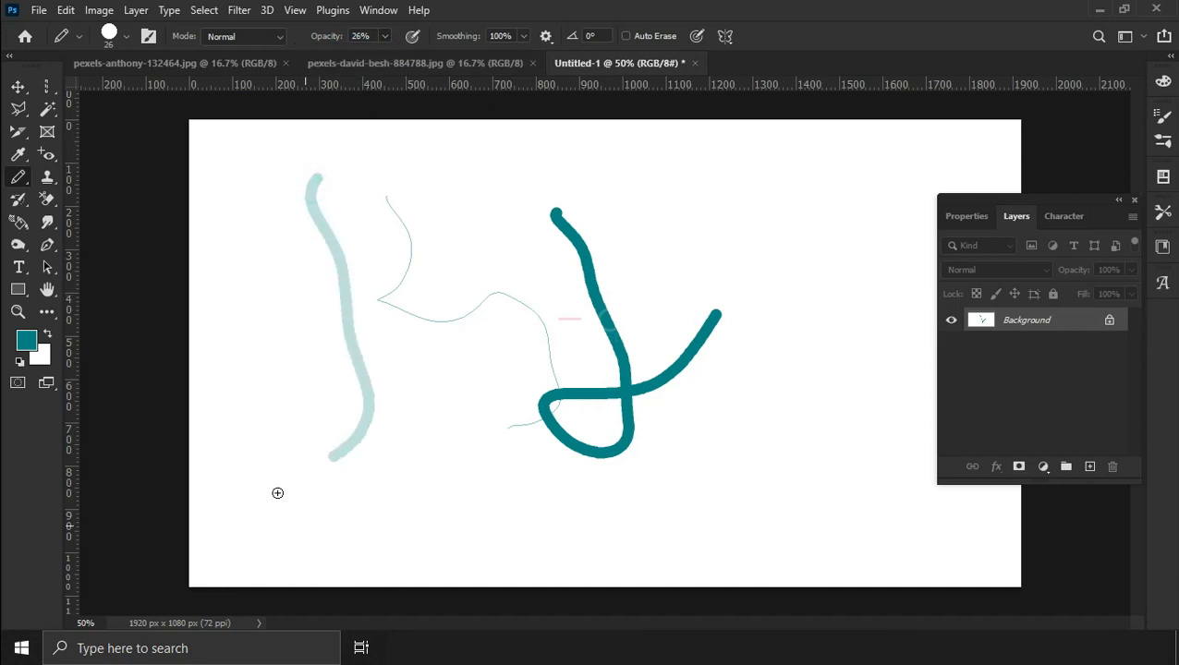
click(459, 35)
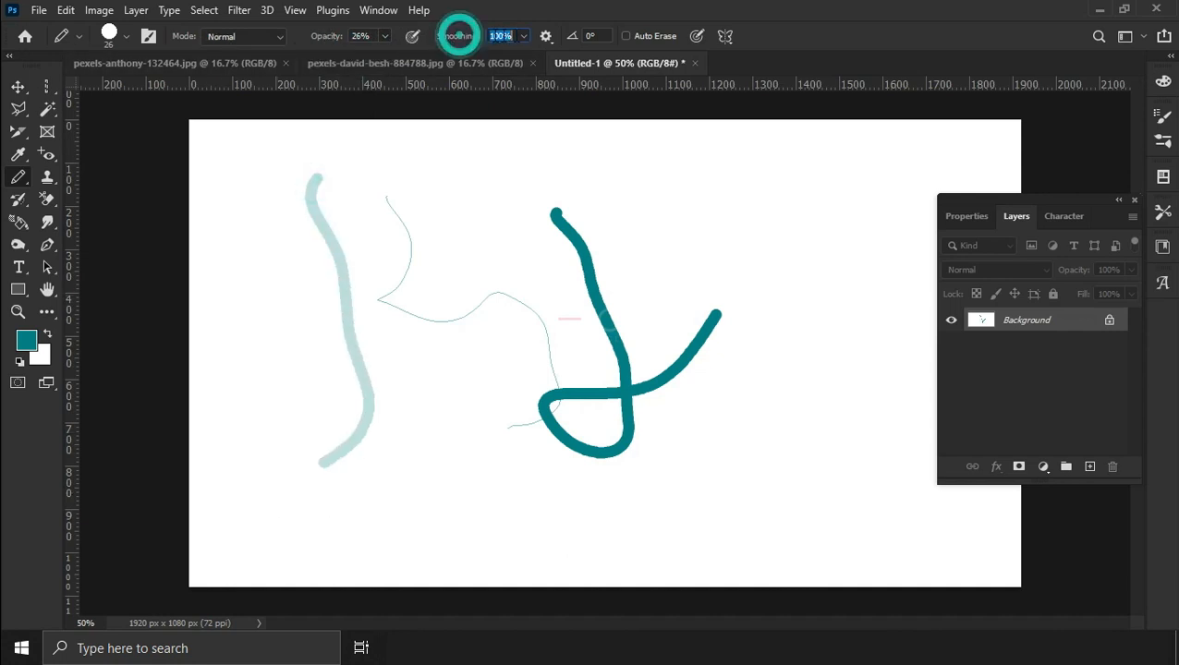
drag(681, 195, 750, 389)
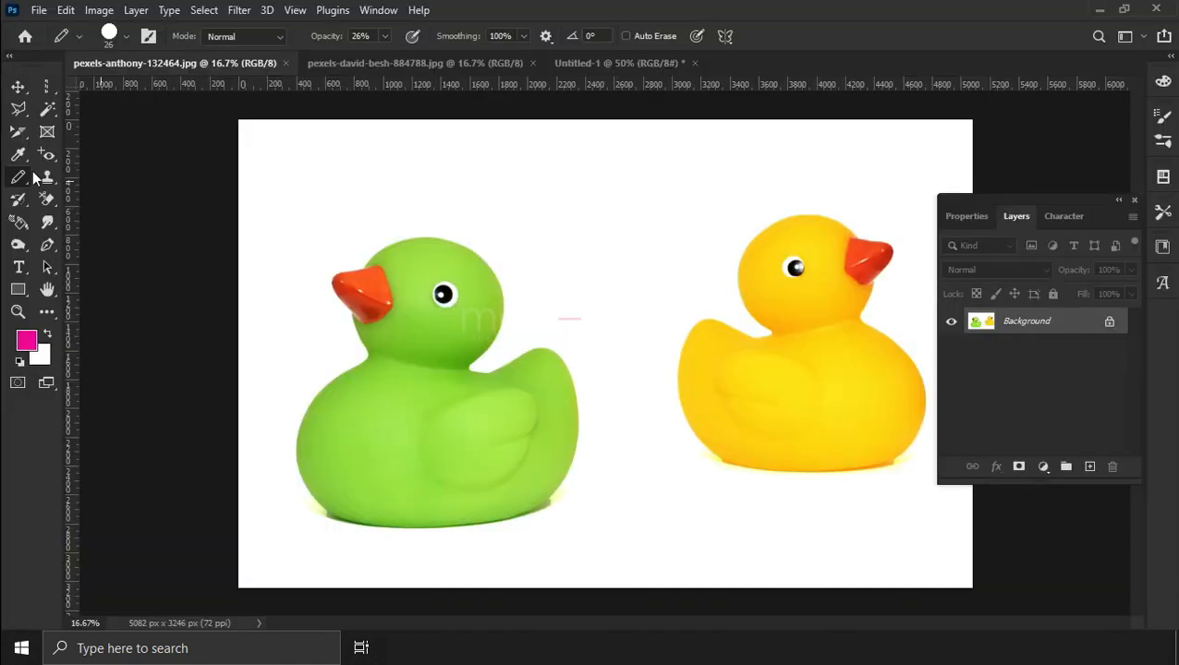
Set the foreground color to #ed0ac0 and paint over the green duck's head and body with the Color Replacement tool.
right_click(35, 177)
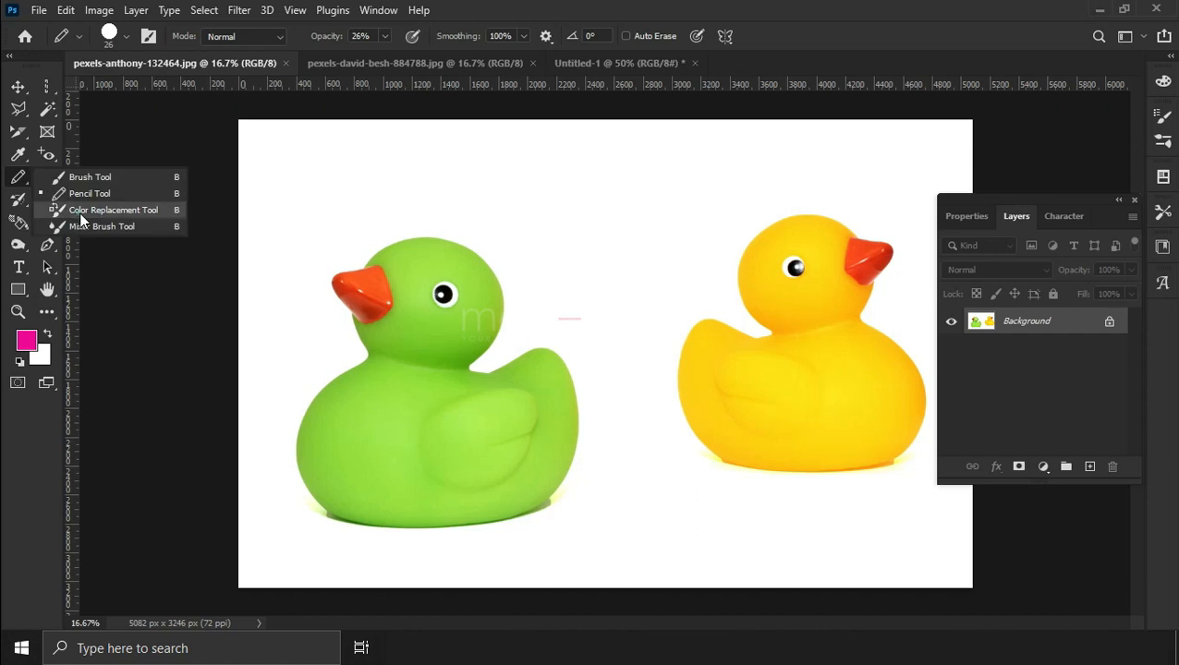
click(97, 209)
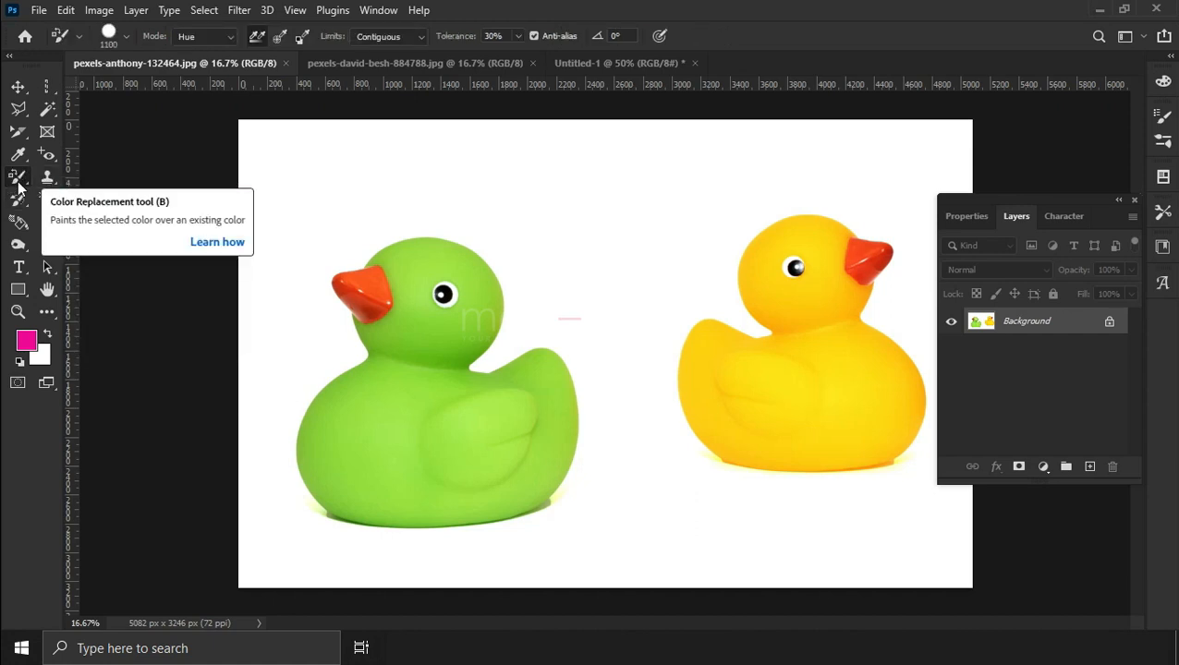
click(26, 341)
mouse_move(290, 379)
mouse_down()
mouse_move(296, 400)
mouse_move(298, 358)
mouse_up()
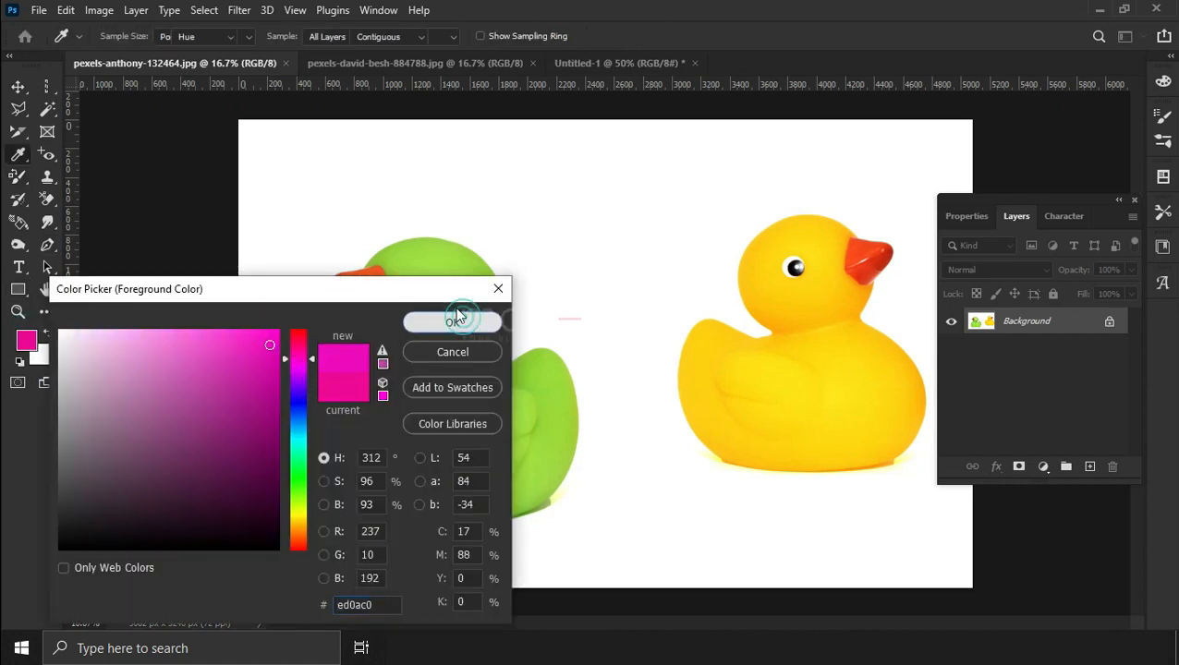
click(452, 322)
mouse_move(411, 295)
mouse_down()
mouse_move(408, 369)
mouse_move(425, 280)
mouse_move(389, 263)
mouse_move(426, 490)
mouse_move(534, 416)
mouse_move(323, 434)
mouse_move(316, 448)
mouse_move(510, 482)
mouse_move(347, 442)
mouse_move(442, 404)
mouse_up()
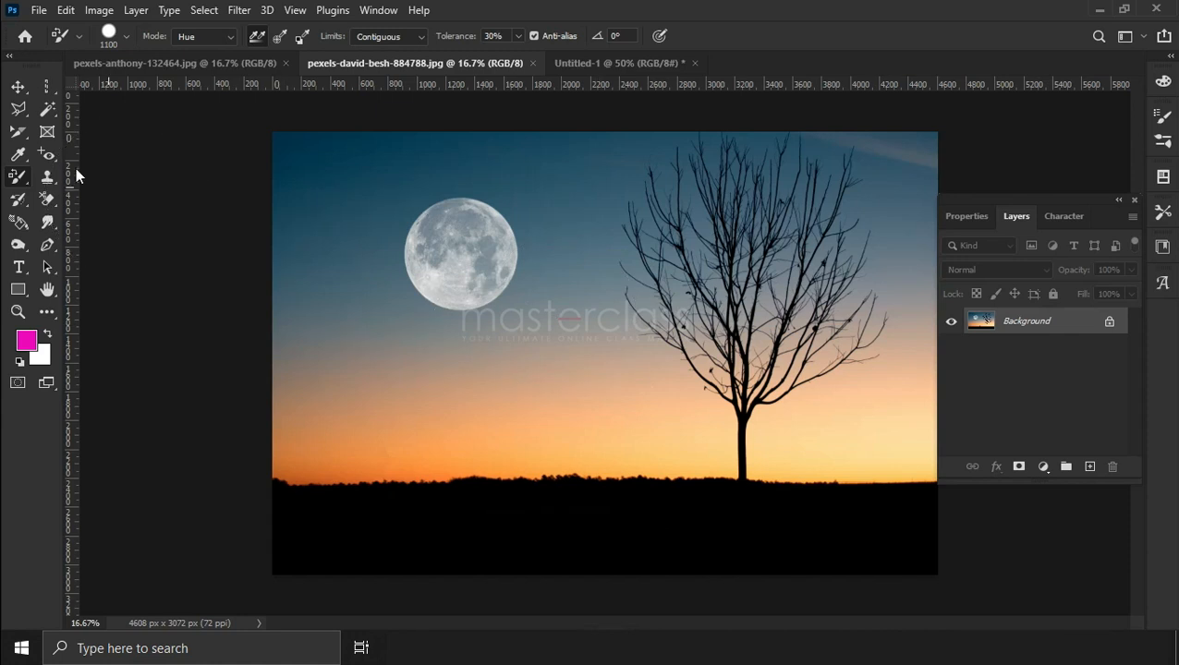
Adjust the Mixer Brush's paint load and smear the moon and tree photo from the dark horizon up into the sky.
right_click(16, 183)
click(91, 225)
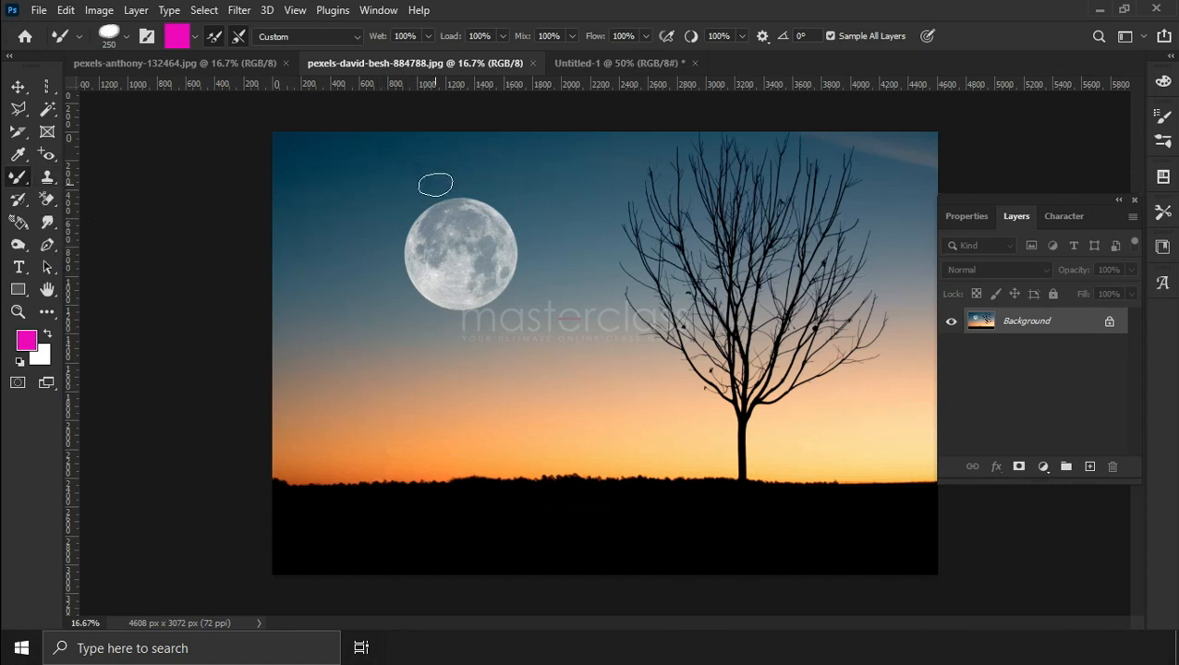
click(195, 36)
click(208, 74)
mouse_move(605, 478)
mouse_down()
mouse_move(532, 471)
mouse_move(471, 397)
mouse_move(476, 282)
mouse_move(592, 276)
mouse_move(601, 388)
mouse_move(476, 421)
mouse_move(427, 342)
mouse_move(486, 260)
mouse_move(551, 292)
mouse_up()
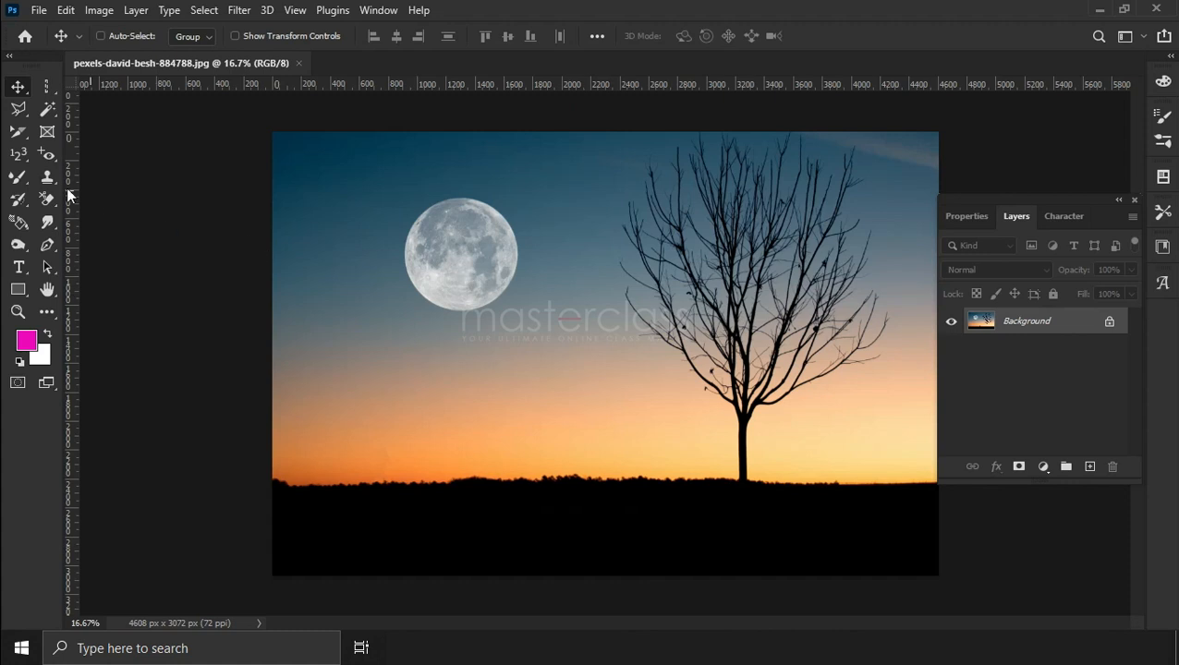
Set the Clone Stamp brush to 291 px and try stamping in the sky without a defined source.
click(49, 177)
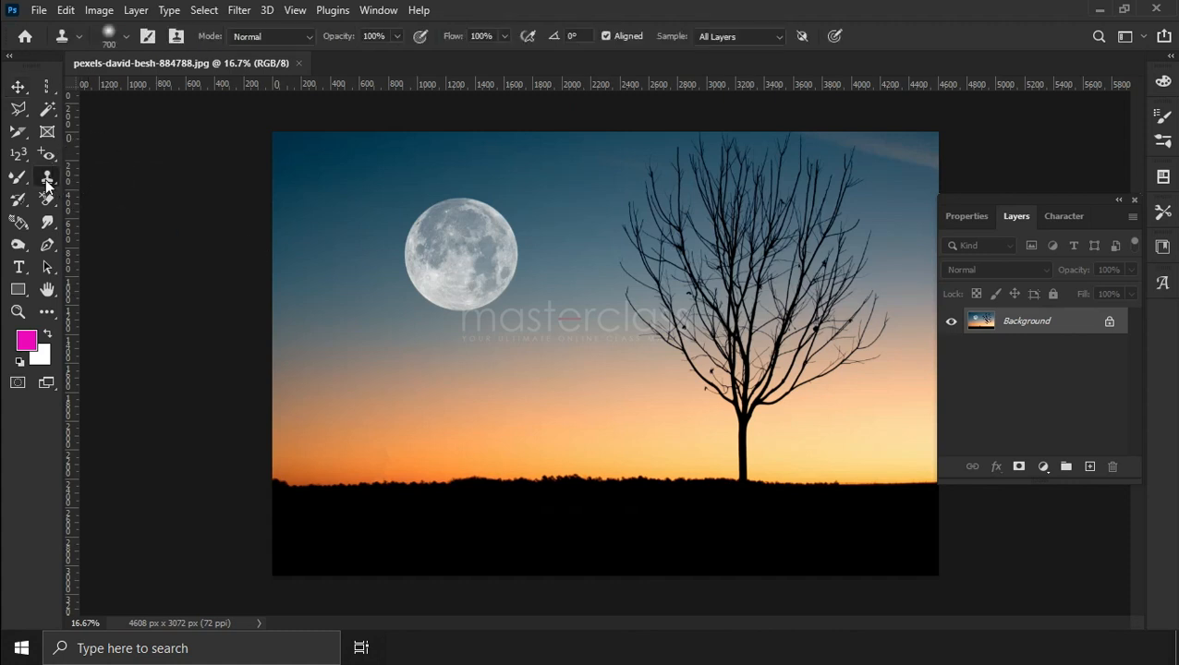
key(v)
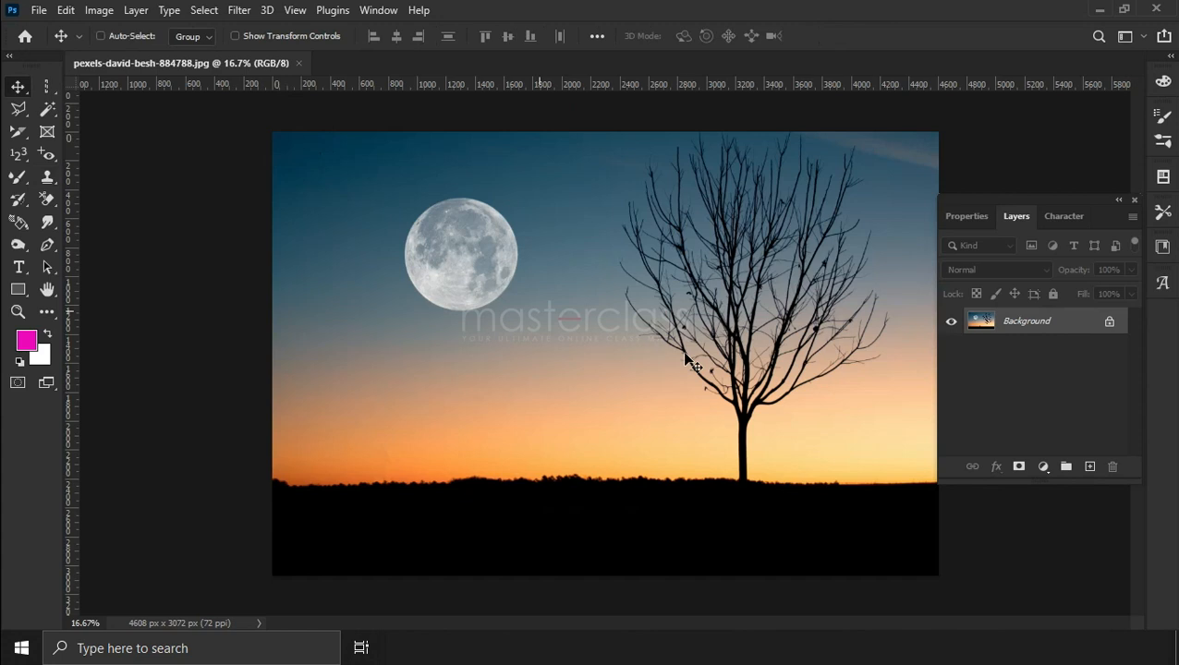
click(47, 173)
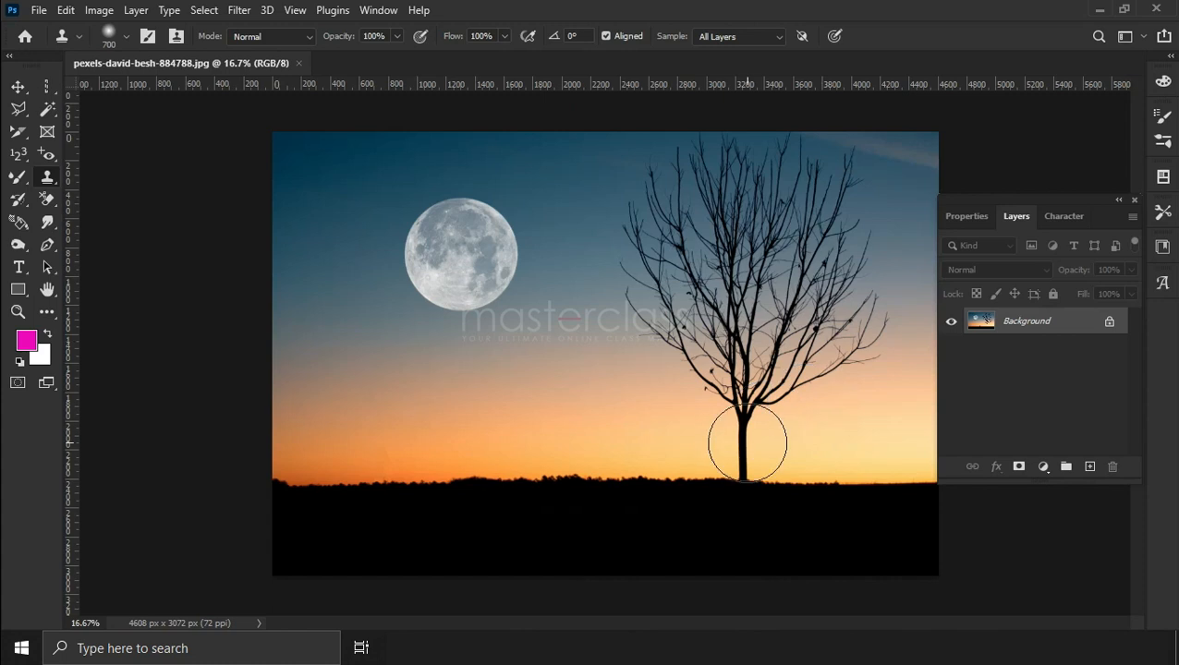
click(127, 36)
text(291)
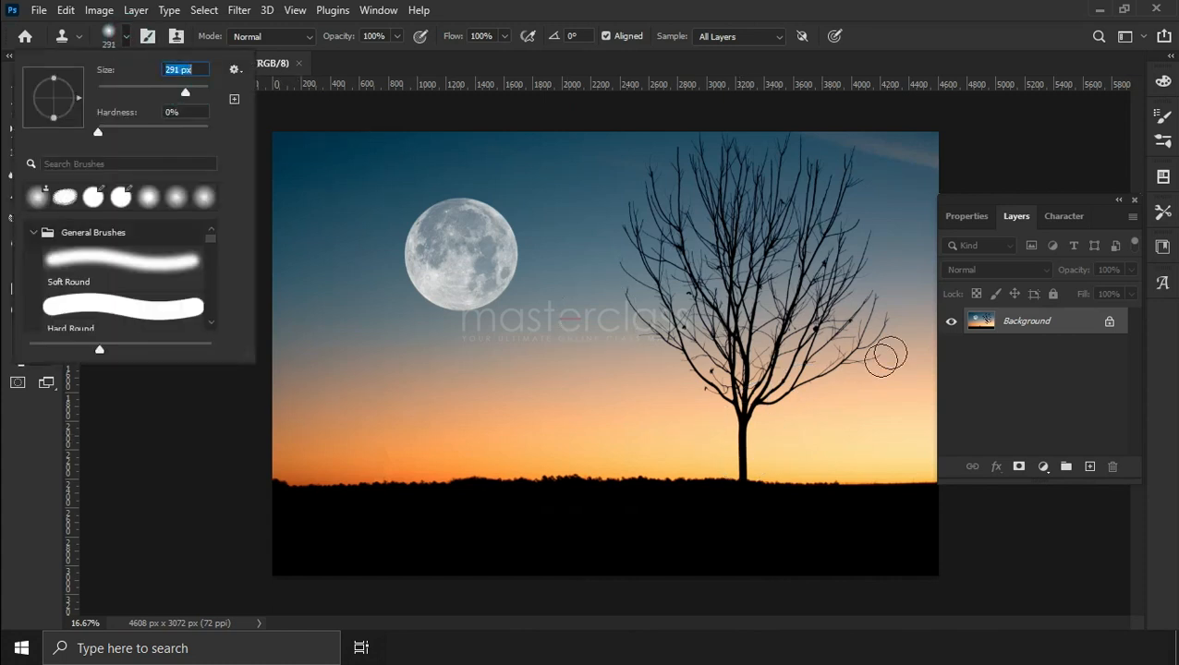
click(615, 342)
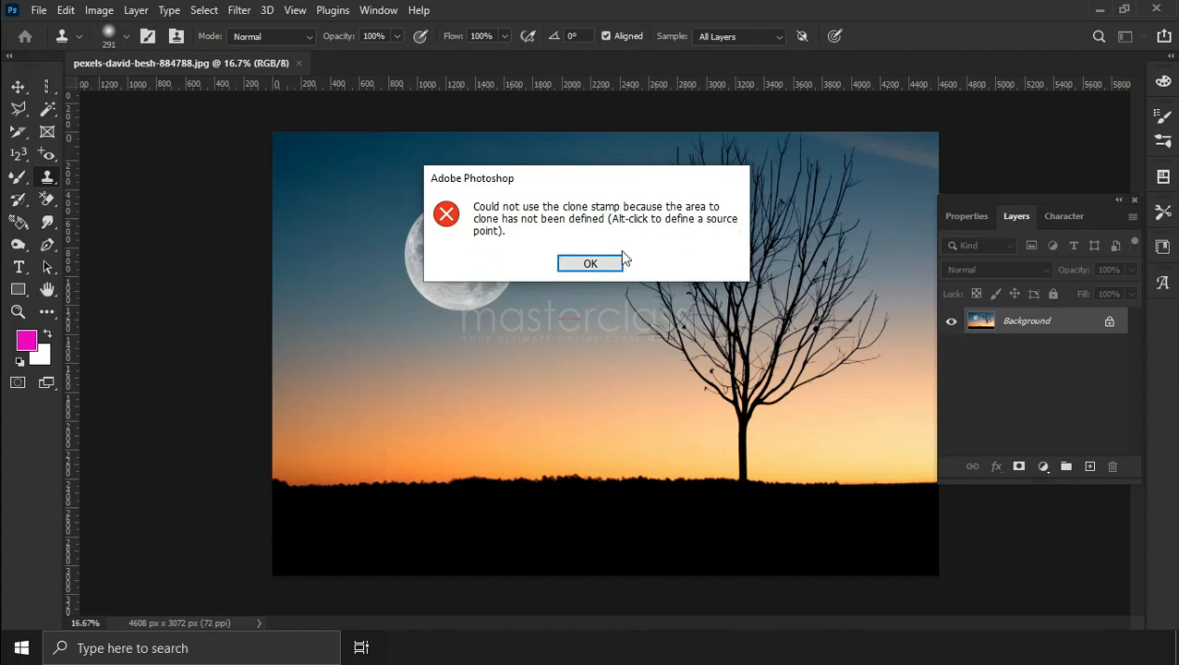
click(591, 263)
Sample the base of the tree trunk and clone the tree upward from the horizon below the moon.
alt+click(725, 474)
drag(462, 482, 455, 469)
mouse_move(445, 473)
mouse_down()
mouse_move(416, 234)
mouse_move(432, 189)
mouse_move(356, 347)
mouse_move(333, 162)
mouse_move(389, 145)
mouse_move(490, 194)
mouse_move(546, 139)
mouse_move(480, 277)
mouse_move(445, 310)
mouse_move(530, 341)
mouse_move(591, 162)
mouse_move(543, 372)
mouse_move(434, 421)
mouse_move(437, 437)
mouse_move(517, 365)
mouse_up()
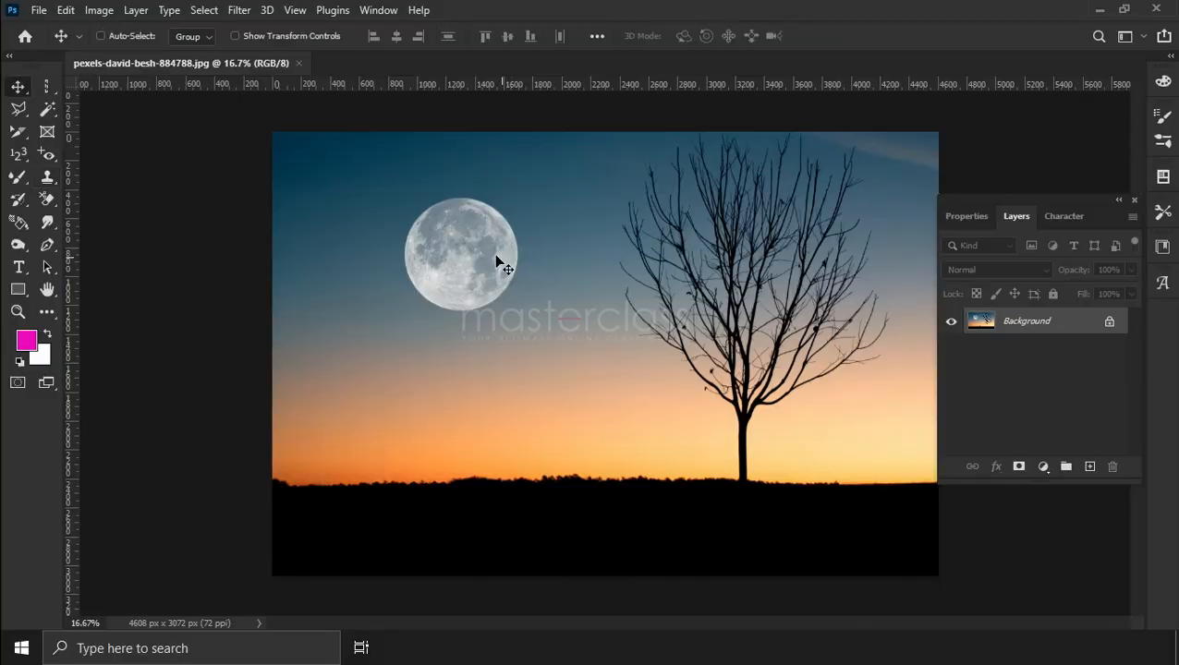
Cover the whole photo with the dark green Grass pattern using the Pattern Stamp tool at 511 px.
right_click(47, 177)
click(101, 192)
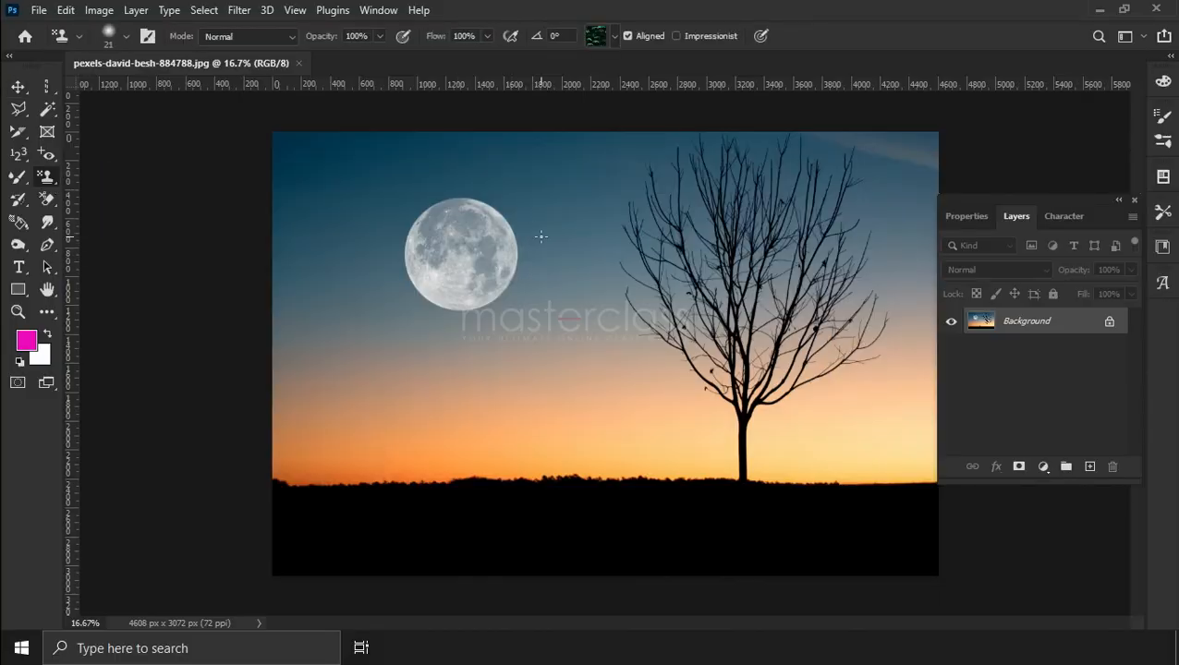
click(113, 37)
drag(128, 94, 197, 95)
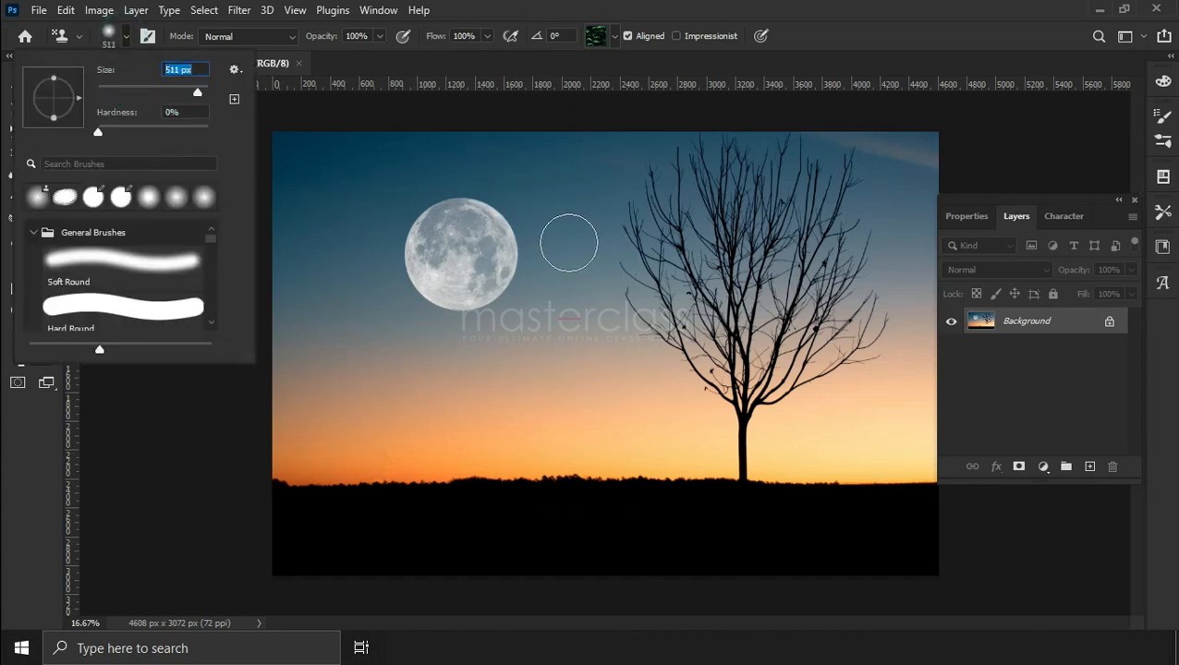
click(614, 38)
click(509, 97)
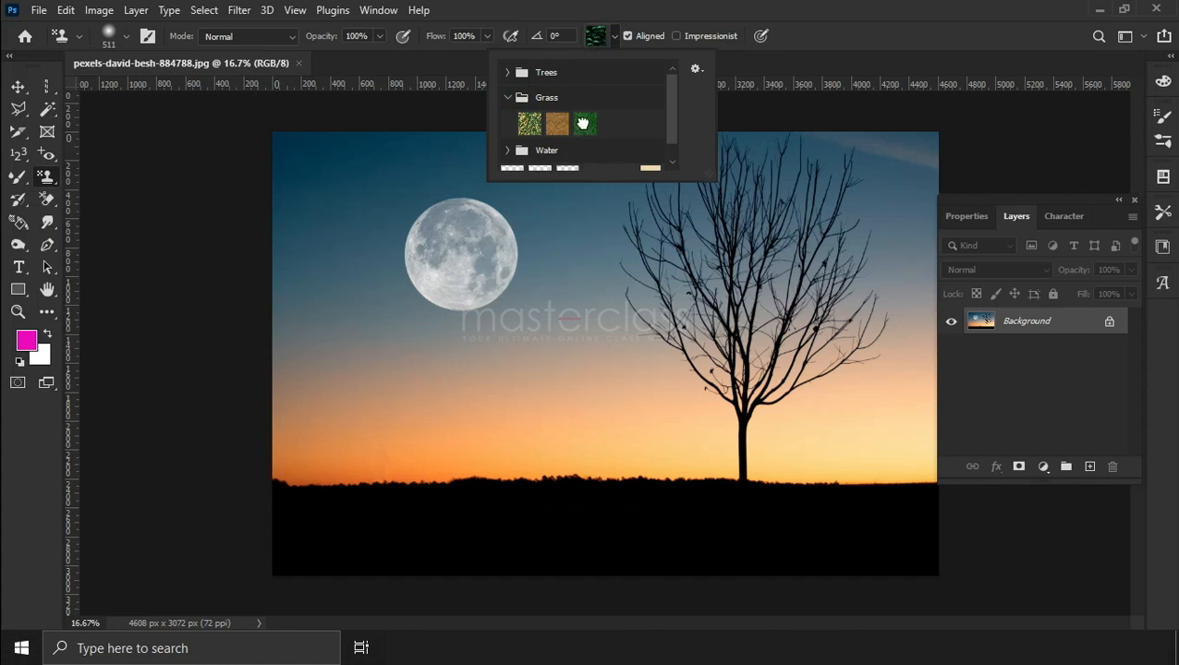
double_click(583, 123)
mouse_move(298, 159)
mouse_down()
mouse_move(1100, 150)
mouse_move(909, 164)
mouse_up()
mouse_move(287, 268)
mouse_down()
mouse_move(350, 195)
mouse_move(490, 268)
mouse_move(301, 540)
mouse_move(189, 548)
mouse_move(904, 566)
mouse_move(366, 479)
mouse_move(634, 427)
mouse_move(876, 481)
mouse_move(920, 305)
mouse_move(888, 350)
mouse_move(711, 377)
mouse_move(408, 476)
mouse_move(848, 460)
mouse_move(266, 319)
mouse_move(777, 289)
mouse_move(277, 561)
mouse_up()
Choose a pattern from the Trees set and paint it diagonally over the area where the moon was.
click(615, 36)
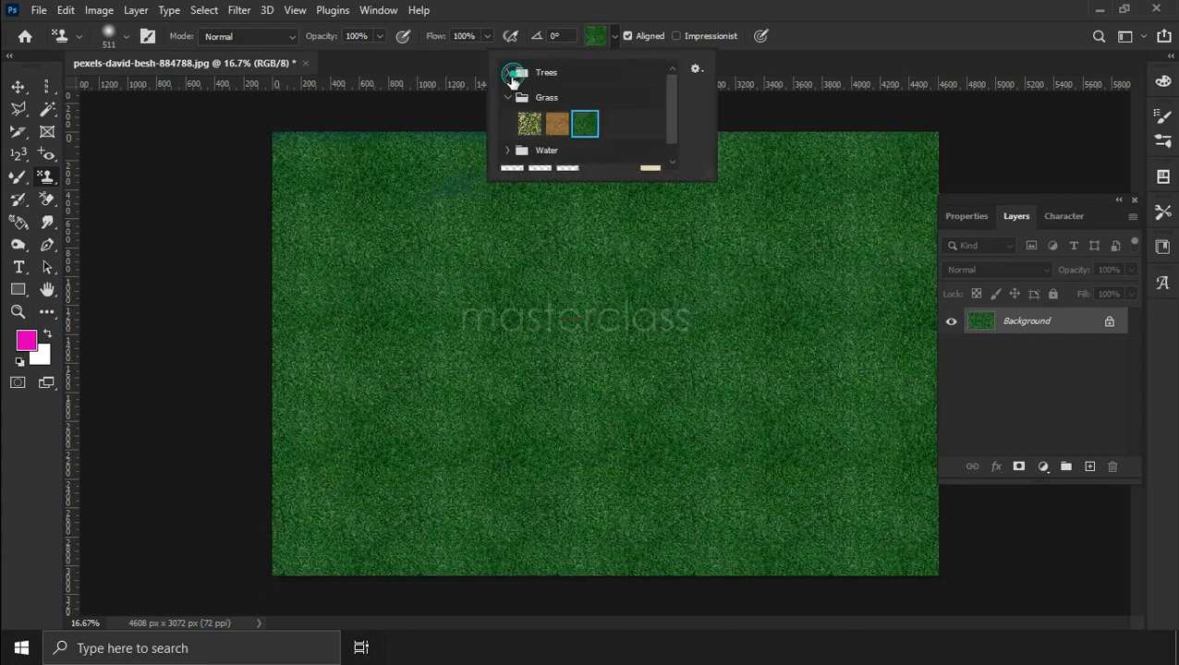
click(584, 99)
mouse_move(360, 199)
mouse_down()
mouse_move(338, 267)
mouse_move(540, 310)
mouse_move(569, 396)
mouse_move(495, 310)
mouse_up()
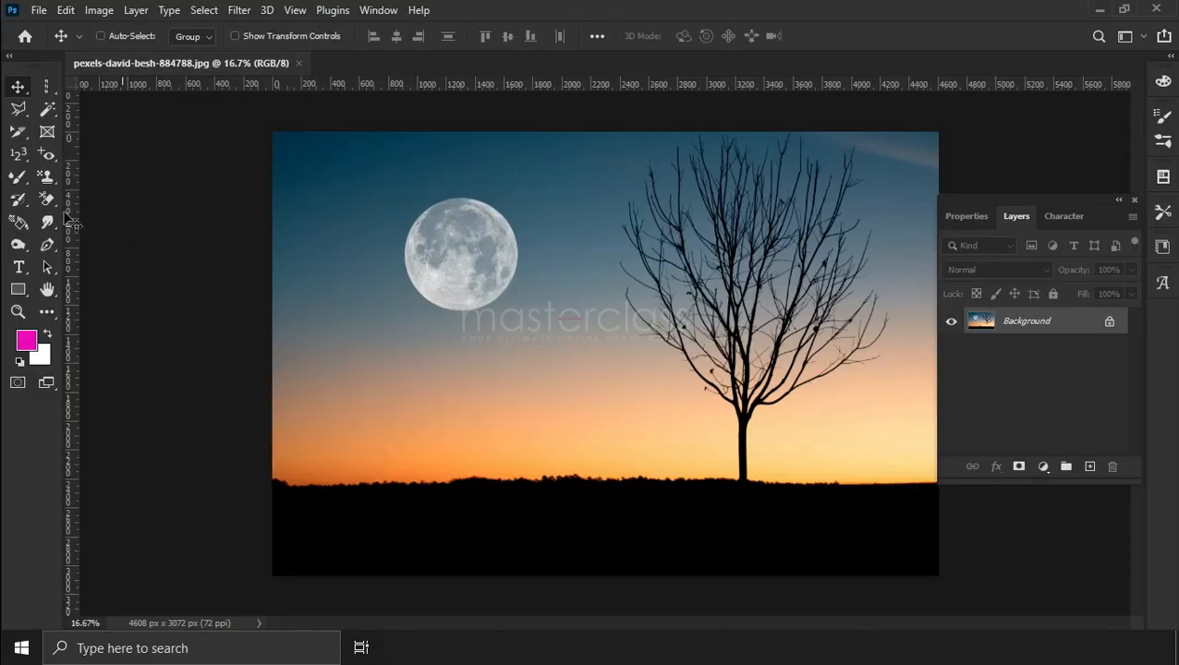
Outline the moon with the Patch tool, replace it with sky from just below, and deselect.
click(19, 201)
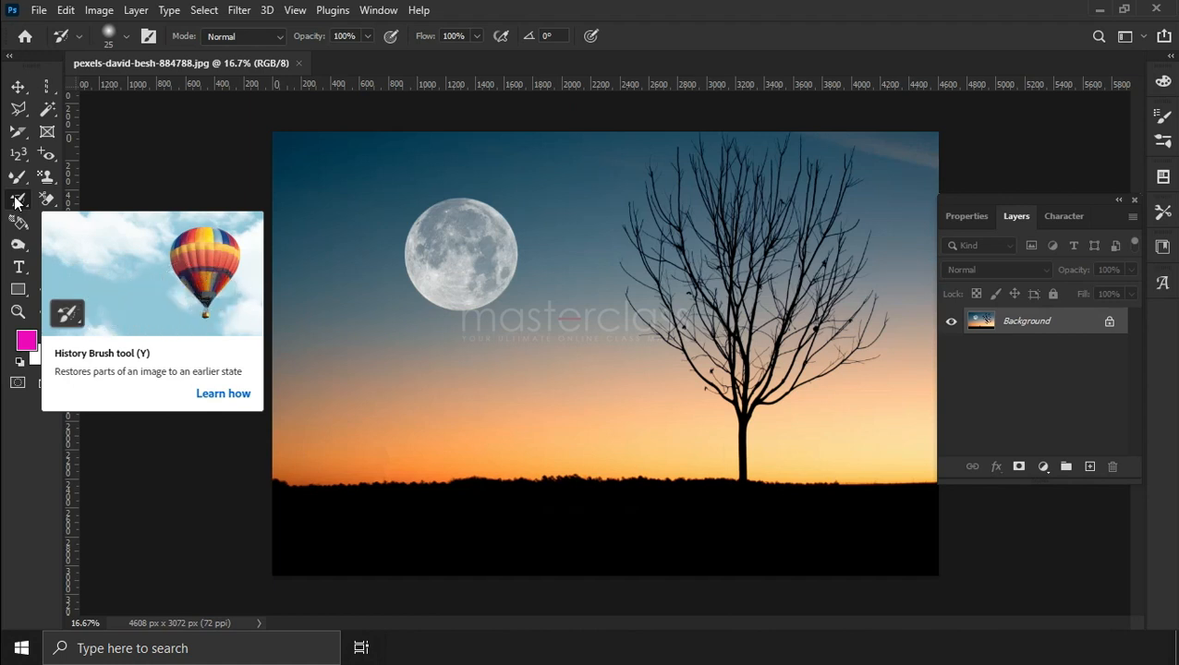
click(47, 155)
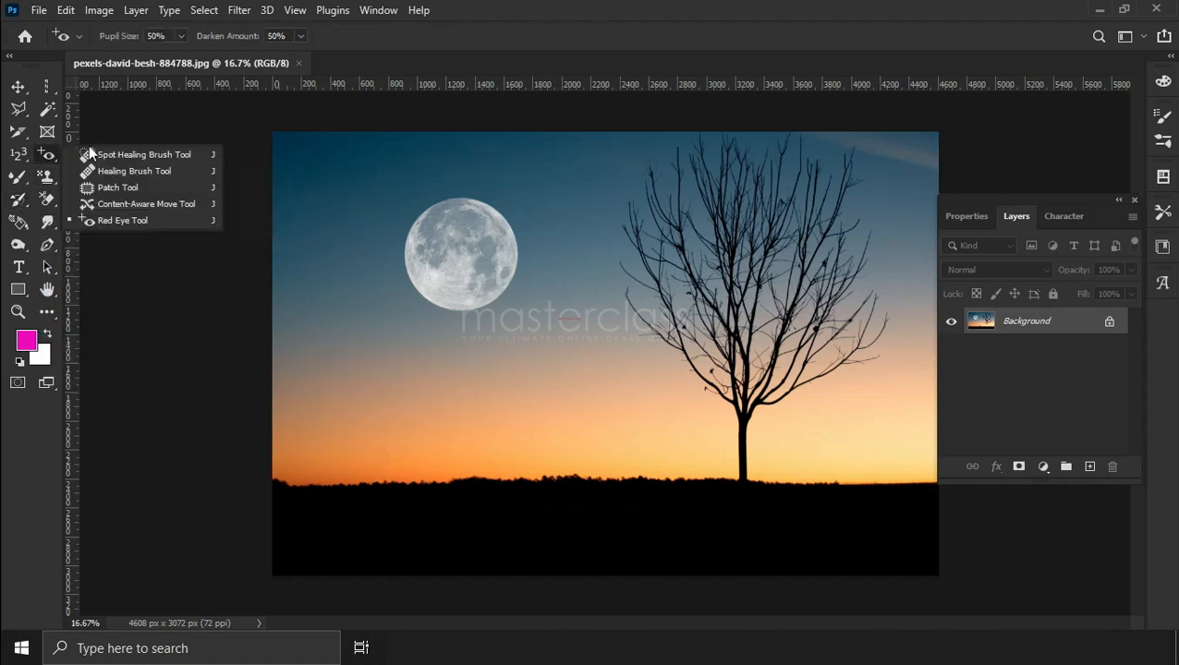
click(124, 188)
mouse_move(396, 220)
mouse_down()
mouse_move(473, 185)
mouse_move(521, 205)
mouse_up()
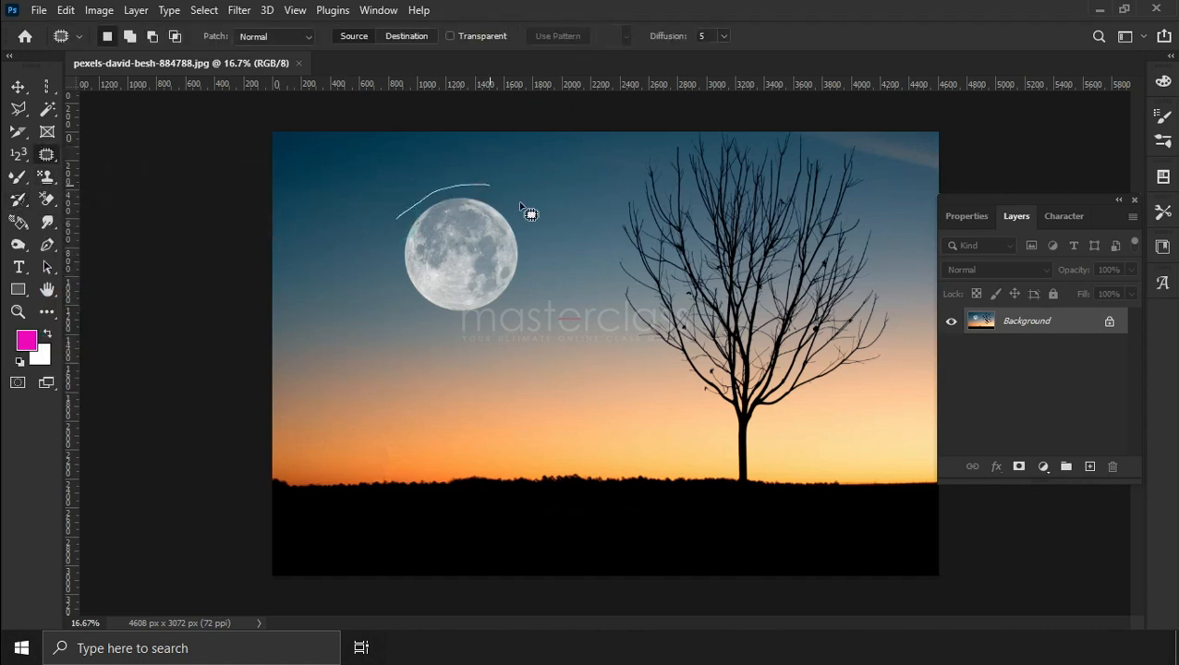
mouse_move(510, 315)
mouse_down()
mouse_move(389, 245)
mouse_move(398, 220)
mouse_up()
drag(493, 285, 546, 374)
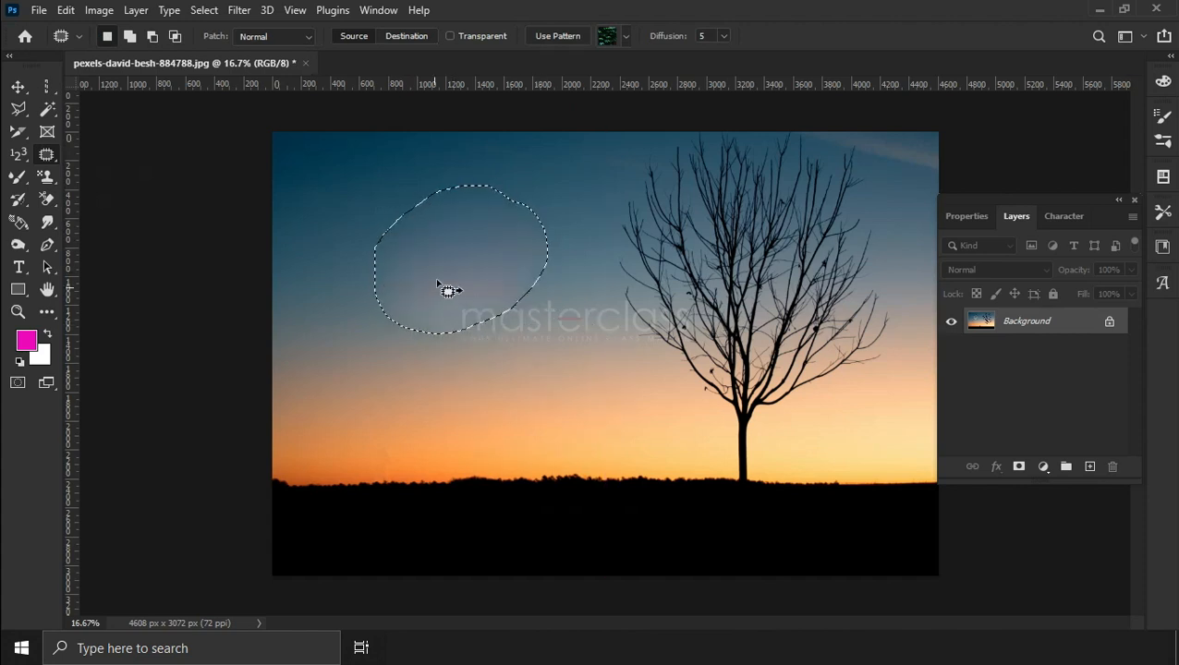
click(204, 10)
click(220, 45)
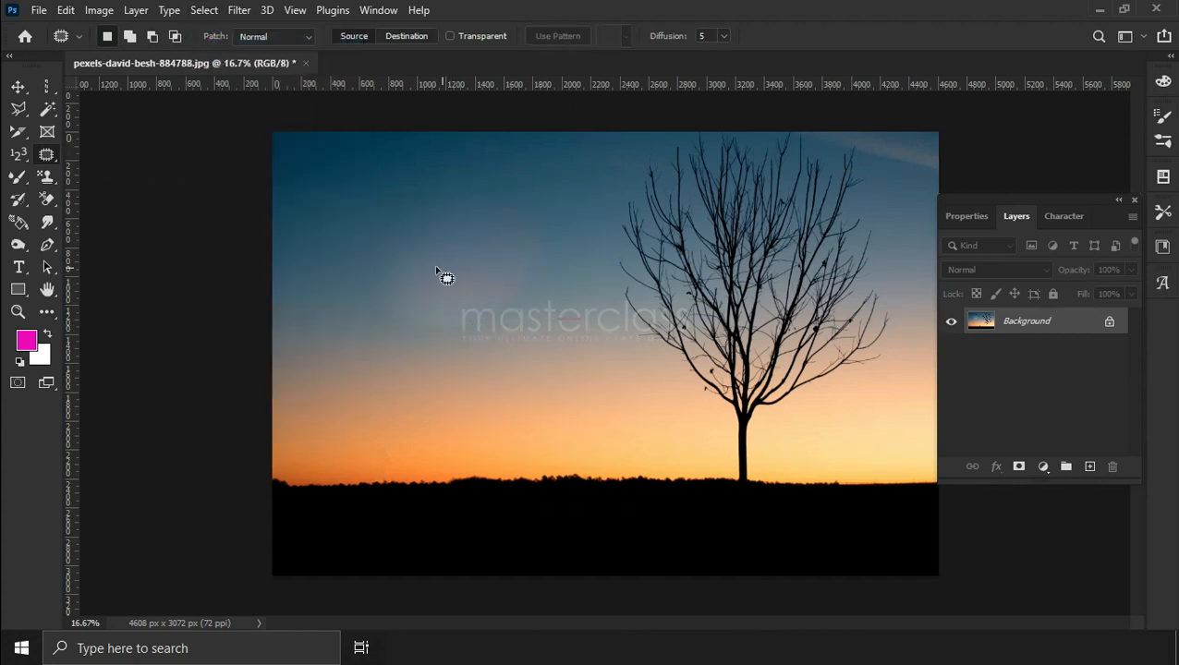
Enlarge the History Brush to 1457 px and paint the moon back into the sky.
click(13, 203)
click(75, 197)
click(128, 37)
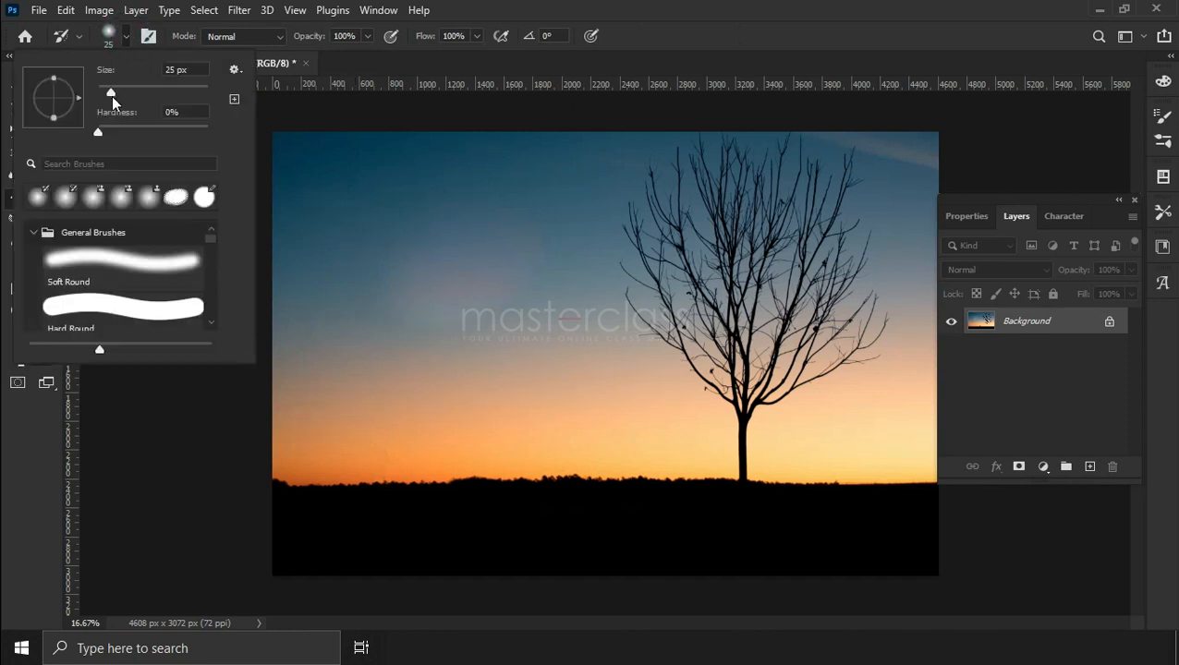
drag(141, 92, 208, 95)
mouse_move(397, 262)
mouse_down()
mouse_move(451, 291)
mouse_move(459, 319)
mouse_move(413, 367)
mouse_move(478, 353)
mouse_move(436, 269)
mouse_move(483, 288)
mouse_move(450, 276)
mouse_up()
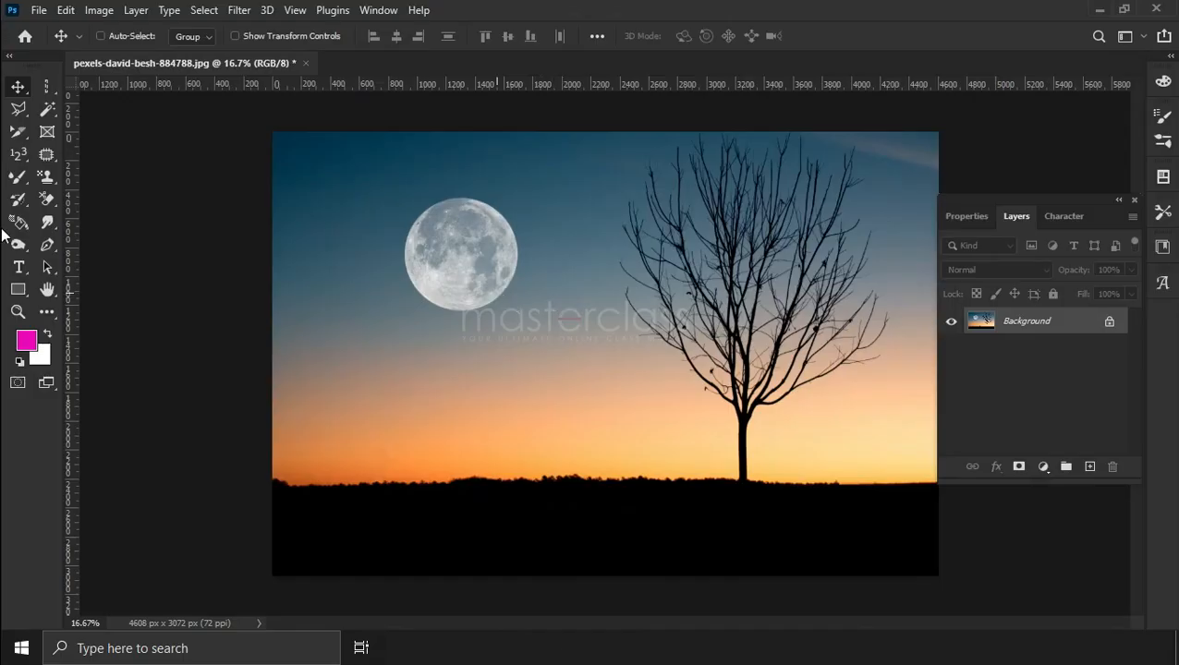
Set the Art History Brush to Normal mode with the Tight Short style and paint from the moon across the tree.
right_click(19, 198)
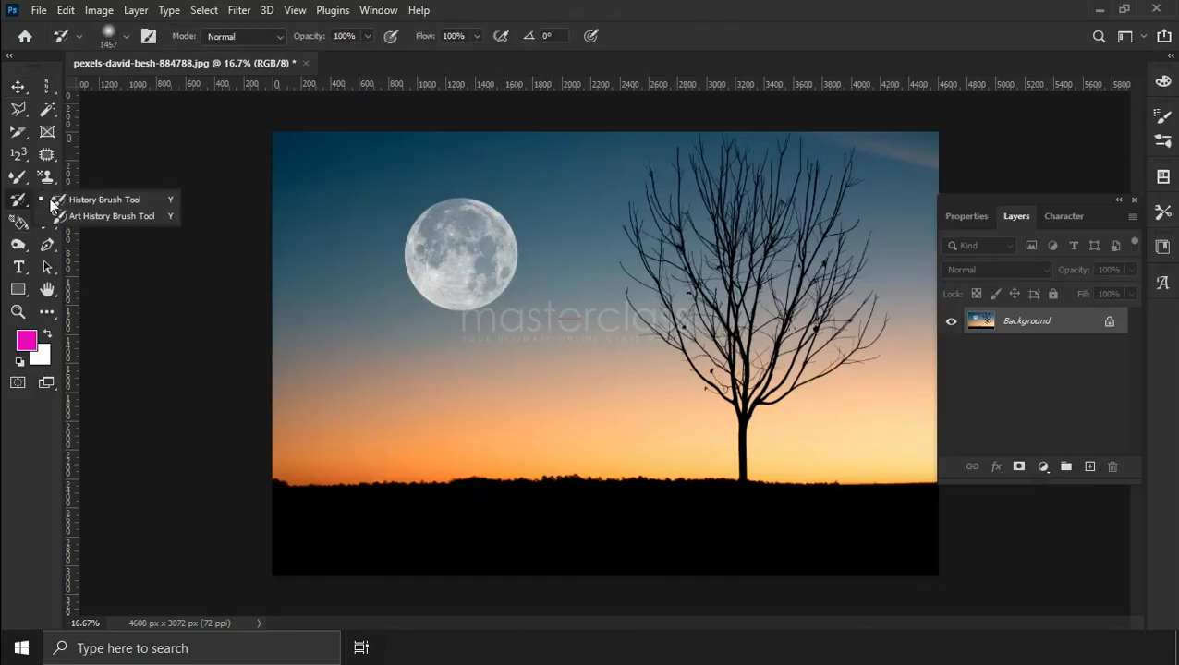
click(105, 214)
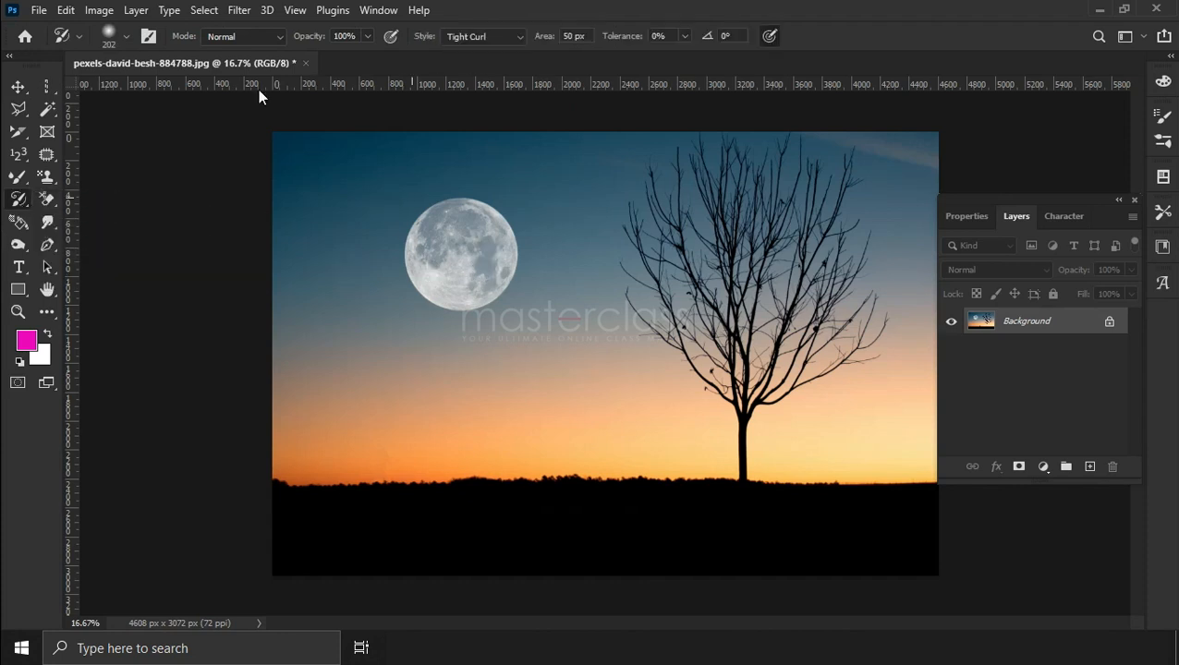
click(247, 39)
click(255, 54)
click(463, 37)
click(475, 52)
mouse_move(444, 241)
mouse_down()
mouse_move(532, 236)
mouse_move(640, 297)
mouse_move(739, 278)
mouse_move(804, 369)
mouse_move(844, 187)
mouse_move(580, 321)
mouse_move(789, 441)
mouse_move(915, 485)
mouse_up()
Paint over the sky and tree with the Art History Brush in the Tight Medium style, then in Tight Curl.
click(490, 37)
click(478, 59)
mouse_move(544, 260)
mouse_down()
mouse_move(266, 334)
mouse_move(600, 497)
mouse_move(555, 471)
mouse_move(859, 177)
mouse_move(955, 197)
mouse_up()
click(505, 37)
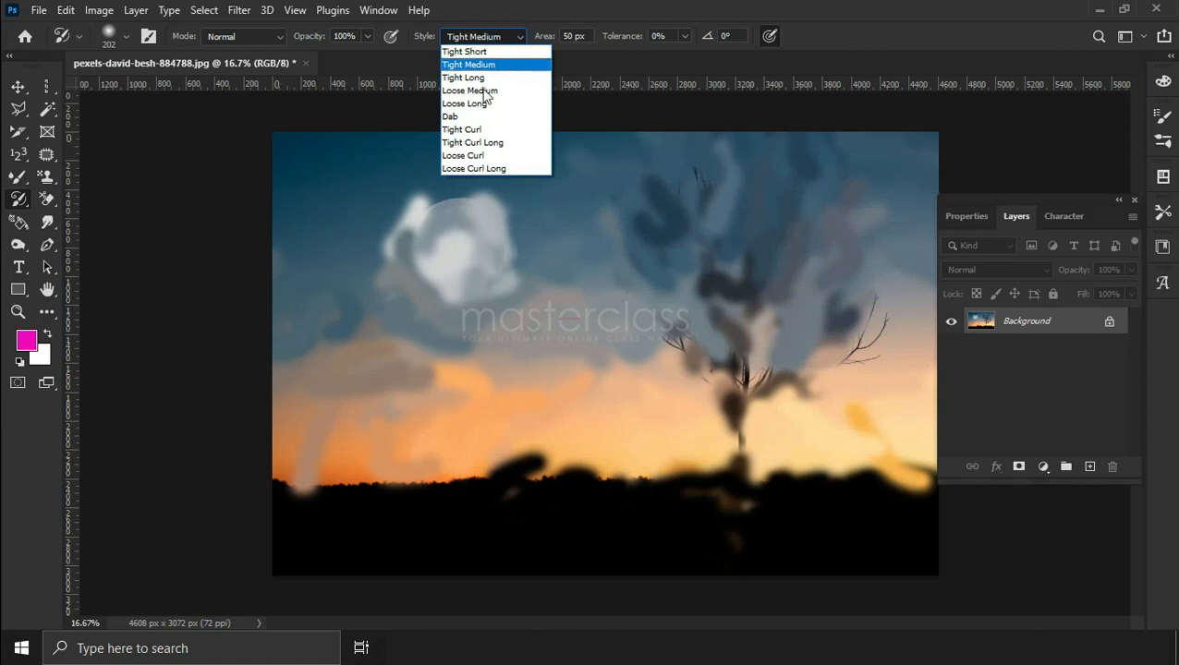
click(479, 130)
mouse_move(531, 240)
mouse_down()
mouse_move(314, 228)
mouse_move(885, 519)
mouse_move(536, 479)
mouse_move(388, 443)
mouse_move(869, 407)
mouse_move(258, 205)
mouse_move(361, 252)
mouse_move(637, 184)
mouse_move(759, 200)
mouse_up()
Change the Art History Brush's blending mode, paint a stroke between the moon and tree, and pick another mode.
click(238, 39)
click(222, 66)
mouse_move(508, 268)
mouse_down()
mouse_move(609, 263)
mouse_move(659, 317)
mouse_move(640, 445)
mouse_move(888, 332)
mouse_move(848, 434)
mouse_move(621, 375)
mouse_up()
click(242, 36)
click(227, 111)
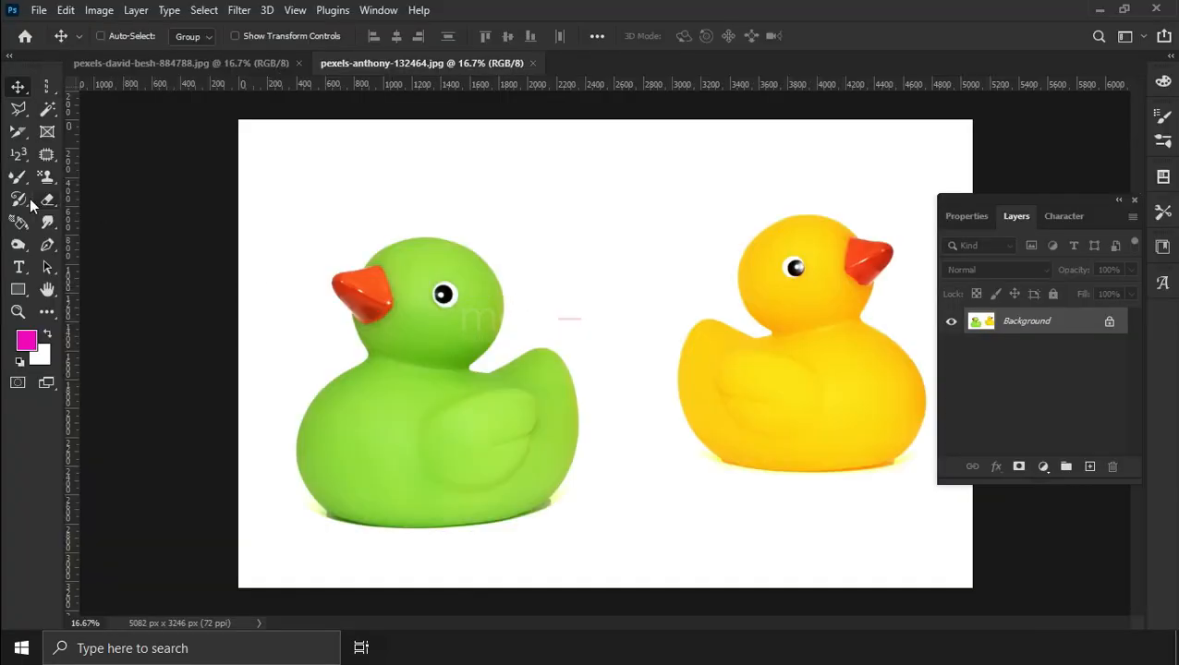
Select the Eraser tool and add a new layer named Layer 1 above the duck photo's background.
right_click(48, 199)
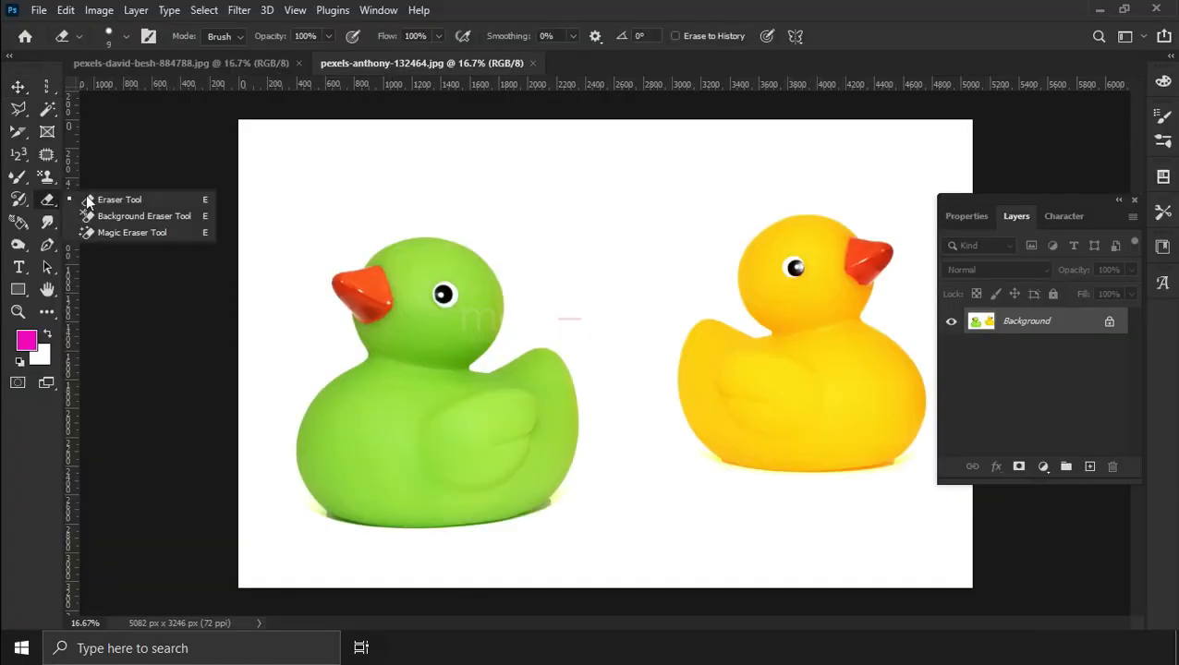
click(140, 199)
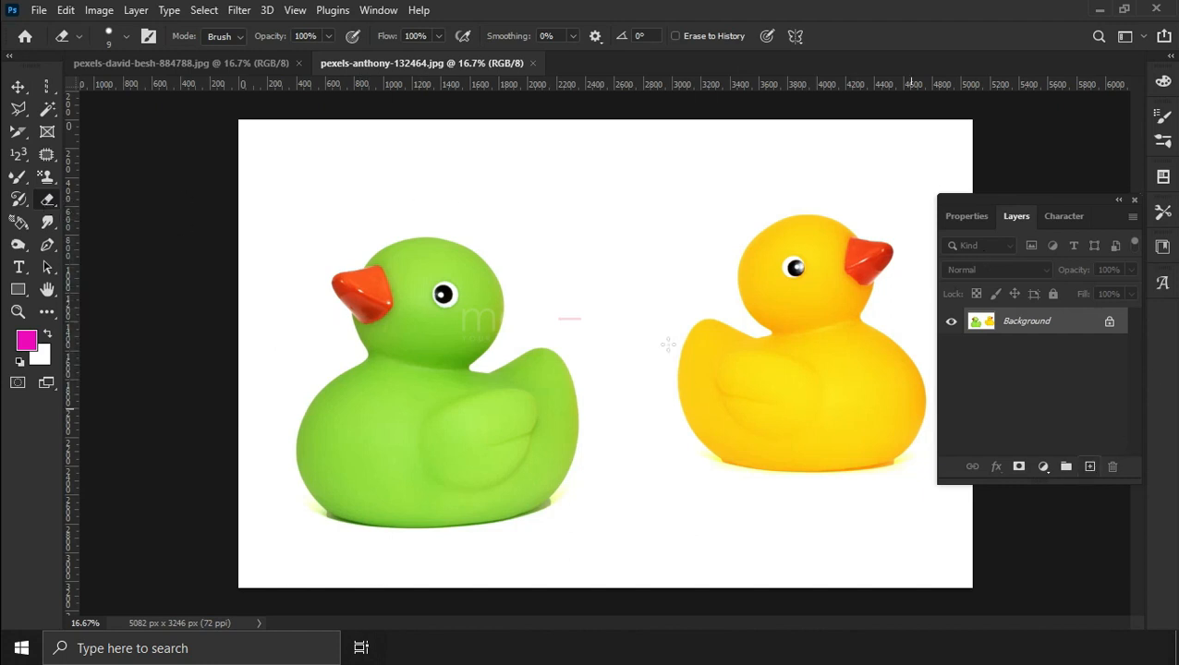
click(135, 10)
mouse_move(180, 20)
click(393, 25)
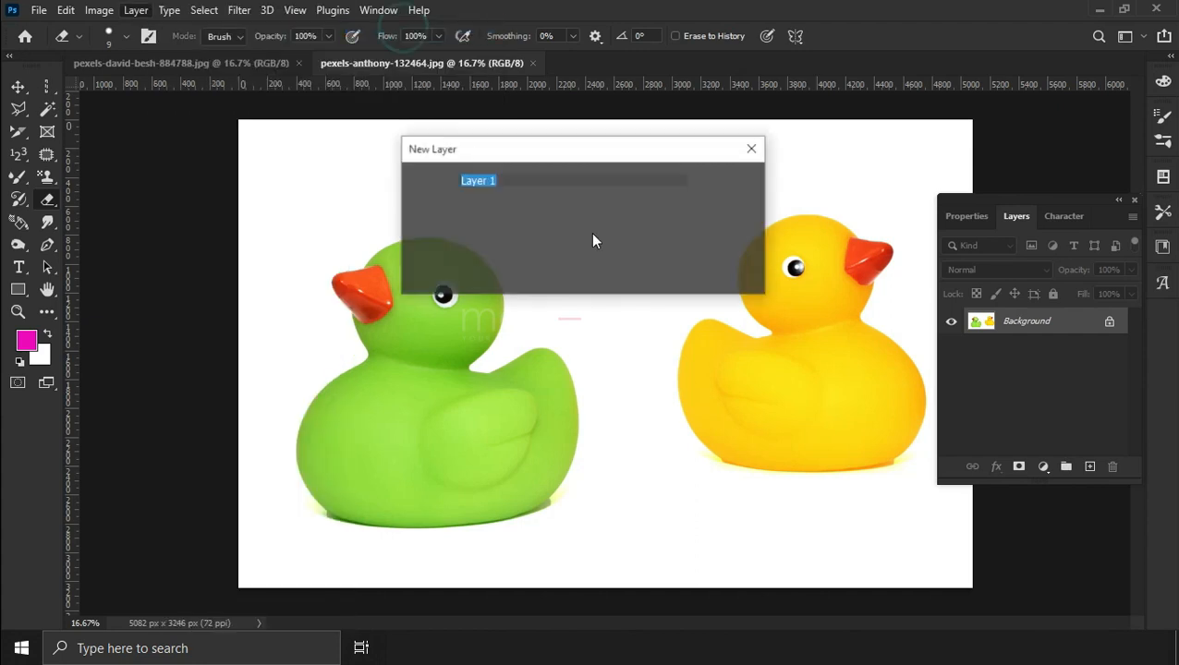
click(732, 182)
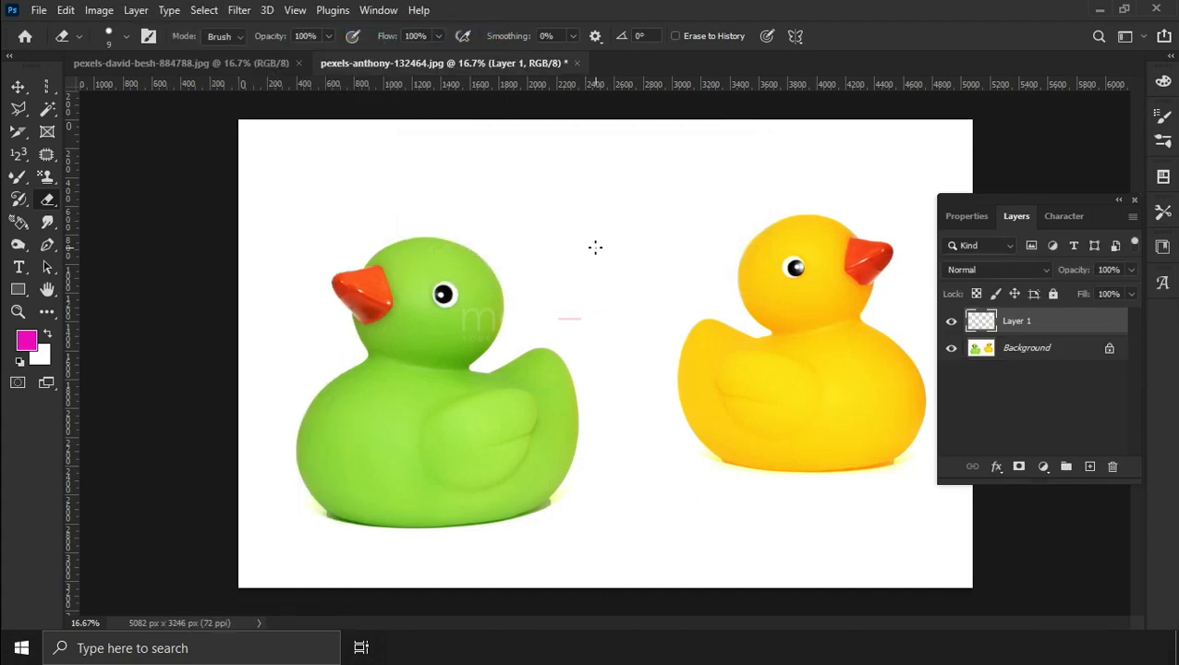
Draw looping pink strokes on Layer 1 over the green duck and the space between the ducks with the Brush tool.
right_click(20, 181)
click(87, 175)
drag(500, 153, 466, 296)
mouse_move(558, 352)
mouse_down()
mouse_move(664, 289)
mouse_move(571, 491)
mouse_move(514, 297)
mouse_move(599, 229)
mouse_up()
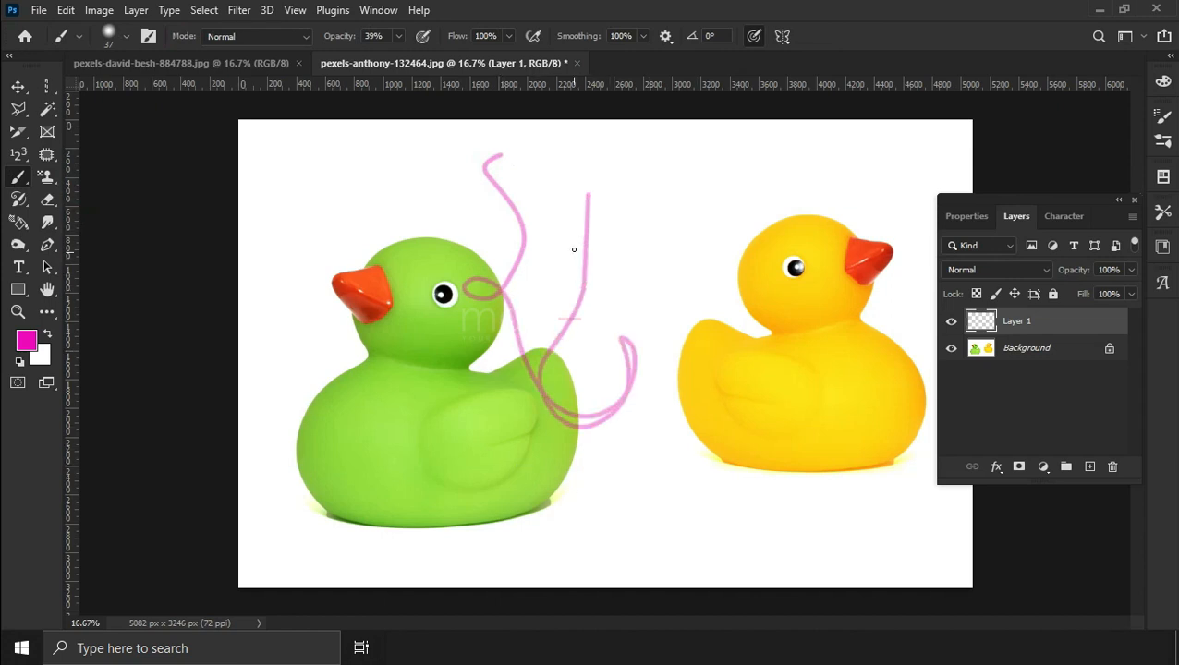
Set the eraser size to 127 px and erase the pink strokes on Layer 1.
right_click(48, 201)
click(97, 198)
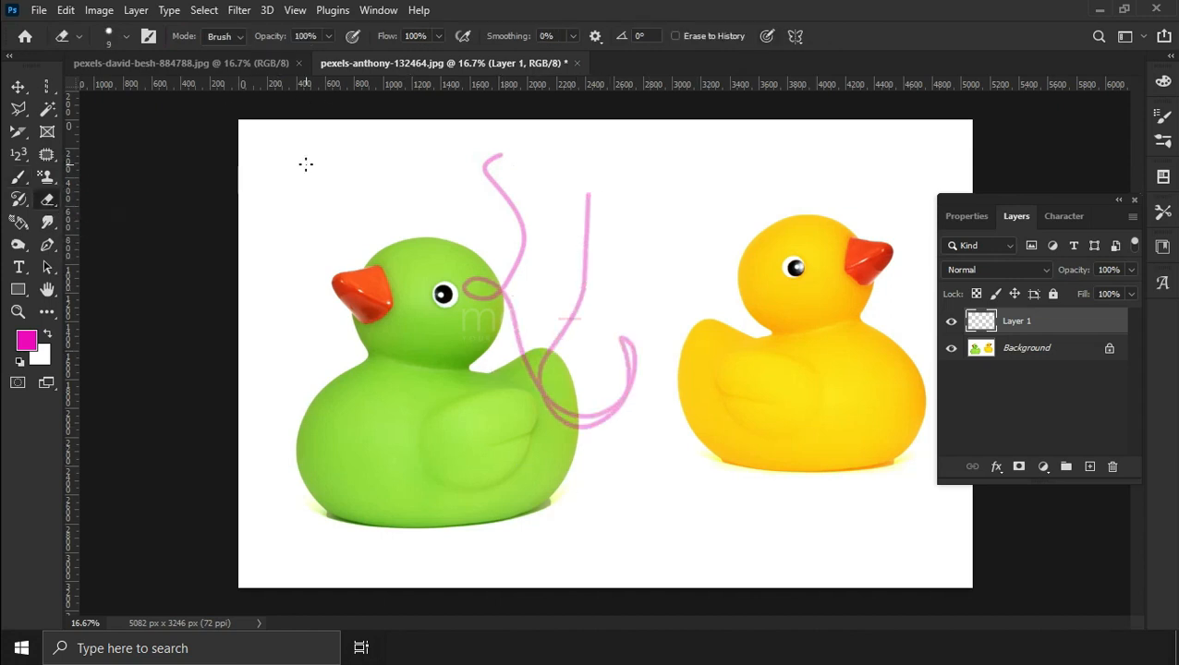
click(127, 35)
drag(96, 97, 160, 94)
mouse_move(497, 158)
mouse_down()
mouse_move(486, 167)
mouse_move(527, 247)
mouse_move(492, 294)
mouse_up()
mouse_move(532, 348)
mouse_down()
mouse_move(563, 418)
mouse_move(622, 394)
mouse_move(620, 346)
mouse_move(650, 372)
mouse_up()
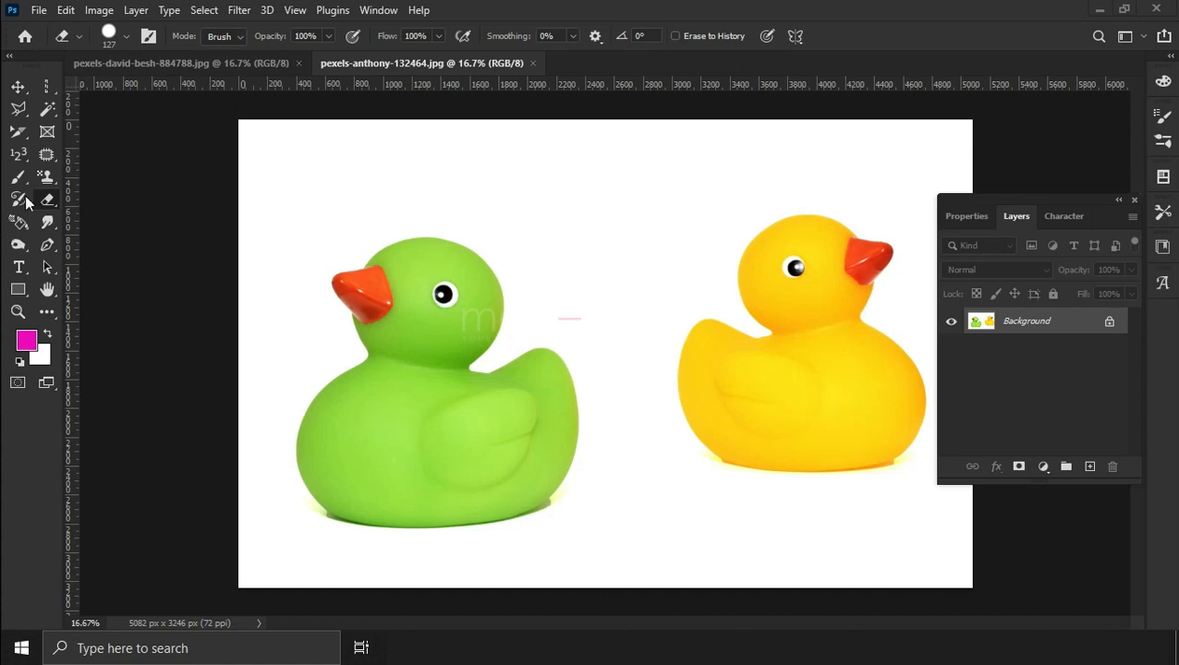
Select the Background Eraser tool and erase large areas of the green duck and the yellow duck's body.
right_click(46, 198)
click(106, 213)
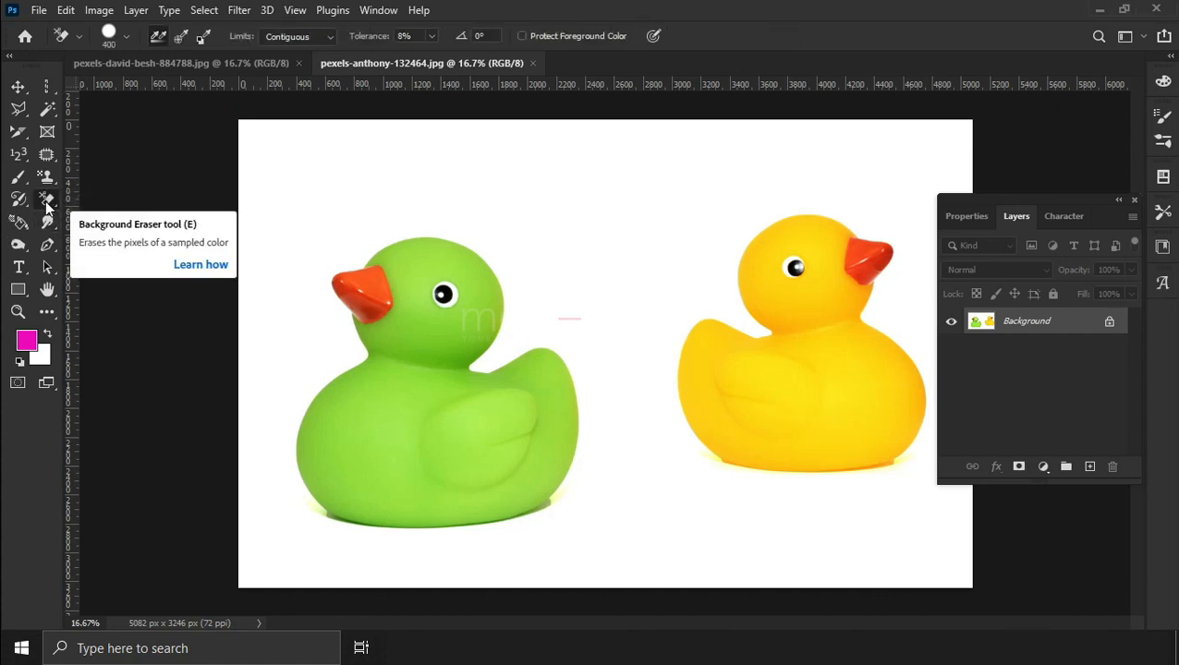
mouse_move(355, 453)
mouse_down()
mouse_move(375, 433)
mouse_move(358, 408)
mouse_move(314, 434)
mouse_move(336, 395)
mouse_move(383, 359)
mouse_move(403, 387)
mouse_move(409, 315)
mouse_move(455, 332)
mouse_move(424, 344)
mouse_move(430, 266)
mouse_move(393, 276)
mouse_move(435, 415)
mouse_move(490, 433)
mouse_move(403, 499)
mouse_move(447, 473)
mouse_move(391, 438)
mouse_move(445, 416)
mouse_move(502, 429)
mouse_move(523, 379)
mouse_move(537, 447)
mouse_move(506, 478)
mouse_up()
mouse_move(713, 418)
mouse_down()
mouse_move(697, 376)
mouse_move(729, 341)
mouse_move(758, 362)
mouse_move(823, 362)
mouse_move(852, 414)
mouse_move(738, 431)
mouse_move(856, 437)
mouse_move(852, 358)
mouse_up()
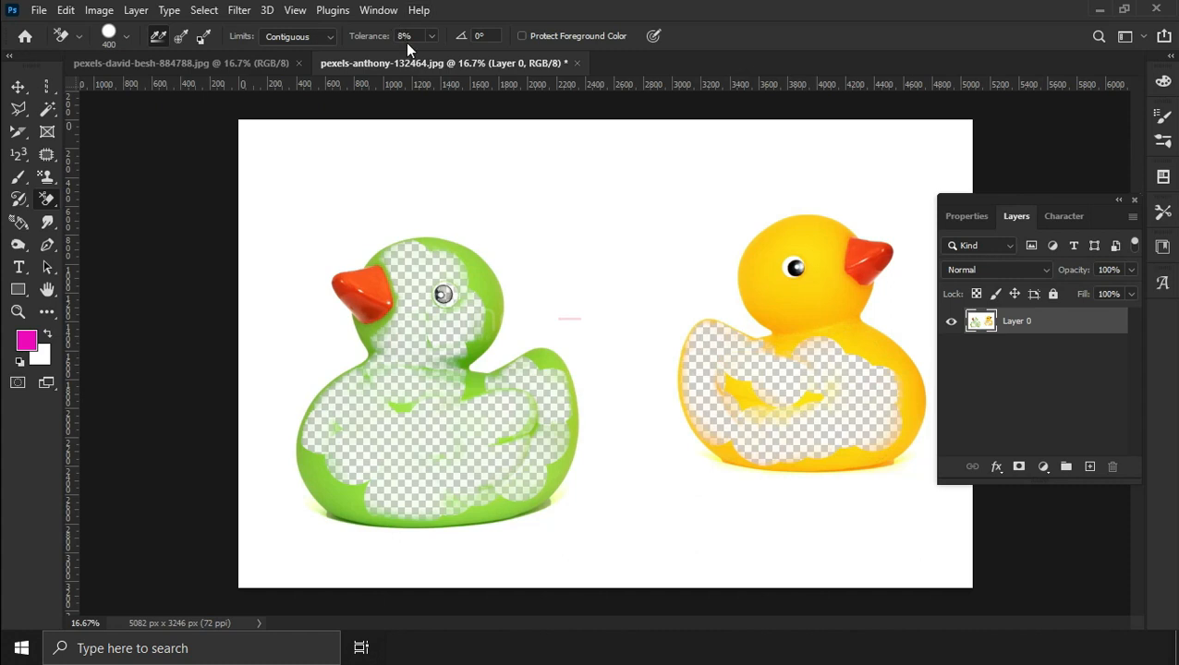
Set the Background Eraser's tolerance to 29%, keep its limits contiguous and erase across the yellow duck's head and body.
click(311, 41)
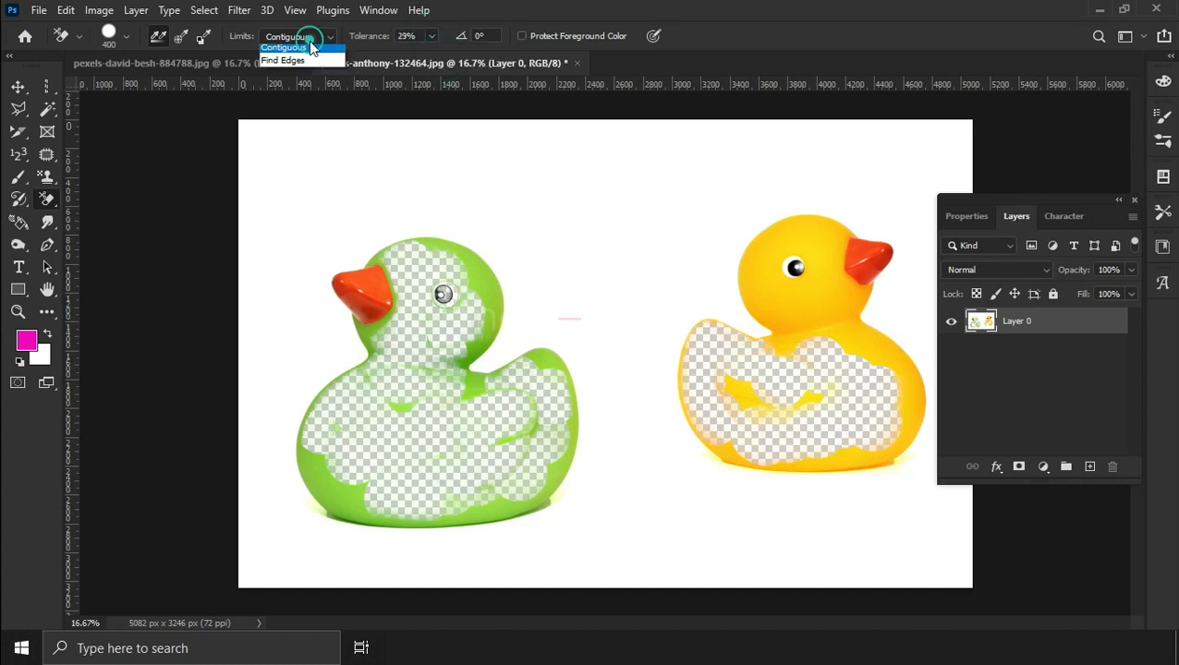
click(778, 252)
mouse_move(780, 253)
mouse_down()
mouse_move(824, 250)
mouse_move(818, 311)
mouse_move(770, 302)
mouse_move(848, 316)
mouse_move(886, 365)
mouse_move(728, 417)
mouse_move(802, 394)
mouse_move(726, 351)
mouse_up()
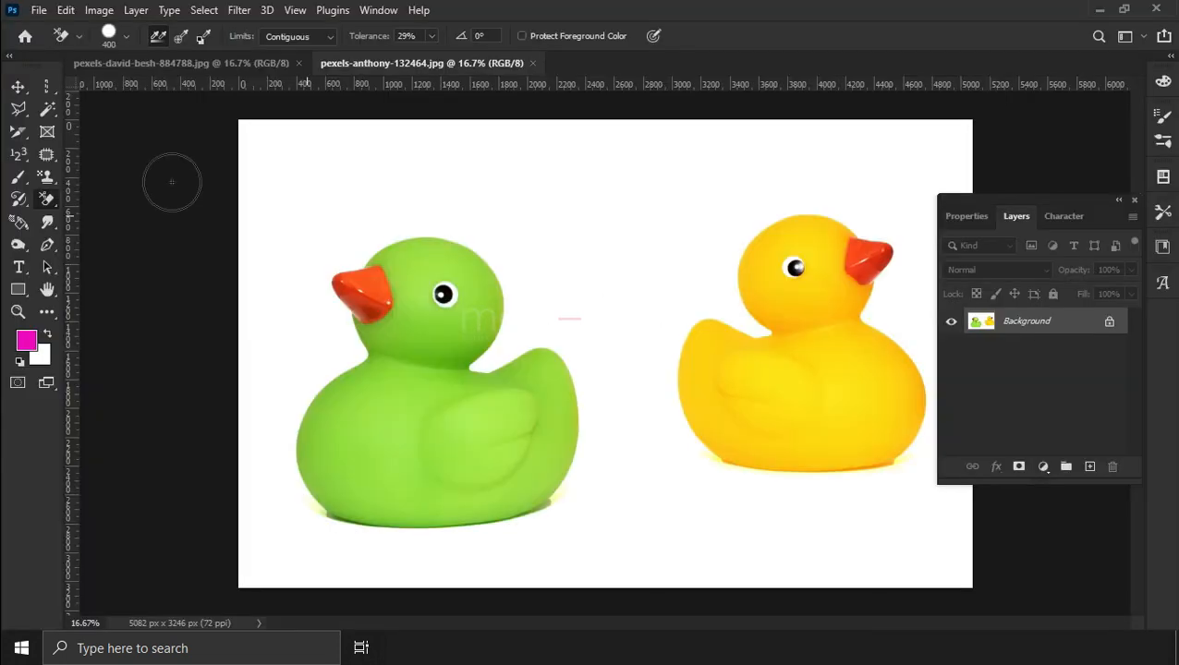
Use the Magic Eraser tool to remove similarly coloured areas of the green duck's beak and head and the yellow duck's body and head.
right_click(47, 199)
click(116, 235)
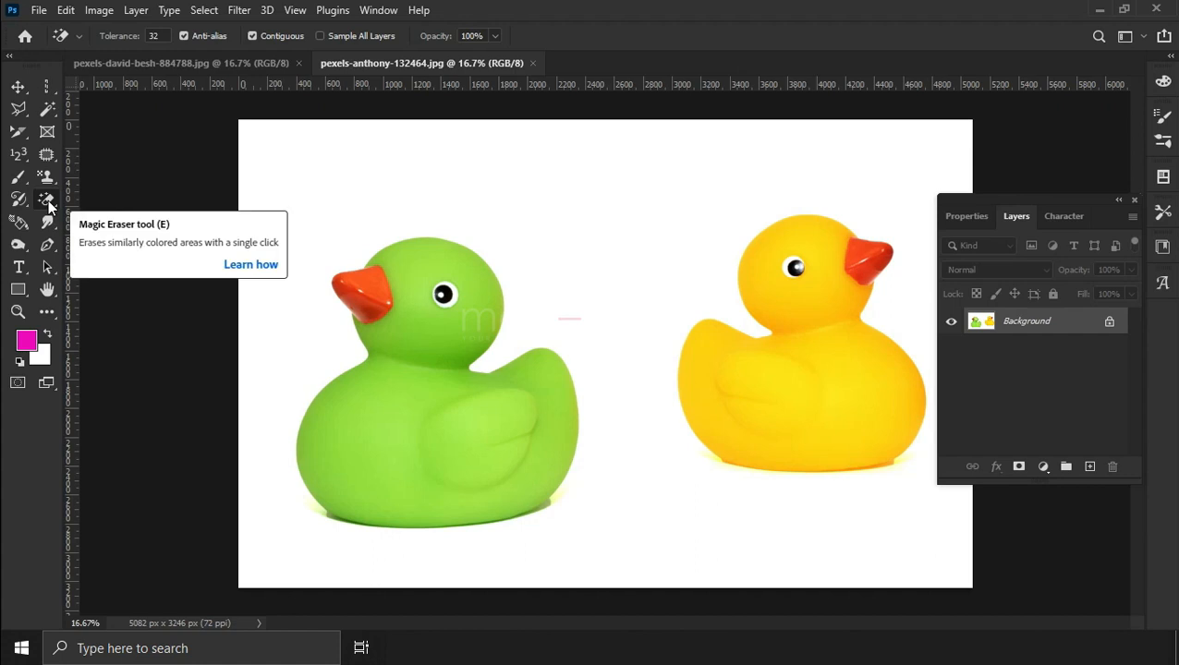
click(362, 301)
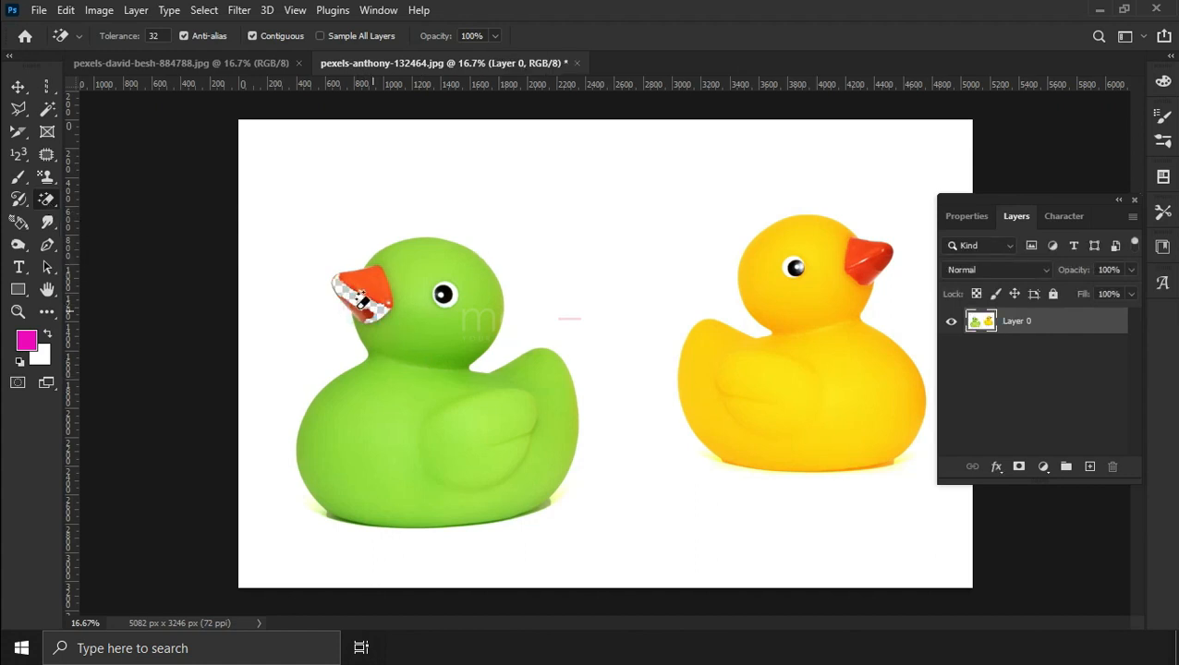
click(370, 289)
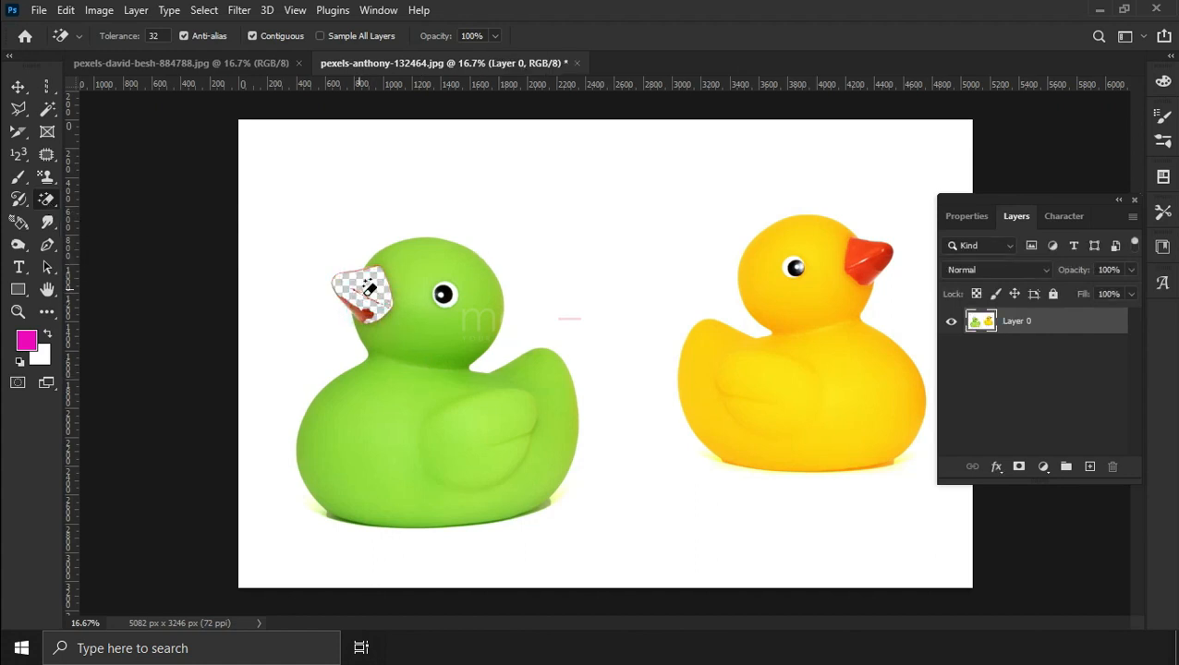
click(423, 334)
click(816, 351)
click(822, 273)
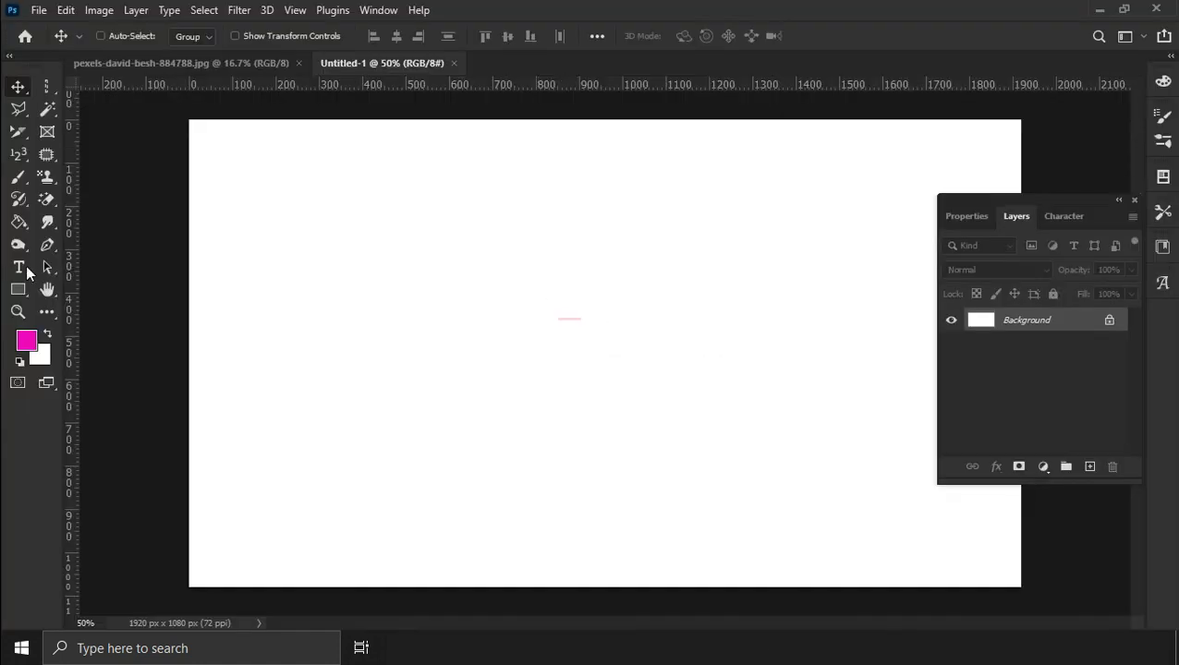
Select the Gradient tool and set the starting colour stop of its Foreground to Background gradient to green 0aed35.
click(18, 221)
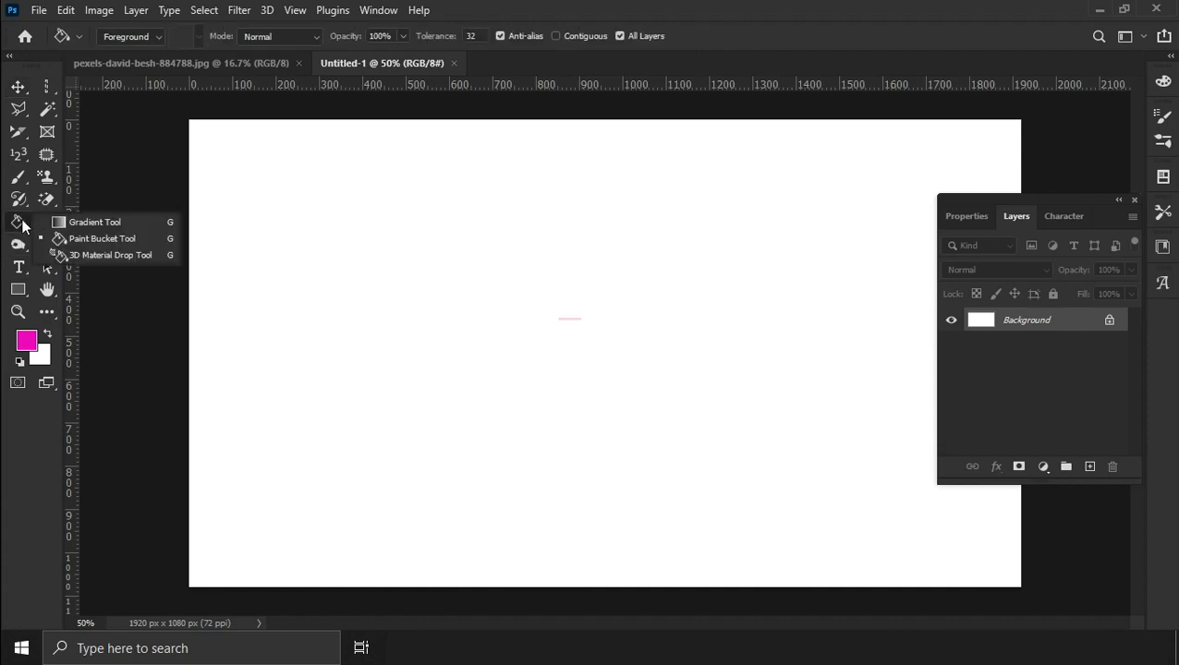
click(93, 223)
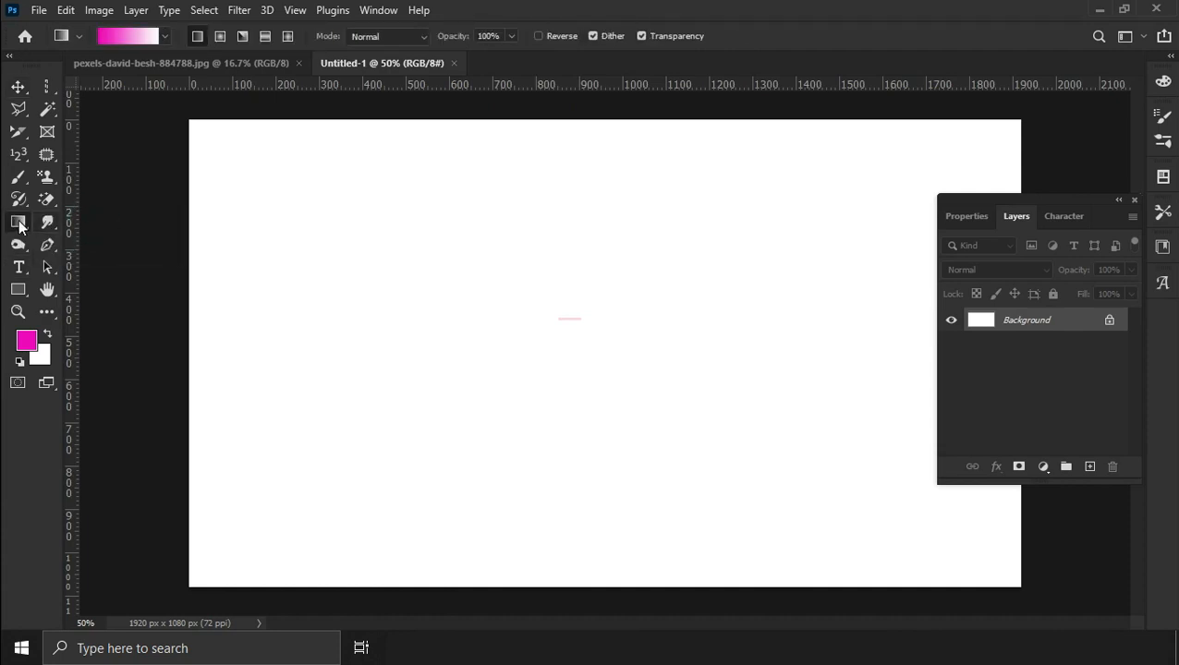
click(165, 37)
click(38, 68)
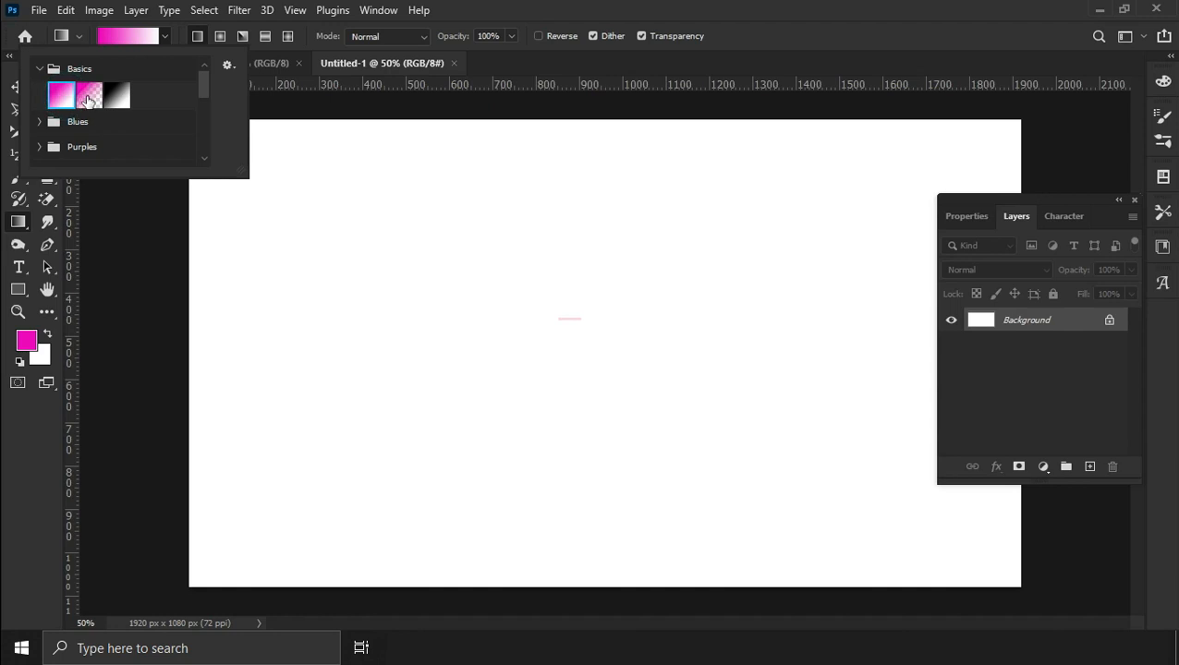
click(124, 37)
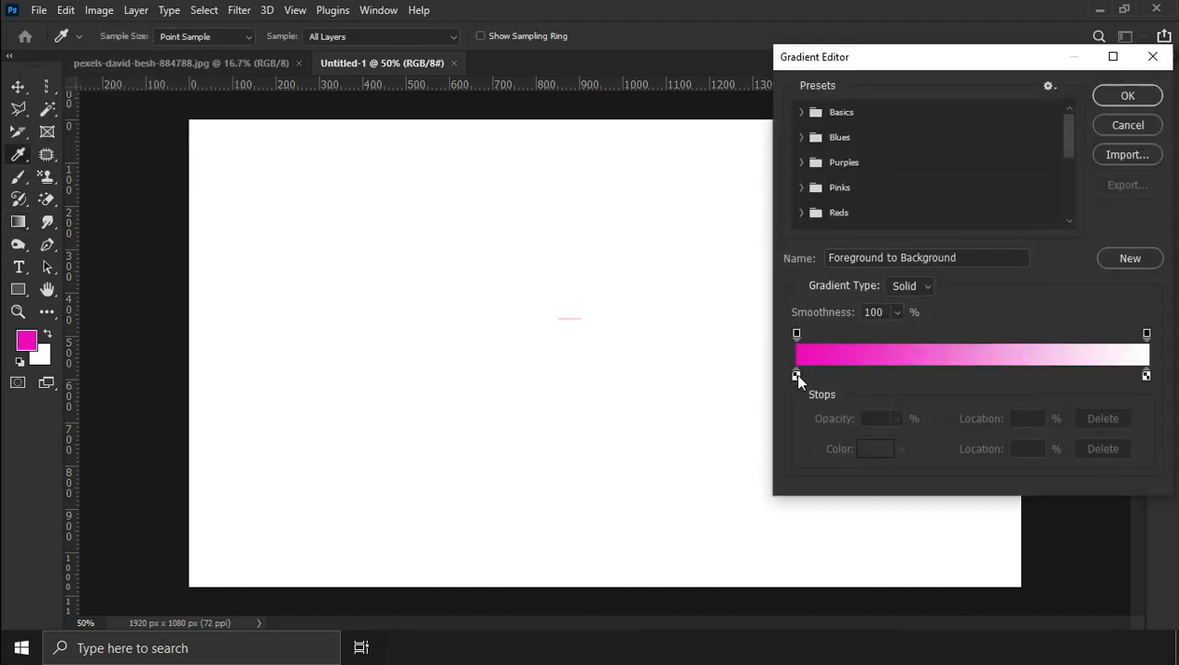
double_click(796, 376)
drag(301, 444, 298, 470)
click(474, 318)
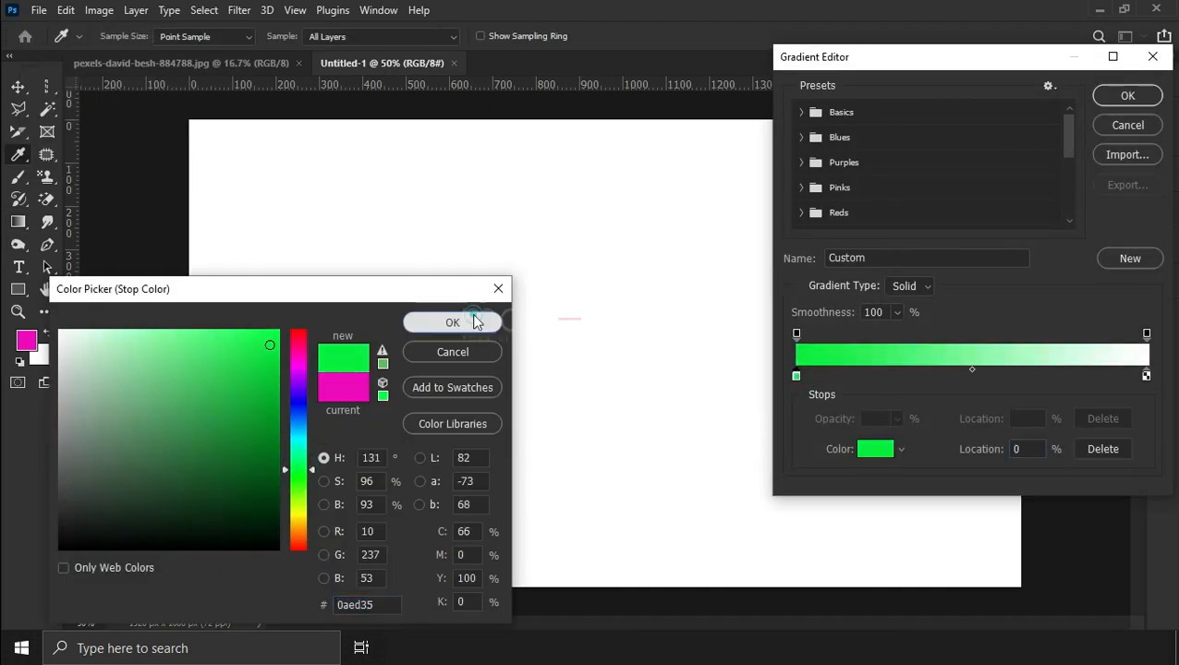
Set the gradient's end colour stop to blue and accept the custom gradient.
double_click(1147, 376)
click(297, 458)
drag(297, 455, 298, 431)
click(268, 372)
click(425, 321)
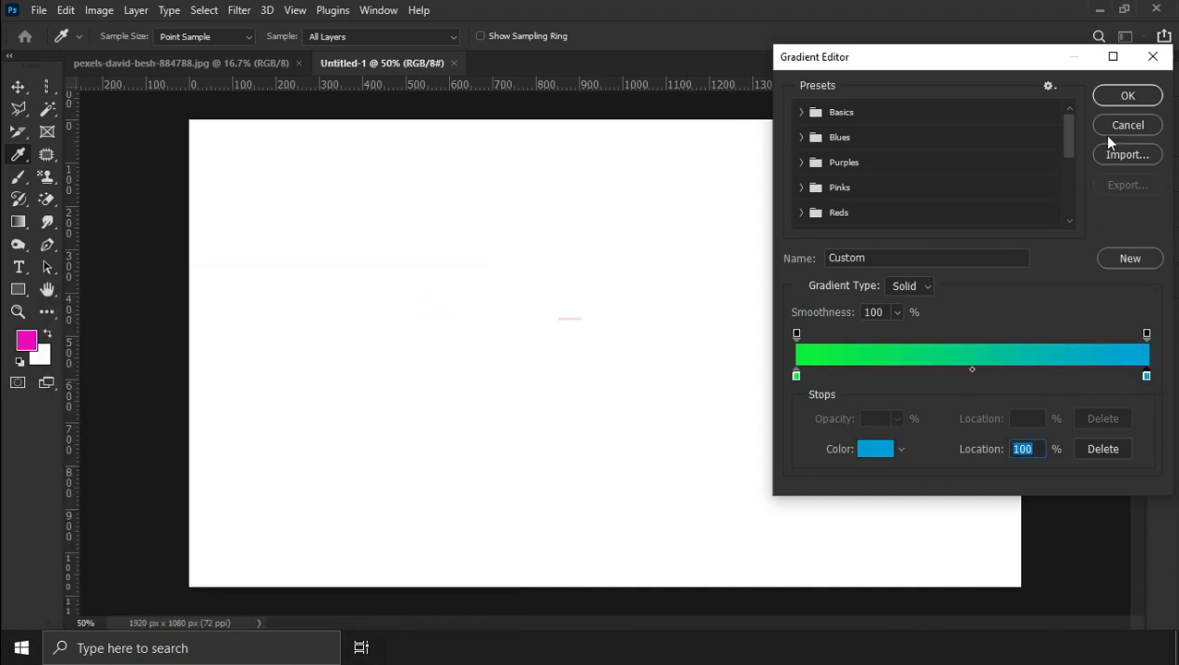
click(1122, 97)
Fill the blank canvas successively with linear, radial, angle, reflected and diamond versions of the green-to-blue gradient.
drag(297, 470, 662, 231)
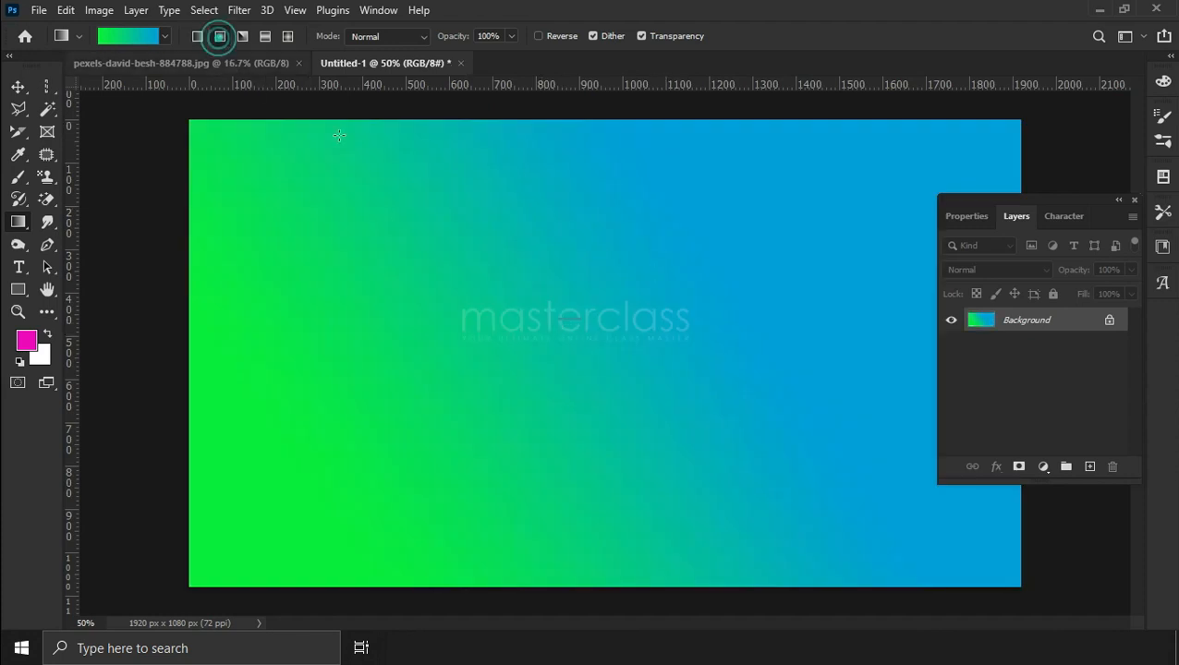
drag(800, 247, 800, 247)
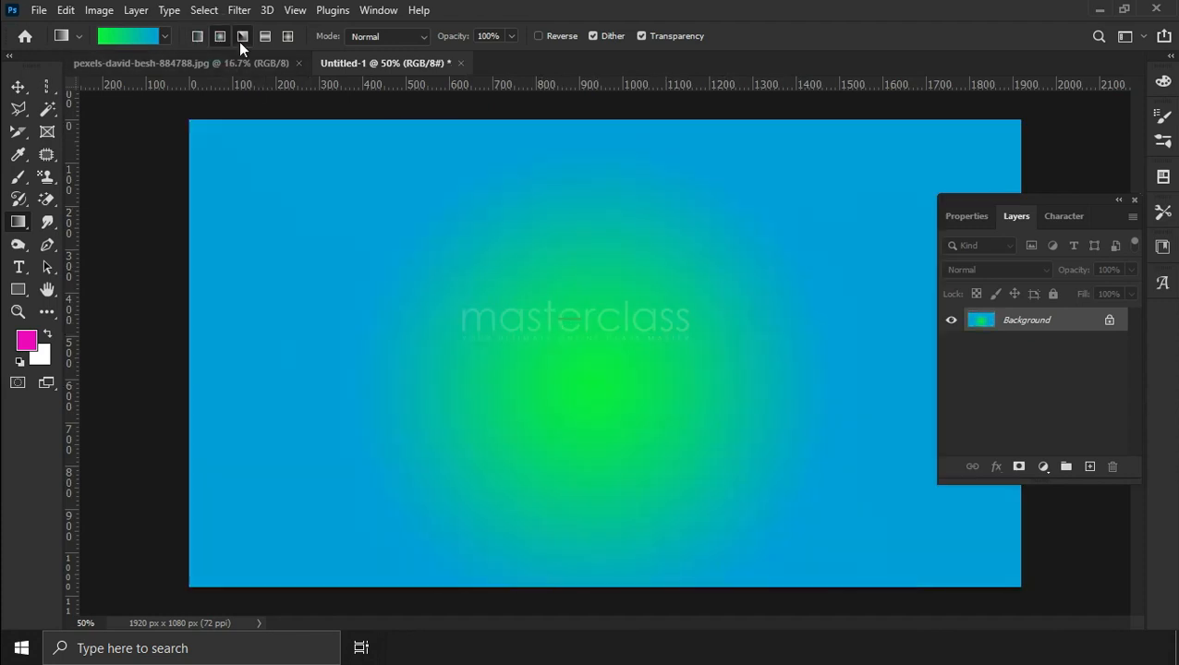
drag(650, 408, 652, 406)
click(265, 35)
drag(545, 426, 745, 274)
click(287, 36)
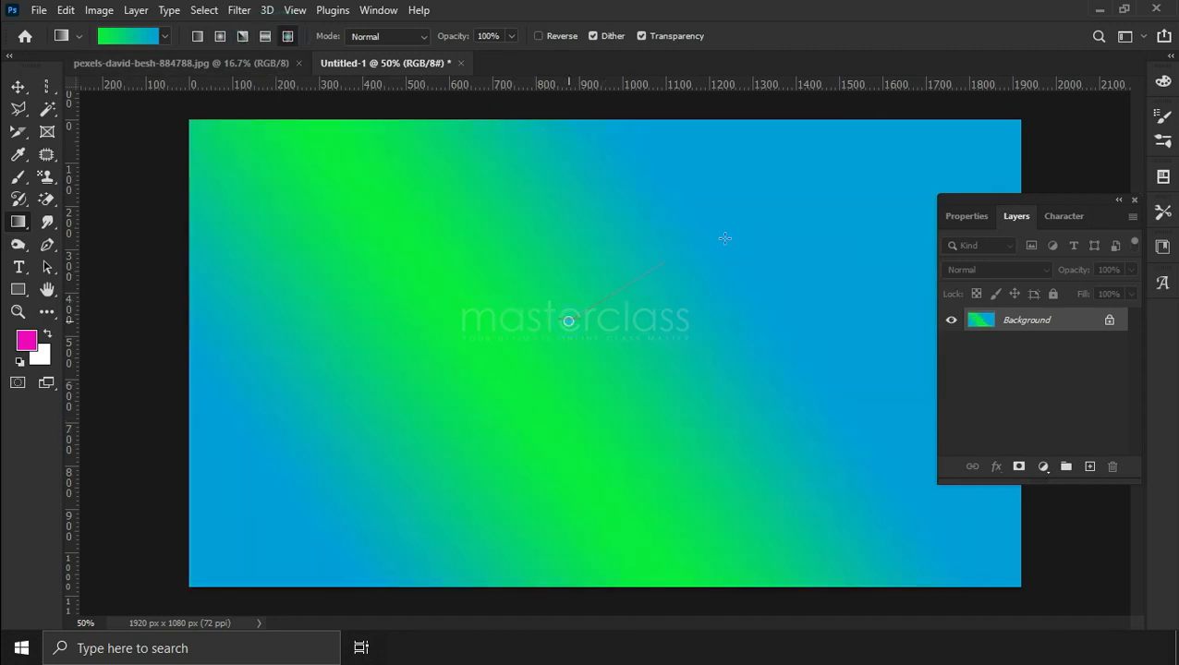
drag(570, 318, 511, 278)
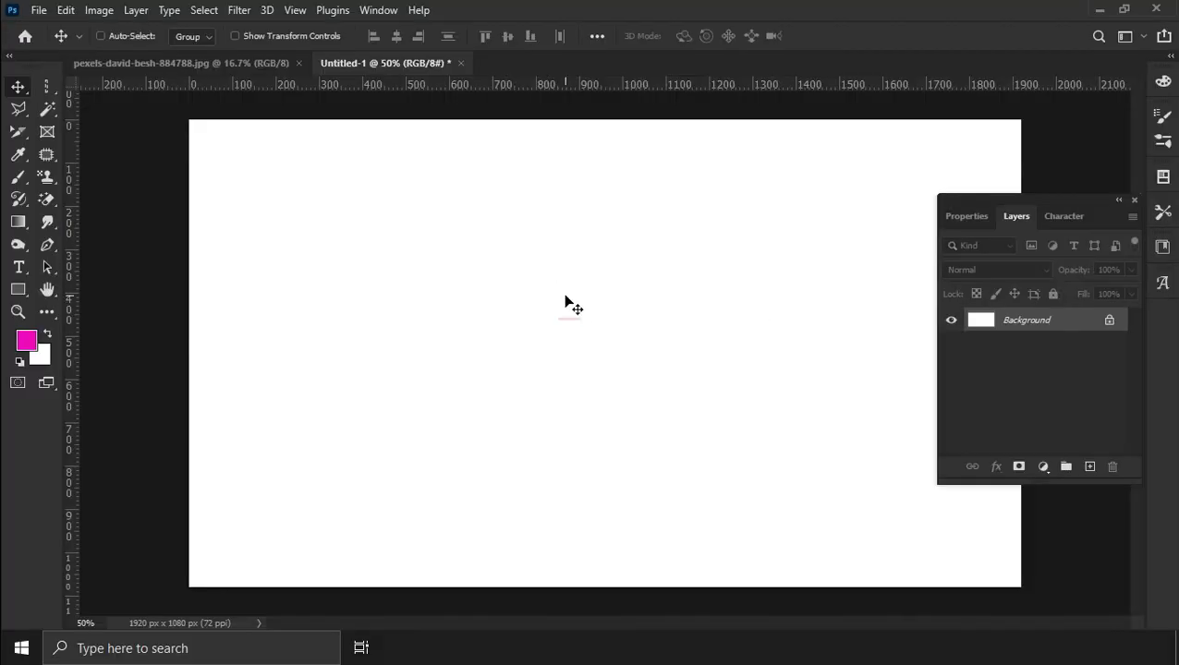
Select the Paint Bucket tool, set the foreground colour to olive yellow b5b13f and fill the white canvas.
right_click(25, 228)
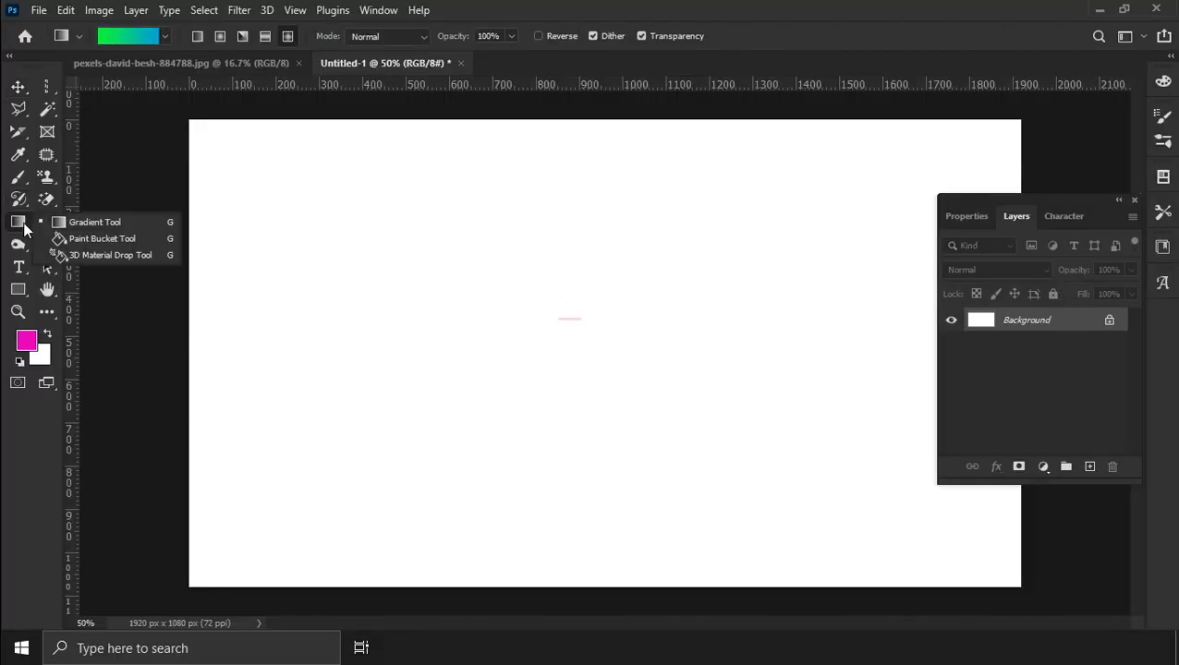
click(117, 233)
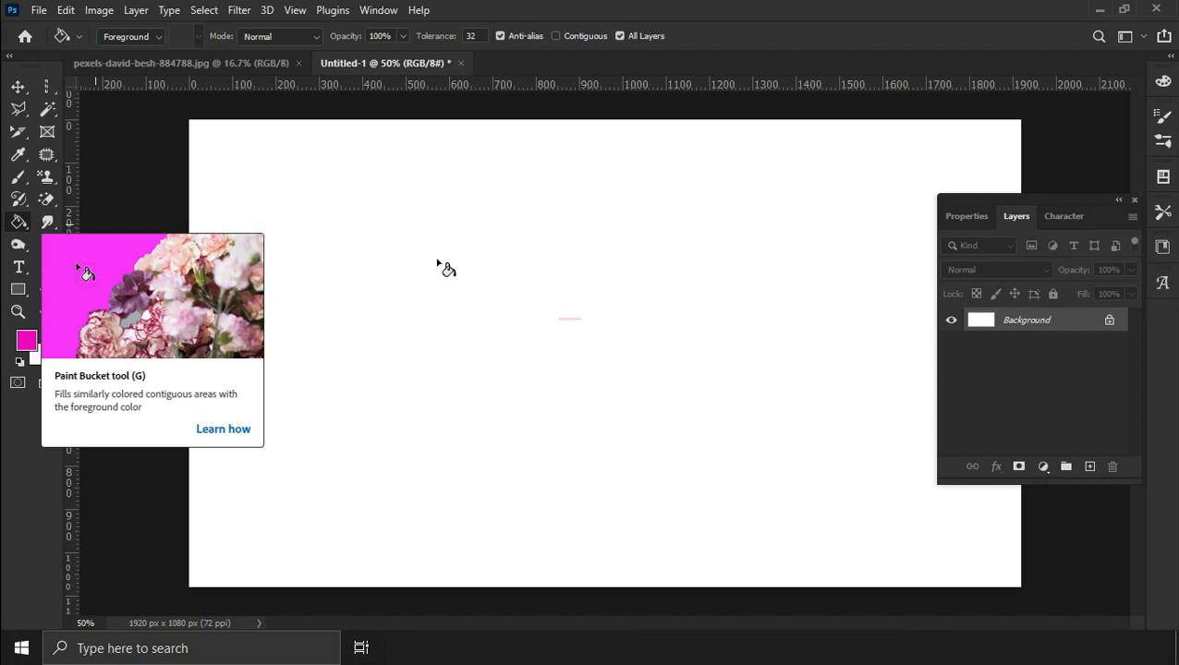
click(26, 344)
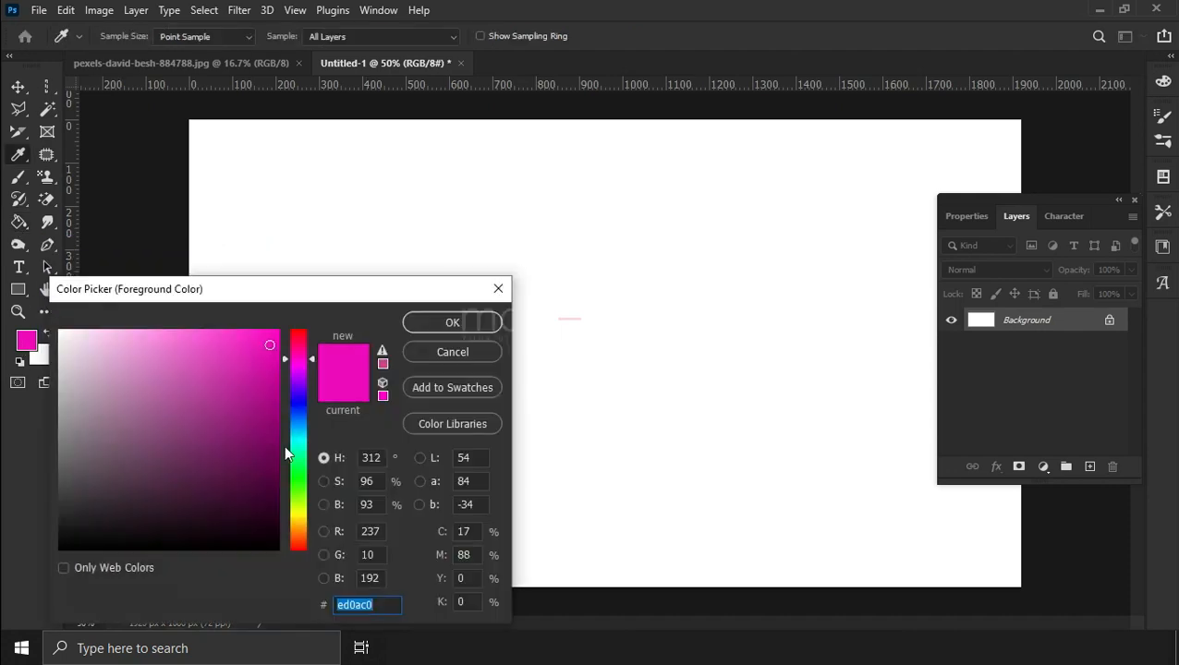
click(294, 512)
drag(211, 418, 203, 395)
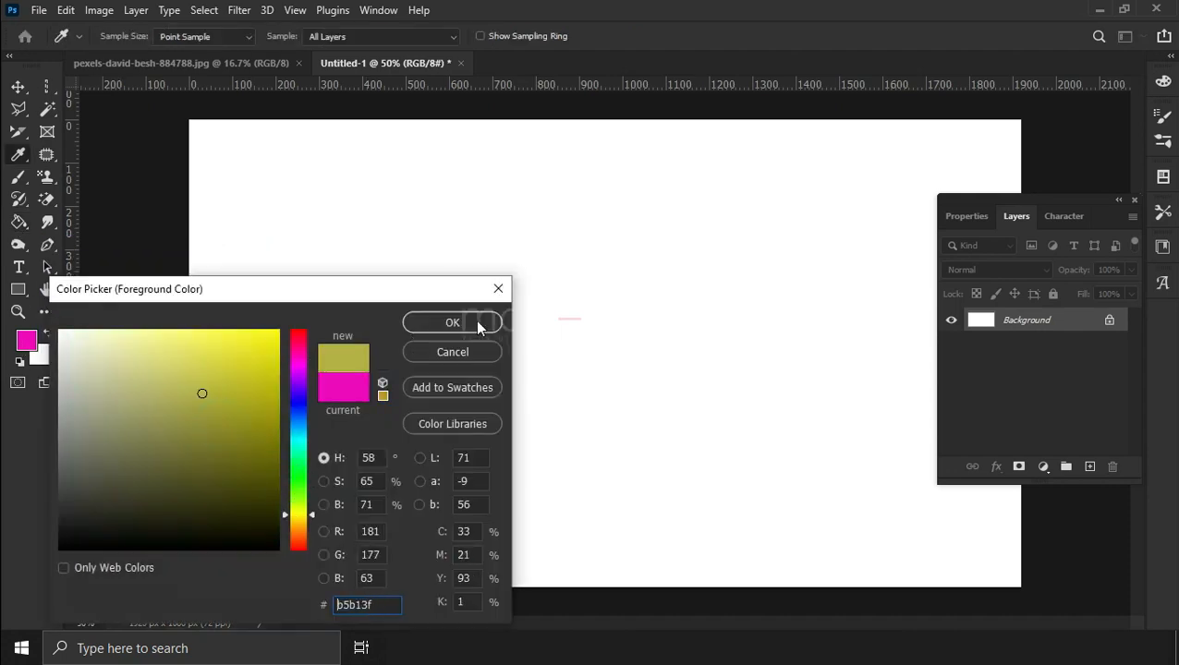
click(477, 321)
click(567, 287)
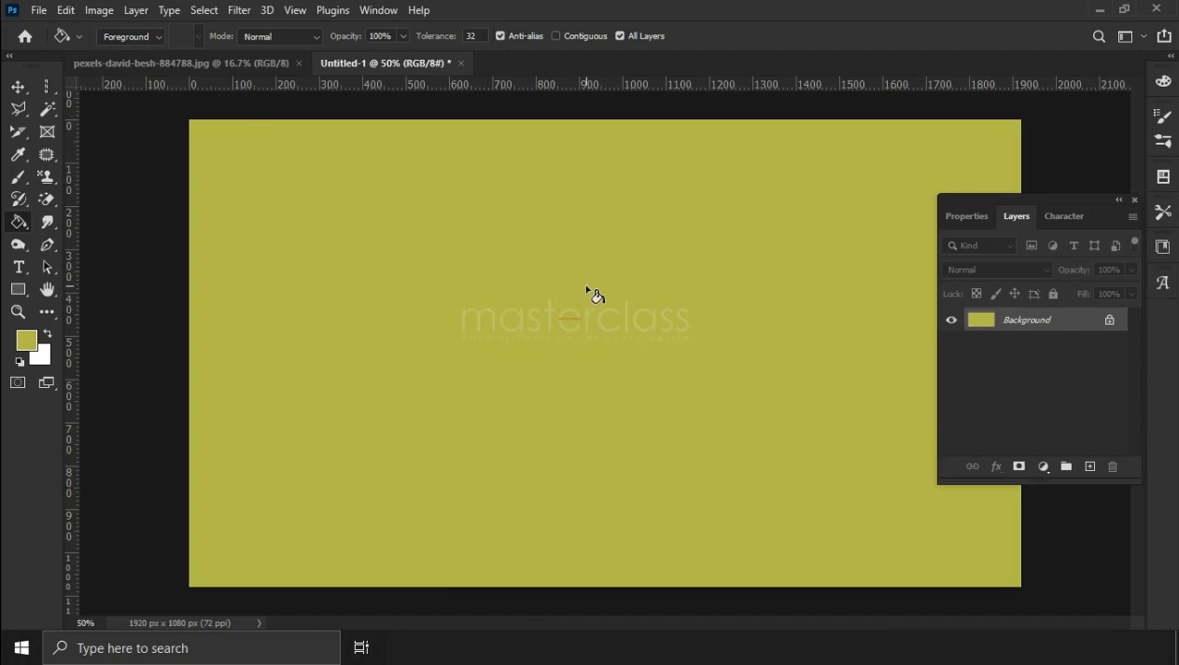
Change the foreground colour to blue 3573a8 and fill the canvas with it.
click(28, 342)
drag(298, 514, 286, 422)
click(210, 405)
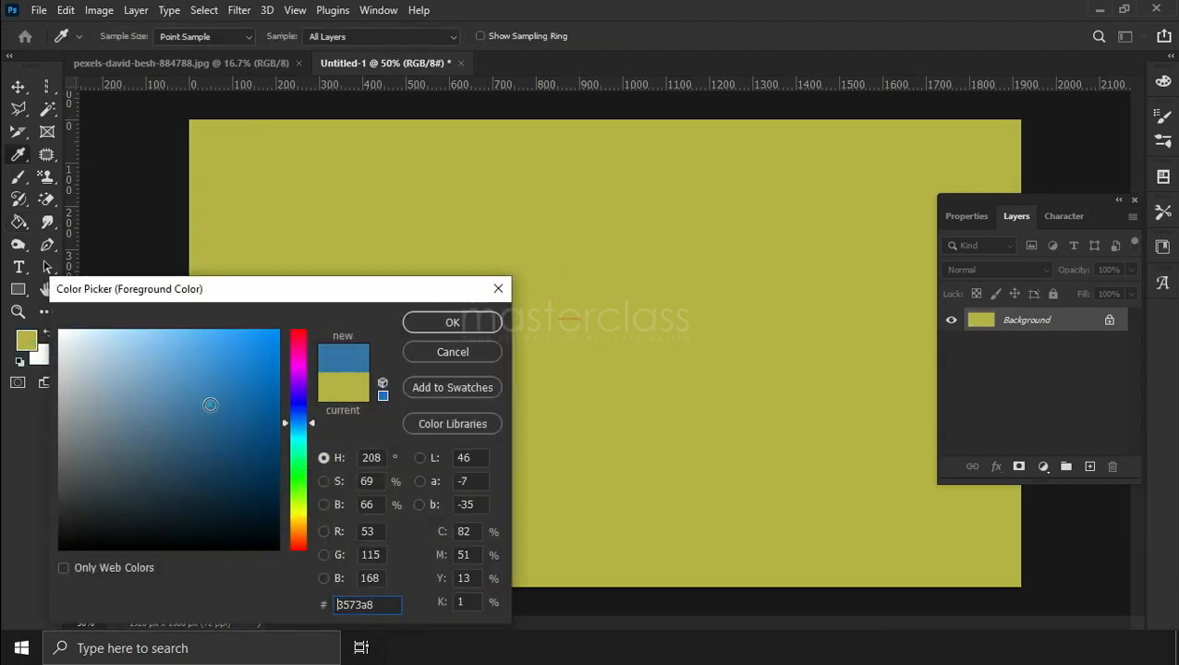
click(463, 322)
click(576, 319)
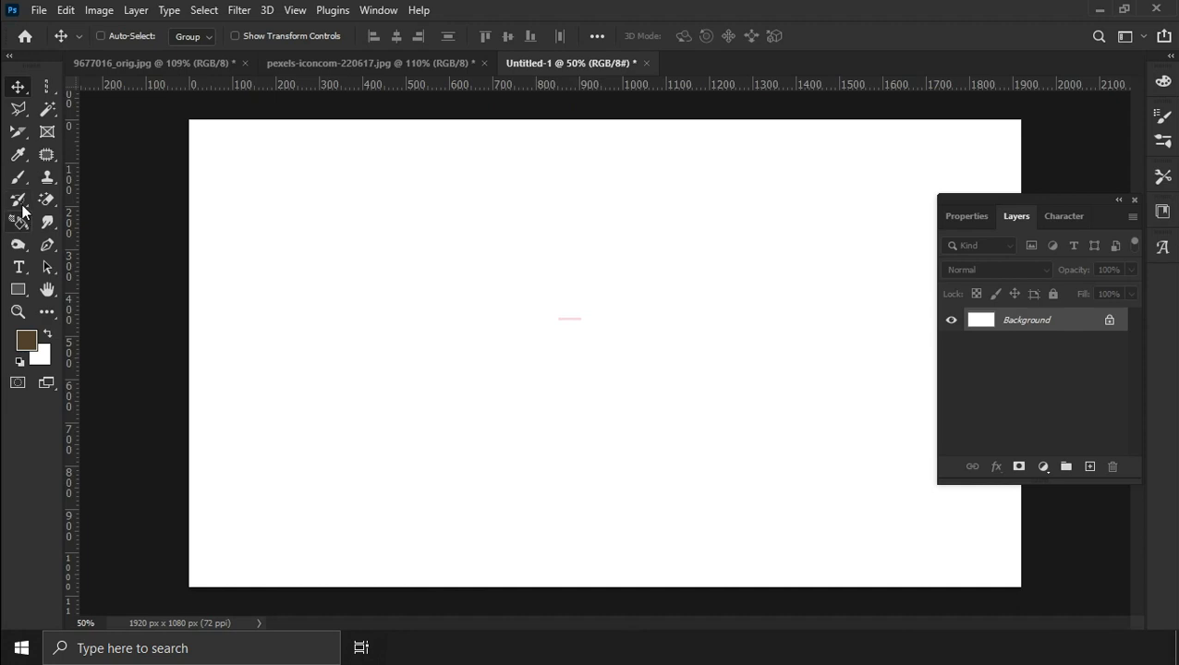
Select the 3D Material Eyedropper tool, and draw two brown rectangles side by side on the canvas with the Rectangle tool.
click(16, 155)
click(111, 168)
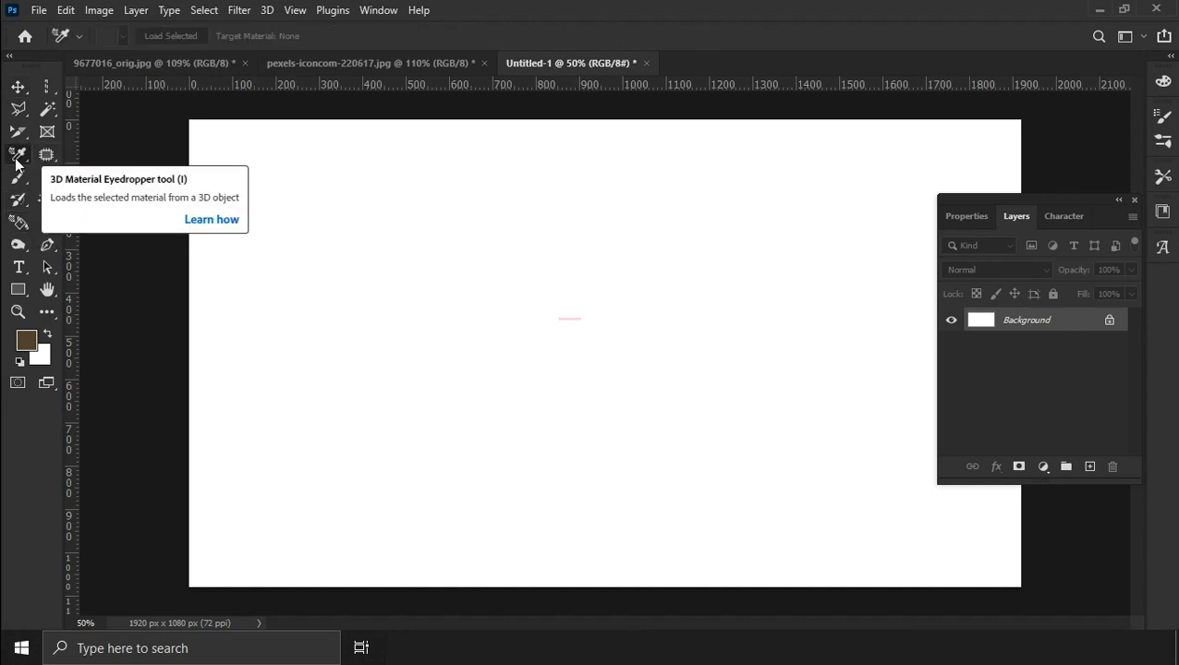
click(19, 289)
click(101, 308)
drag(252, 162, 454, 340)
drag(647, 151, 868, 354)
Show the 3D panel below the rectangles and turn the Rectangle 2 layer into a 3D extrusion.
click(379, 10)
click(429, 109)
drag(767, 146, 578, 372)
click(267, 11)
click(337, 126)
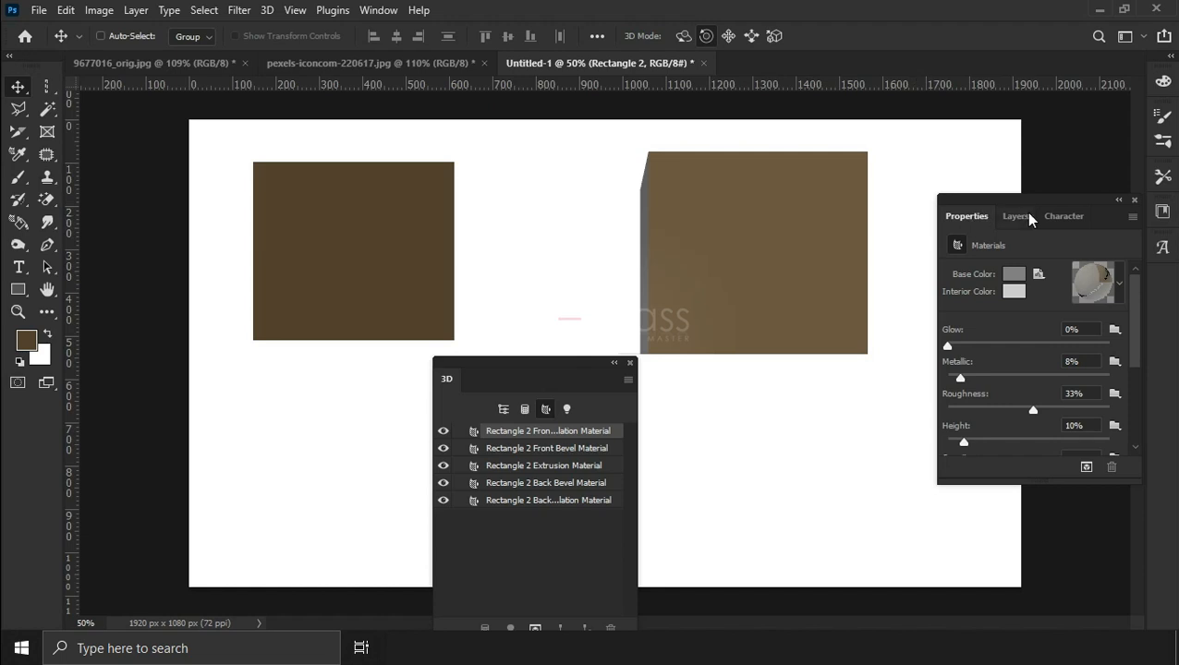
Select the Rectangle 1 layer and turn it into a 3D extrusion.
click(1014, 216)
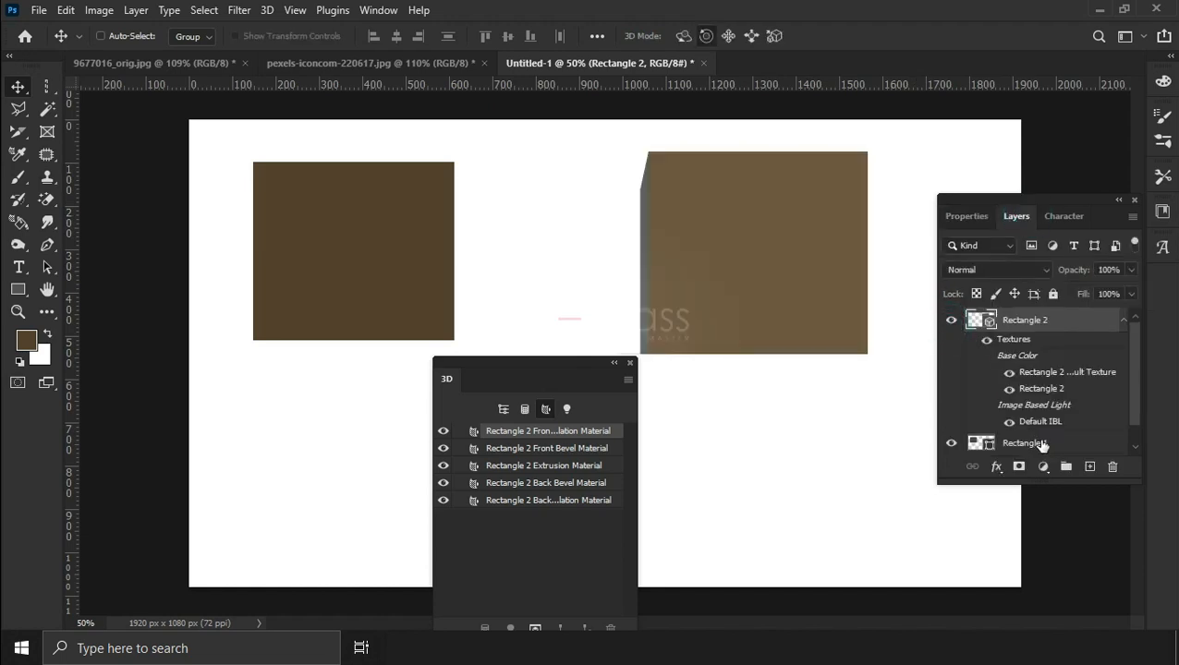
click(1041, 445)
click(268, 9)
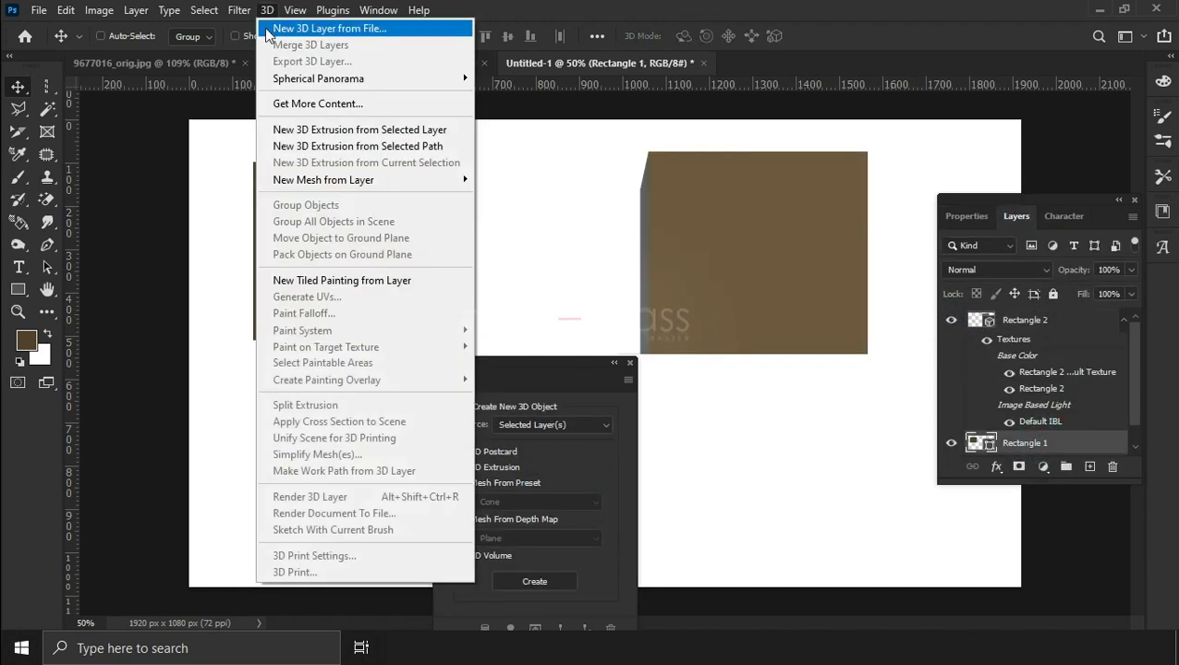
click(340, 125)
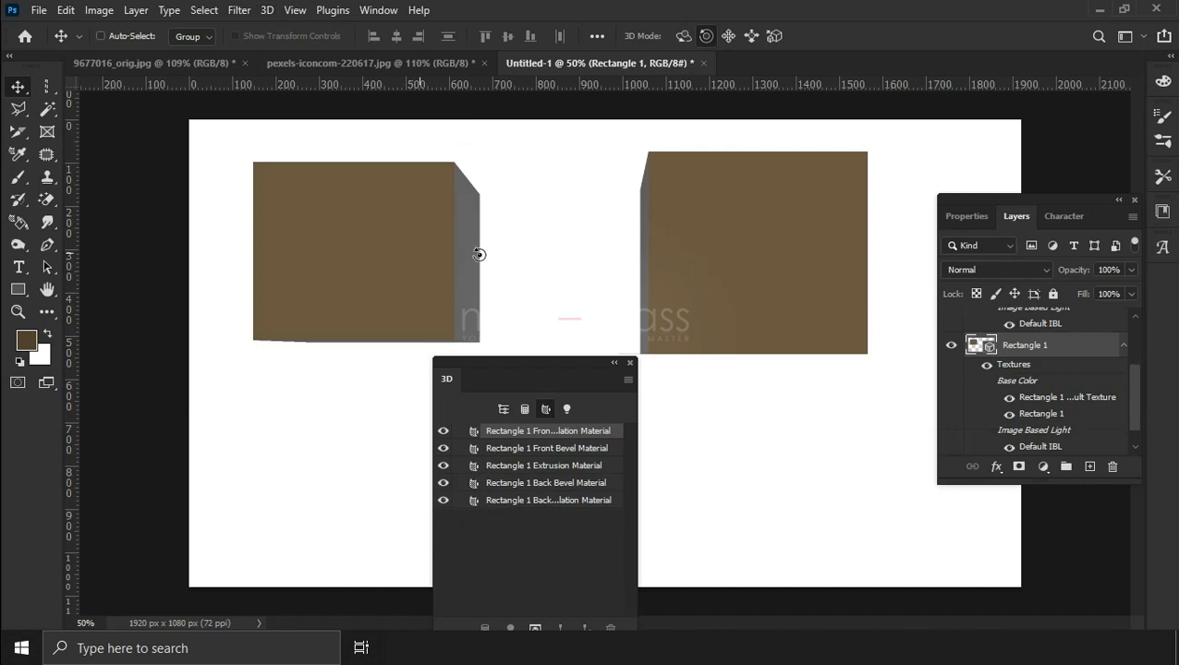
List the 3D object's materials and apply the red dotted material preset to Rectangle 1's front inflation material.
drag(508, 363, 507, 337)
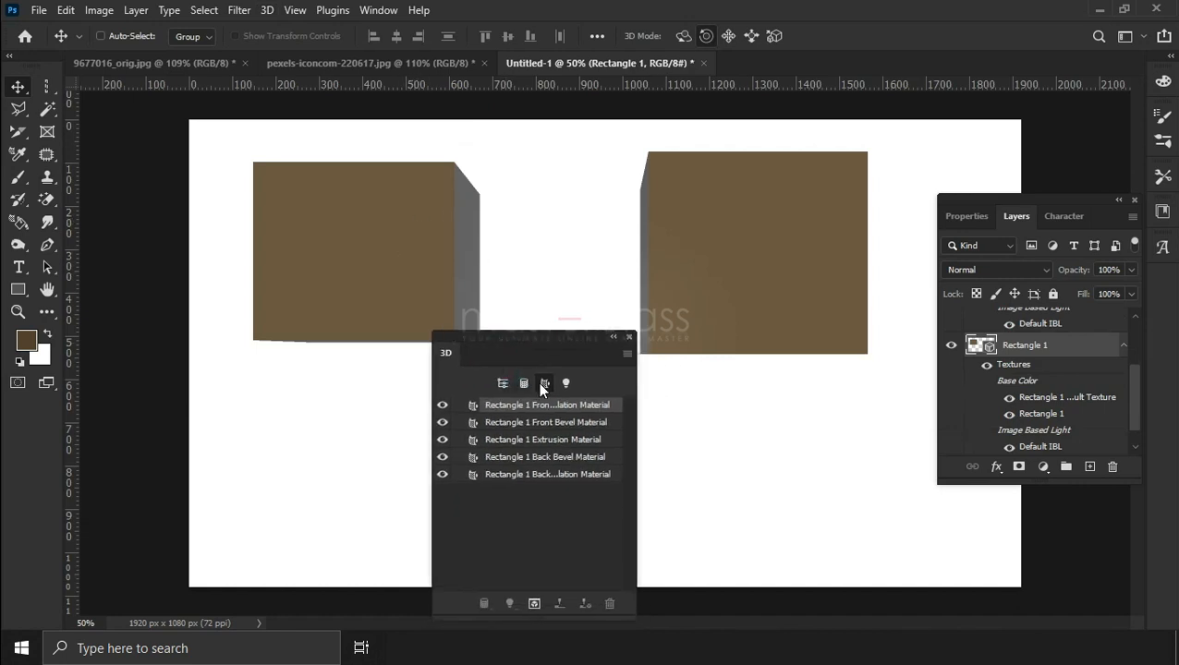
click(523, 384)
click(504, 384)
click(546, 384)
click(966, 217)
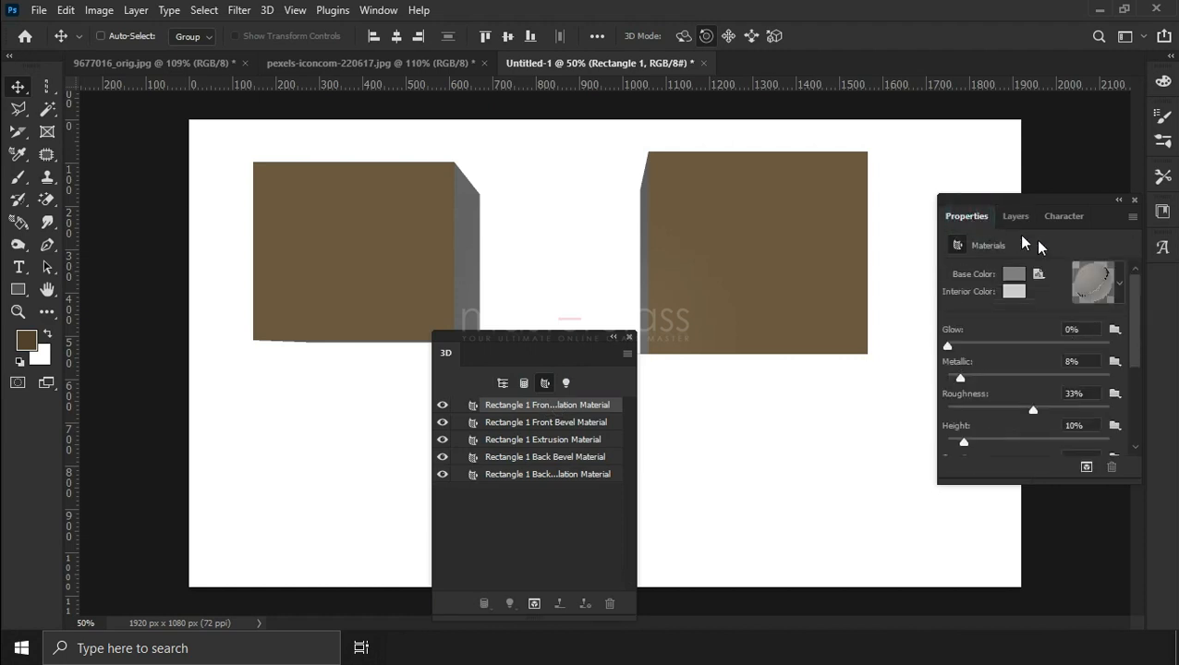
click(1113, 286)
click(1081, 397)
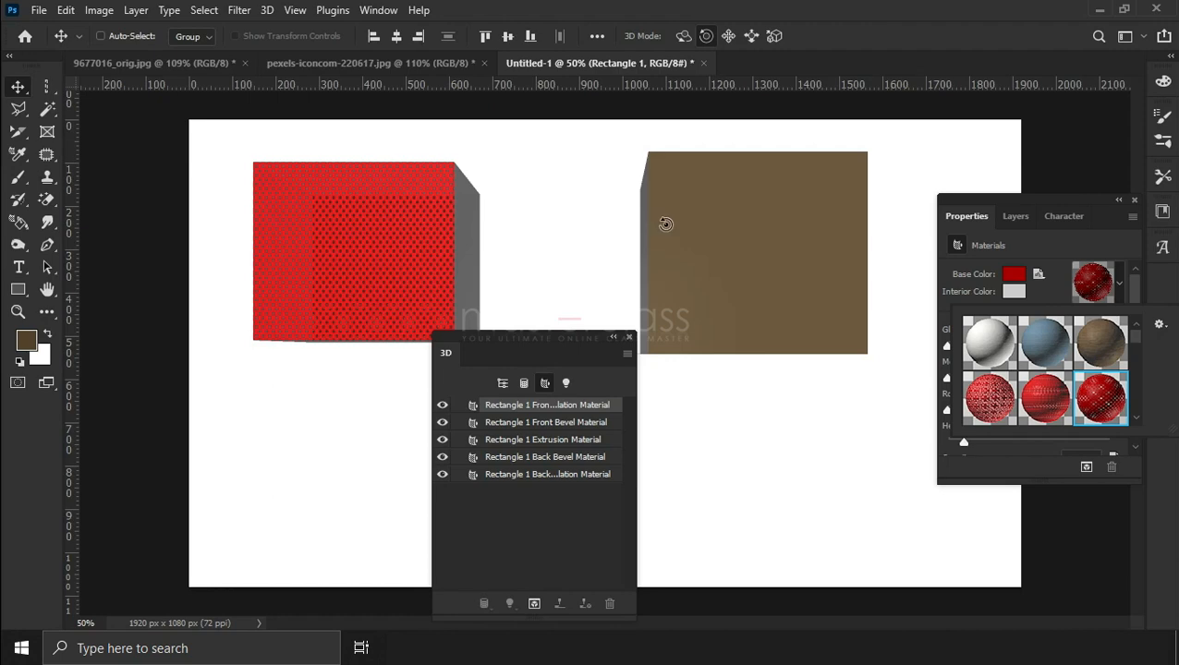
Sample the red dotted material from the front face of Rectangle 1 with the 3D Material Eyedropper tool.
right_click(16, 157)
click(74, 169)
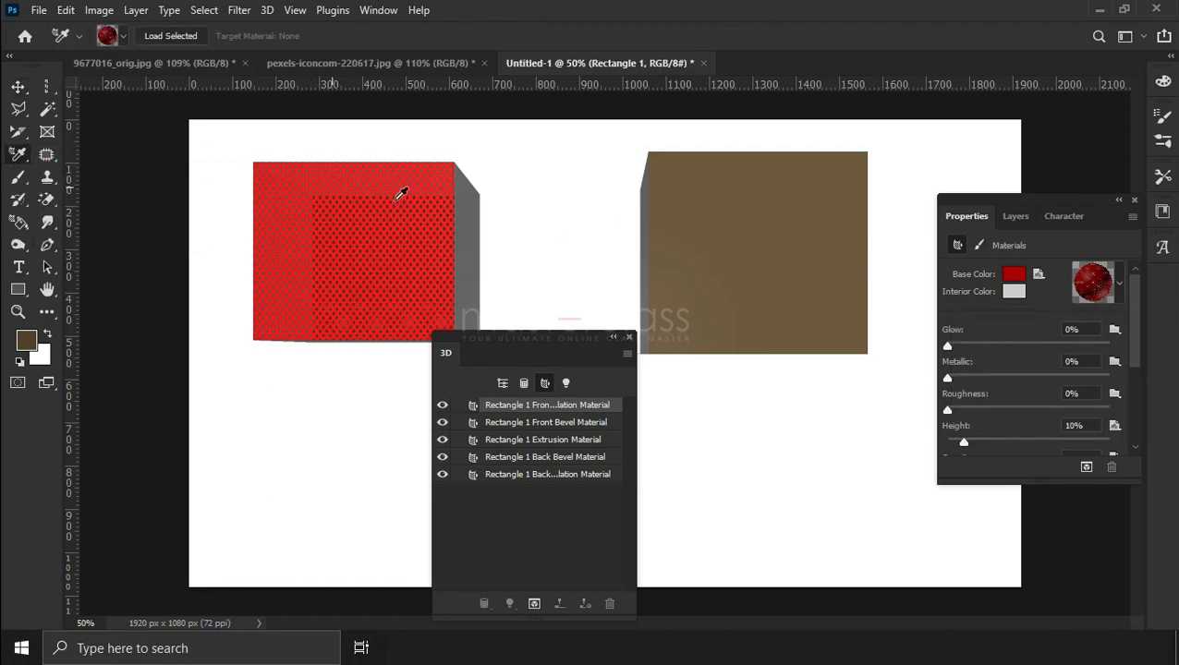
click(459, 245)
click(408, 266)
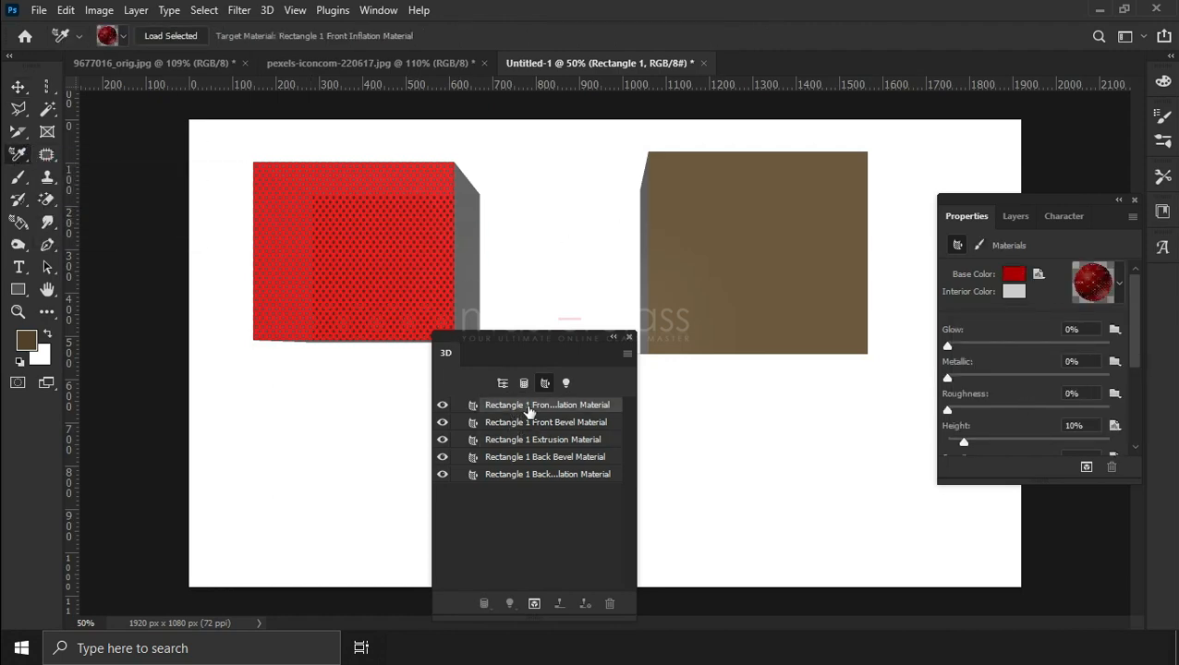
Select the Rectangle 2 layer and apply the sampled red dotted material to its front face with the 3D Material Drop tool.
click(1016, 218)
scroll(1036, 370, down, 2)
scroll(1037, 338, up, 2)
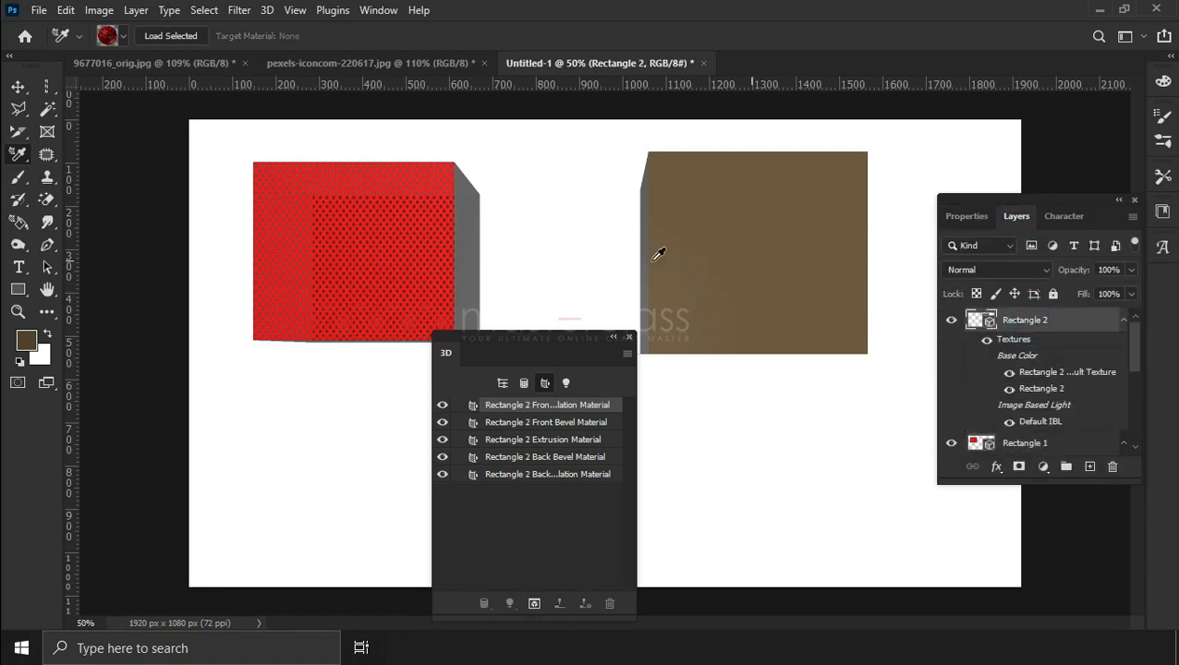
right_click(15, 226)
click(97, 255)
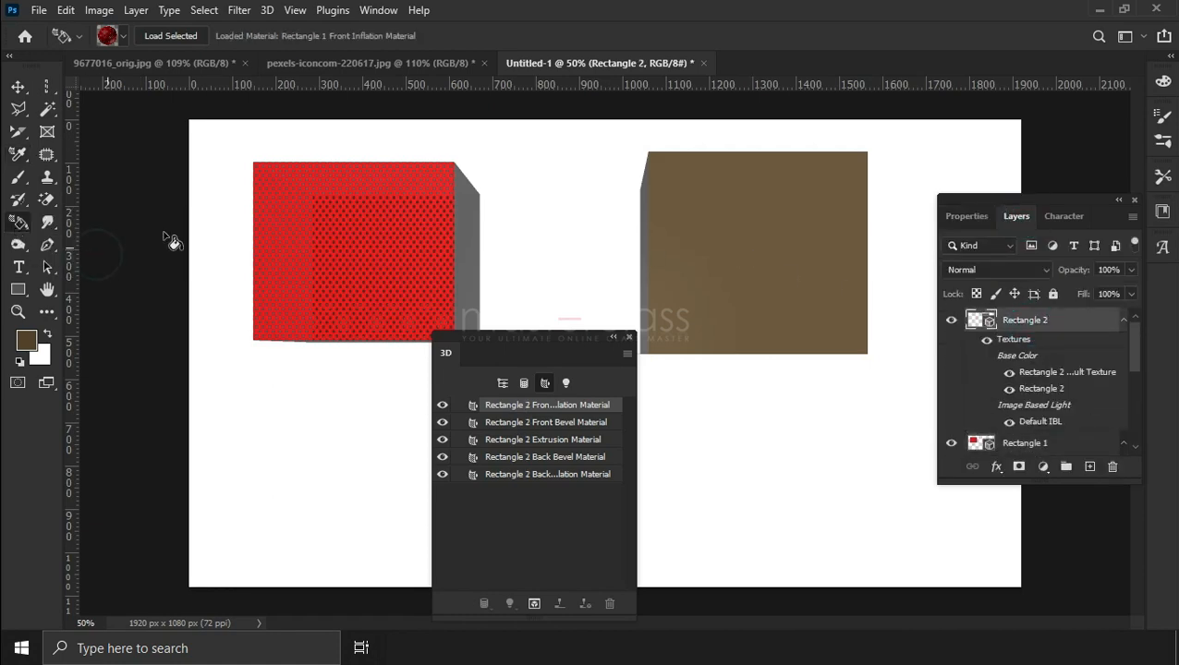
click(733, 212)
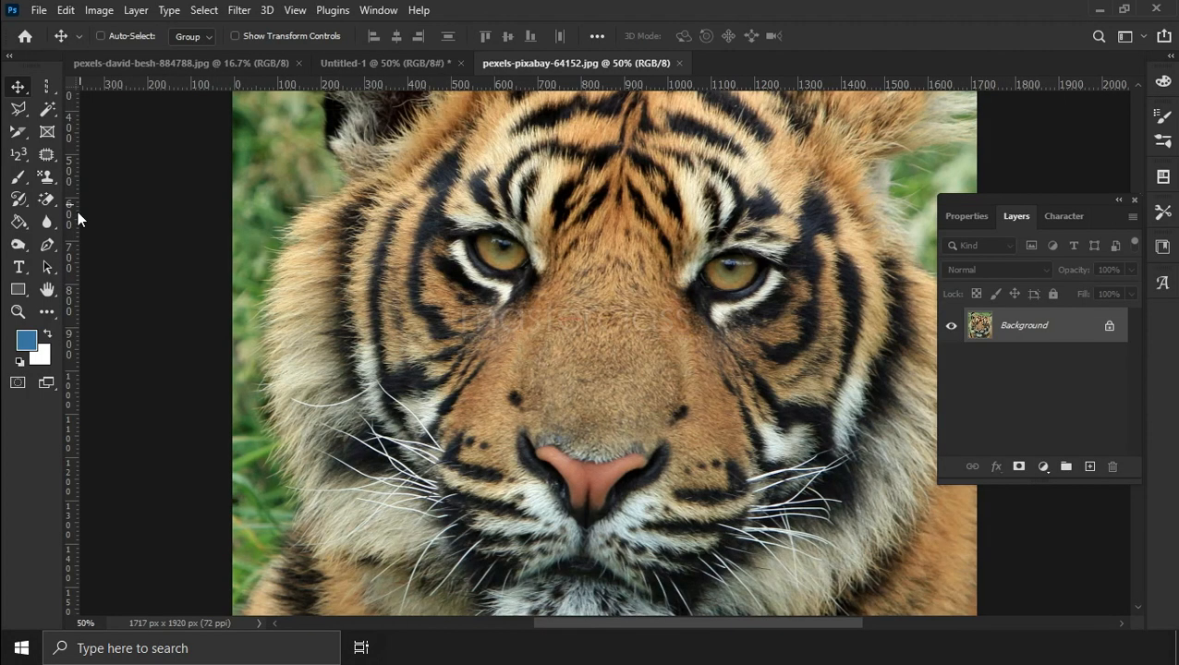
Try blurring the fur beside the tiger's nose with the Blur tool at 495 px brush size and 100% strength.
click(47, 224)
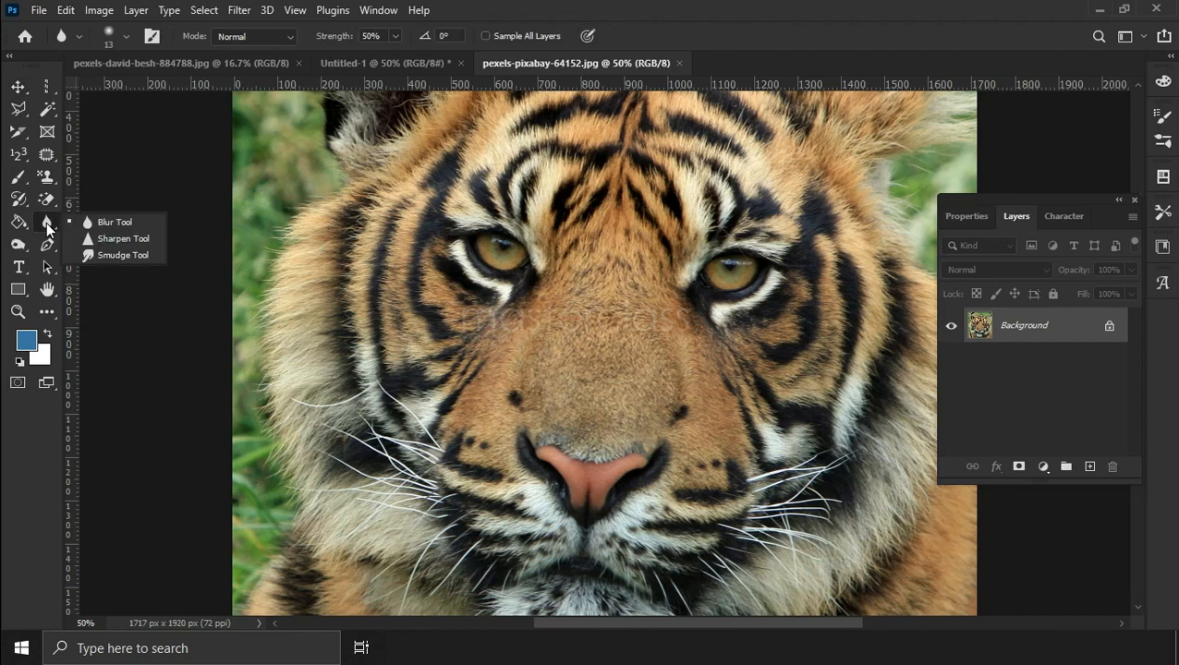
click(104, 224)
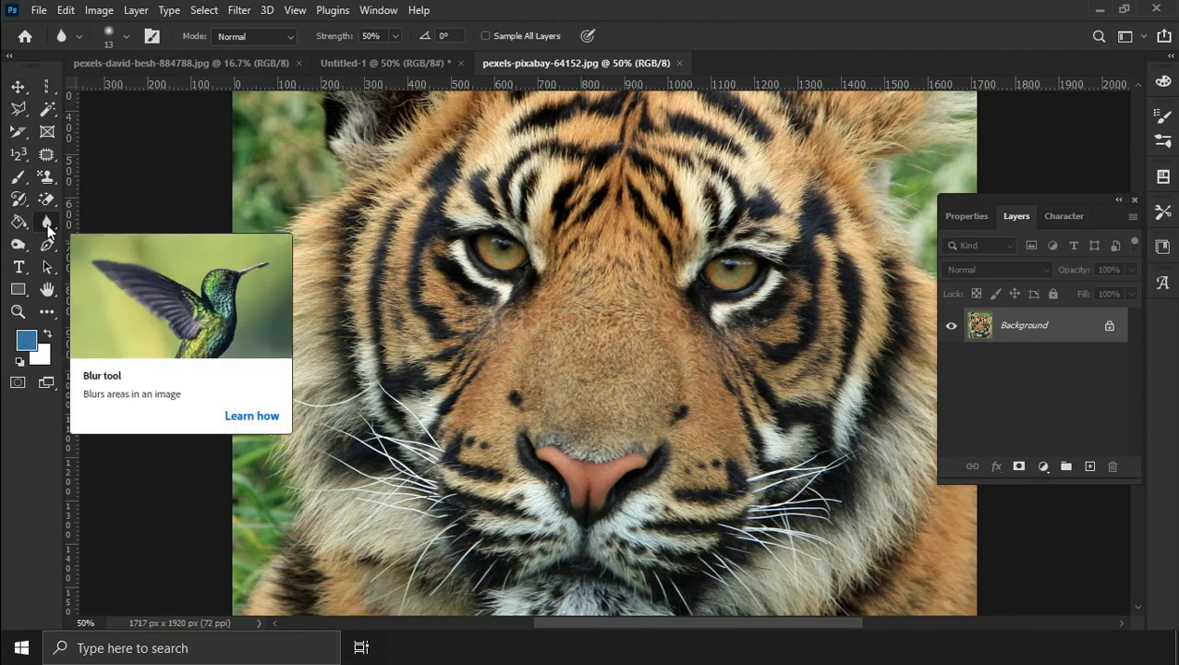
click(125, 36)
mouse_move(111, 91)
mouse_down()
mouse_move(164, 102)
mouse_move(196, 92)
mouse_up()
drag(394, 39, 463, 69)
mouse_move(484, 281)
mouse_down()
mouse_move(490, 313)
mouse_move(556, 316)
mouse_up()
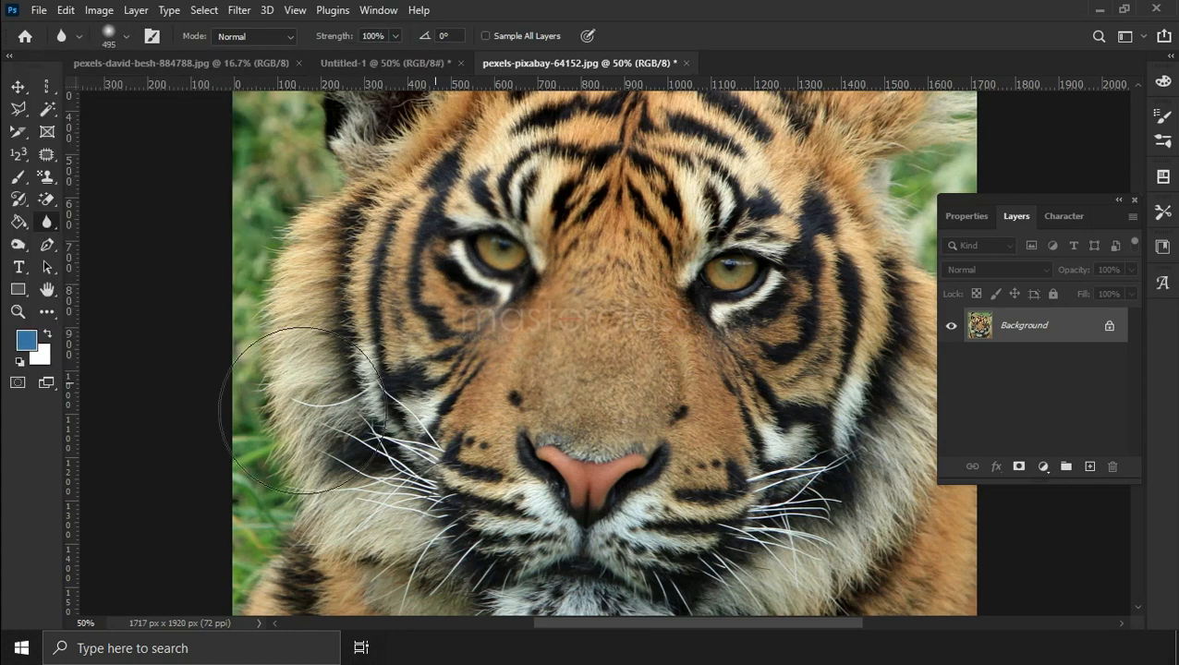
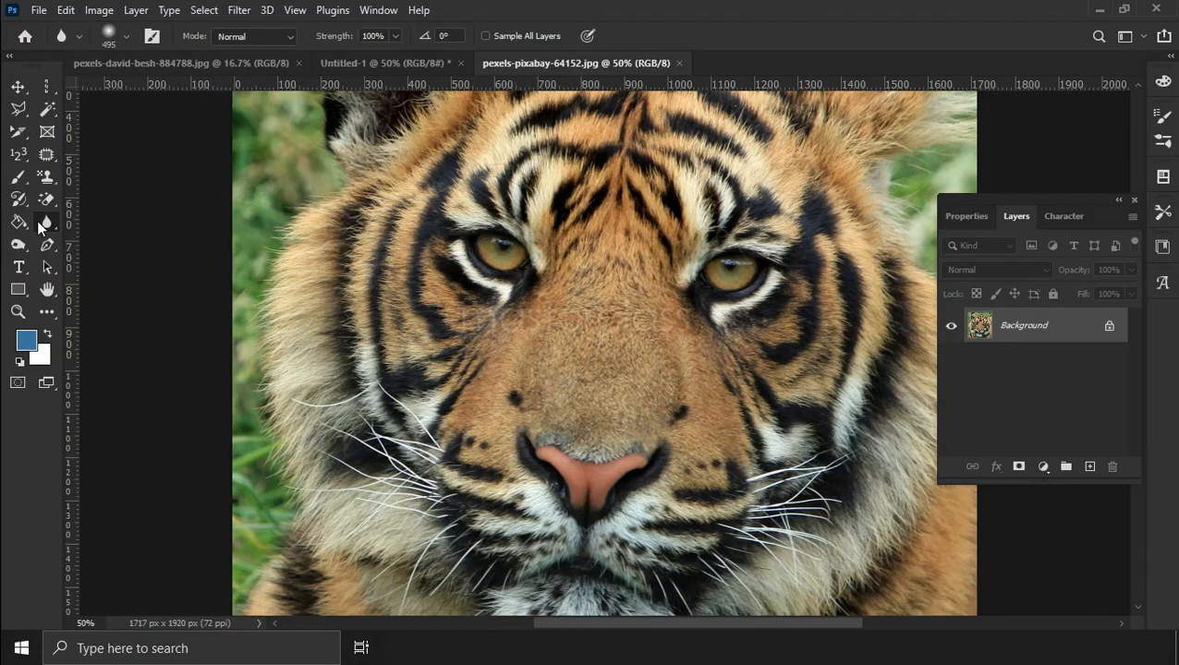
Sharpen the tiger's fur and eye areas with the Sharpen tool at 400 px brush size and 100% strength.
right_click(47, 222)
click(96, 238)
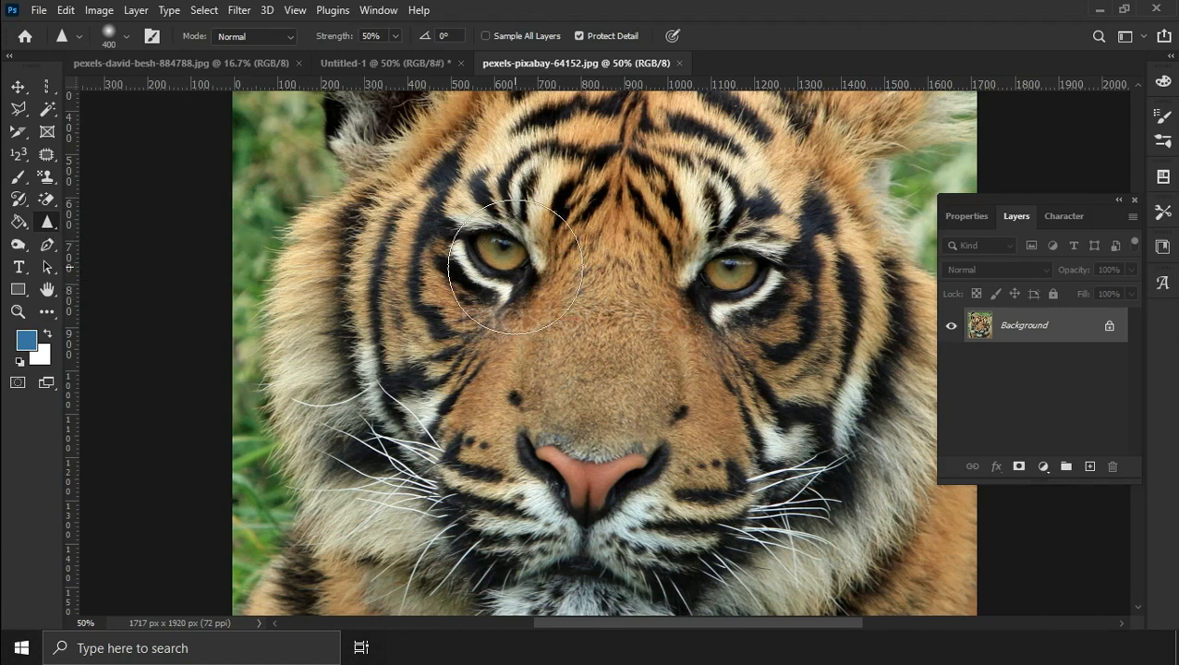
drag(402, 56, 442, 55)
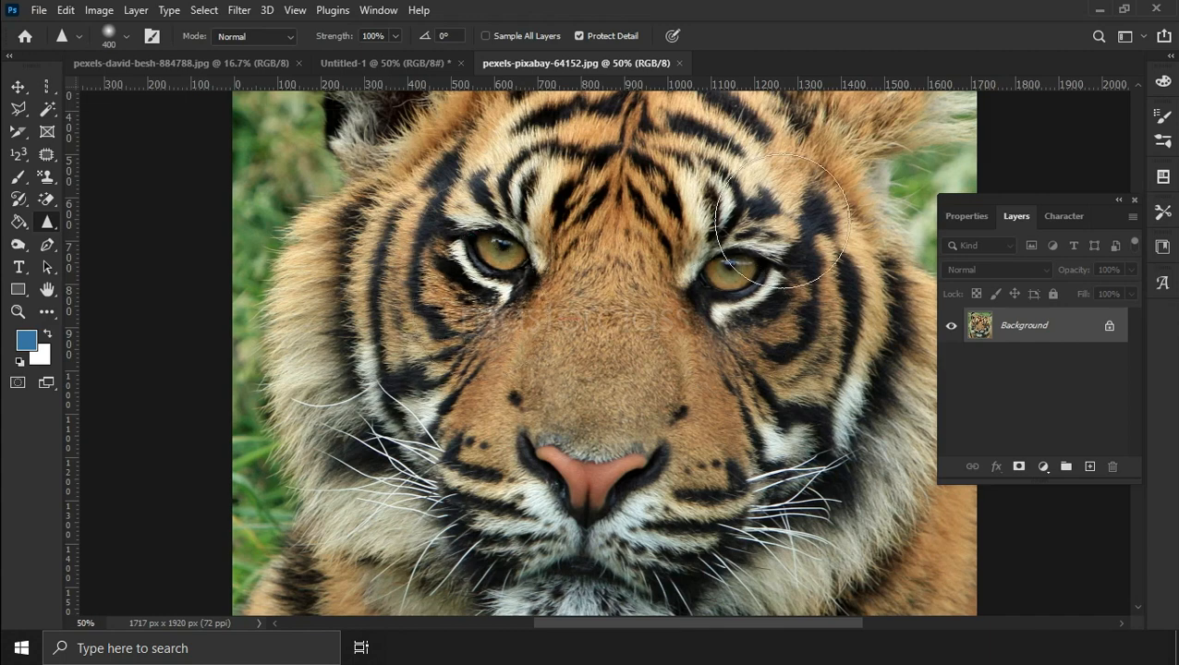
drag(448, 227, 344, 236)
mouse_move(340, 279)
mouse_down()
mouse_move(441, 328)
mouse_move(492, 228)
mouse_up()
drag(726, 246, 627, 320)
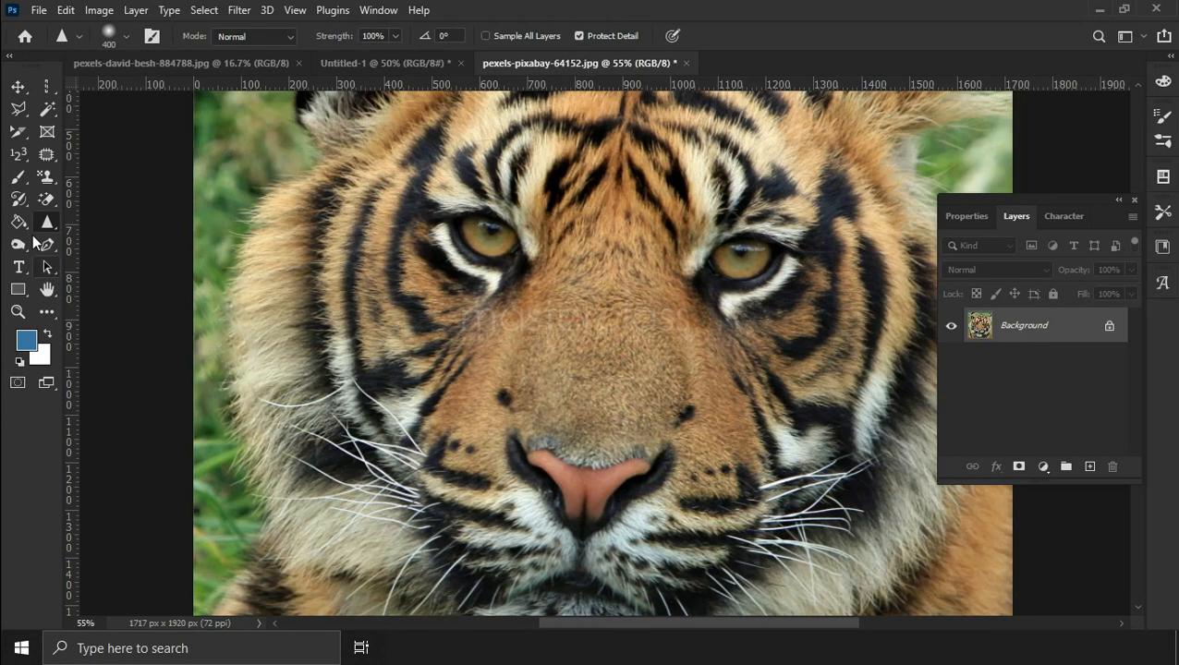
Smudge the fur outward along both sides of the tiger's face using a 300 px Hard Round Pressure Opacity brush at 27% strength.
right_click(47, 222)
click(130, 255)
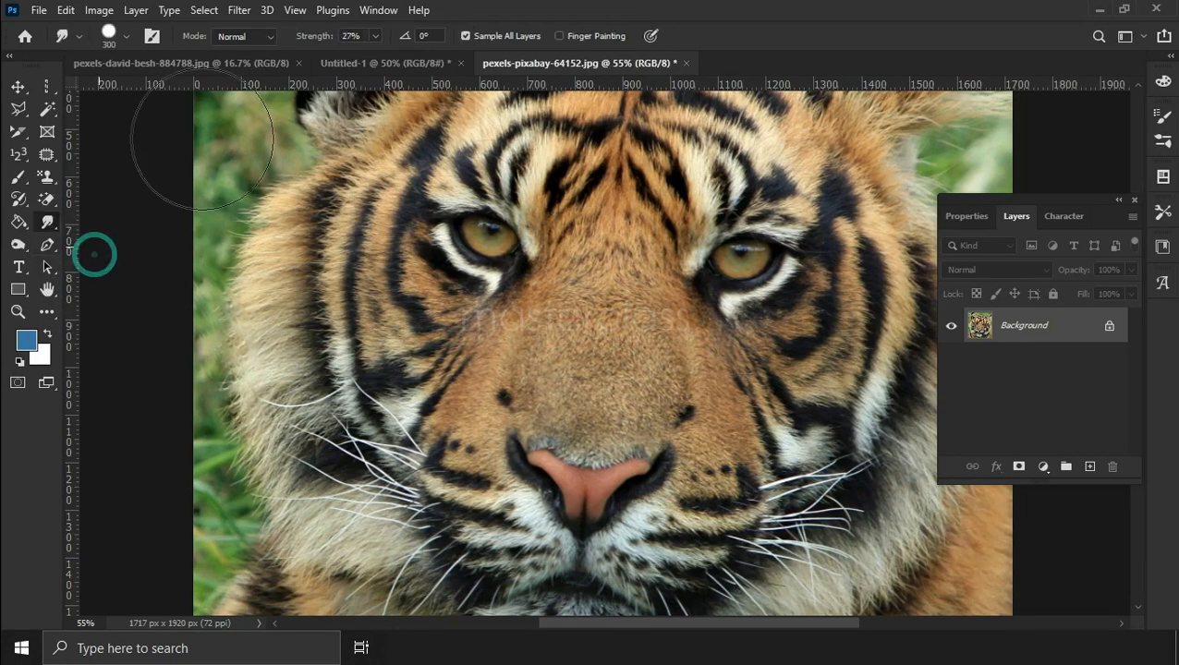
click(126, 35)
click(126, 254)
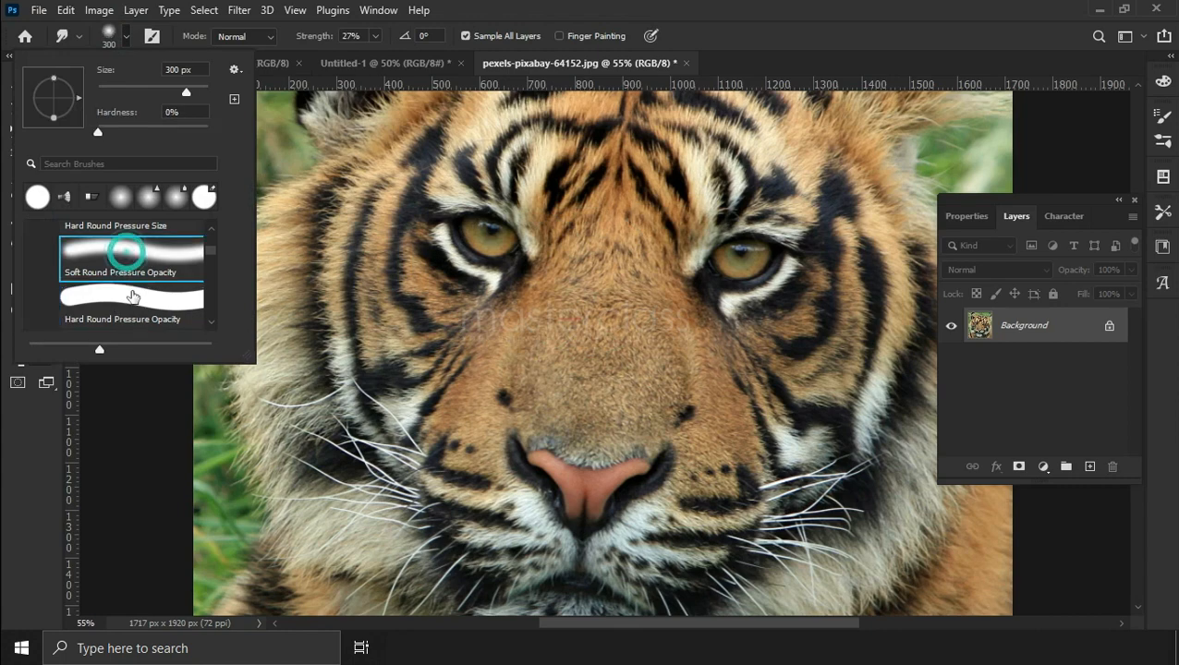
click(129, 302)
drag(267, 342, 216, 342)
drag(291, 246, 261, 246)
drag(245, 442, 229, 450)
drag(292, 469, 258, 490)
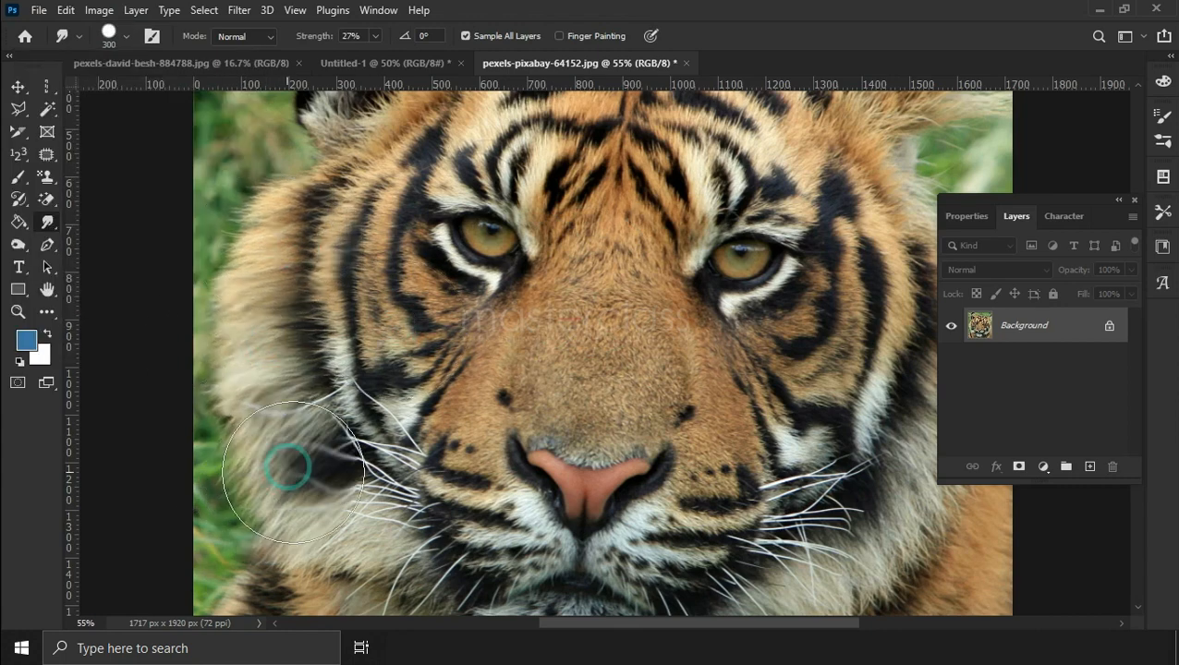
drag(814, 520, 882, 534)
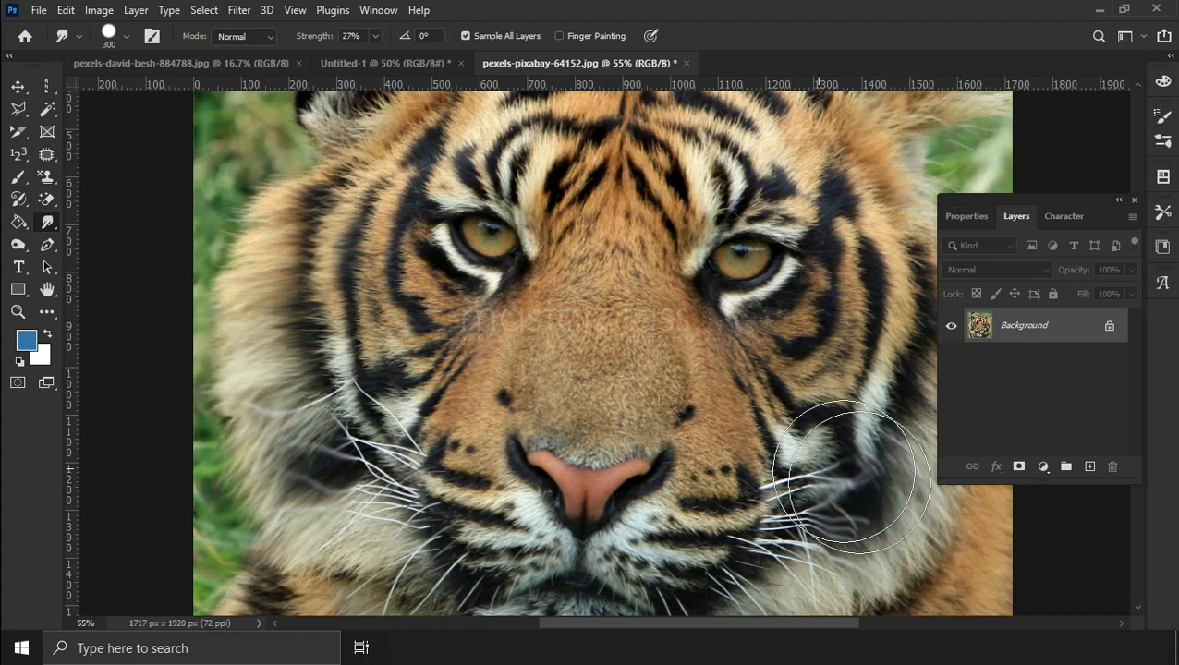
drag(862, 361, 911, 412)
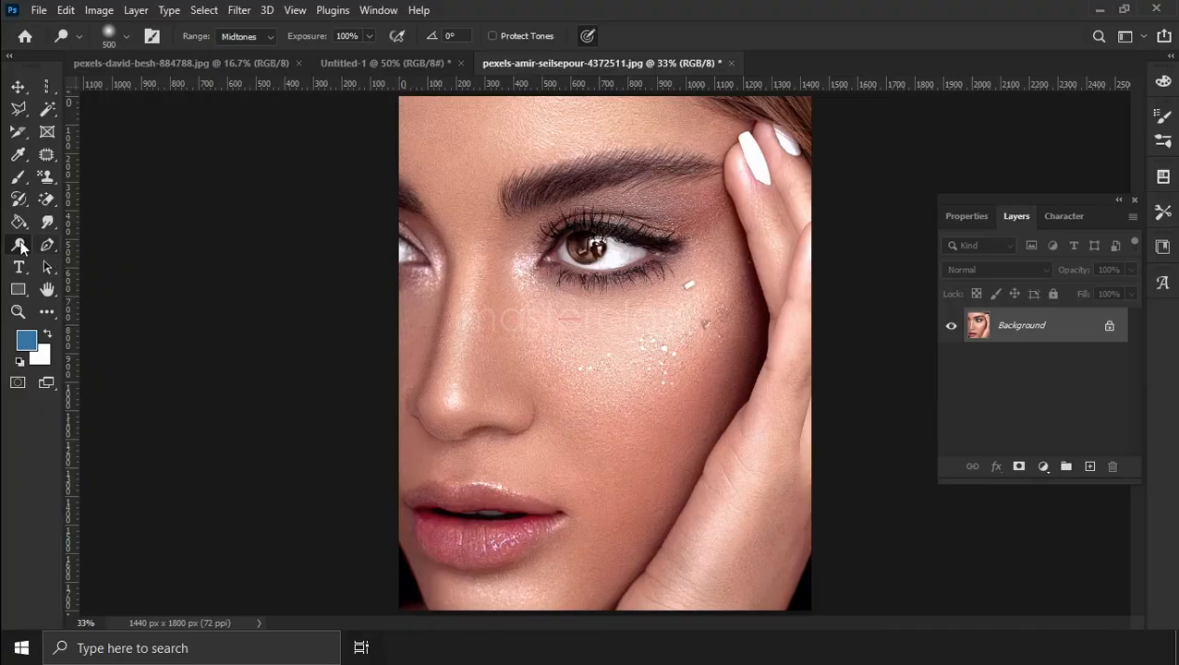
Try lightening the cheek and under-eye area of the portrait with the Dodge tool at 100% exposure, starting with the Midtones range.
click(19, 246)
click(16, 250)
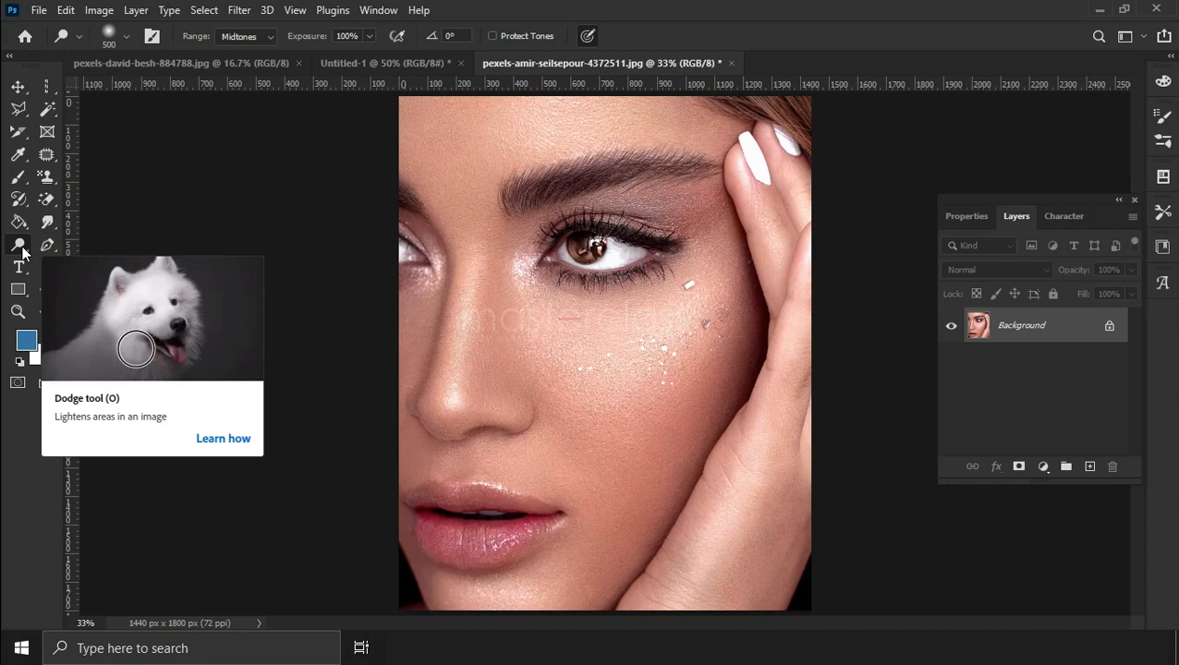
mouse_move(643, 336)
mouse_down()
mouse_move(603, 435)
mouse_move(599, 511)
mouse_move(650, 462)
mouse_move(650, 272)
mouse_up()
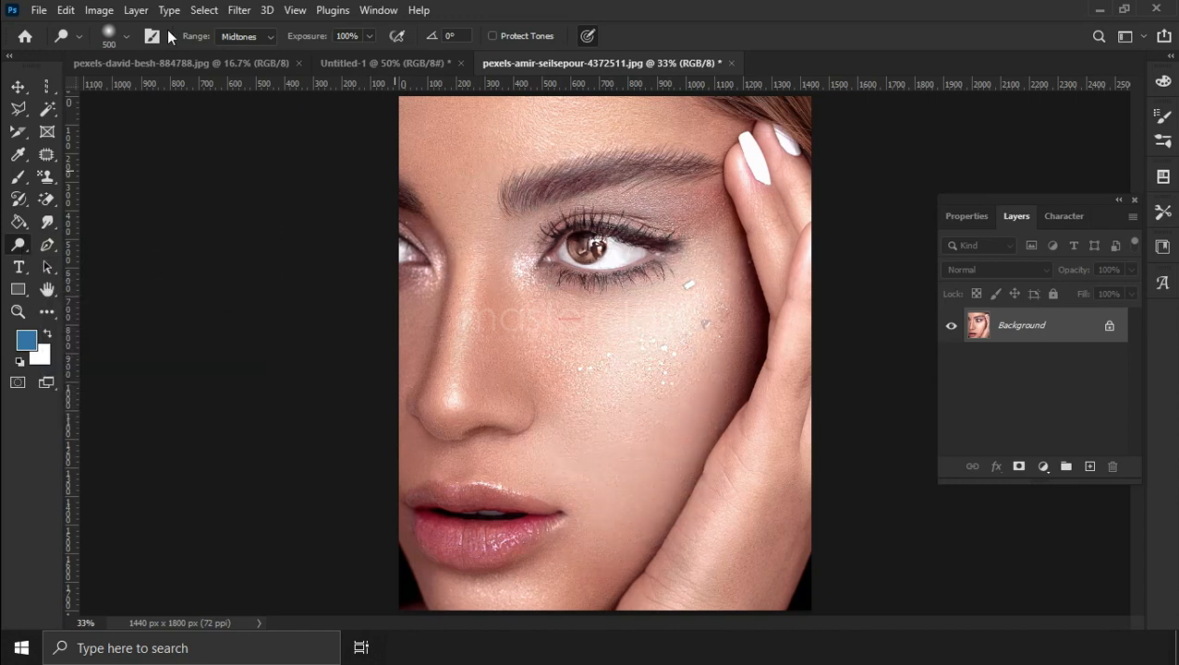
click(236, 71)
drag(540, 263, 638, 300)
Set the Dodge range to Shadows with 49% exposure and brush down the cheek beside the nose.
click(256, 37)
click(236, 47)
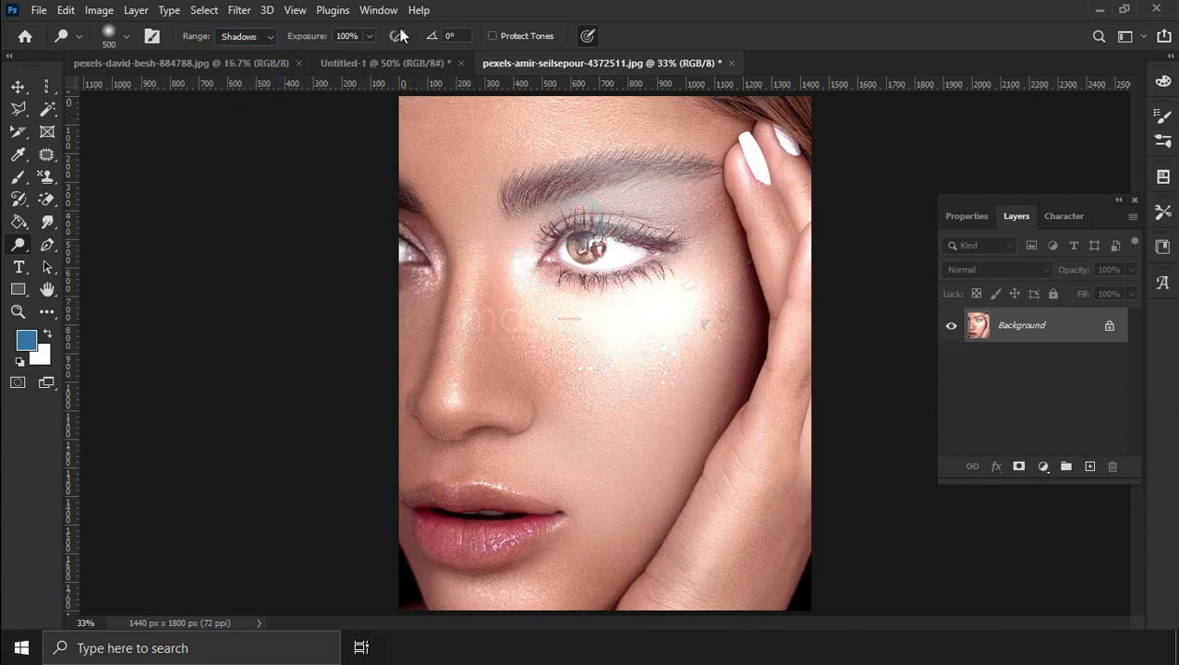
click(368, 38)
drag(358, 53, 329, 53)
mouse_move(546, 341)
mouse_down()
mouse_move(637, 447)
mouse_move(525, 452)
mouse_up()
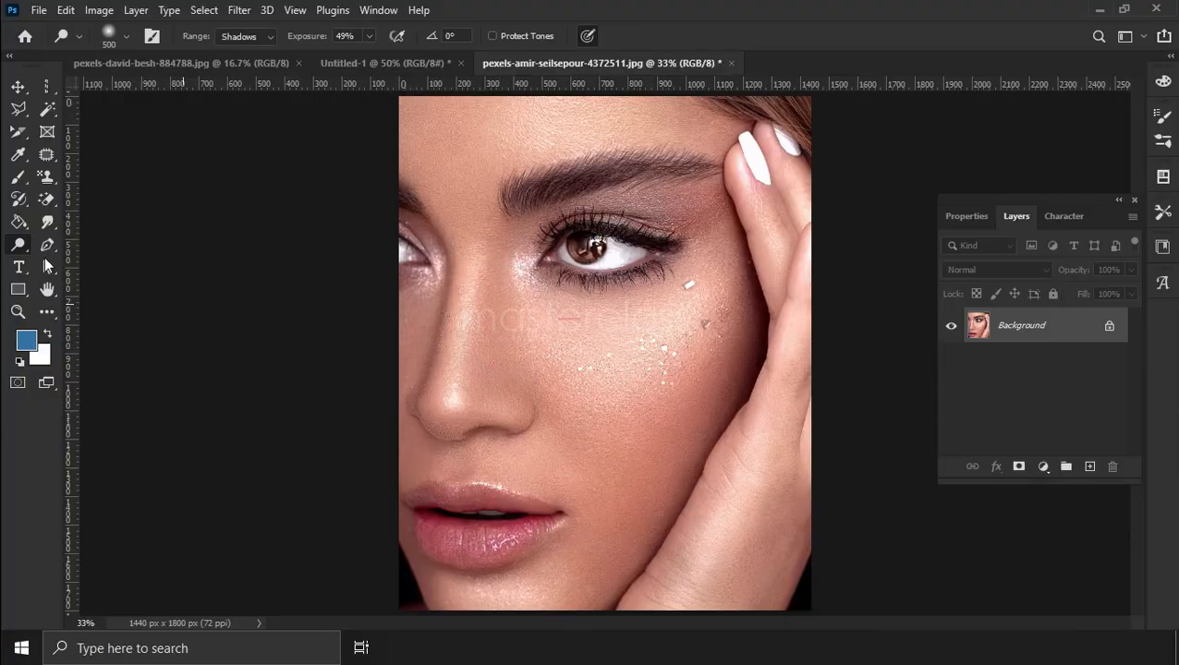
right_click(18, 246)
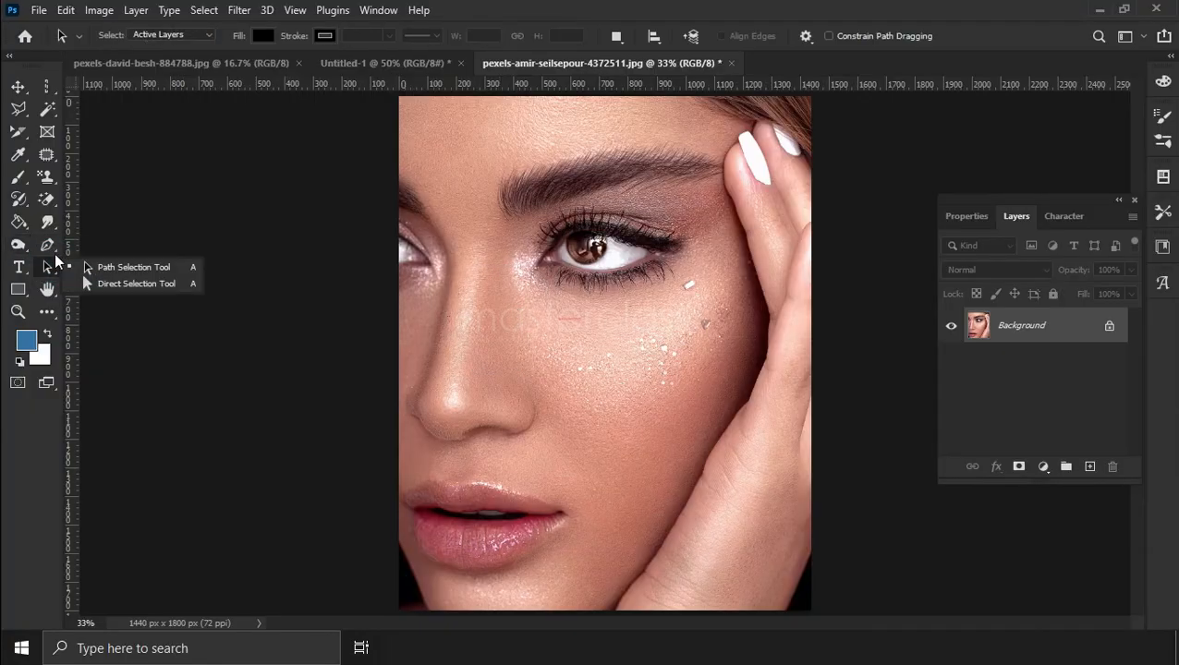
click(588, 294)
key(v)
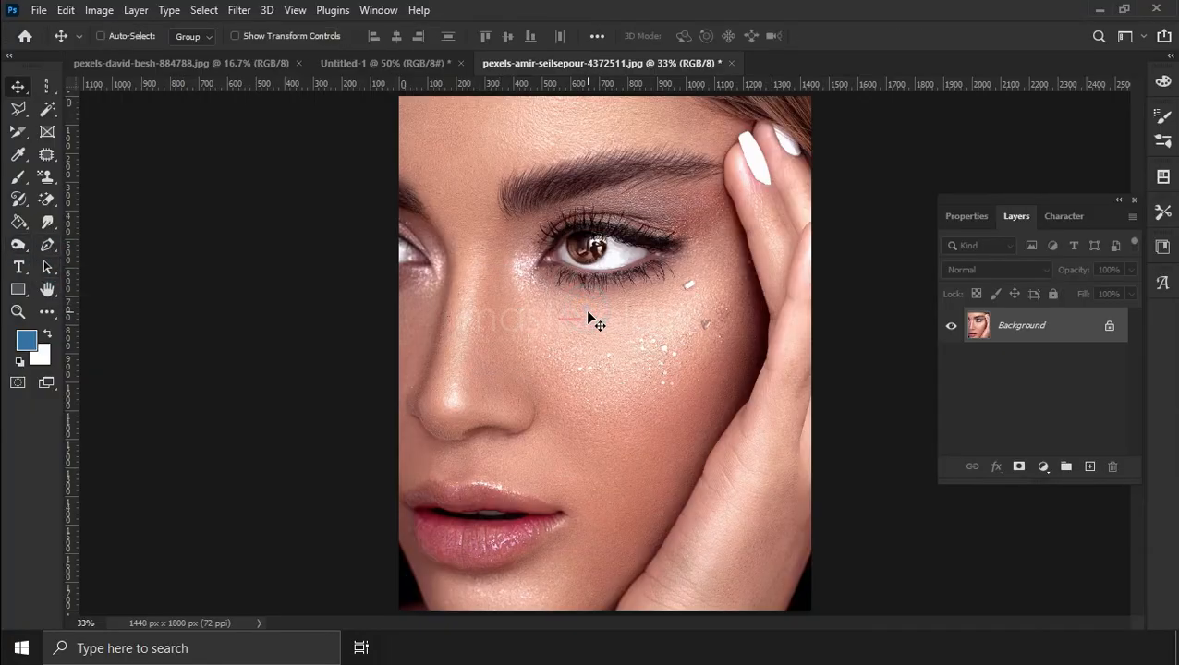
Try darkening the eyebrow, lower lashes and far brow with the Burn tool at 130 px brush size and 66% exposure.
right_click(13, 245)
click(76, 260)
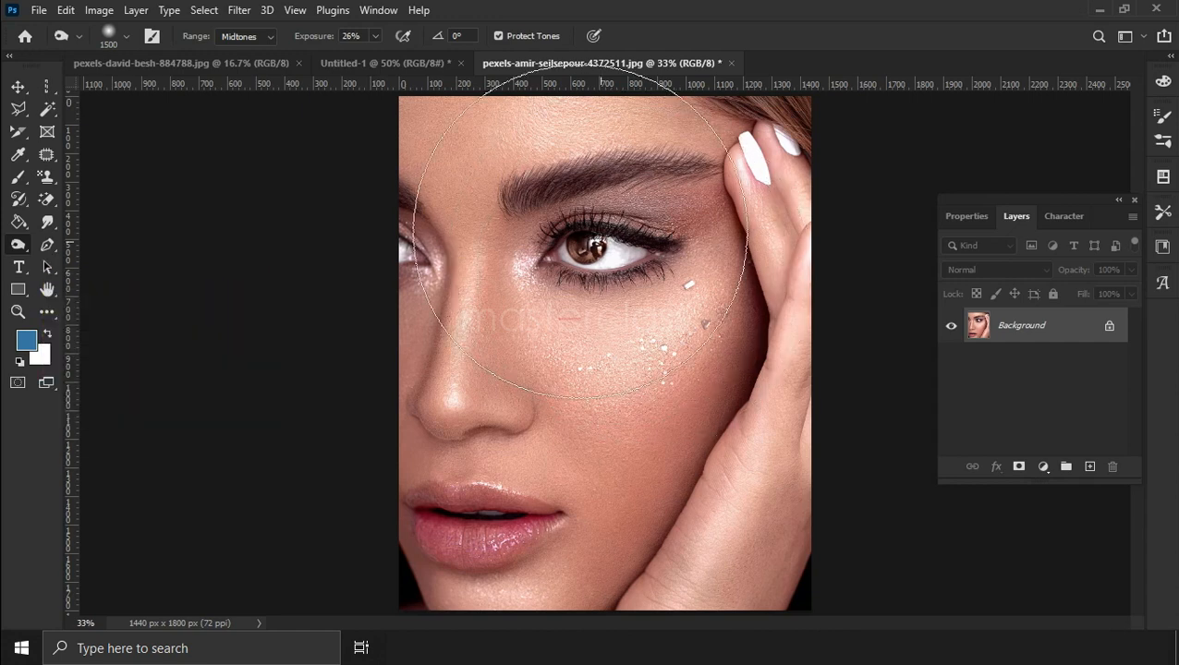
click(126, 35)
drag(205, 93, 159, 108)
click(529, 201)
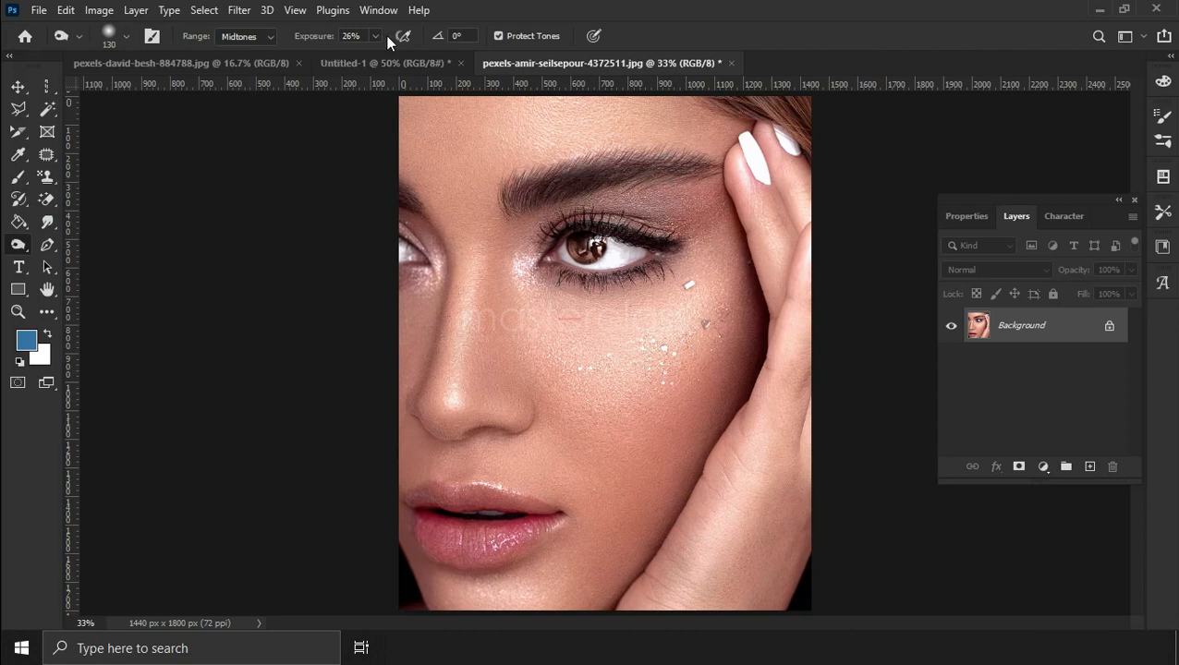
drag(543, 181, 667, 163)
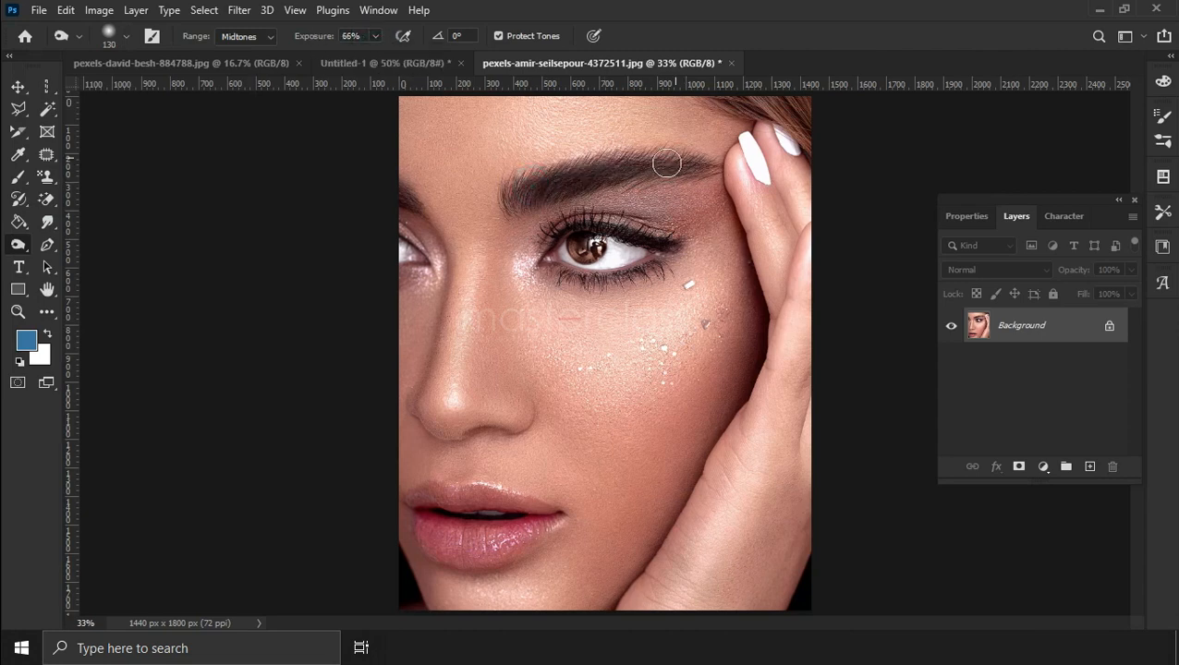
drag(547, 265, 658, 268)
drag(405, 203, 425, 206)
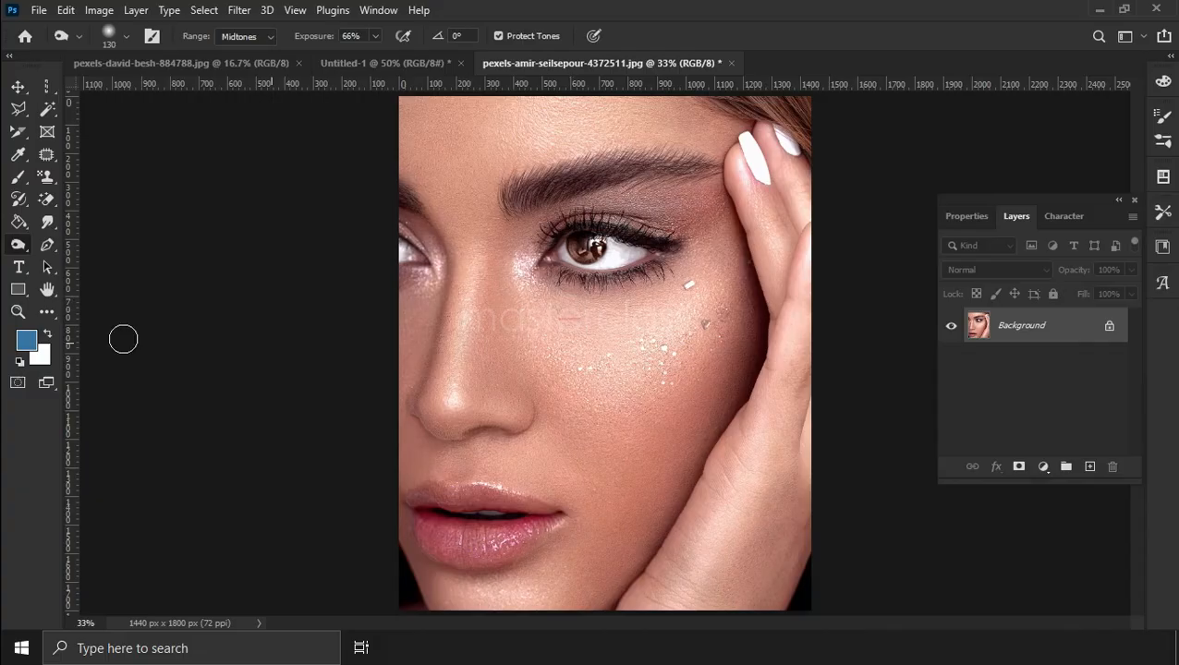
Intensify the colour of the lips with the Sponge tool in Saturate mode at 100% flow.
right_click(14, 251)
click(79, 277)
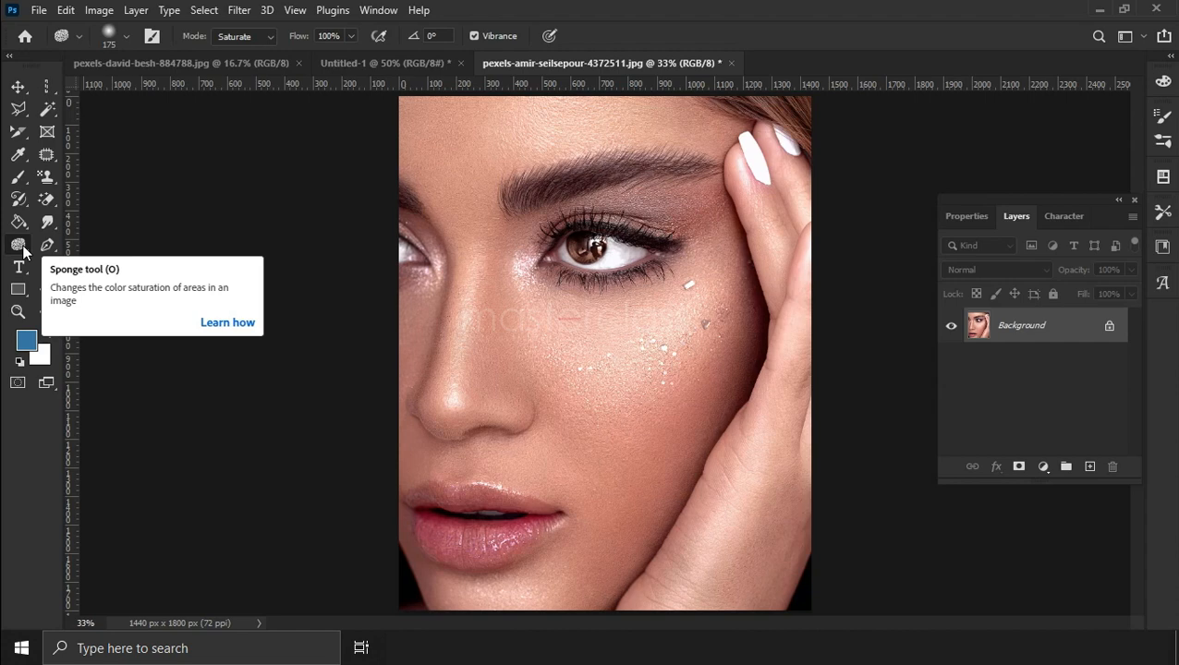
click(248, 35)
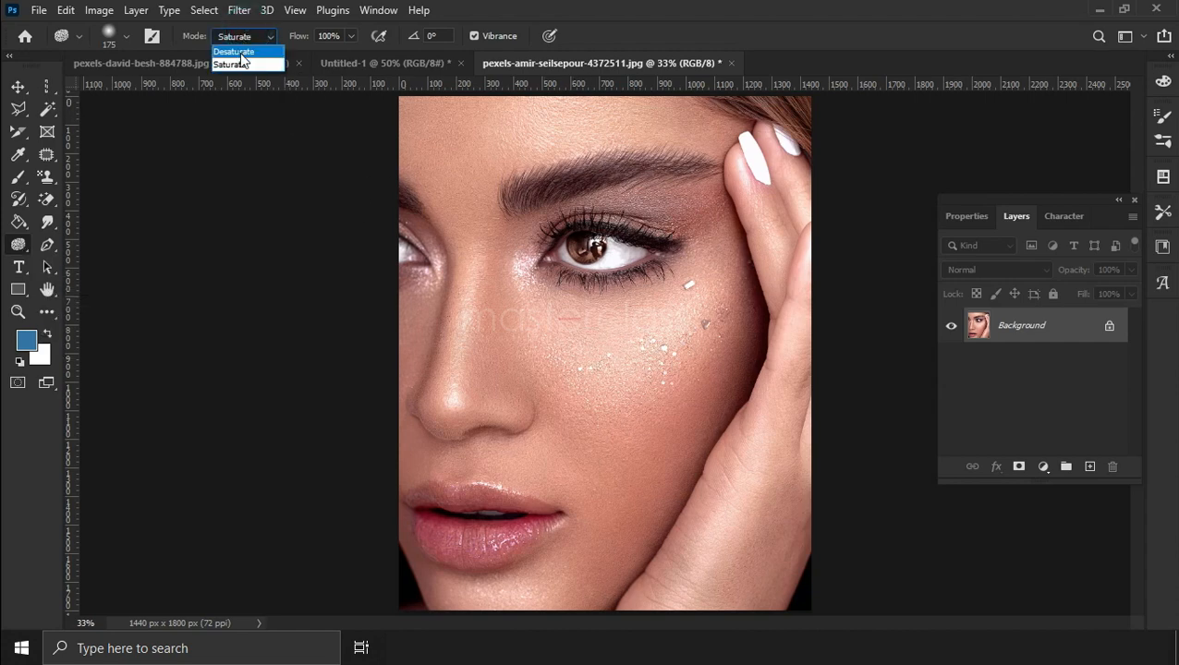
click(236, 60)
mouse_move(537, 514)
mouse_down()
mouse_move(415, 526)
mouse_move(487, 549)
mouse_move(536, 527)
mouse_move(437, 547)
mouse_move(428, 508)
mouse_move(489, 500)
mouse_move(538, 516)
mouse_move(426, 510)
mouse_up()
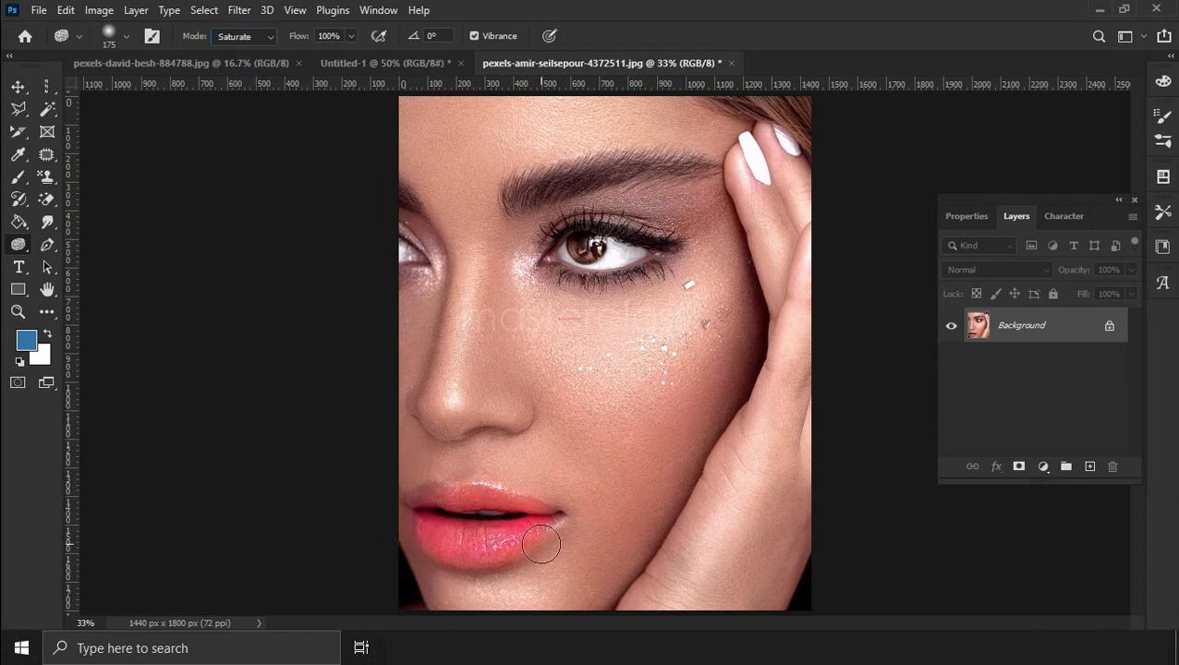
Switch the Sponge tool to Desaturate mode and brush over the inner corner of the eye.
click(240, 40)
click(239, 48)
mouse_move(546, 265)
mouse_down()
mouse_move(626, 222)
mouse_move(570, 259)
mouse_move(574, 242)
mouse_move(550, 231)
mouse_move(525, 241)
mouse_up()
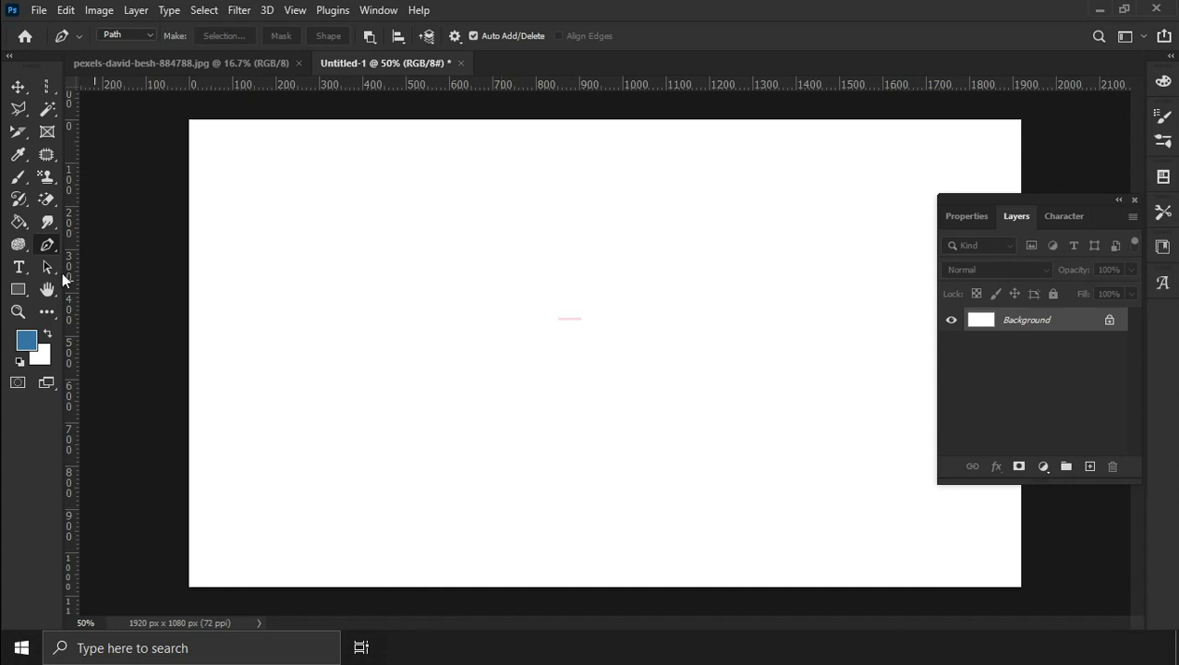
Draw a closed path of five anchor points with straight and curved segments on the blank canvas using the Pen tool.
right_click(51, 248)
click(93, 240)
click(280, 392)
drag(378, 246, 473, 291)
click(492, 176)
drag(647, 279, 598, 367)
click(422, 427)
click(280, 395)
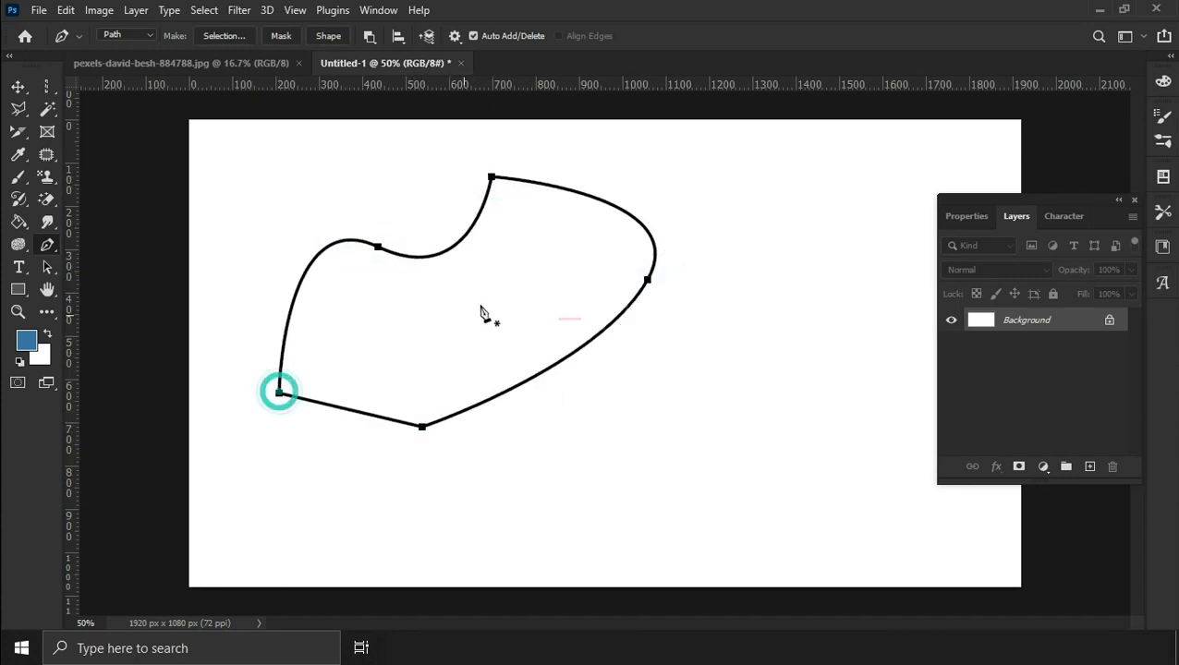
Switch the Pen tool to Shape mode and try drawing a closed blue-filled shape with five anchor points.
click(138, 35)
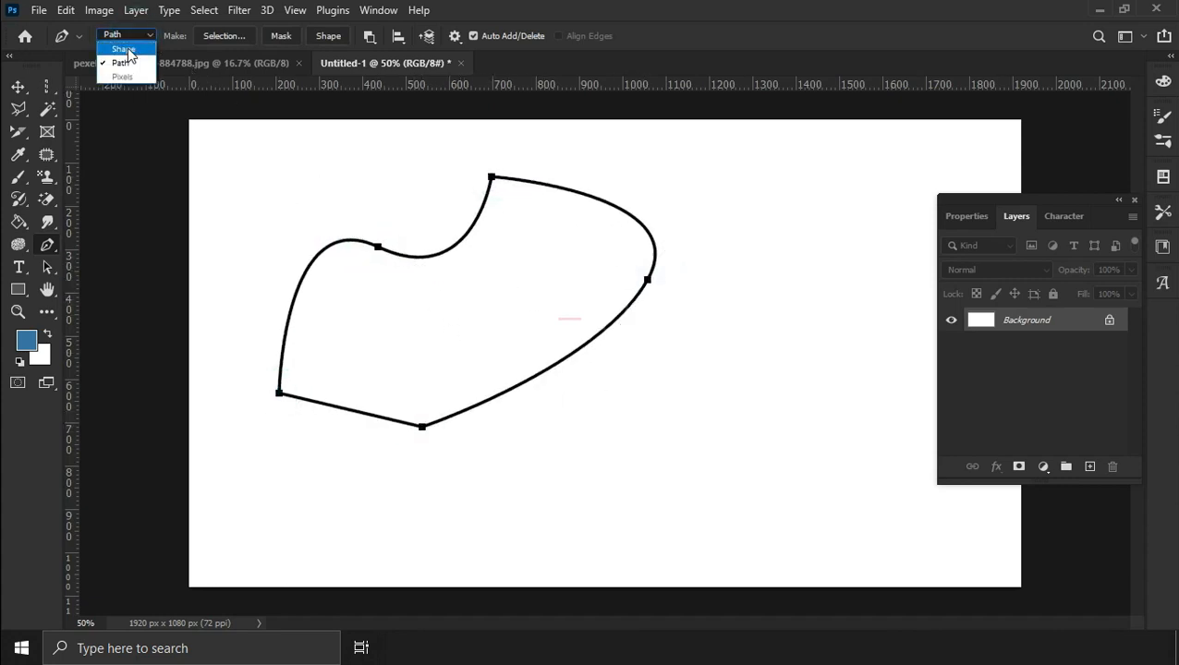
click(116, 45)
click(649, 443)
click(481, 269)
drag(724, 158, 832, 255)
click(827, 389)
drag(731, 446, 686, 448)
click(650, 444)
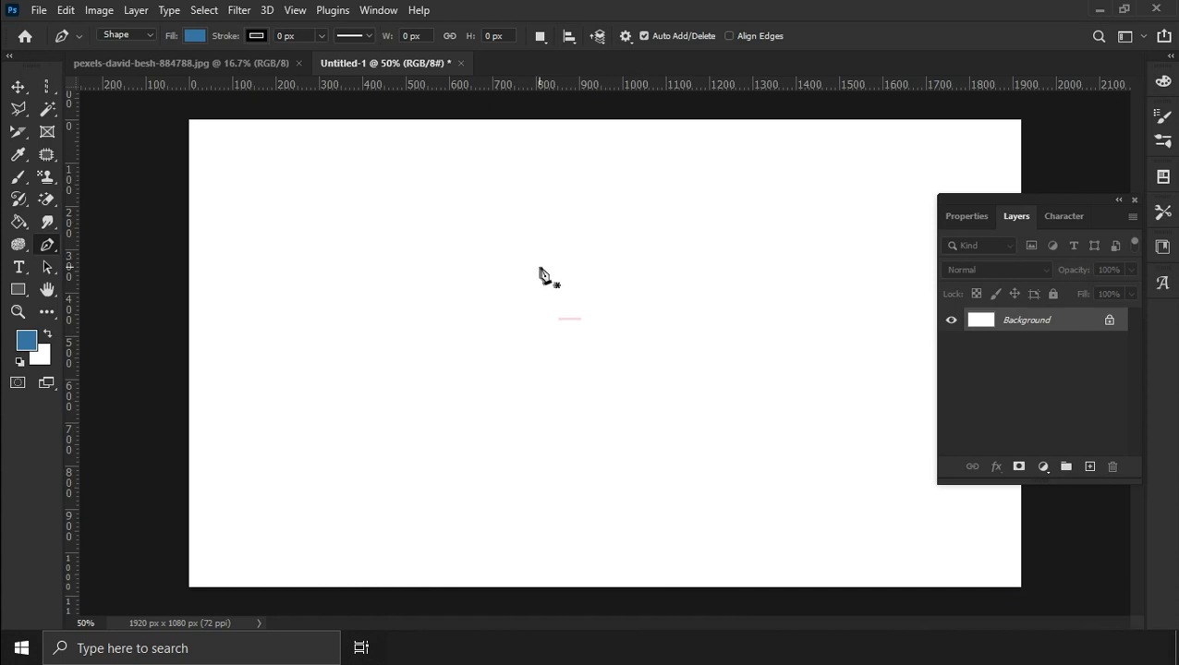
Draw a closed irregular blue shape about 1068 × 772 px on the canvas with the Freeform Pen tool.
right_click(43, 245)
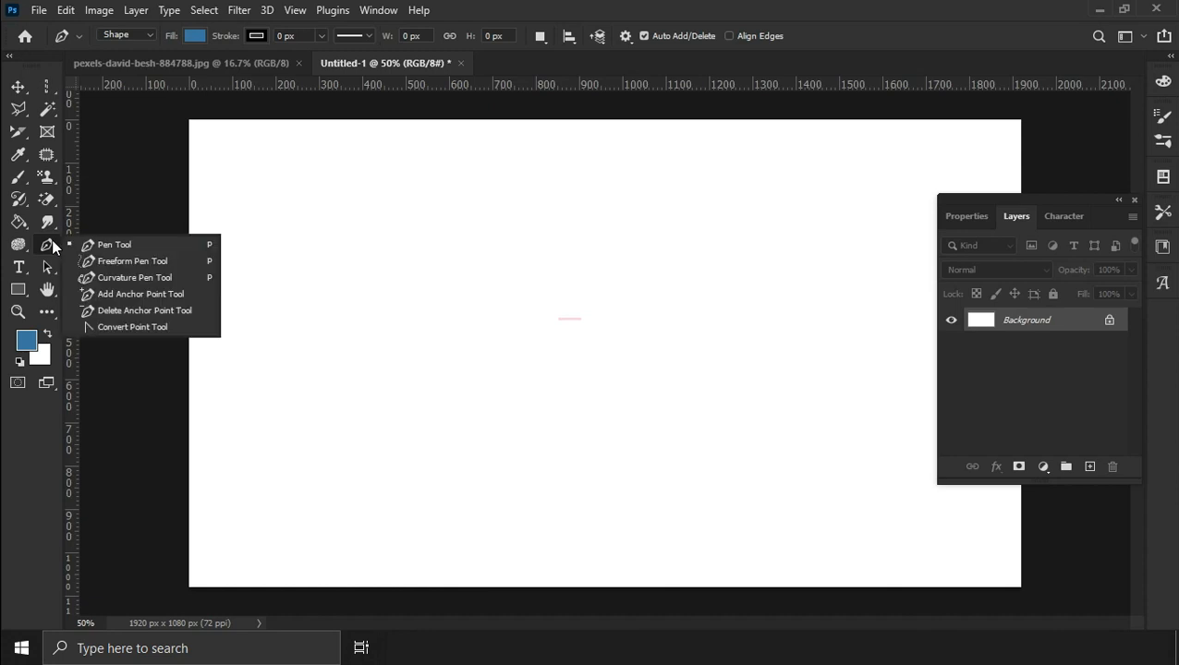
click(125, 262)
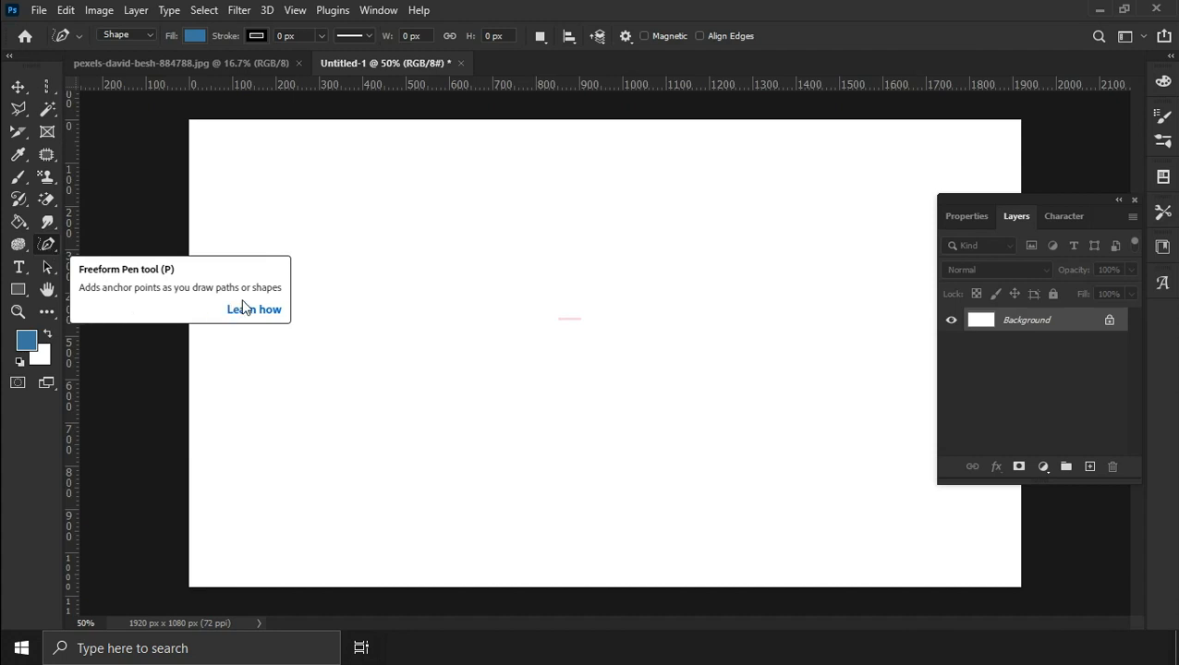
mouse_move(396, 332)
mouse_down()
mouse_move(427, 239)
mouse_move(500, 220)
mouse_move(542, 270)
mouse_move(657, 196)
mouse_move(678, 352)
mouse_move(753, 446)
mouse_move(609, 502)
mouse_move(440, 521)
mouse_move(303, 484)
mouse_move(453, 404)
mouse_move(397, 331)
mouse_up()
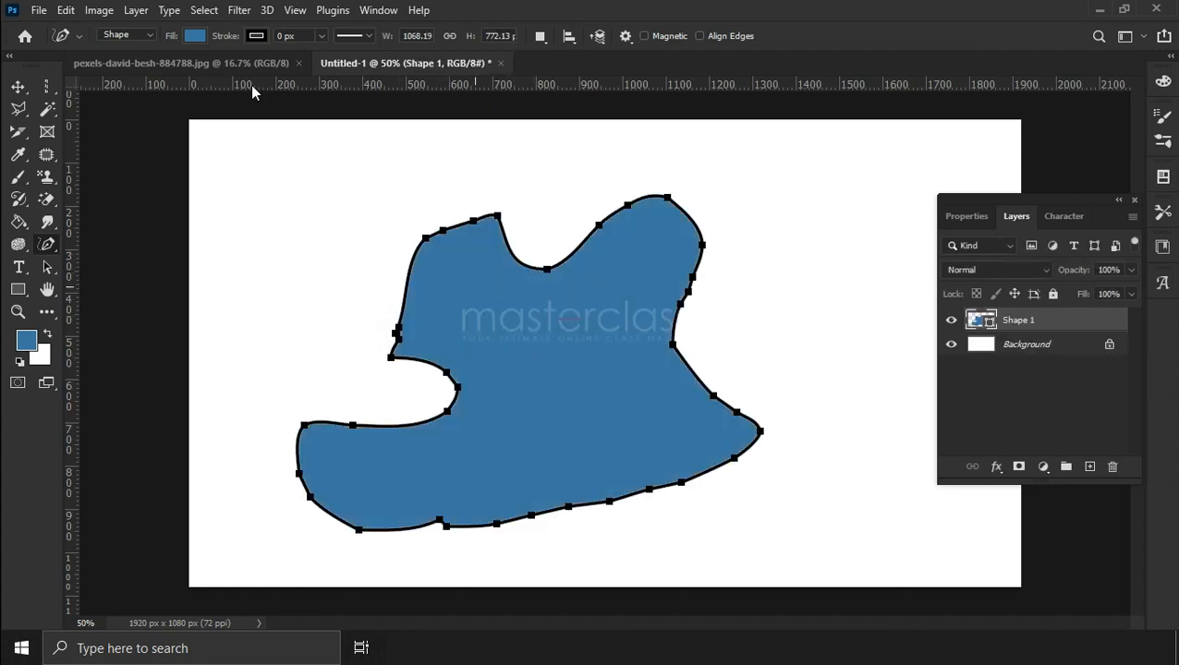
Switch the Freeform Pen tool to Path mode and draw a closed freehand path on the canvas.
click(118, 37)
click(120, 59)
mouse_move(266, 215)
mouse_down()
mouse_move(283, 180)
mouse_move(325, 270)
mouse_move(263, 369)
mouse_move(220, 265)
mouse_move(266, 213)
mouse_up()
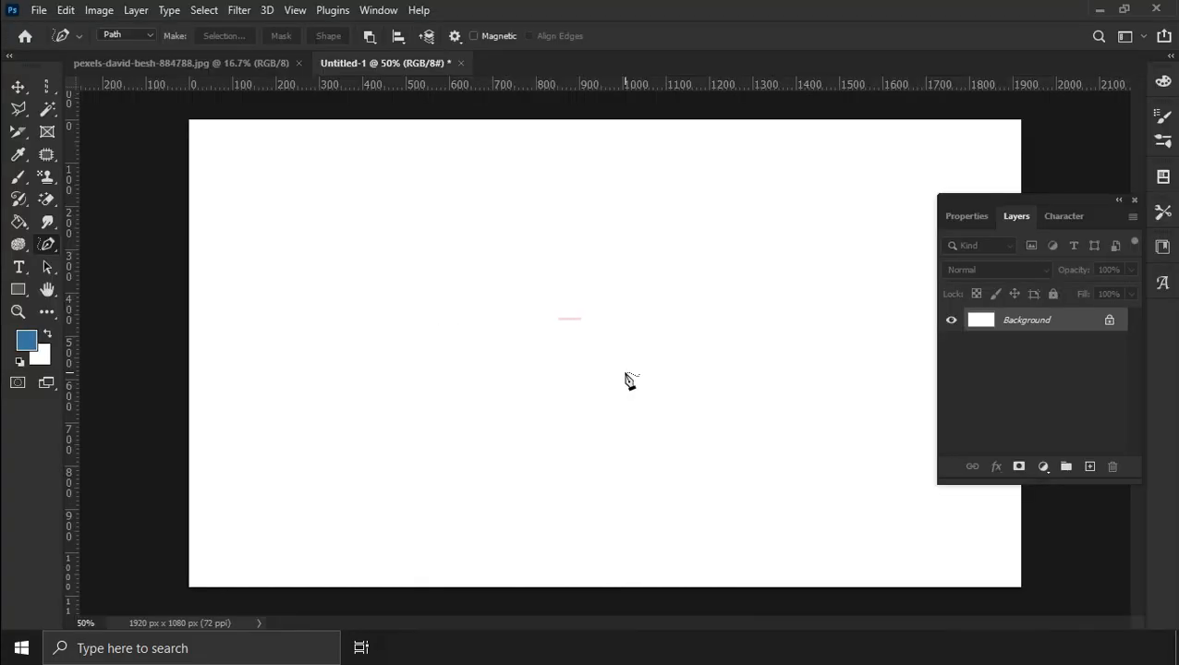
Draw a closed, smoothly curved path of seven anchor points on the blank canvas with the Curvature Pen tool.
right_click(47, 245)
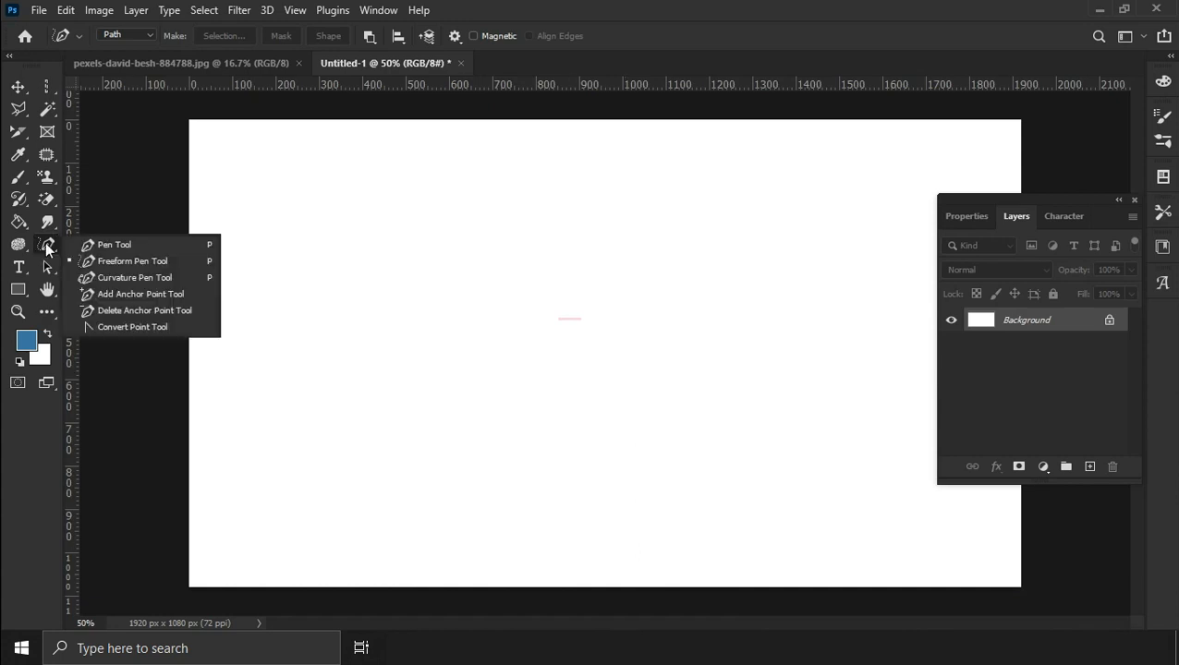
click(114, 276)
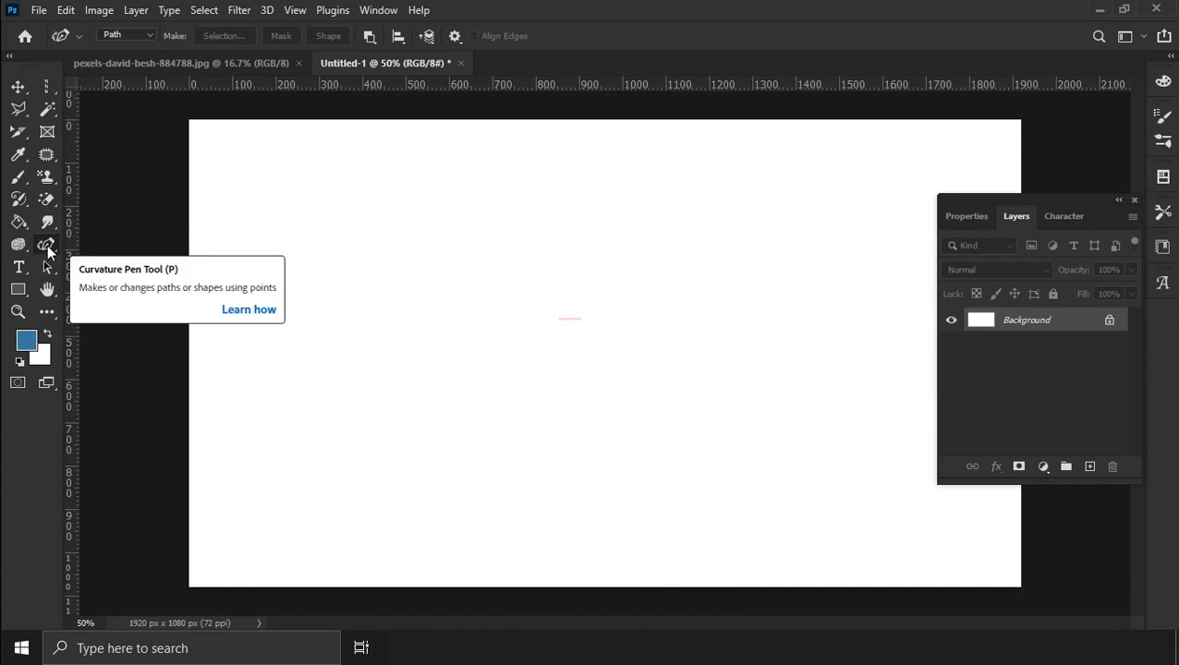
click(355, 439)
click(552, 273)
click(641, 417)
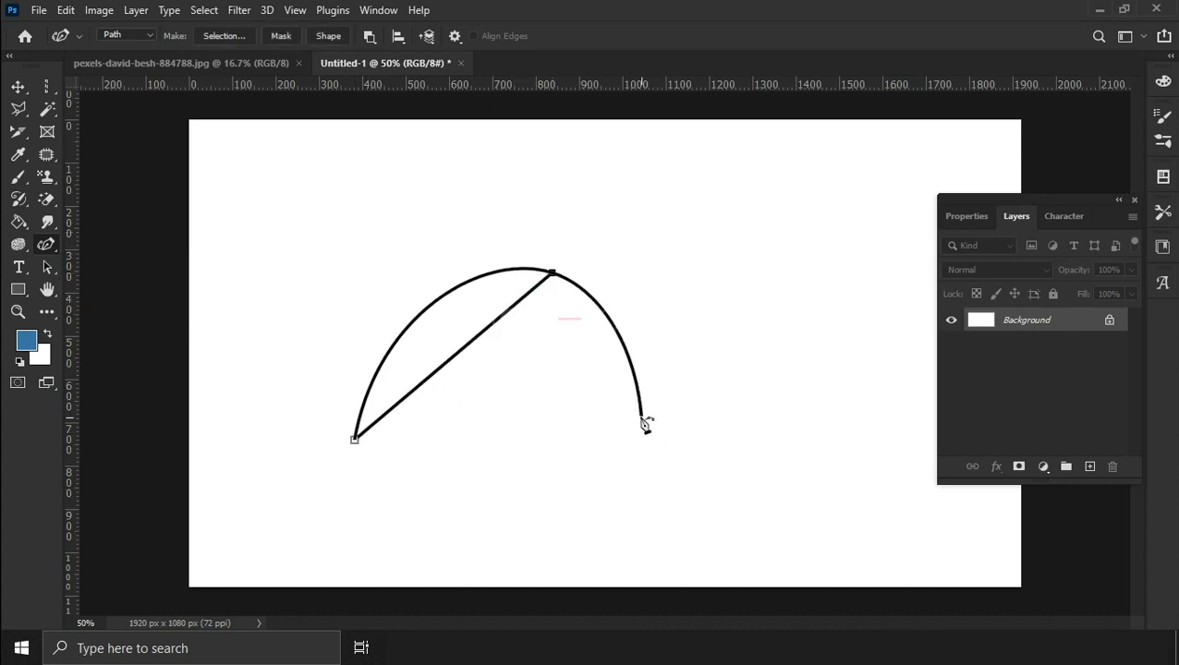
click(803, 274)
click(907, 393)
click(601, 507)
click(414, 513)
click(357, 440)
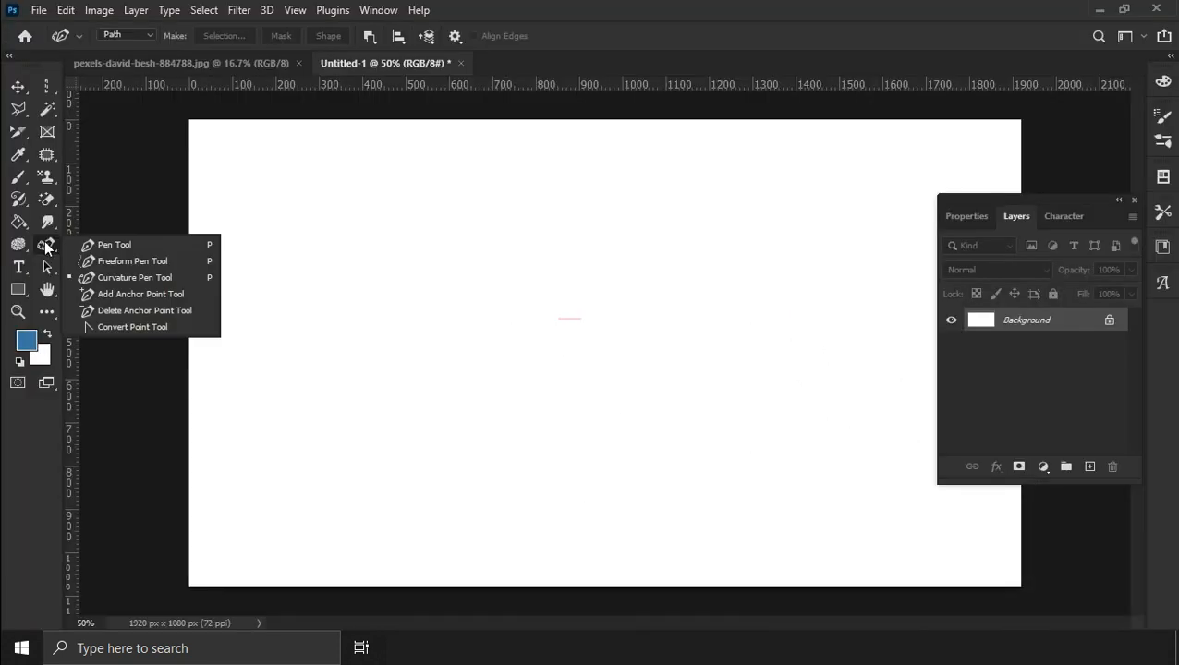
Draw a closed curved path of six anchor points on the blank canvas with the Pen tool.
click(81, 243)
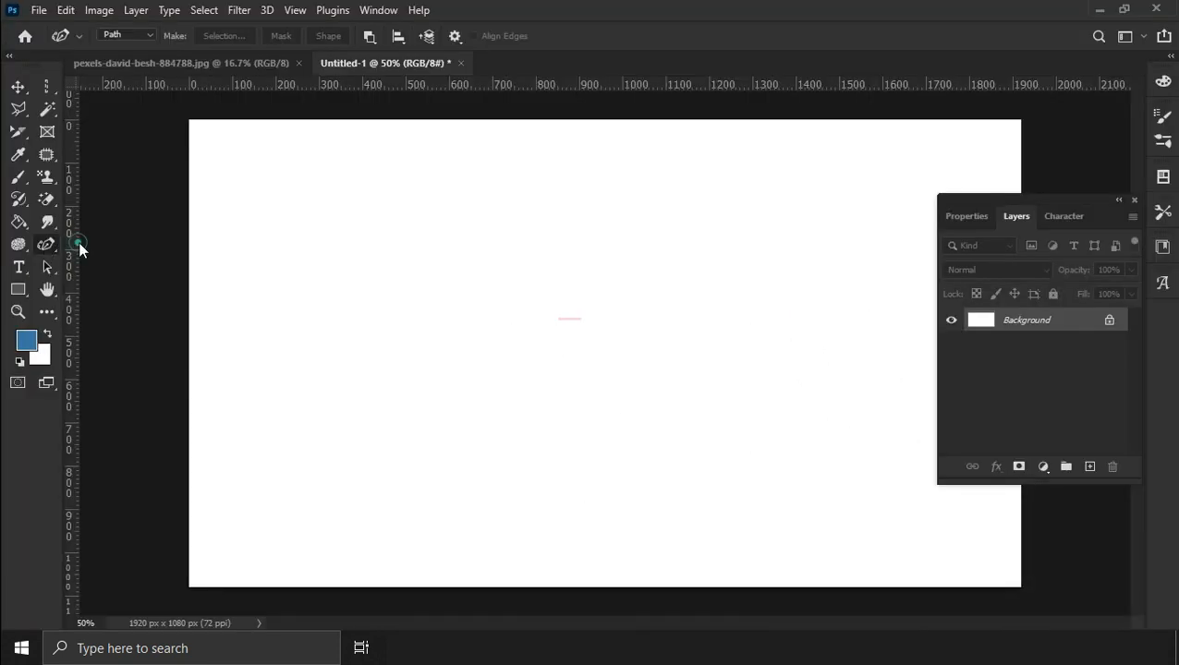
click(391, 416)
drag(507, 274, 664, 363)
click(657, 198)
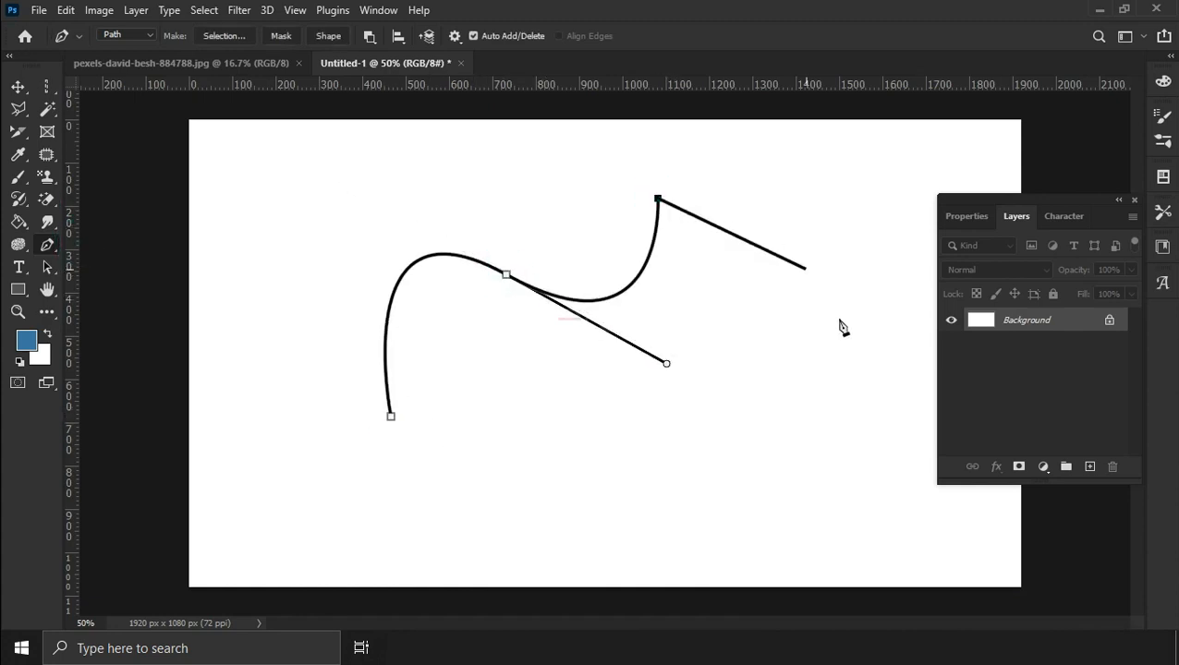
drag(826, 291, 764, 474)
drag(592, 528, 469, 490)
drag(474, 427, 436, 427)
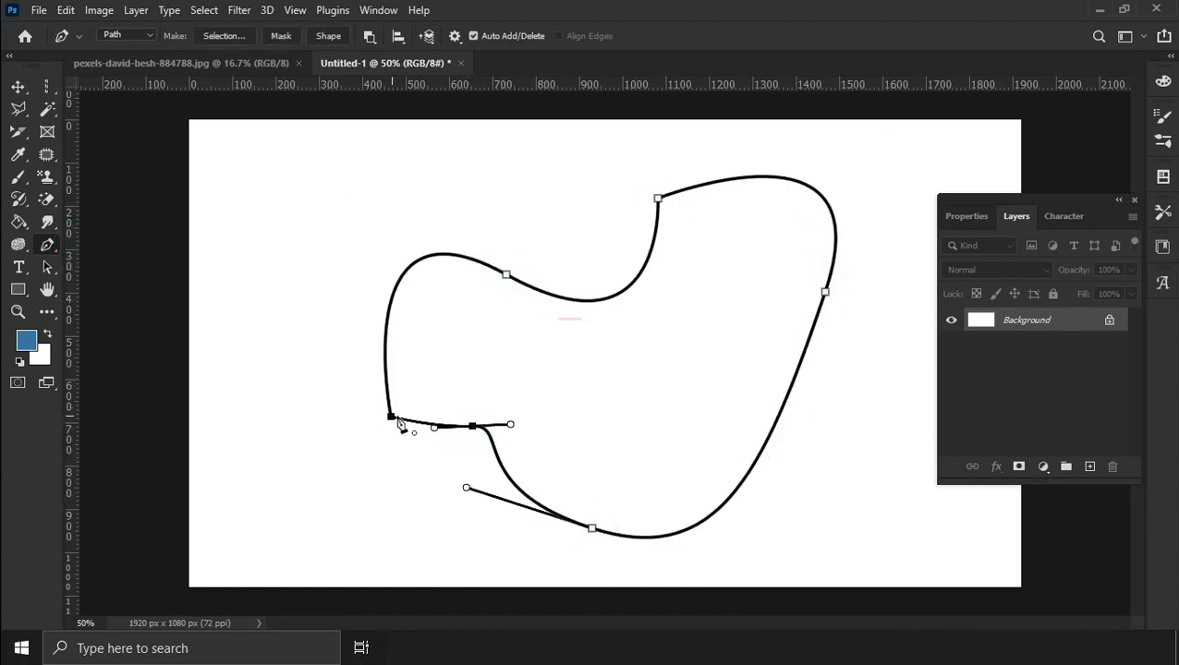
click(391, 417)
Add anchor points to the path's upper dip and lower-right curve with the Add Anchor Point tool, pulling both inward.
right_click(47, 245)
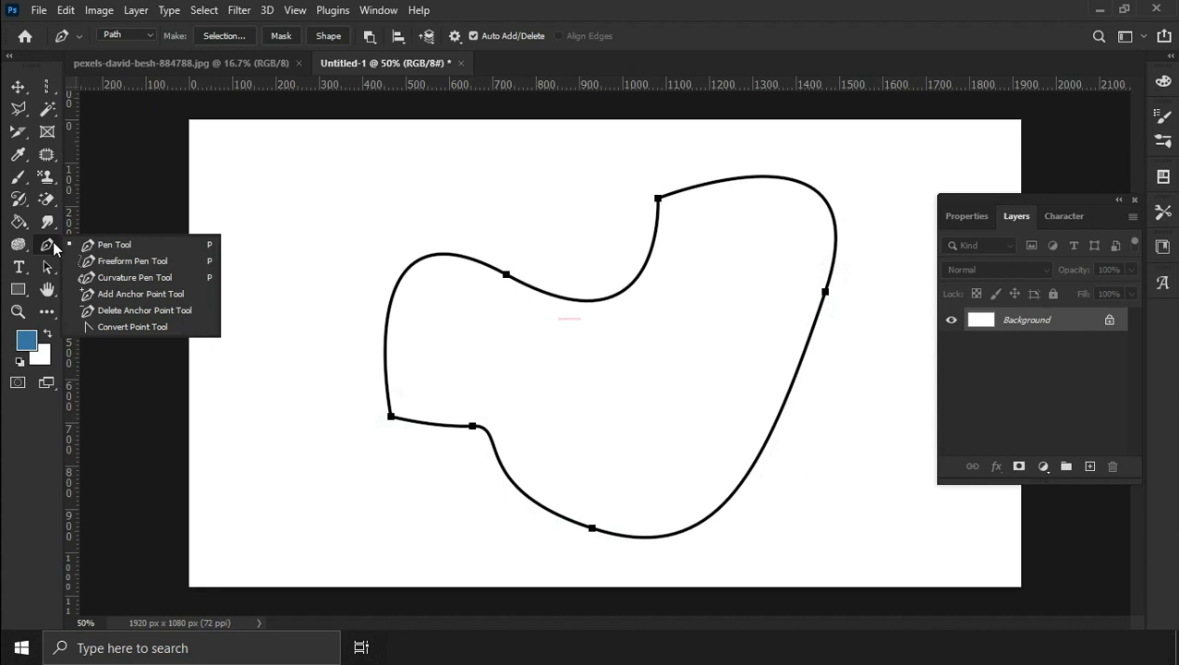
click(114, 294)
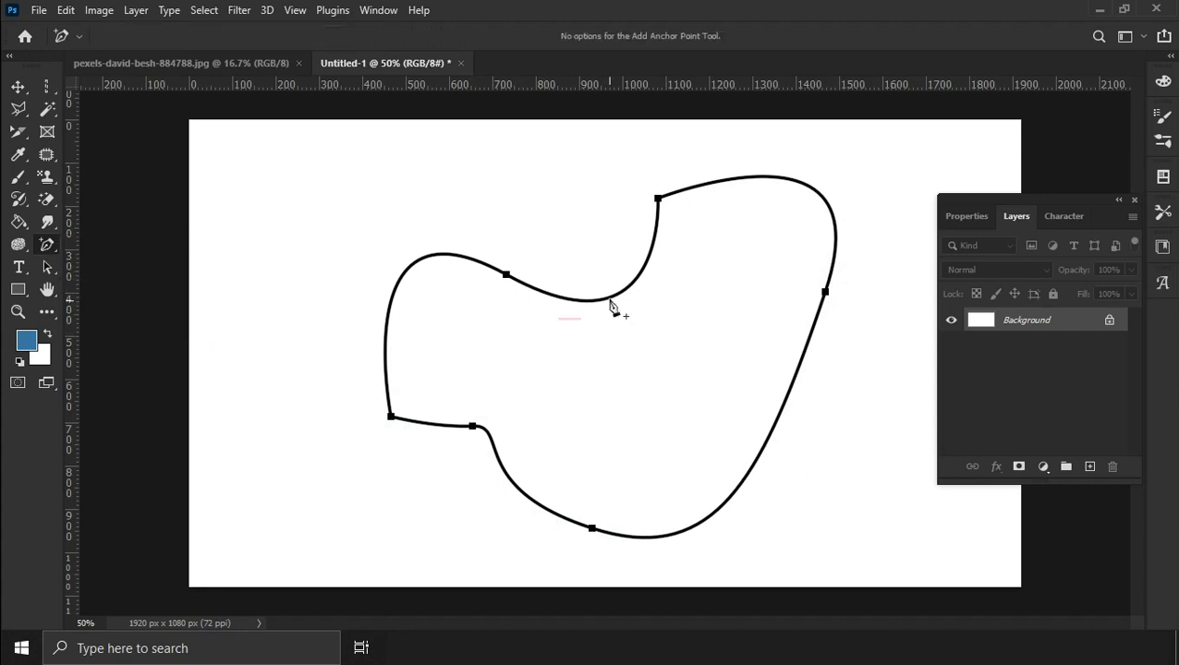
click(611, 299)
drag(610, 299, 648, 364)
click(733, 495)
drag(733, 496, 705, 471)
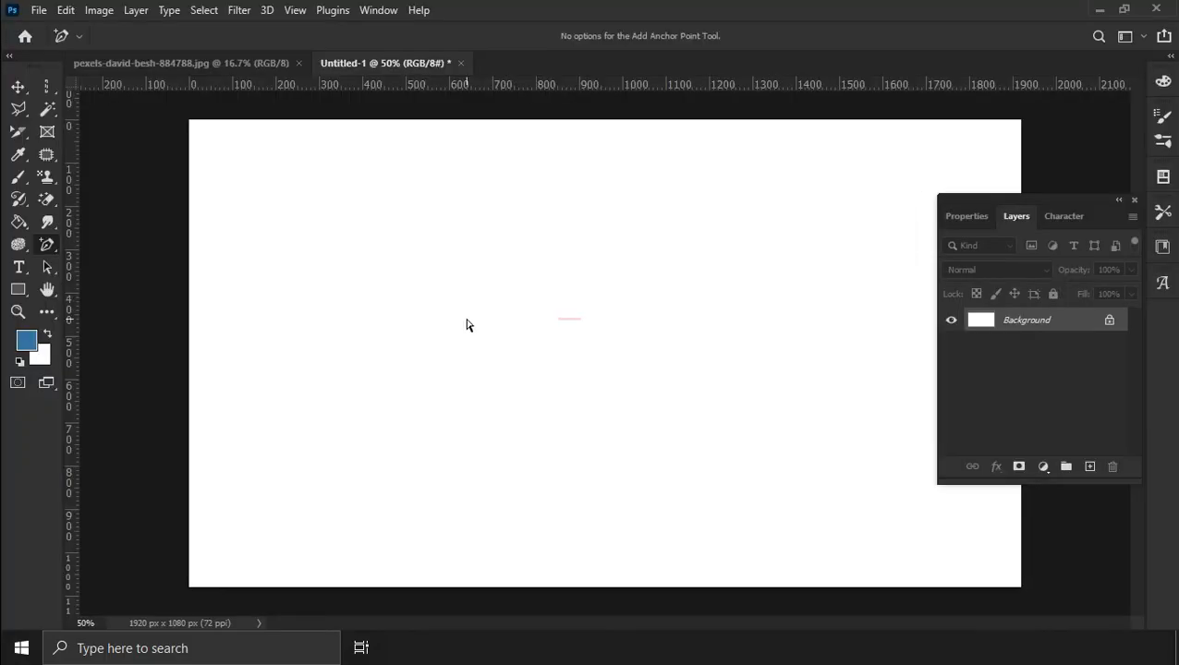
Draw a closed curved path of five anchor points on the cleared canvas with the Pen tool.
right_click(47, 243)
click(111, 240)
click(422, 266)
drag(700, 214, 830, 351)
drag(667, 410, 555, 460)
drag(370, 417, 297, 365)
drag(435, 332, 437, 295)
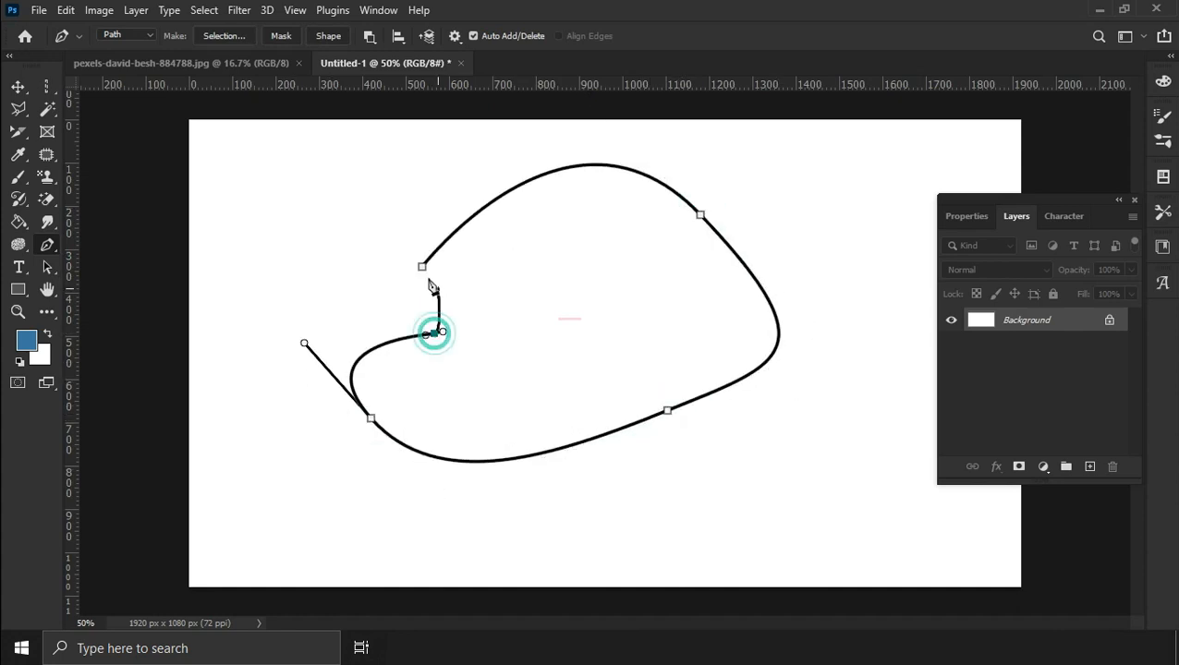
click(422, 266)
Remove the path's upper-left, inner-notch and lower-right anchor points with the Delete Anchor Point tool.
right_click(47, 244)
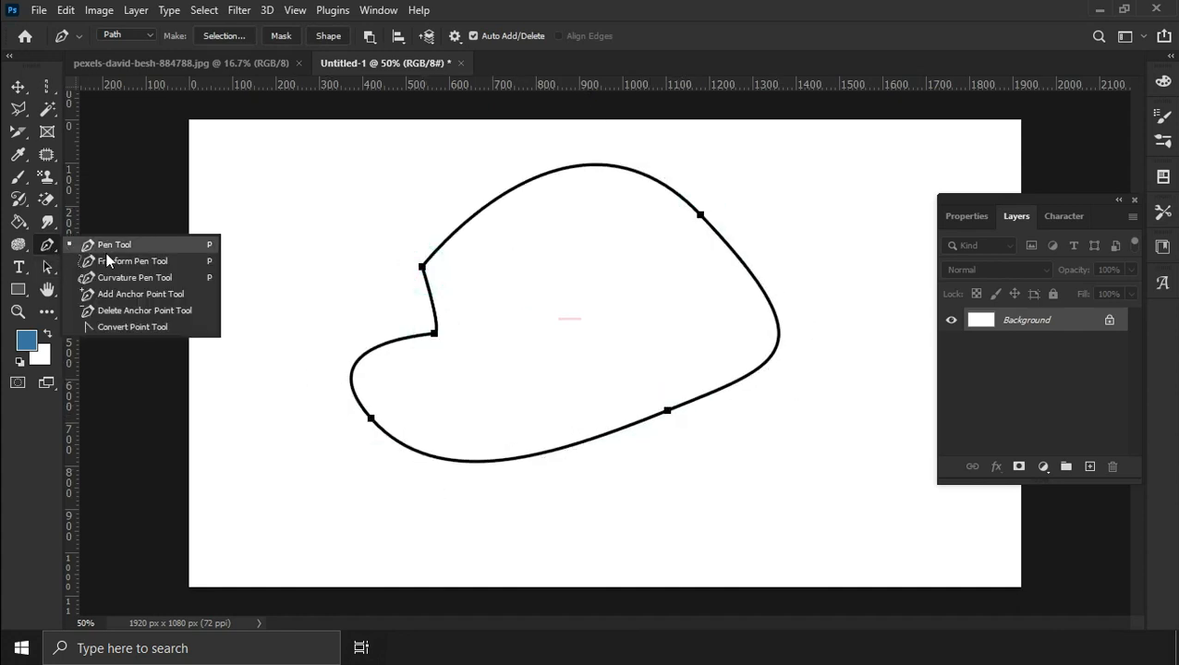
click(131, 306)
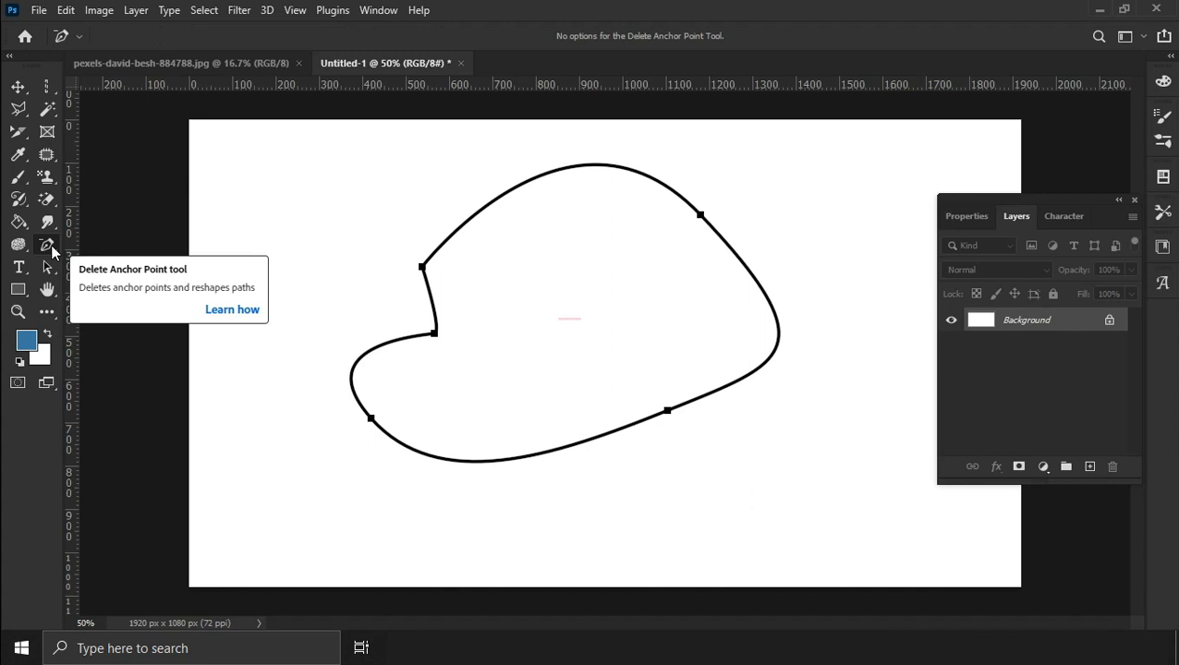
click(420, 267)
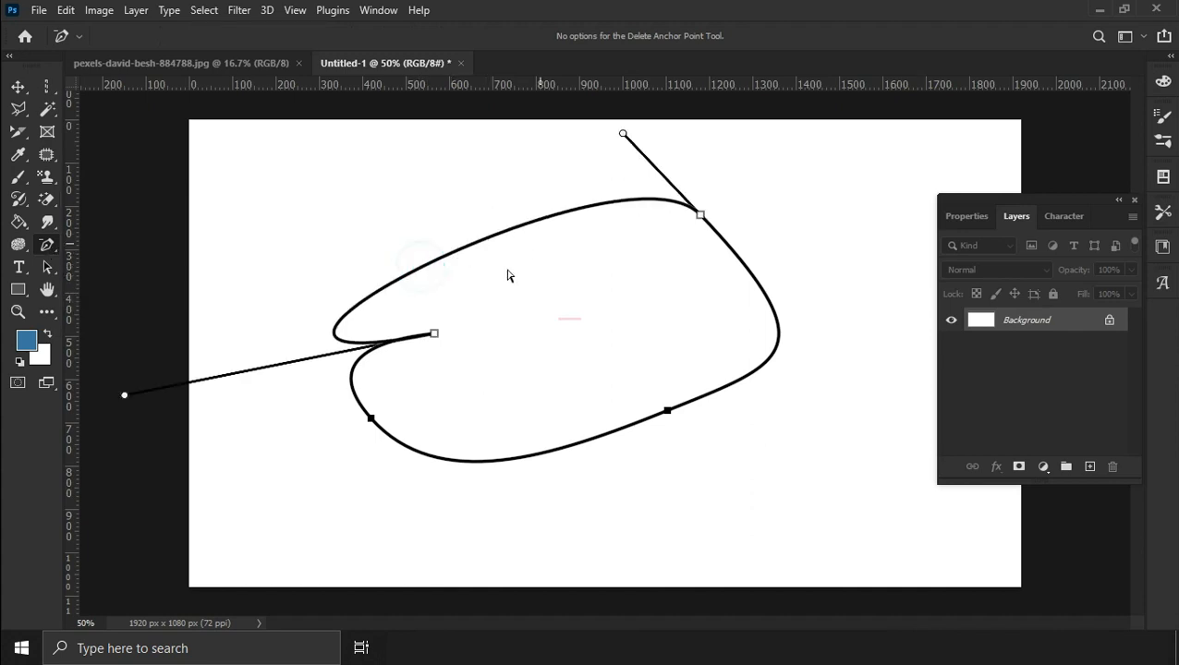
click(435, 333)
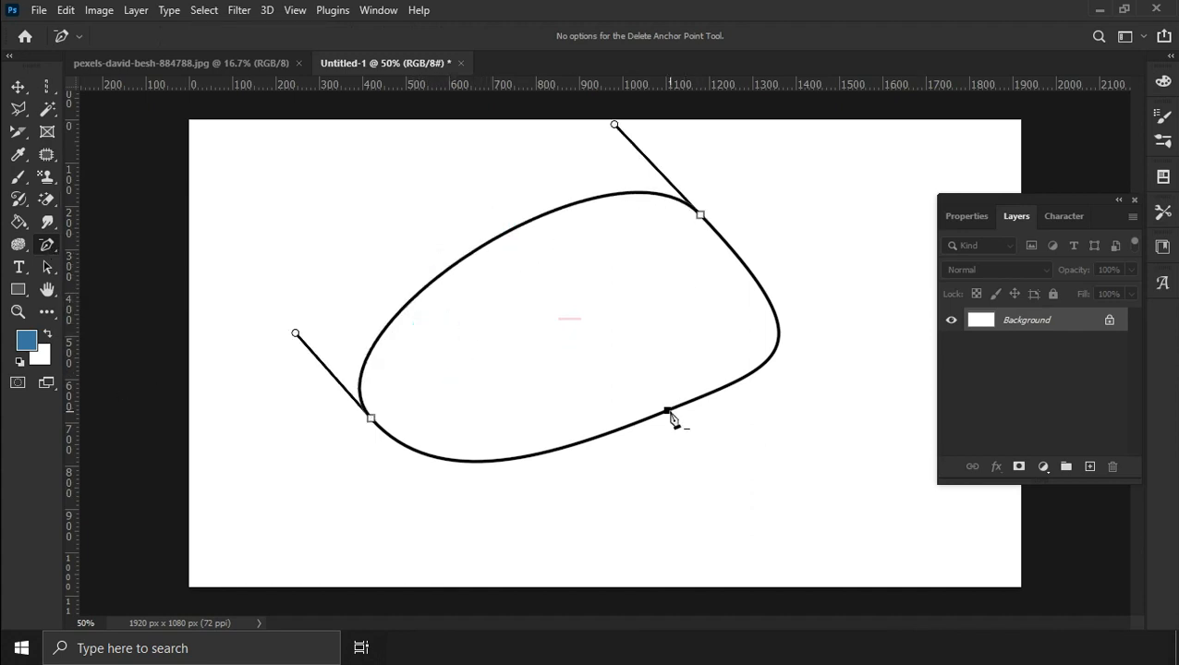
click(668, 411)
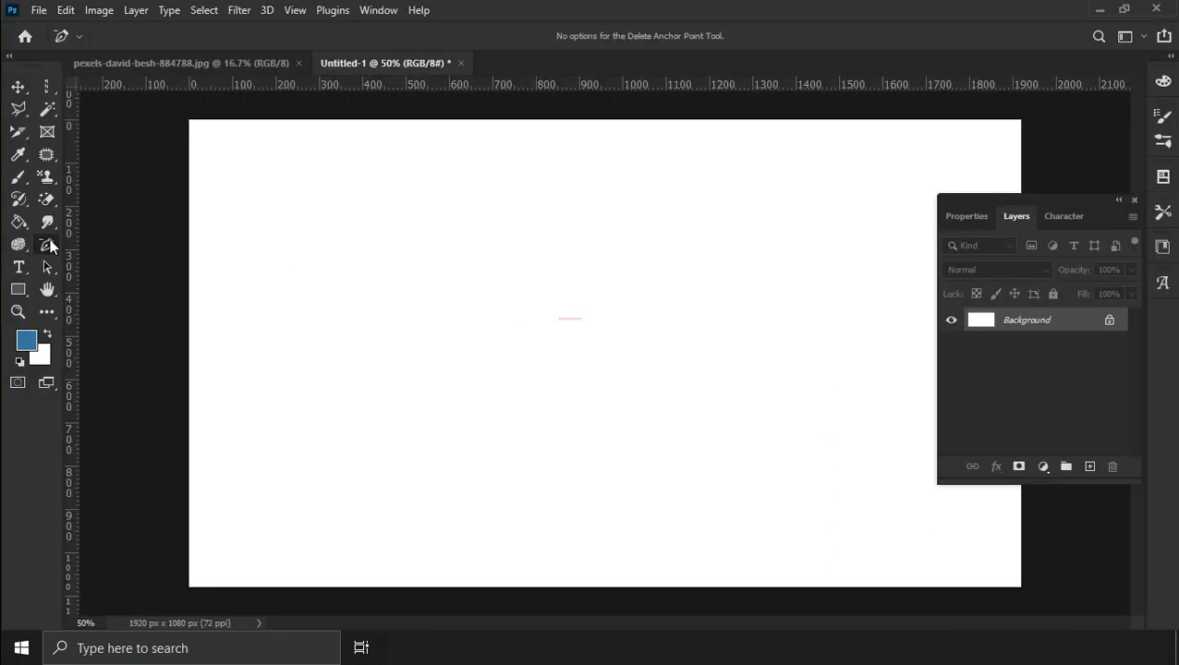
Draw a closed Pen tool path of five anchor points with a straight upper edge, curved lower side and pointed left end.
right_click(50, 245)
click(105, 242)
click(397, 256)
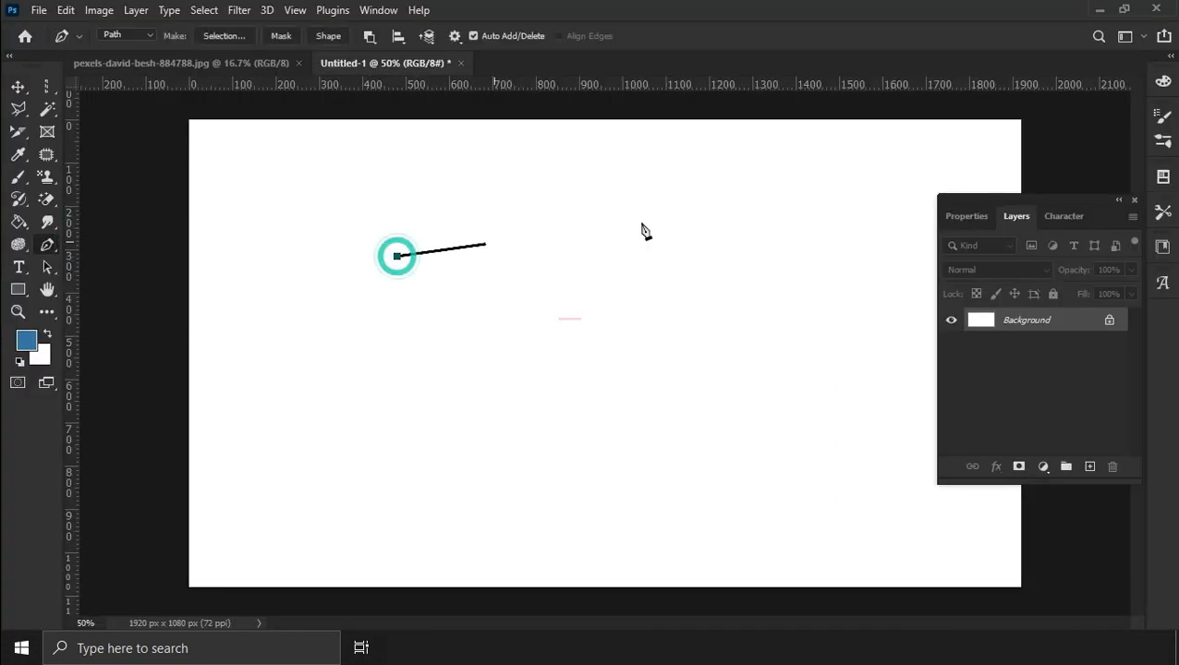
click(753, 219)
drag(692, 392, 648, 436)
drag(602, 466, 584, 463)
drag(385, 393, 409, 351)
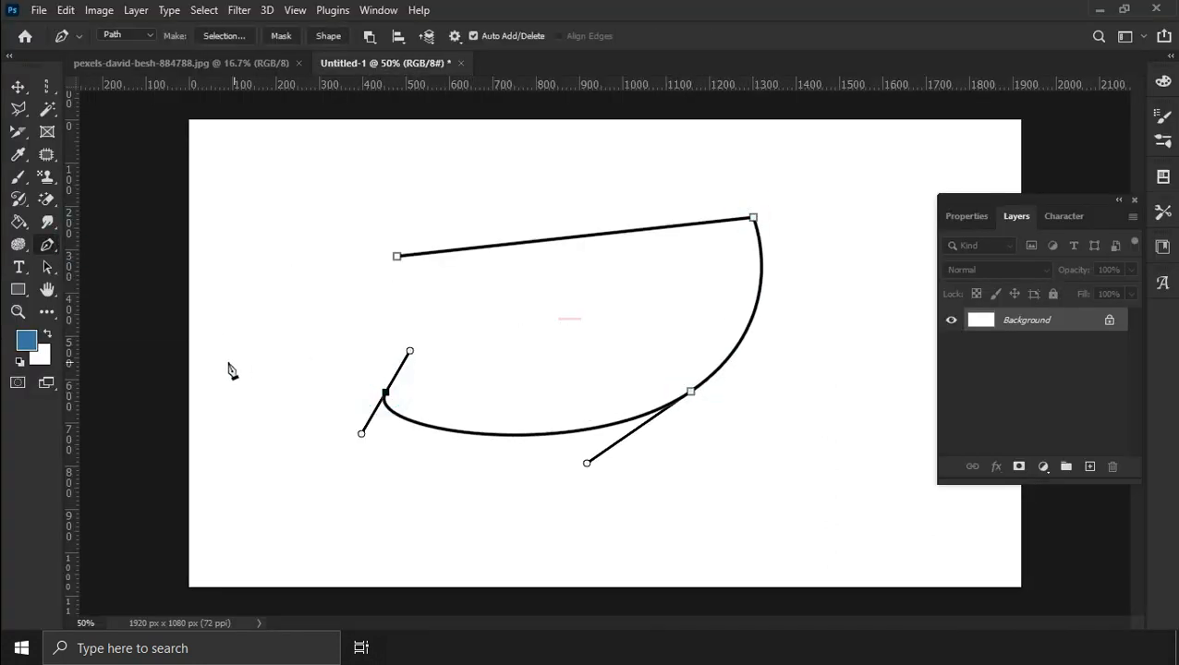
click(228, 362)
click(396, 256)
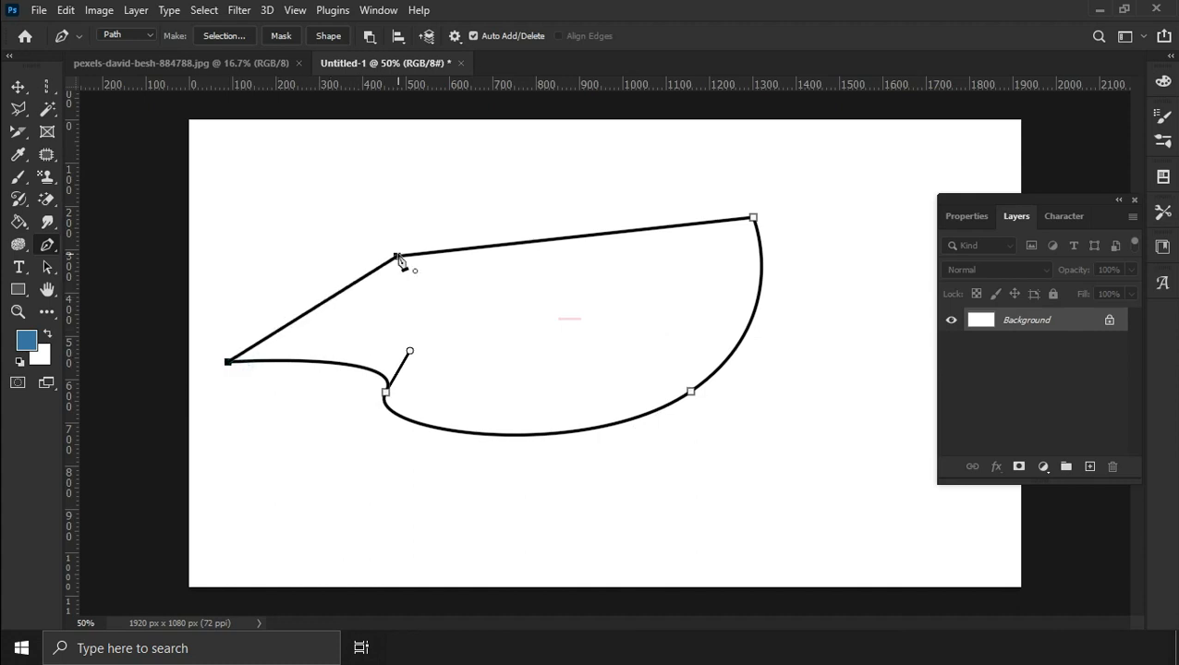
Convert the path's upper-left anchor between corner and smooth, reshape its curve upward, and convert the lower-right anchor to a corner.
right_click(45, 247)
click(131, 329)
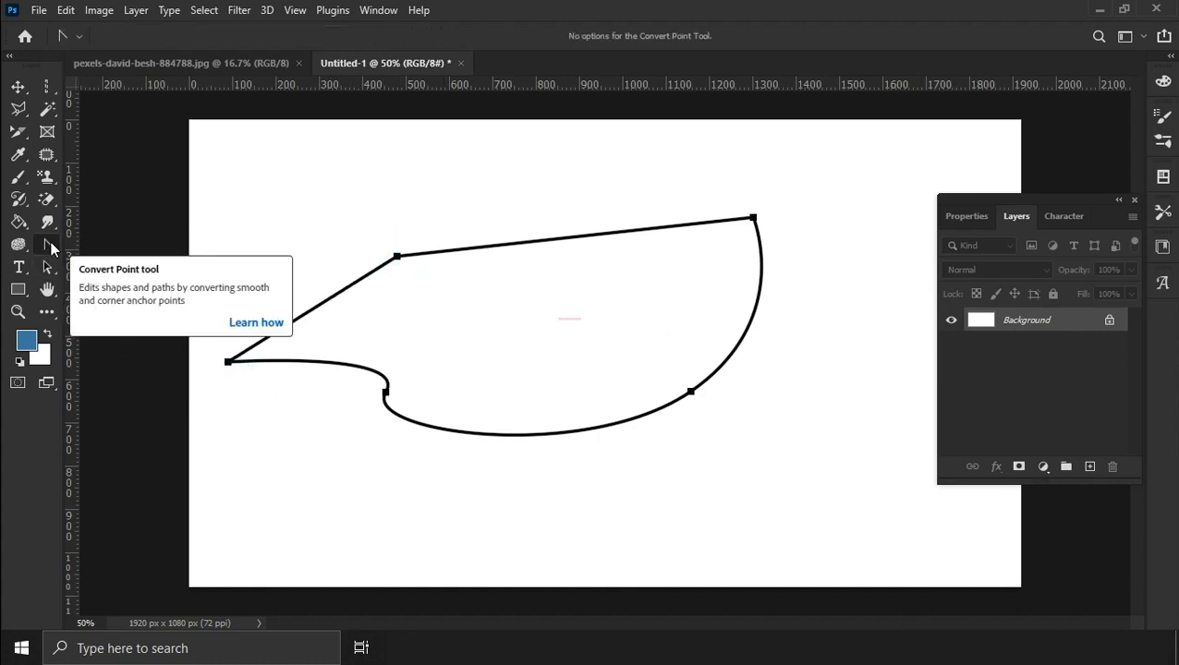
drag(397, 256, 510, 291)
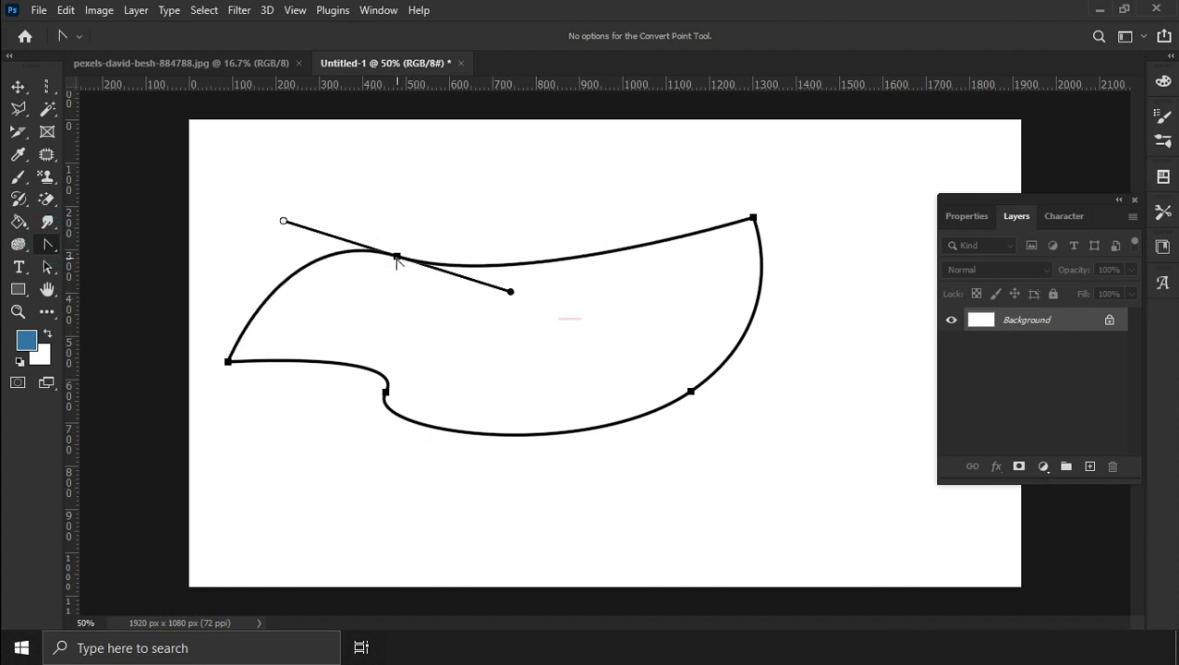
click(397, 256)
drag(397, 258, 394, 158)
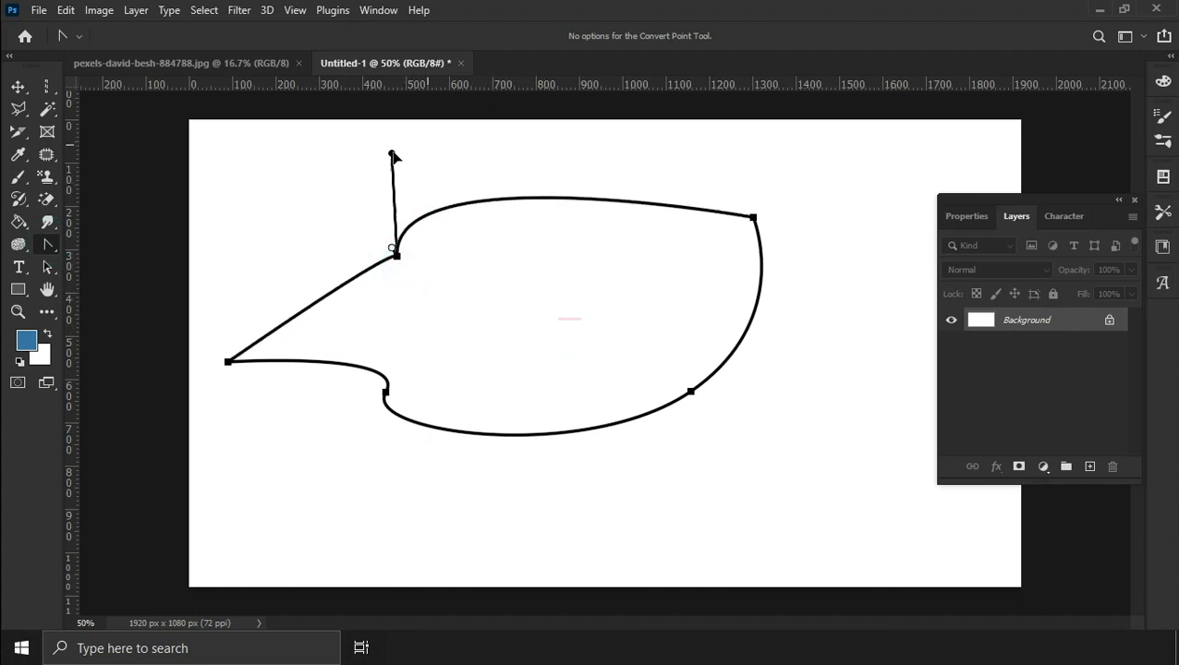
click(692, 392)
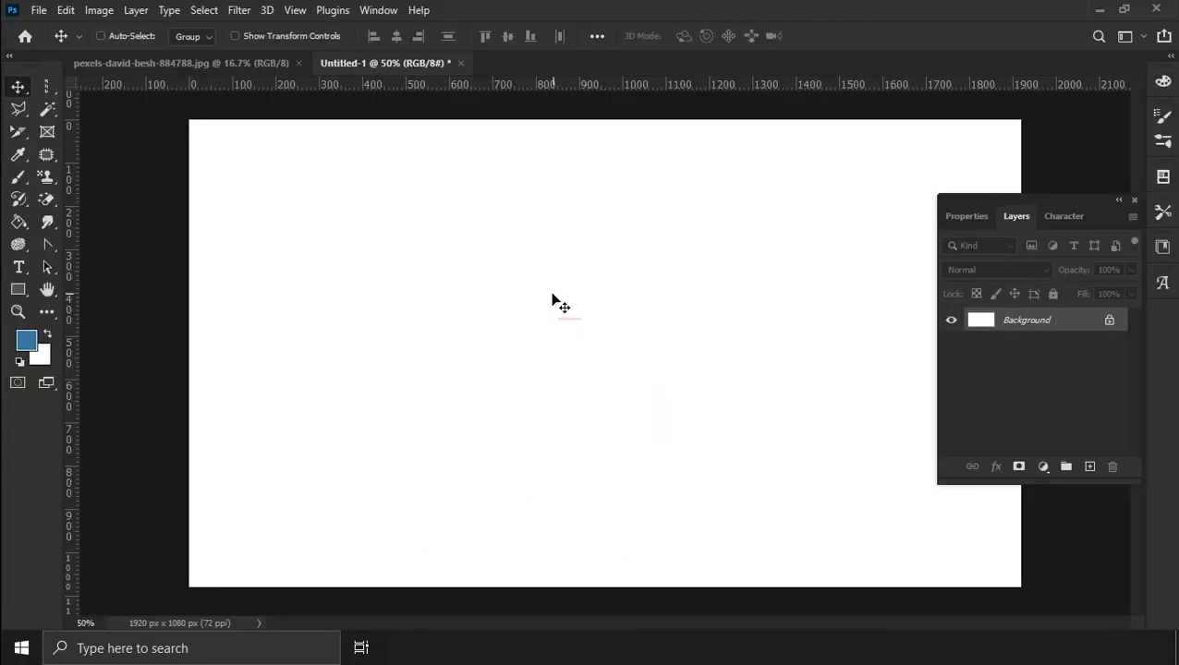
Add the horizontal text HELLO near the middle of the canvas with the Horizontal Type tool.
click(21, 268)
click(20, 268)
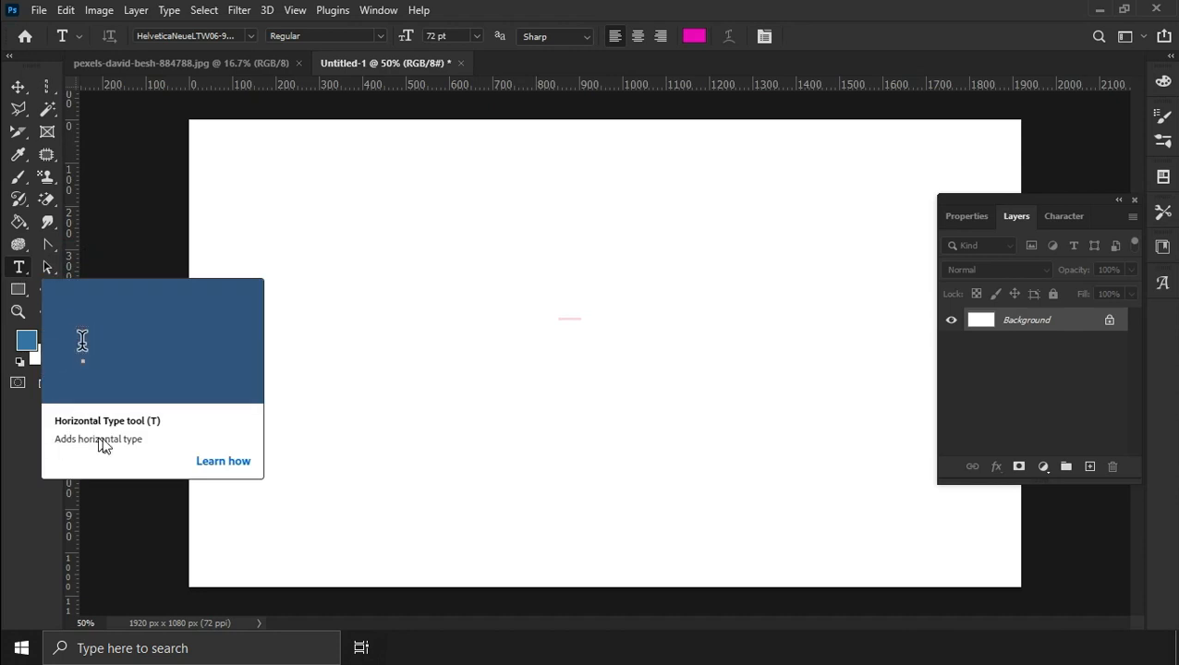
click(369, 332)
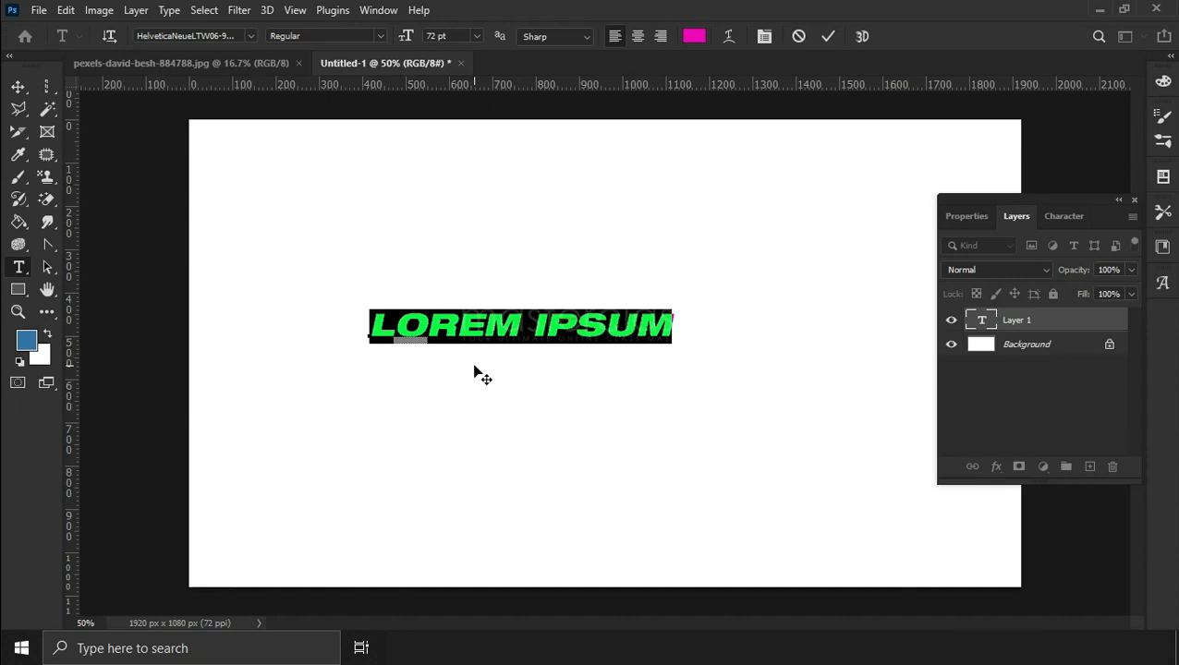
text(HELLO)
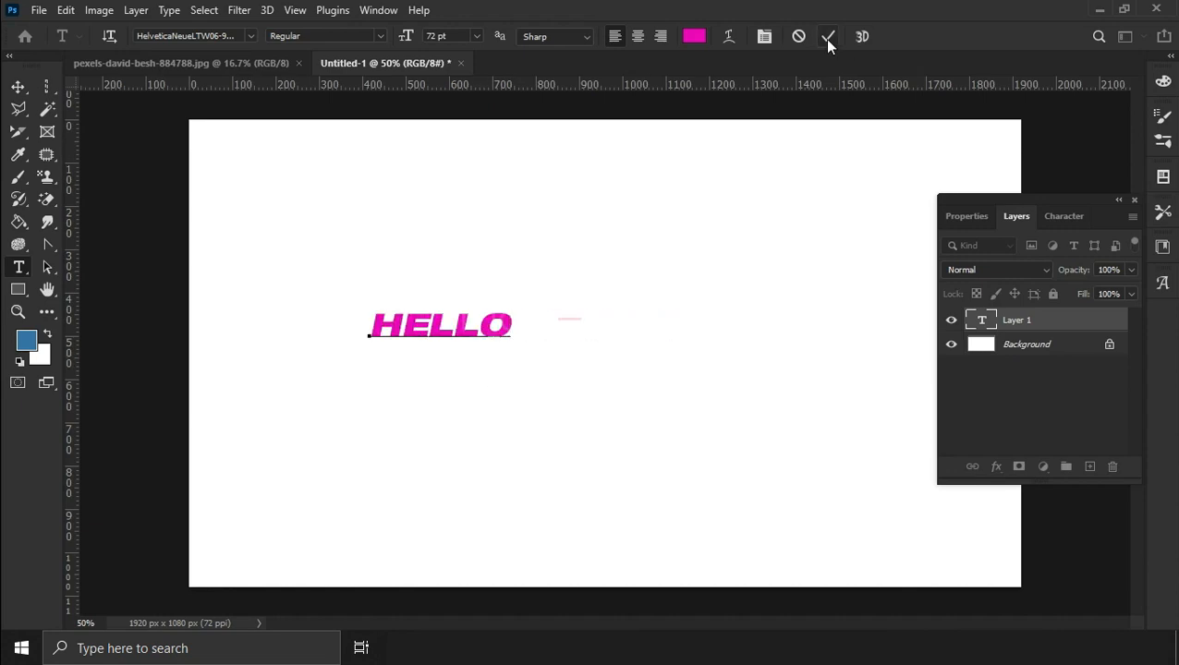
click(828, 37)
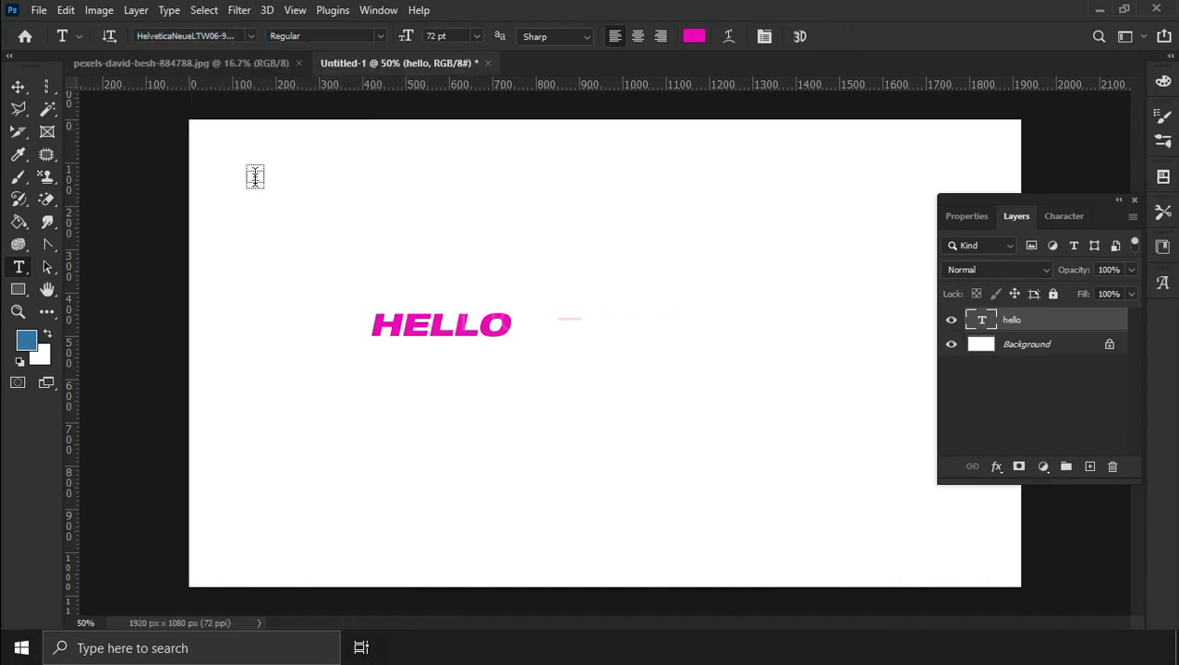
Change the HELLO text's font to Humanst521 BT in the Italic style.
click(250, 36)
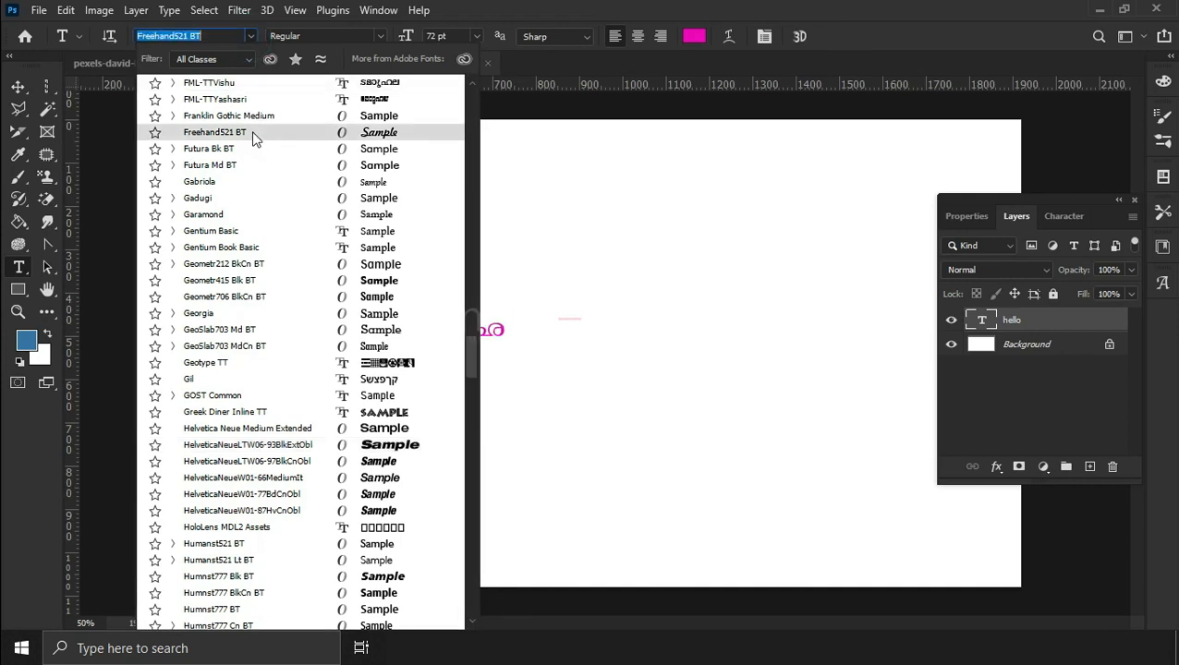
click(240, 544)
click(366, 36)
click(314, 66)
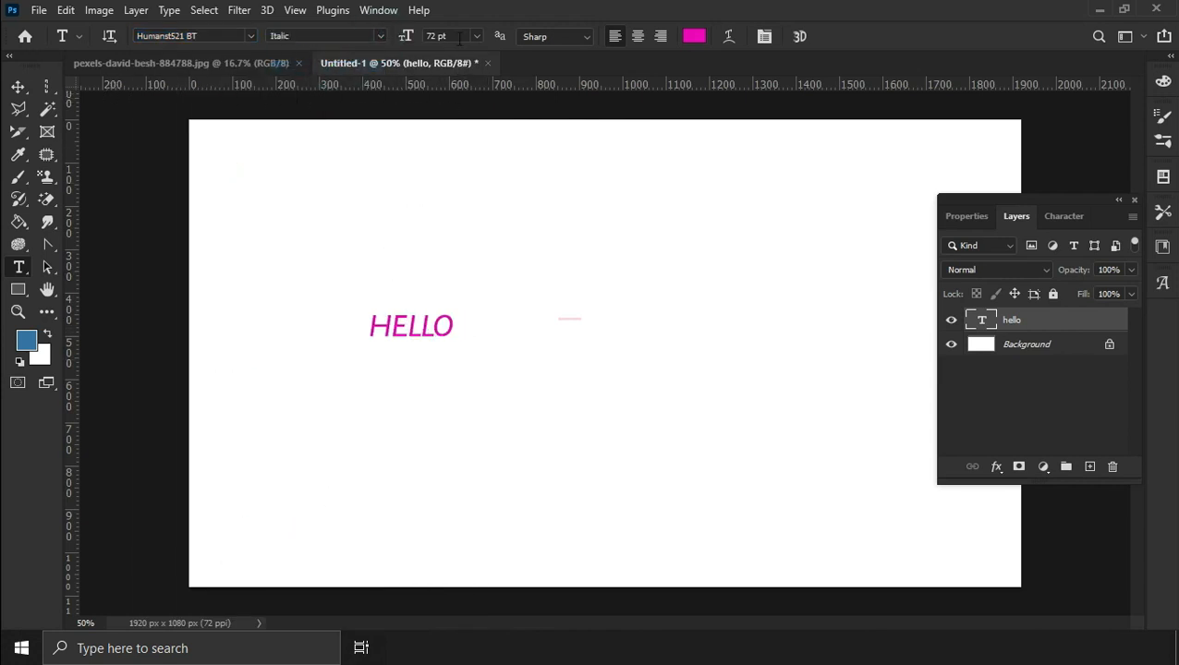
Change the HELLO text's color to dark green, hex 264c07.
click(690, 37)
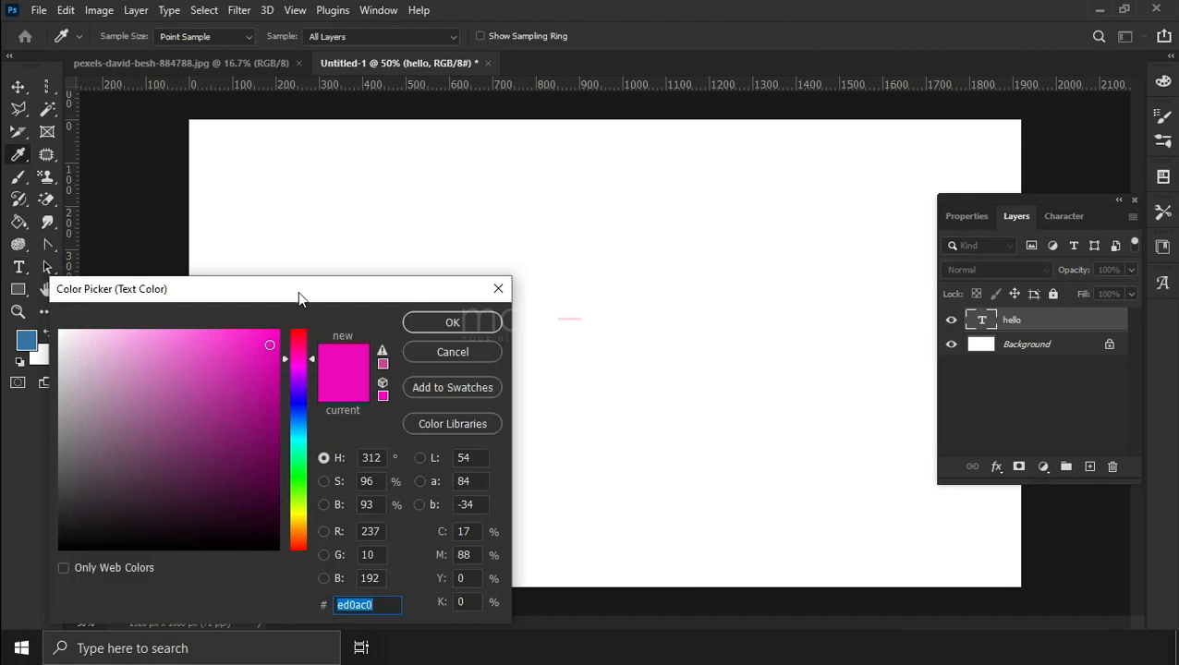
drag(297, 293, 831, 139)
click(826, 341)
click(787, 332)
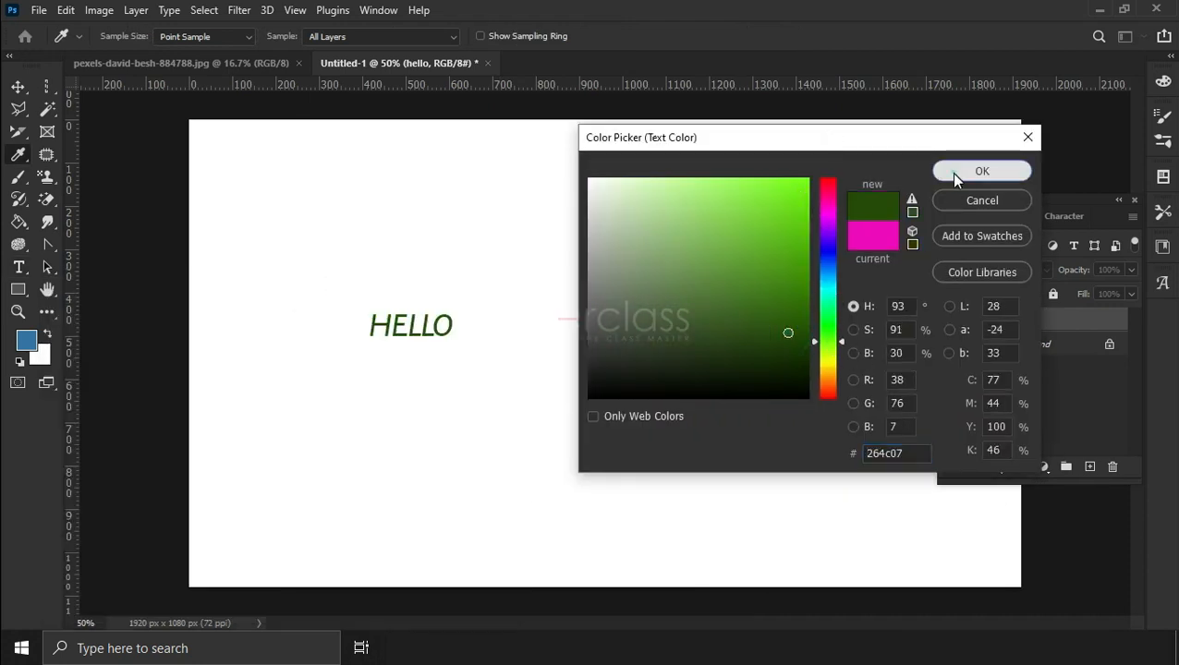
click(952, 172)
Try a Warp Text style with an adjusted bend on the HELLO text.
click(728, 36)
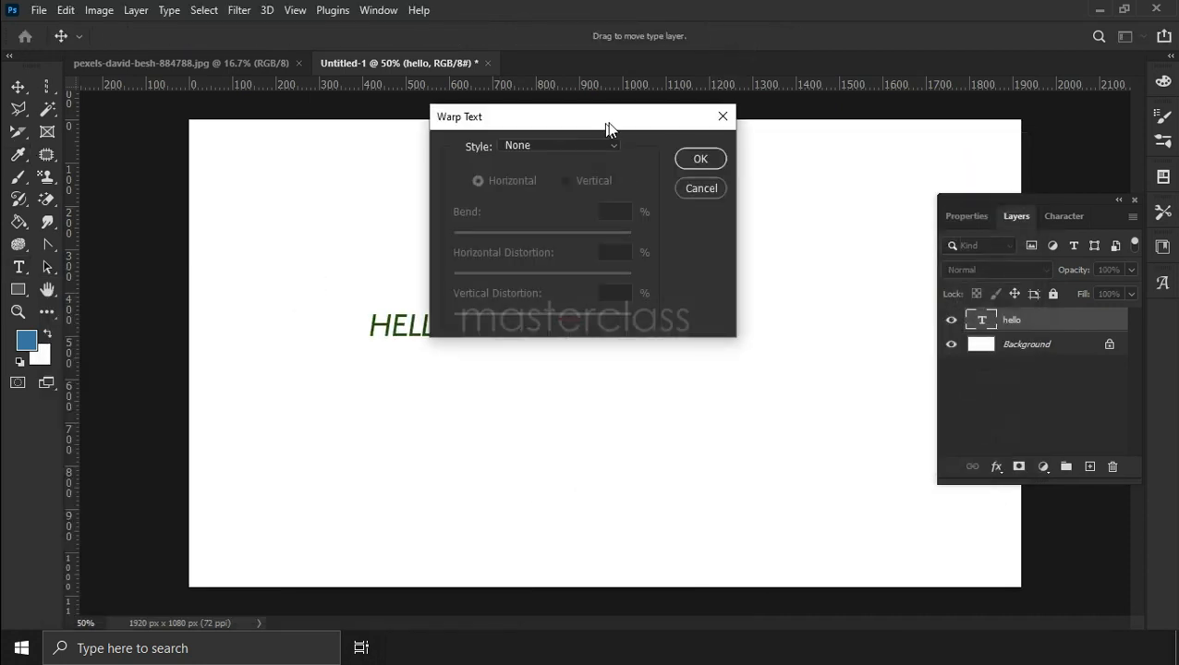
drag(605, 124, 735, 124)
click(693, 133)
click(677, 215)
drag(677, 218, 636, 222)
click(831, 175)
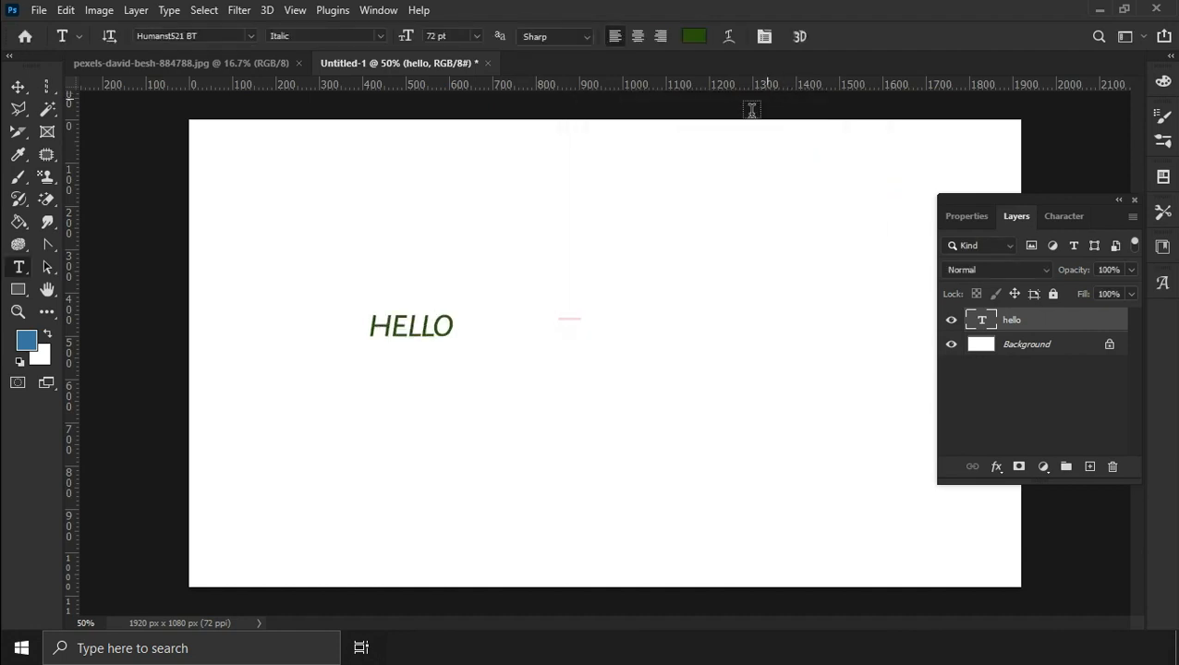
Show the Character panel and separate it from the Layers panel group as a floating panel over the canvas.
click(764, 36)
drag(1053, 211, 687, 300)
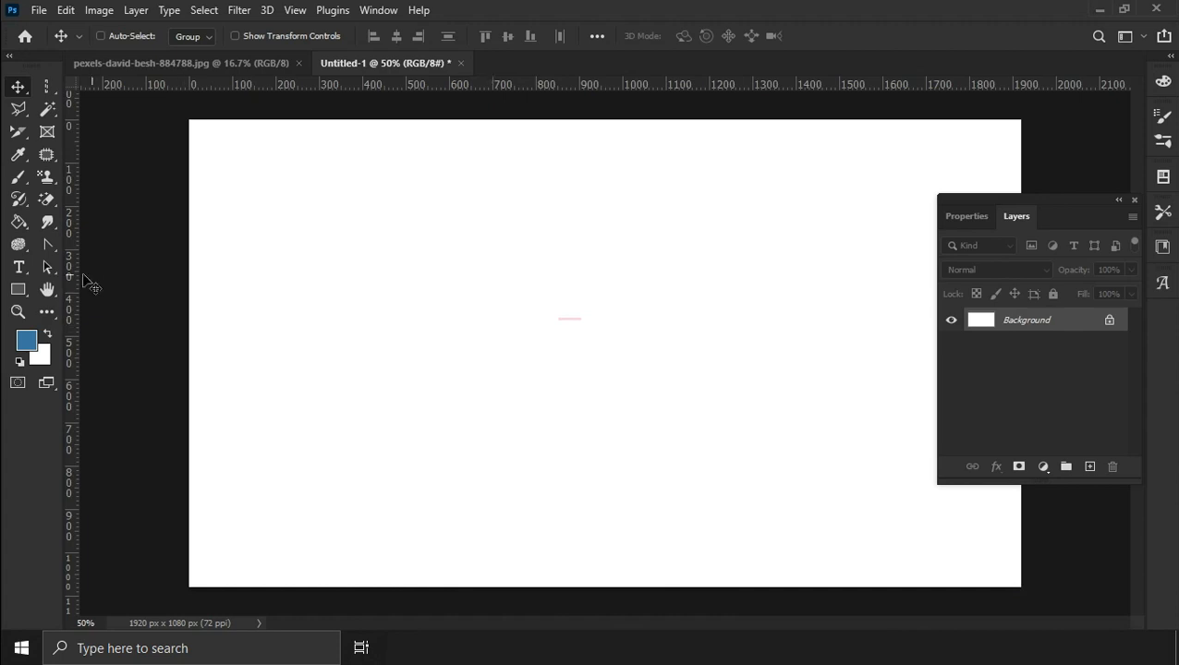
Add a vertical HELLO text with the Vertical Type tool and move it slightly down the canvas.
click(19, 265)
click(73, 281)
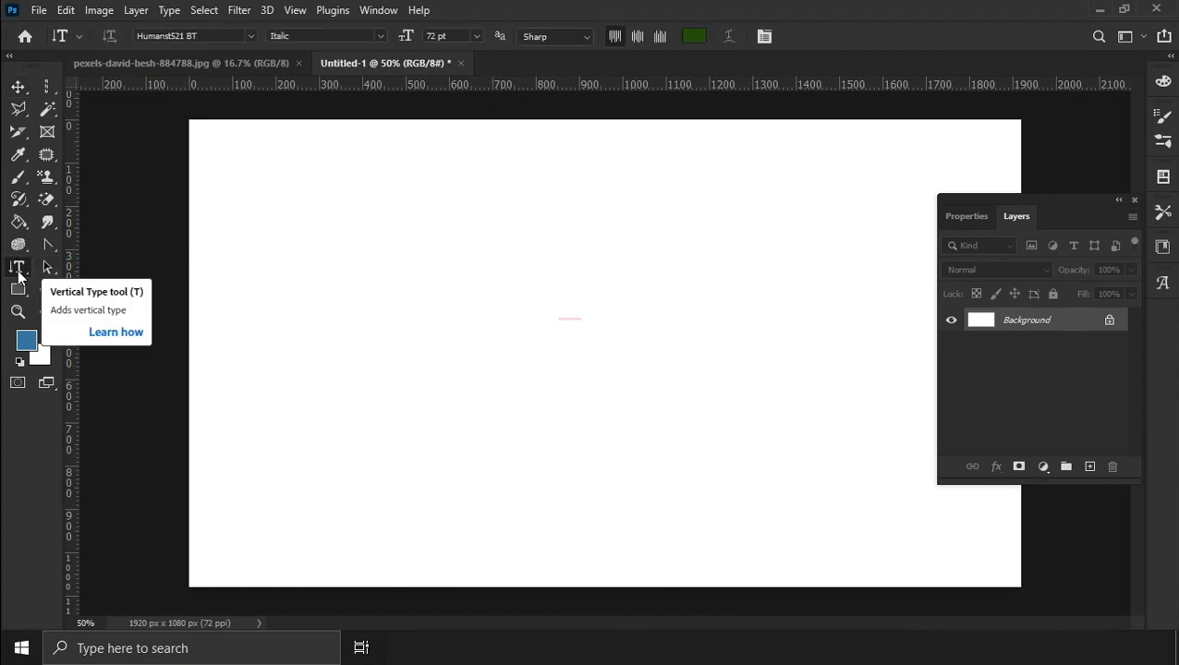
click(413, 194)
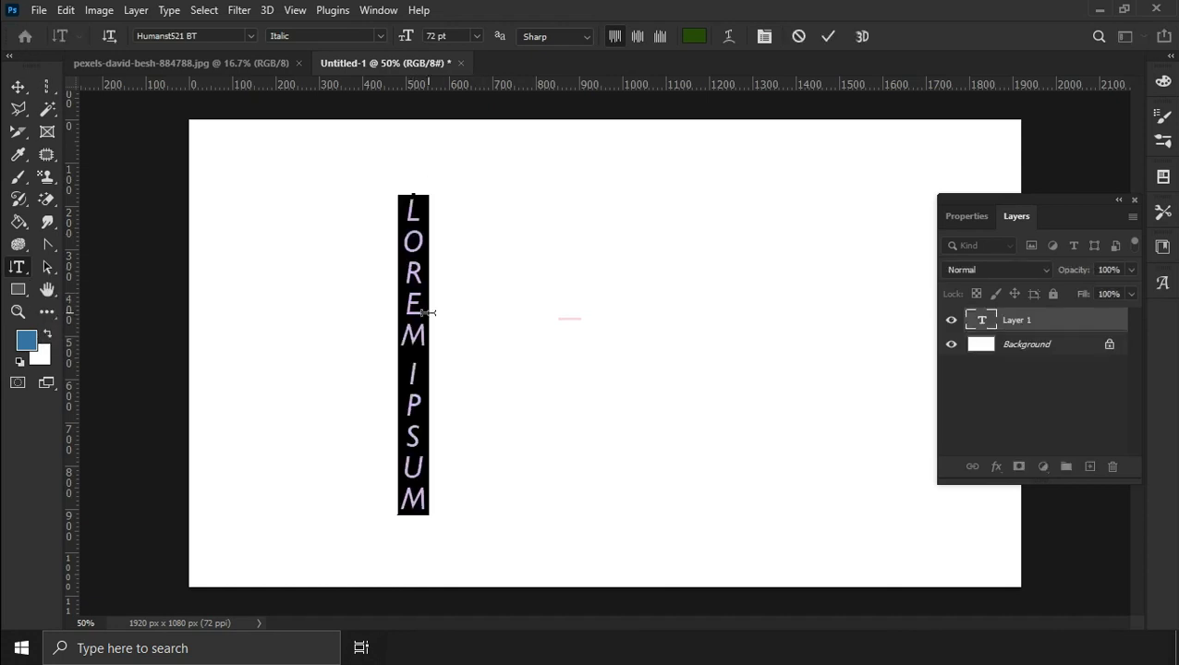
text(HELLO)
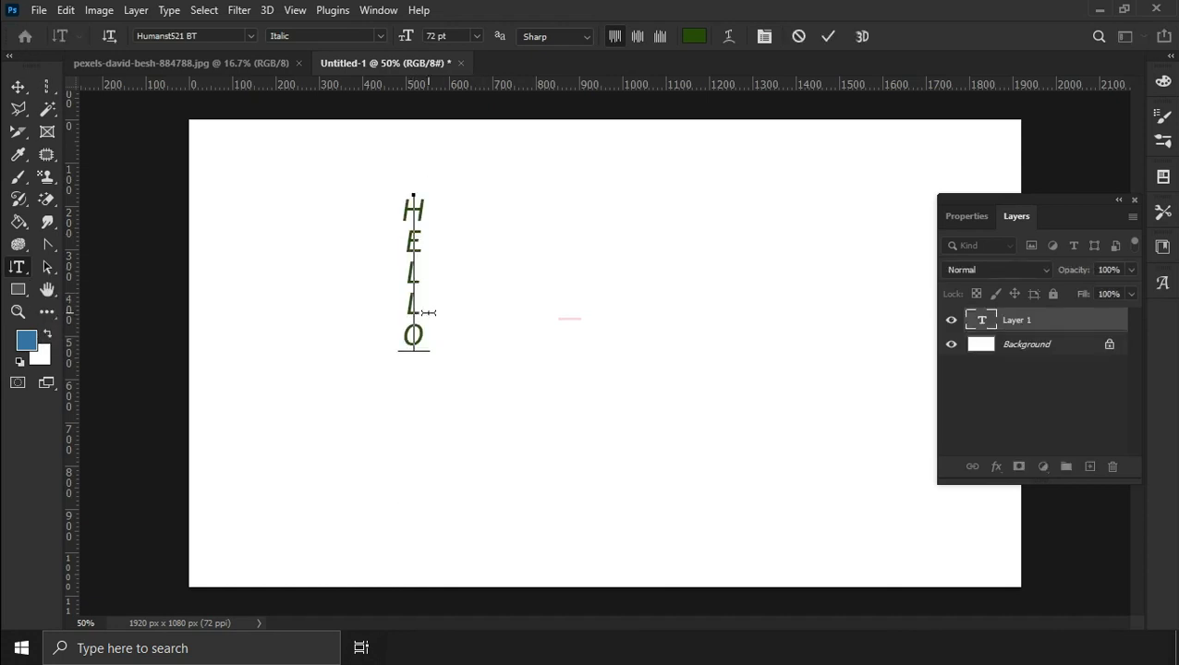
drag(437, 372, 442, 423)
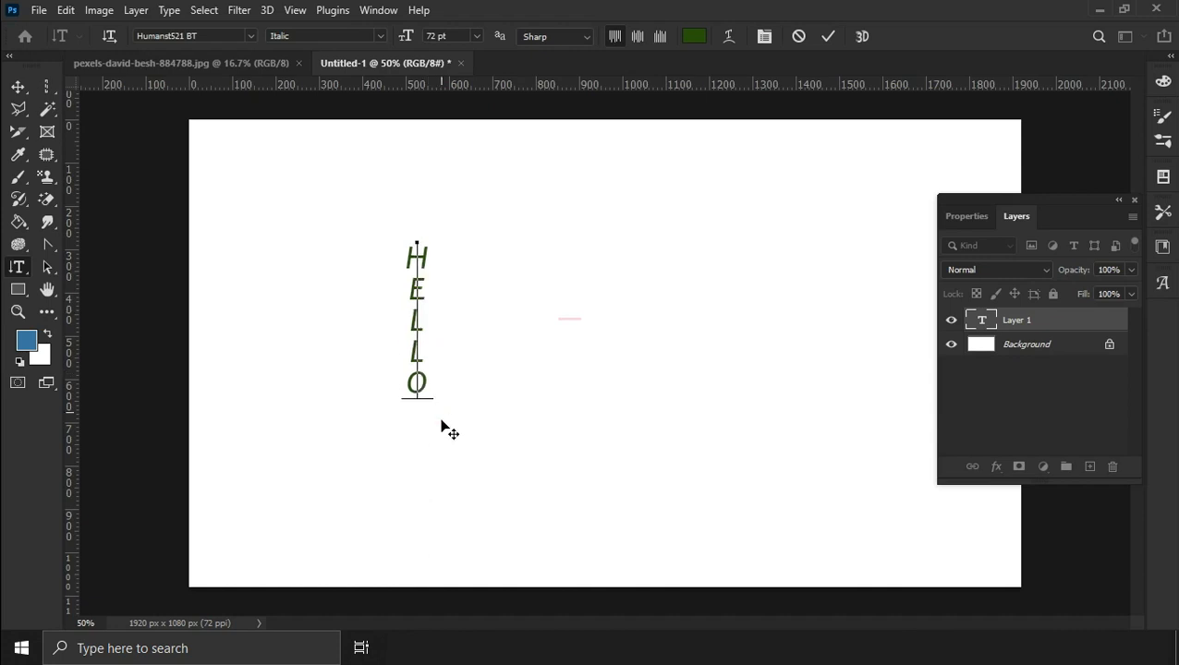
click(821, 36)
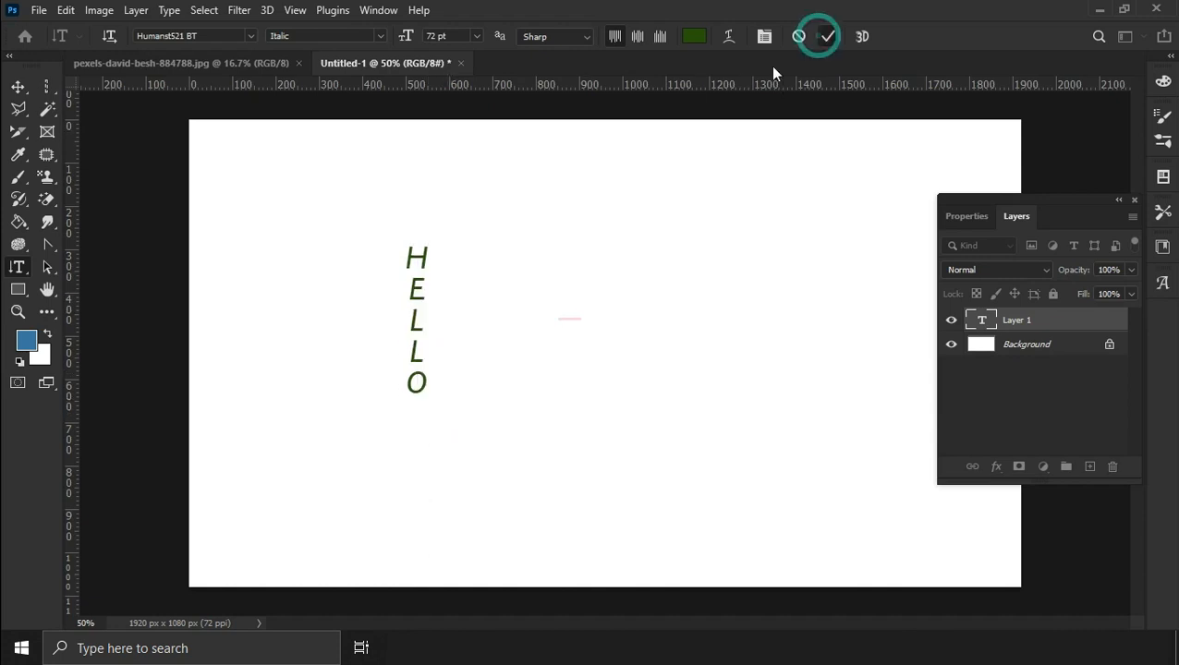
Change the vertical HELLO text's font to HelveticaNeueLTW06-93BlkExtObl and its color to magenta.
click(249, 37)
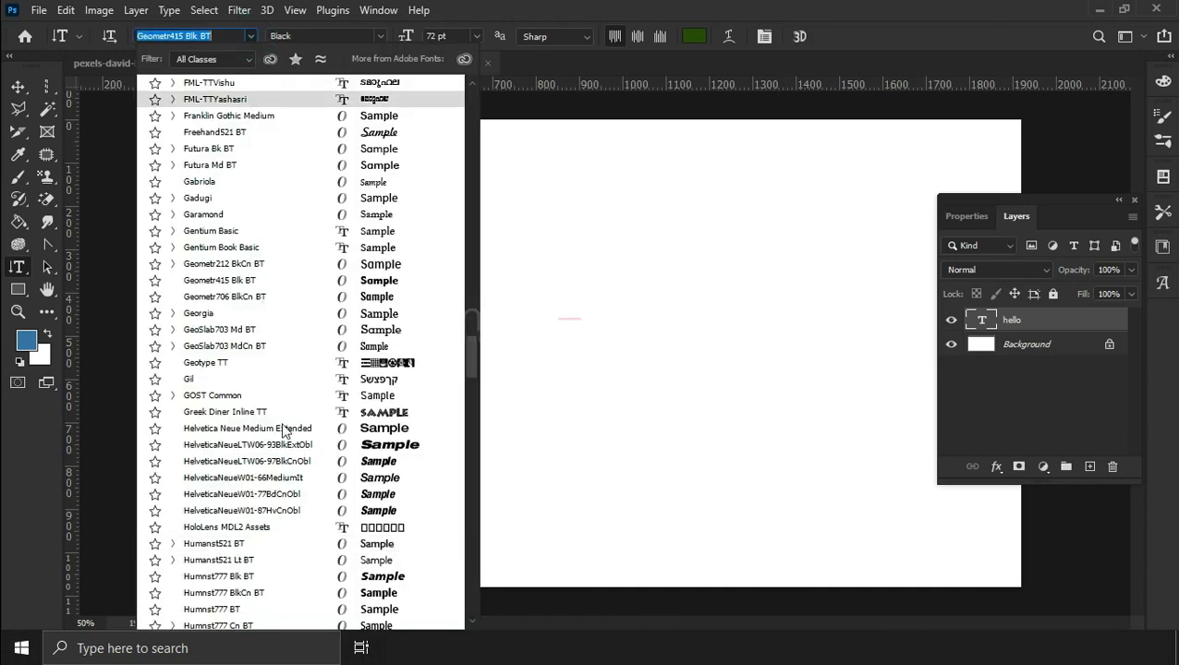
click(277, 446)
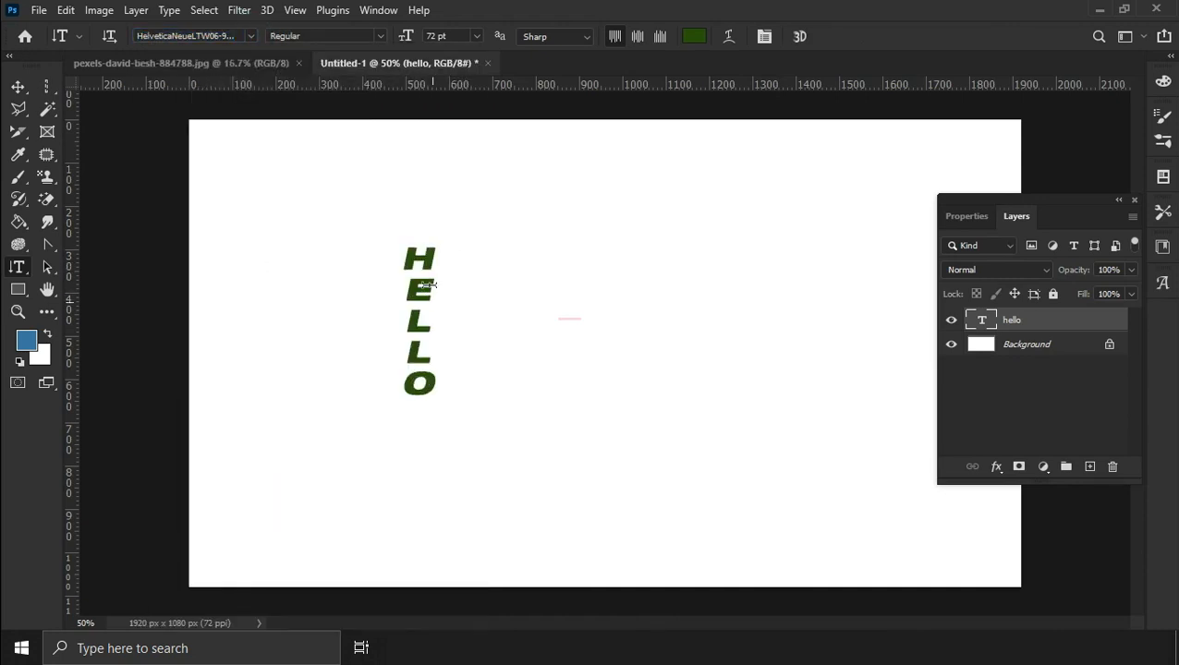
click(691, 39)
drag(827, 288, 826, 210)
click(795, 190)
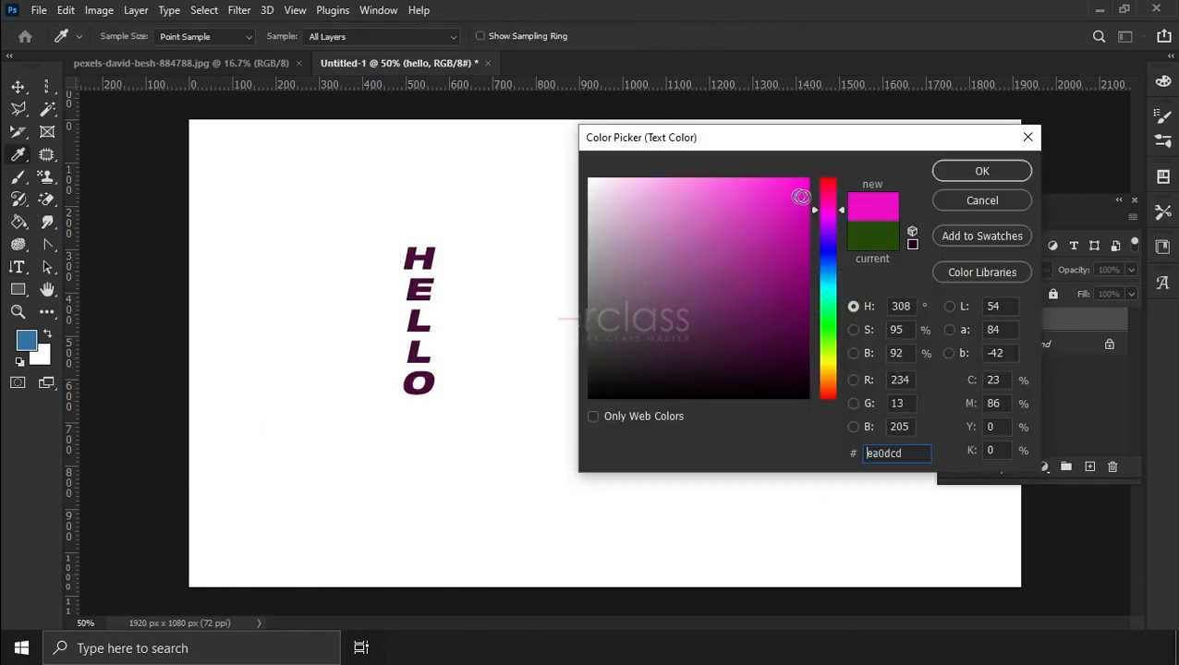
click(980, 171)
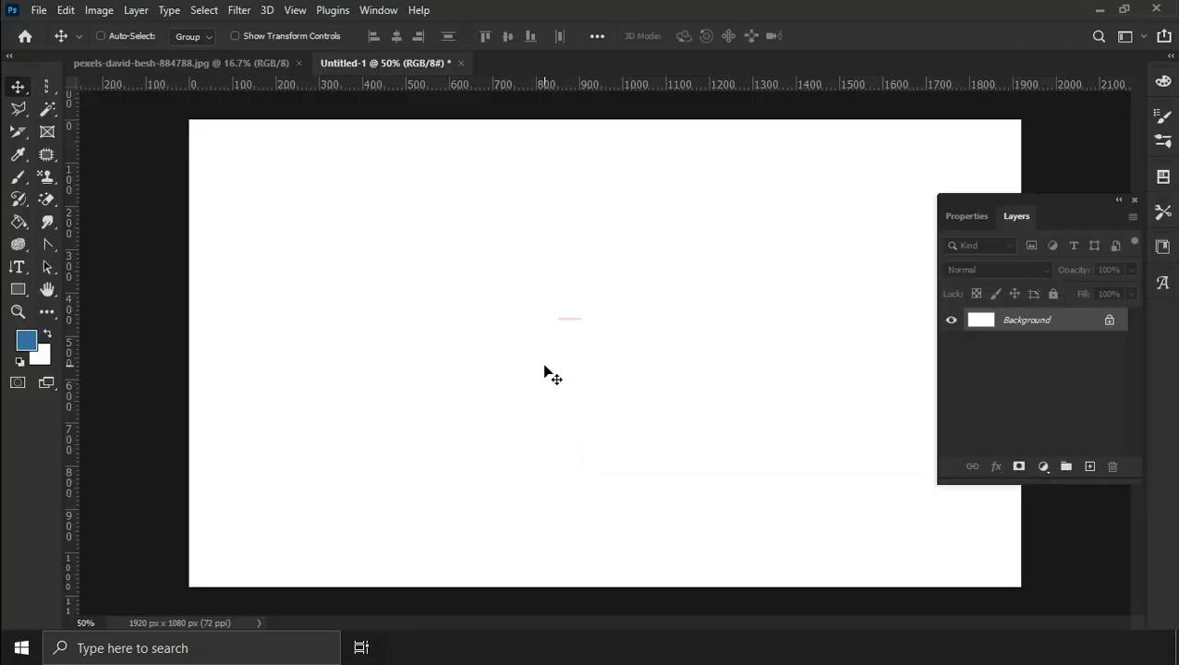
Create a vertical HELLO selection on the Background layer with the Vertical Type Mask tool.
click(544, 367)
drag(19, 267, 91, 302)
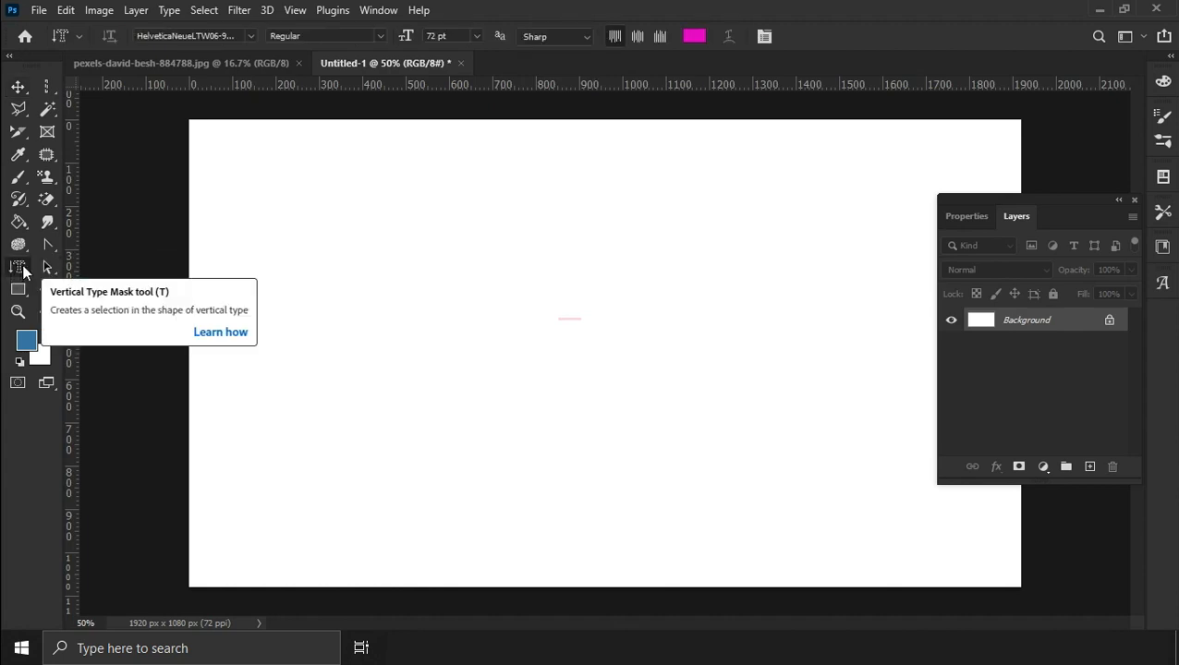
click(424, 244)
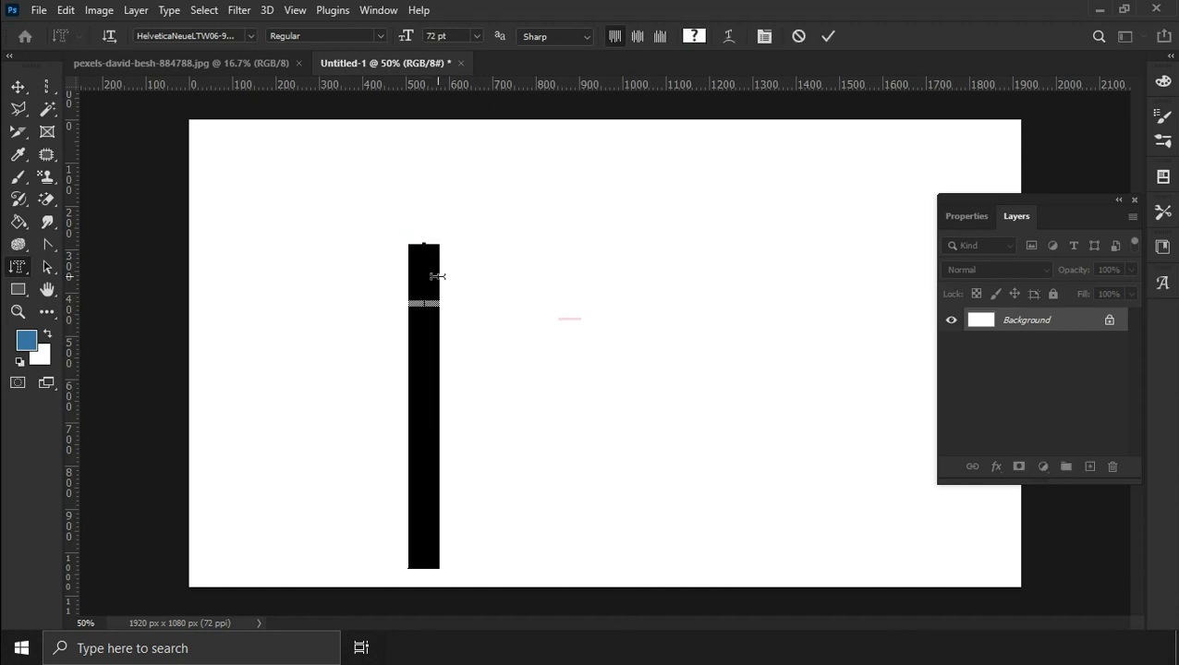
text(HELLO)
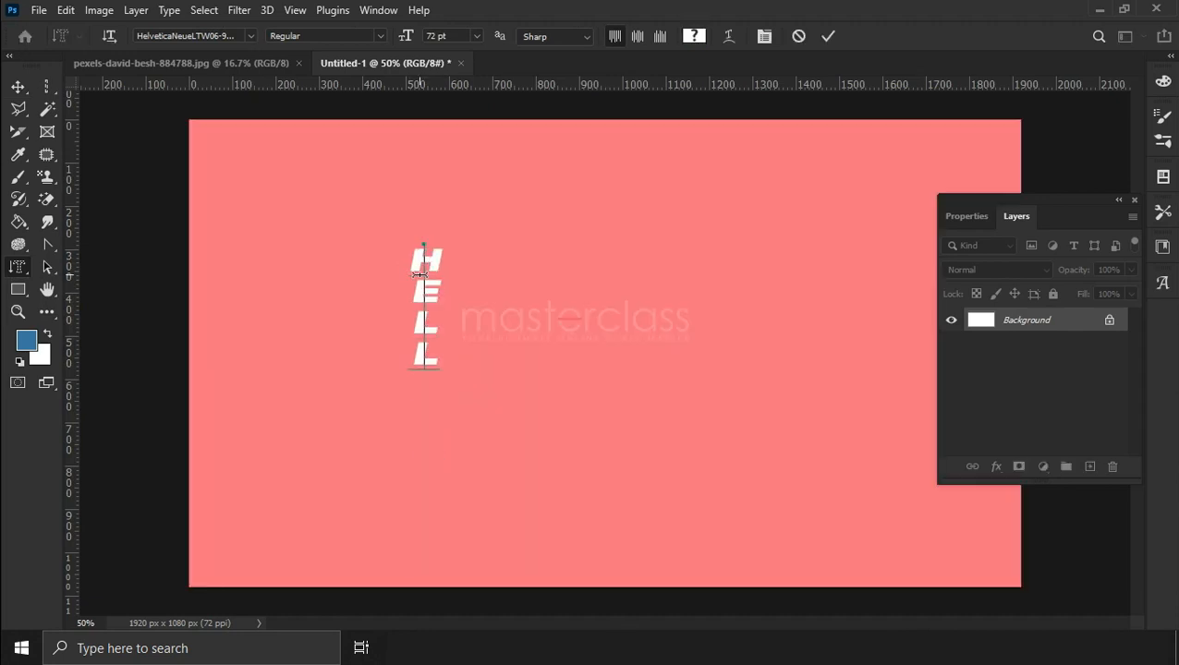
click(828, 35)
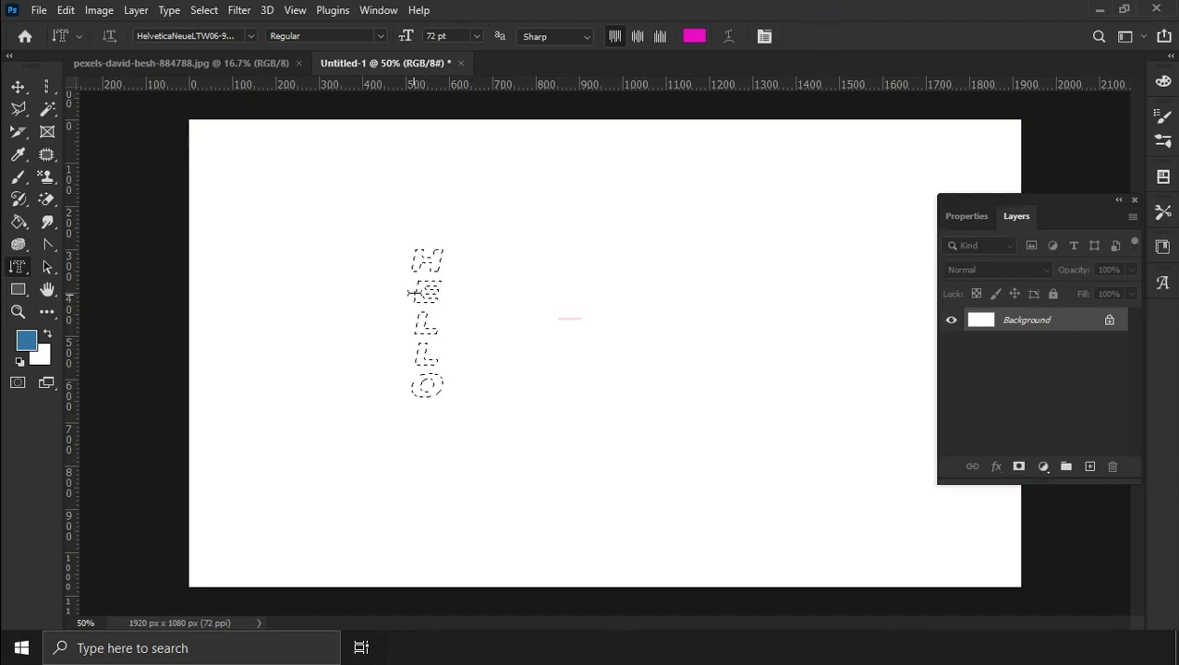
Fill the vertical HELLO selection with the green-to-blue gradient from the O up to the H and deselect it.
click(17, 222)
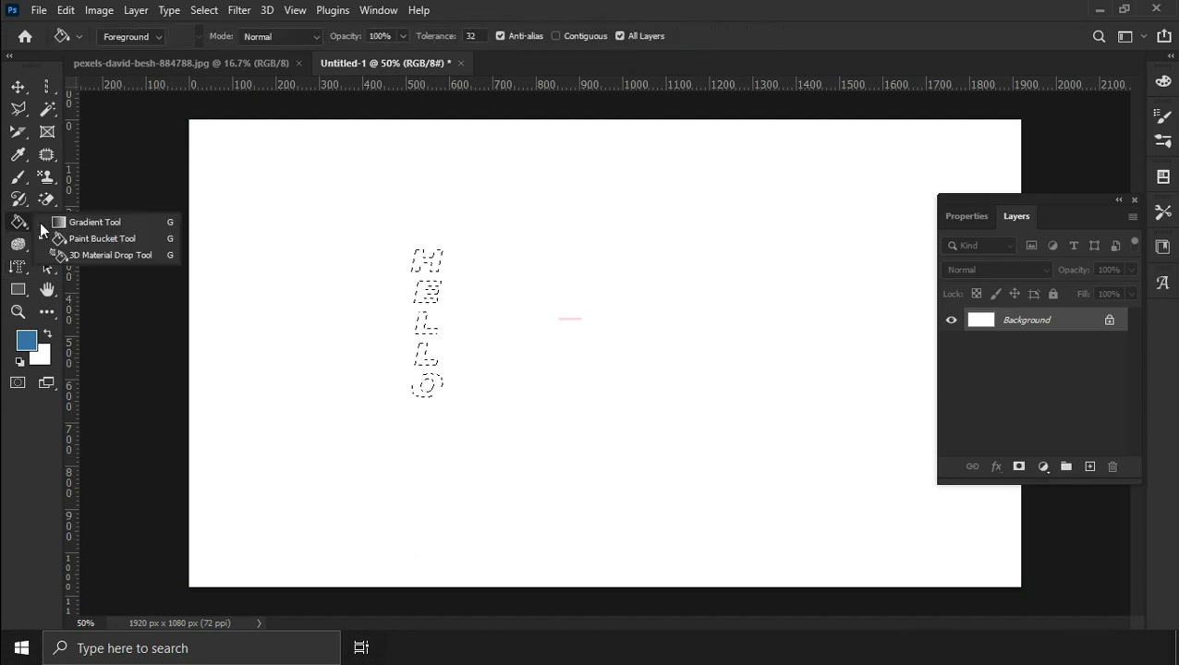
click(79, 222)
drag(408, 414, 445, 209)
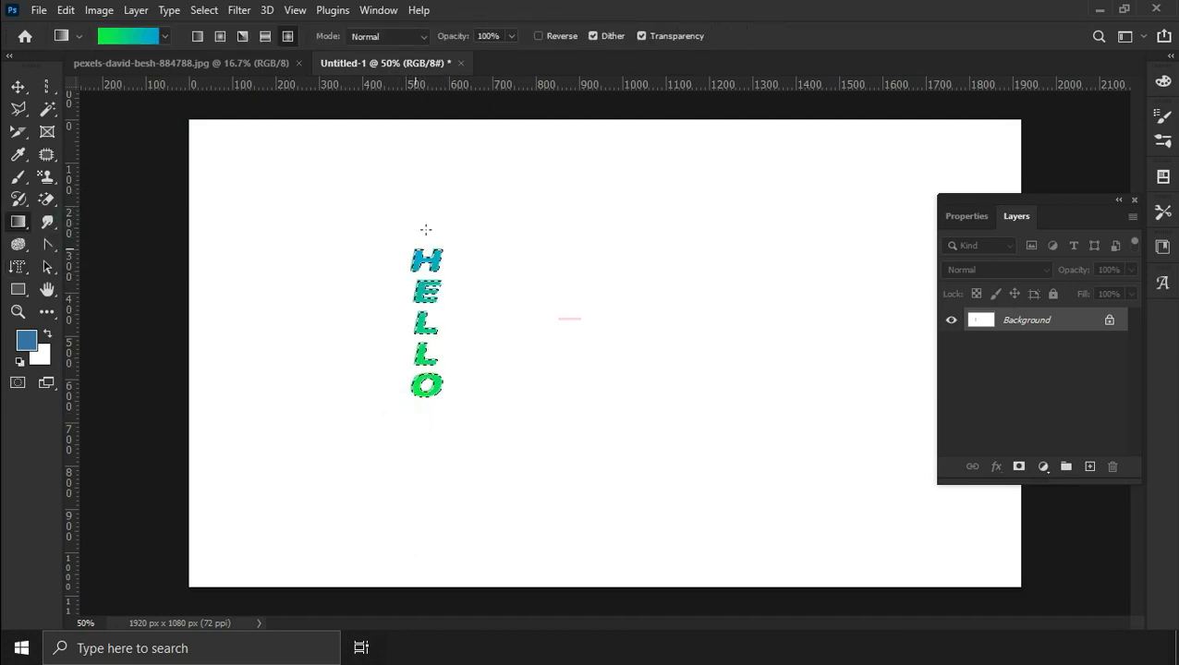
click(211, 15)
click(225, 47)
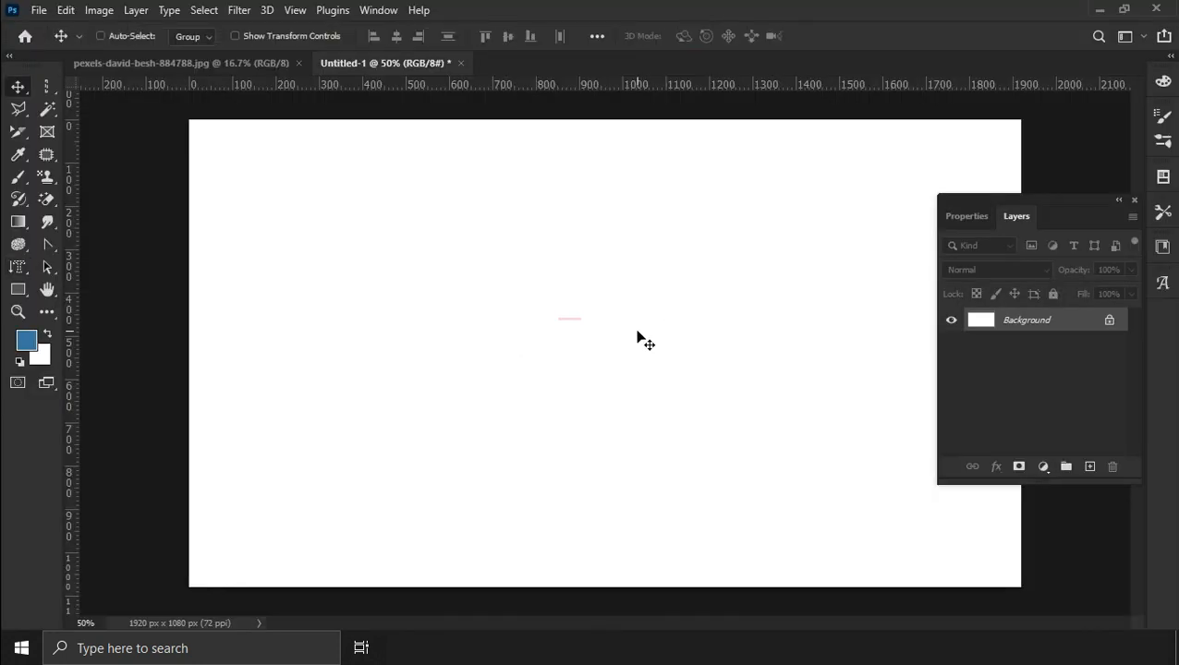
Create a LOREM IPSUM selection across the middle of the canvas with the Horizontal Type Mask tool, keeping the placeholder text.
click(618, 327)
drag(26, 267, 84, 311)
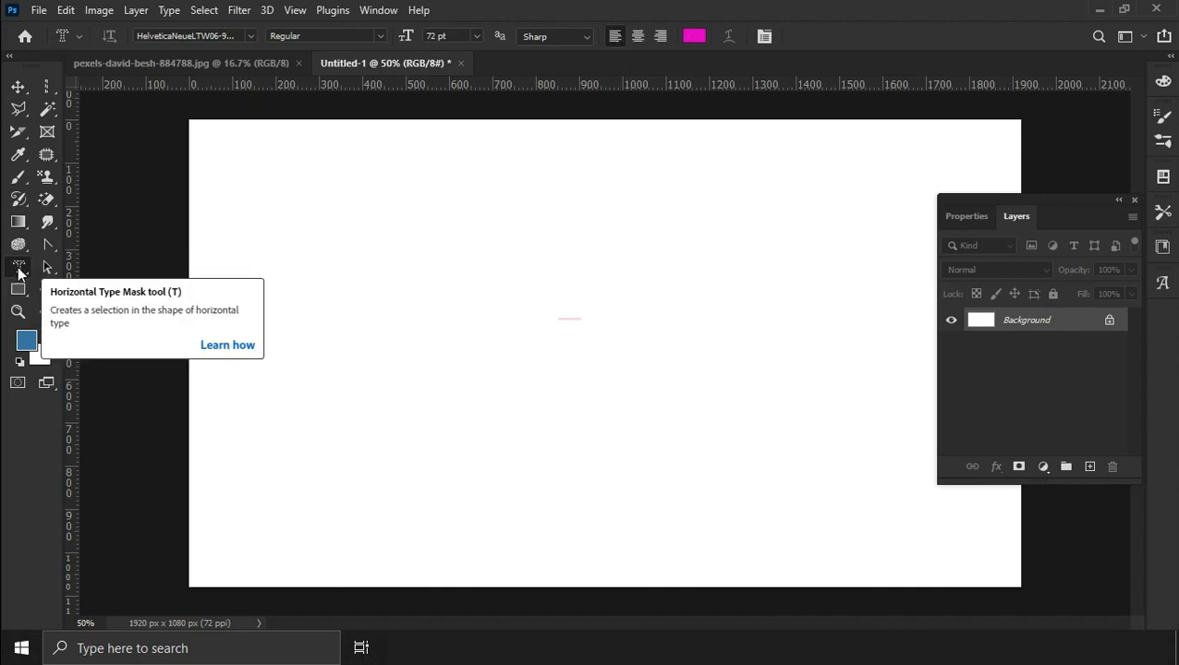
click(443, 310)
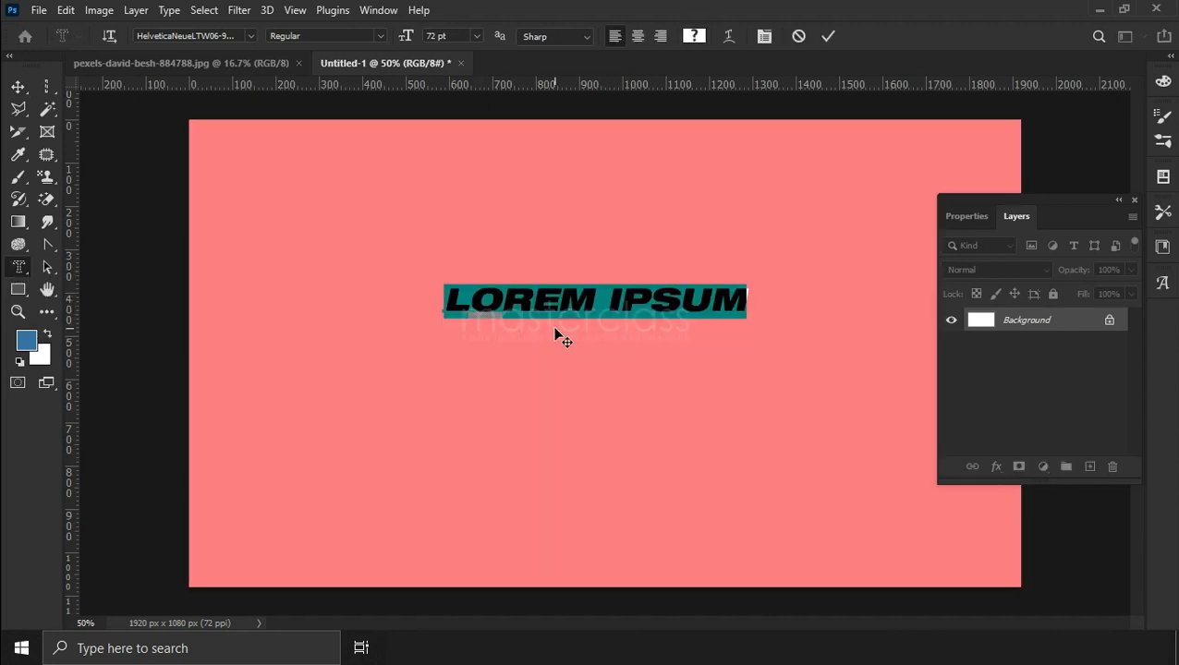
click(827, 36)
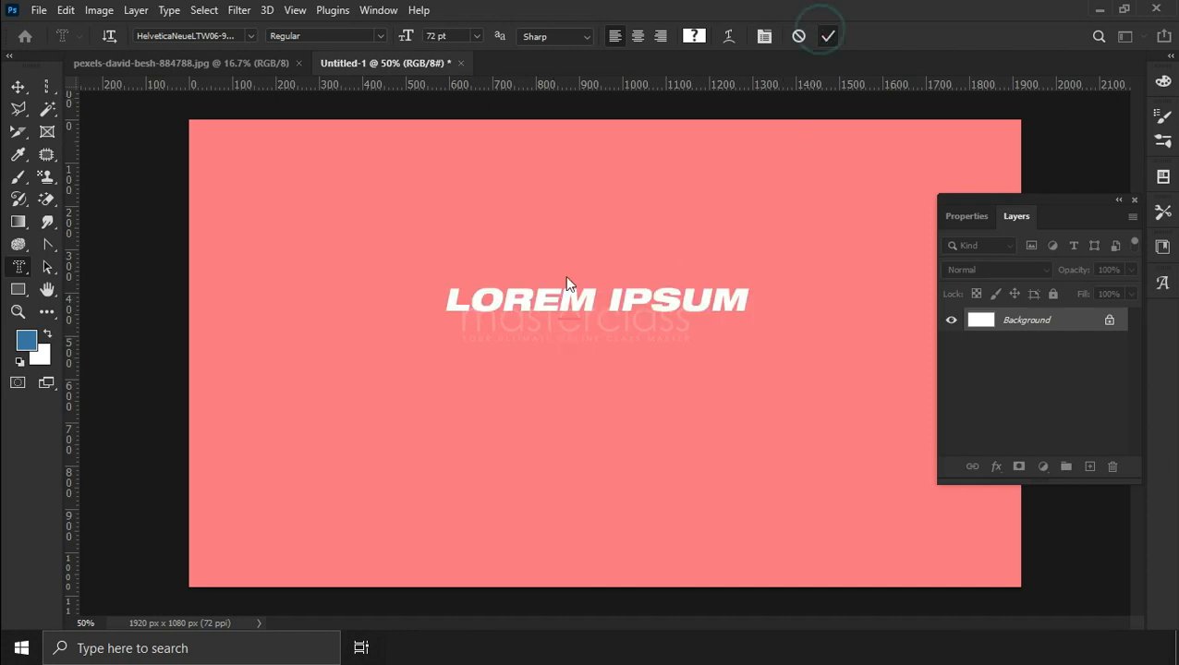
Apply the green-to-blue gradient horizontally across the LOREM IPSUM selection and deselect it.
click(19, 221)
drag(403, 296, 645, 299)
drag(748, 299, 836, 299)
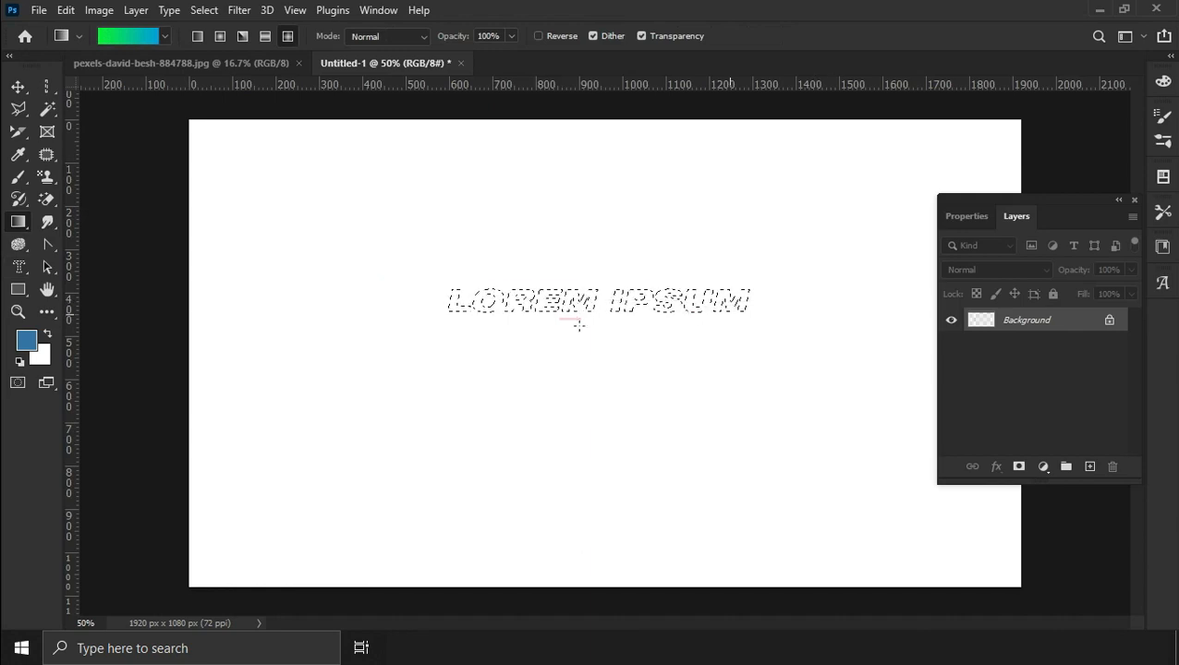
click(204, 10)
click(208, 43)
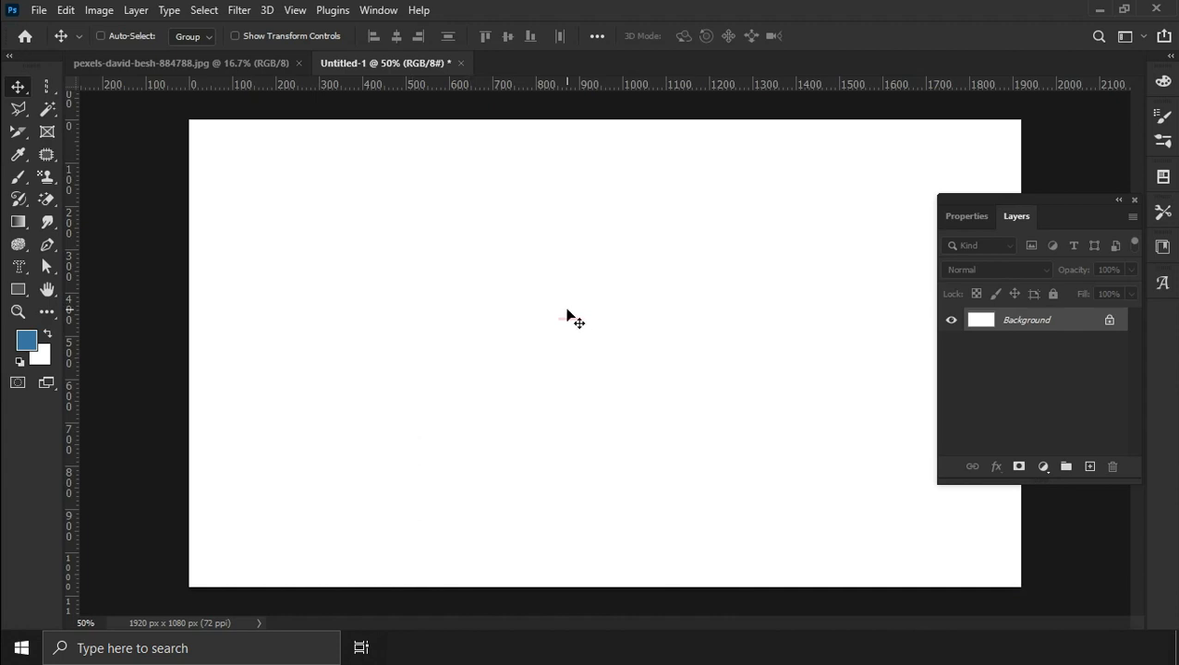
Draw a closed five-point Pen shape about 918 by 642 px and move it as a whole with the Path Selection tool.
click(47, 267)
click(120, 266)
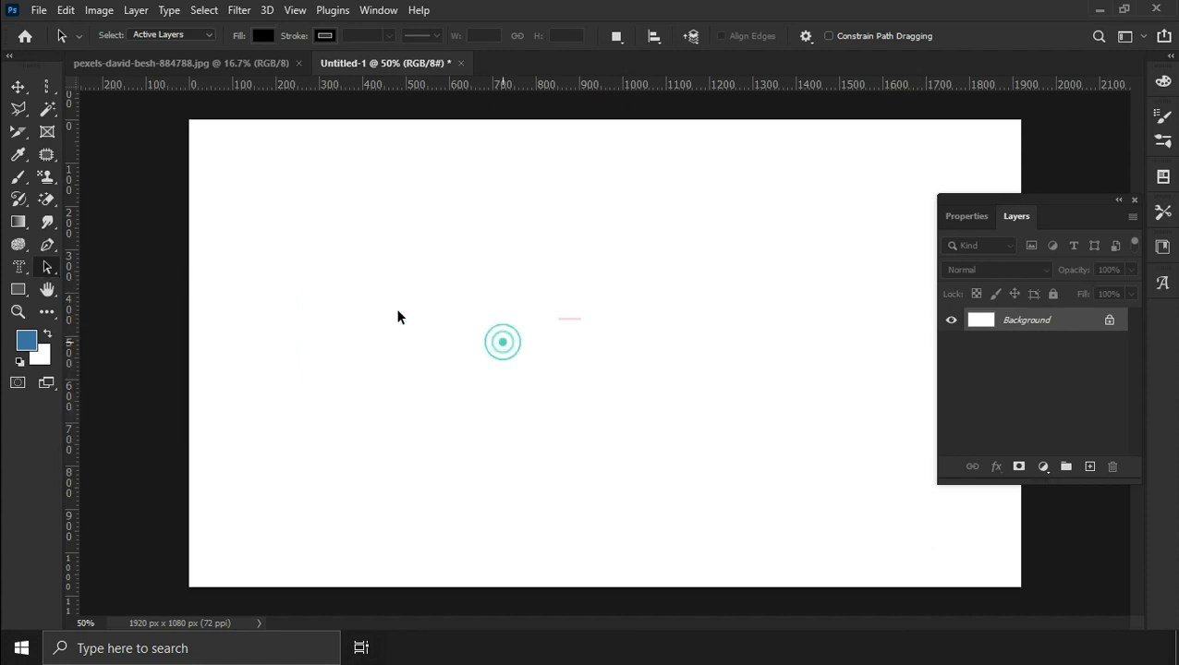
click(49, 243)
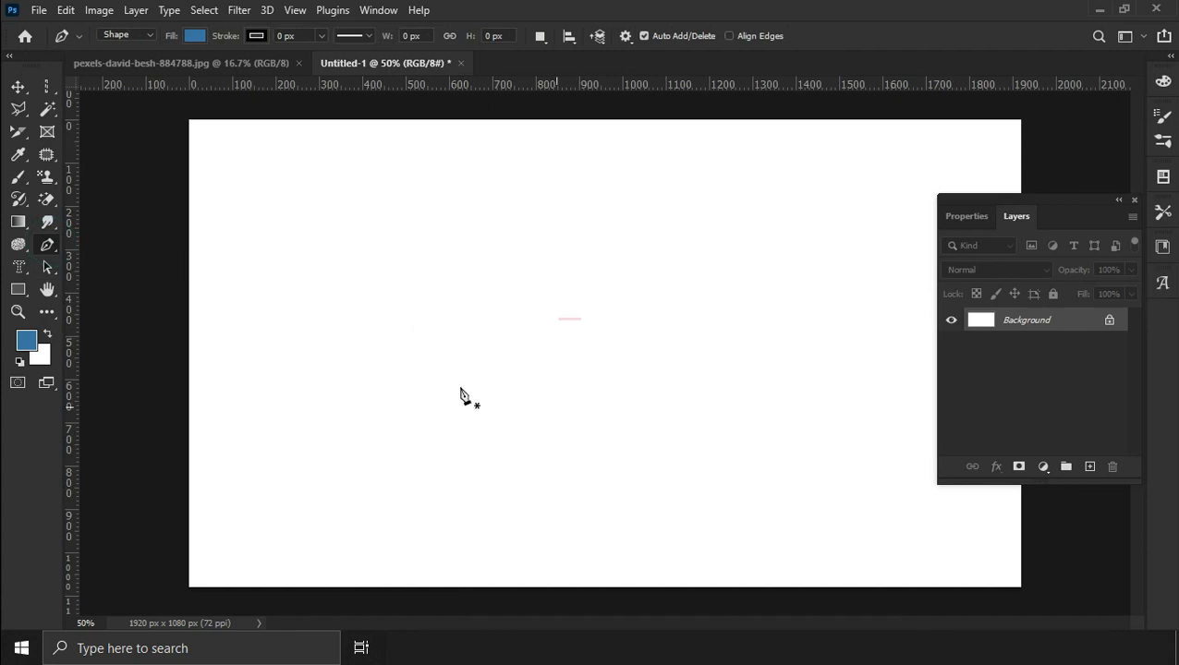
click(367, 368)
click(521, 196)
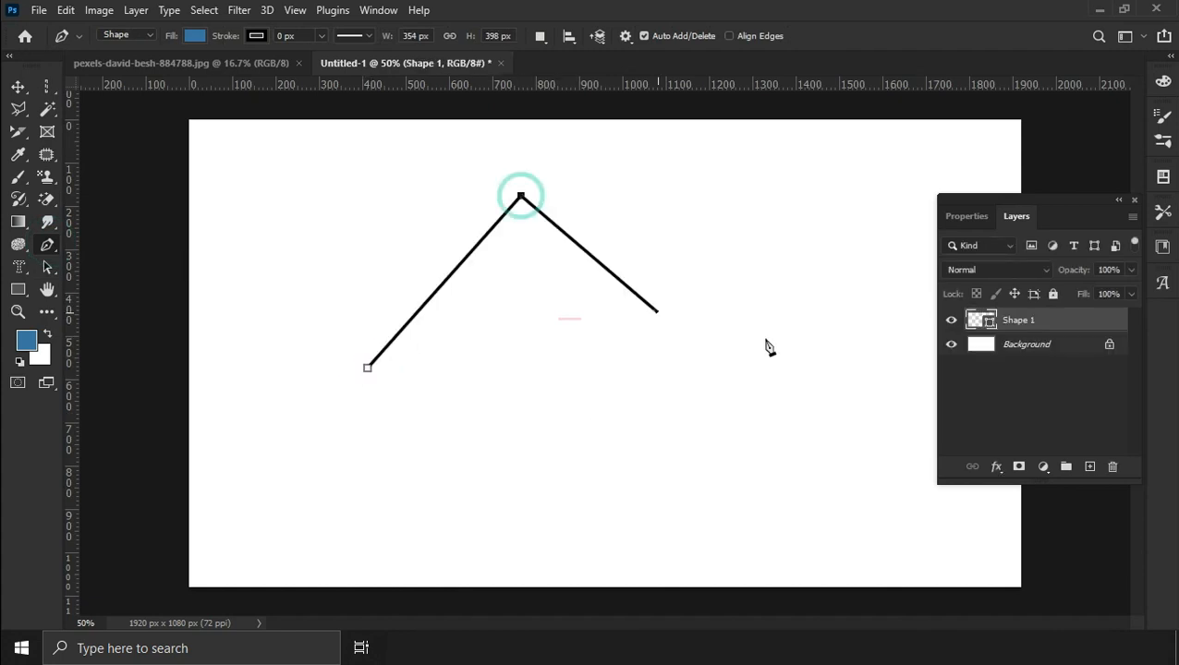
click(765, 338)
click(565, 306)
click(387, 474)
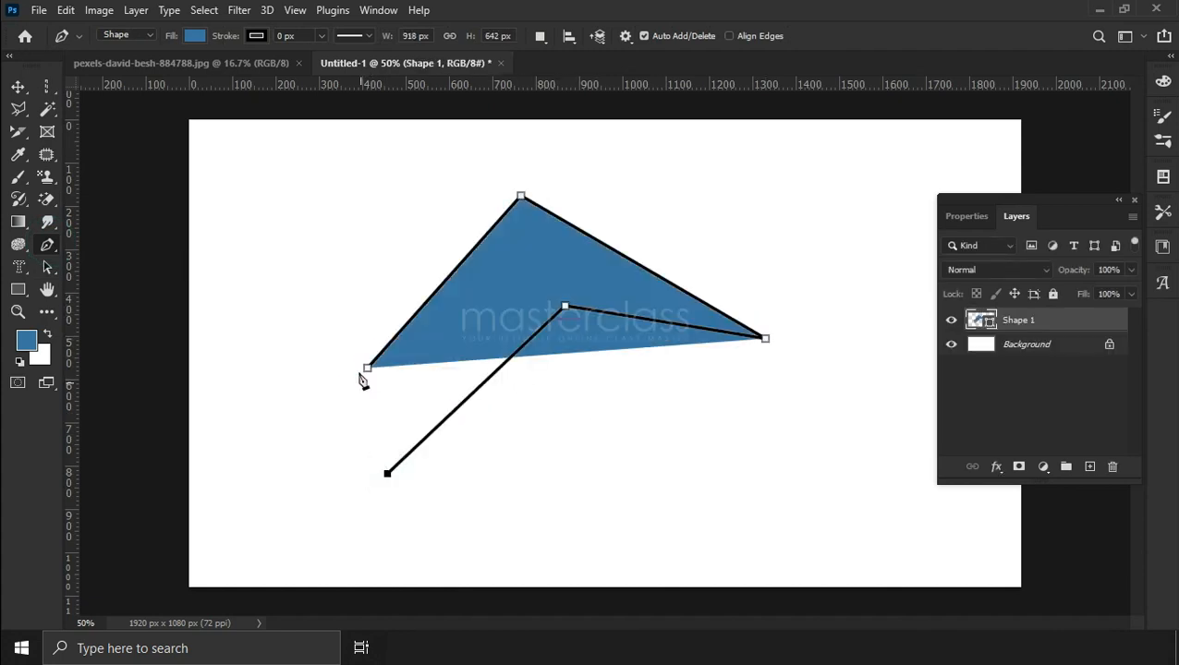
click(367, 369)
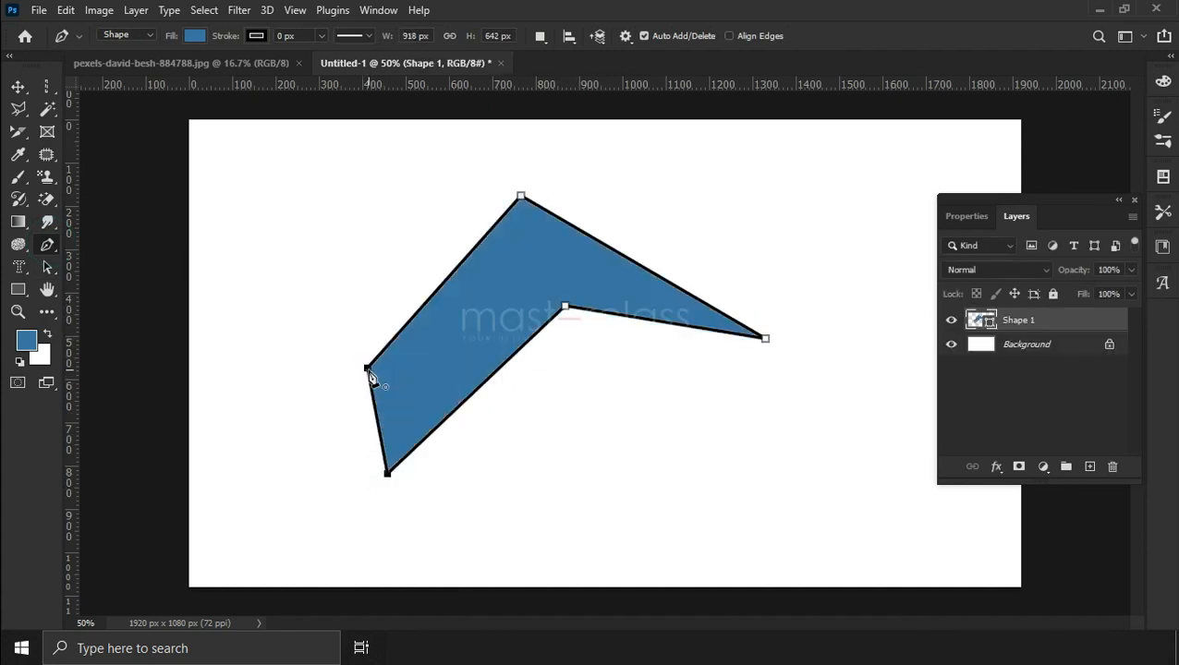
click(47, 267)
drag(543, 324, 592, 360)
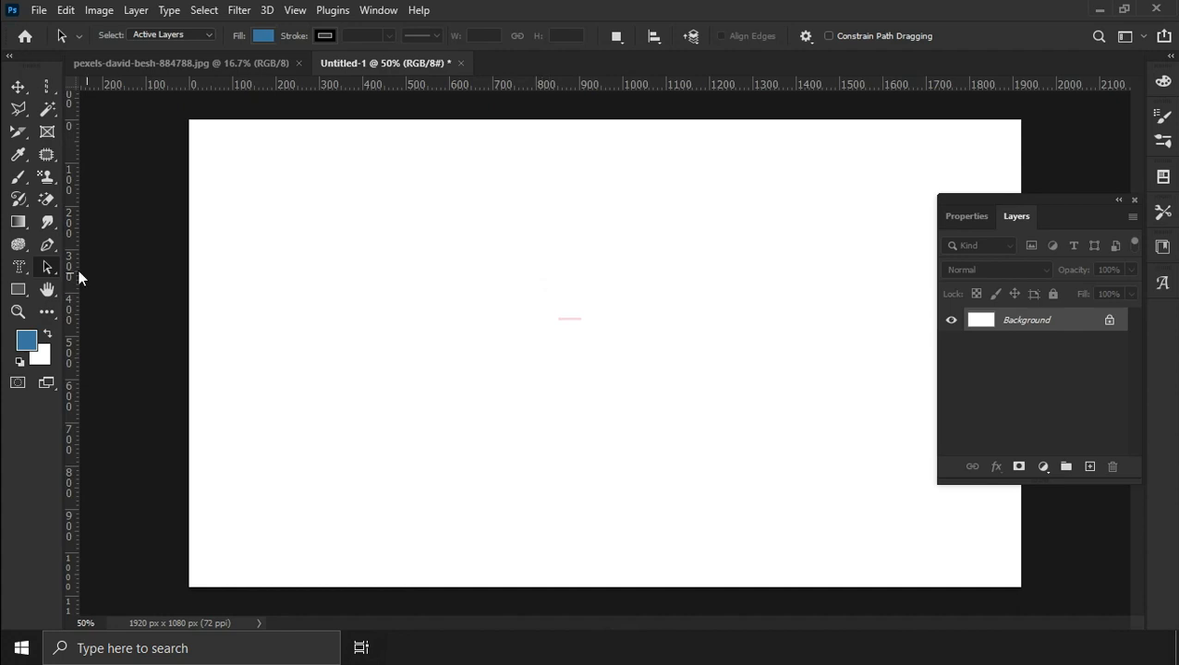
Draw a closed, wavy four-point shape with curved segments, about 1132 by 357 px, using the Pen tool.
right_click(57, 269)
click(113, 284)
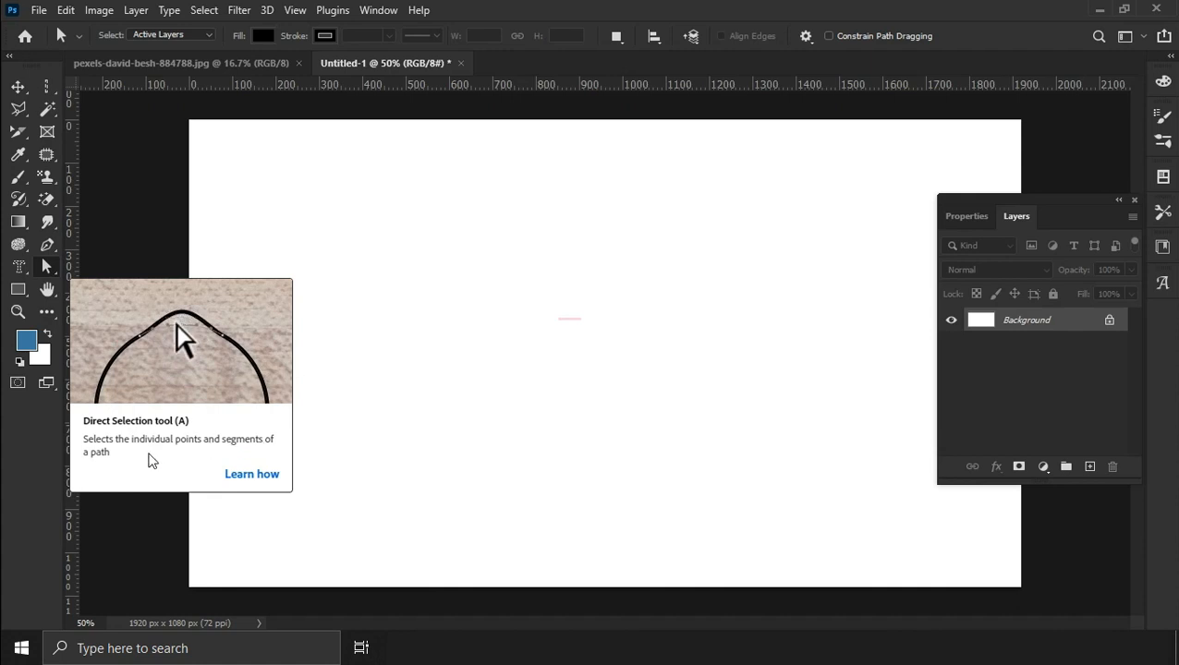
click(46, 250)
click(312, 316)
drag(454, 230, 609, 396)
drag(638, 232, 687, 171)
drag(800, 245, 835, 364)
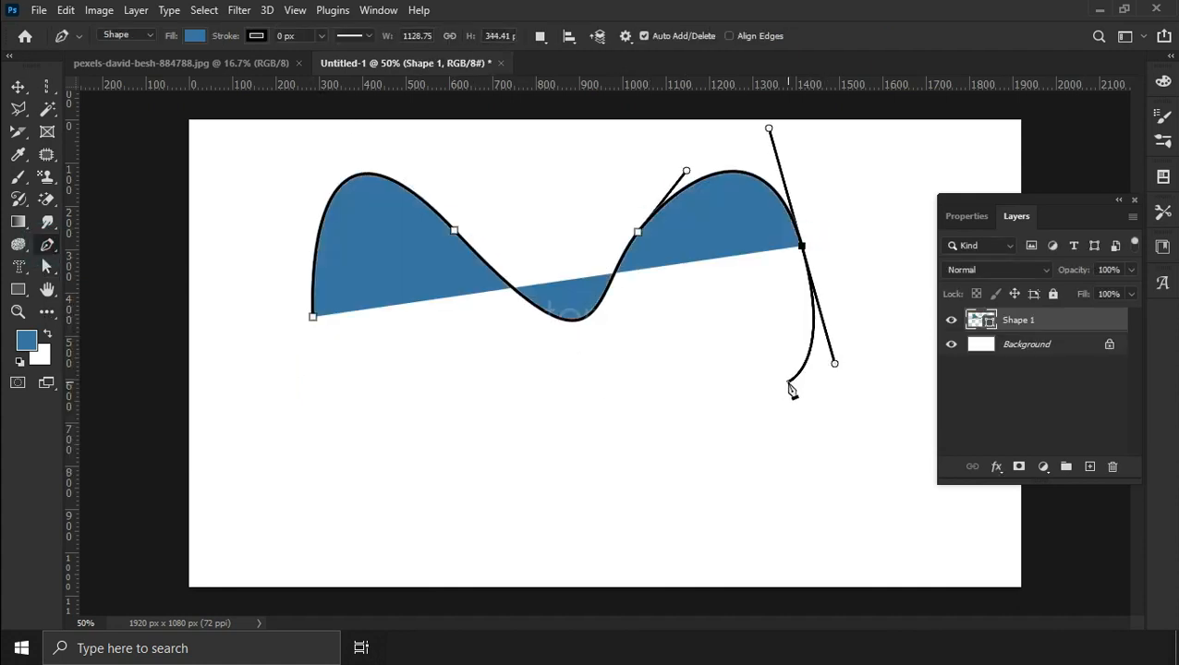
click(313, 317)
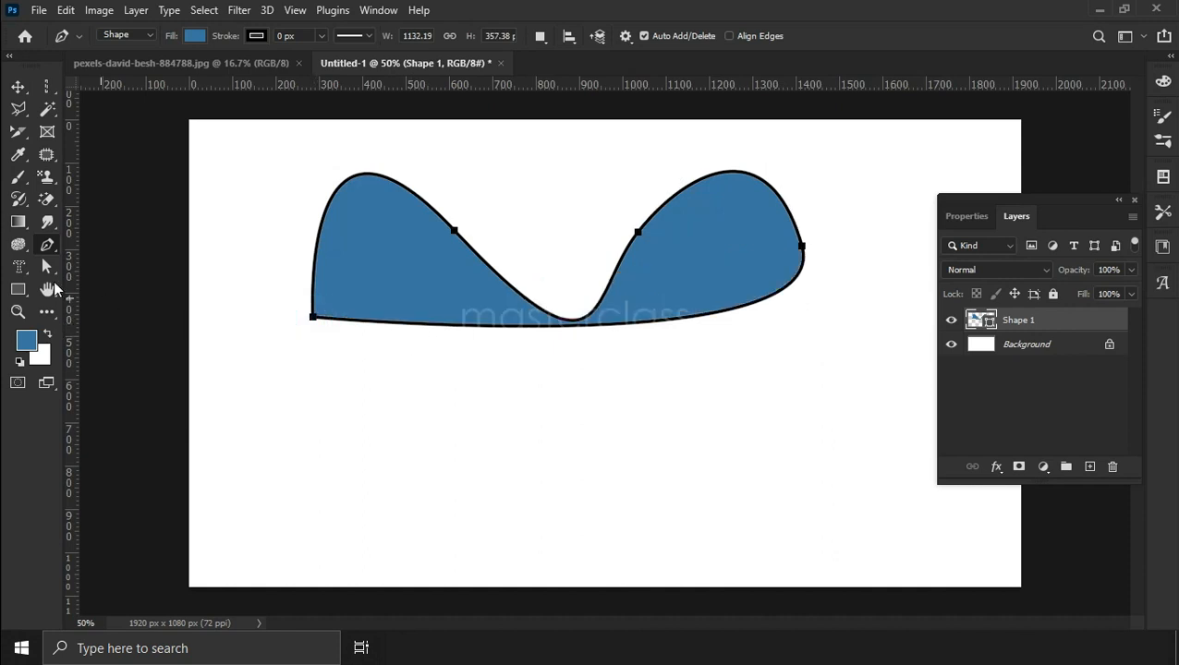
Reshape the curved shape by moving individual anchor points and segments with the Direct Selection tool.
click(47, 267)
click(95, 284)
click(454, 230)
drag(453, 230, 489, 203)
drag(641, 368, 563, 218)
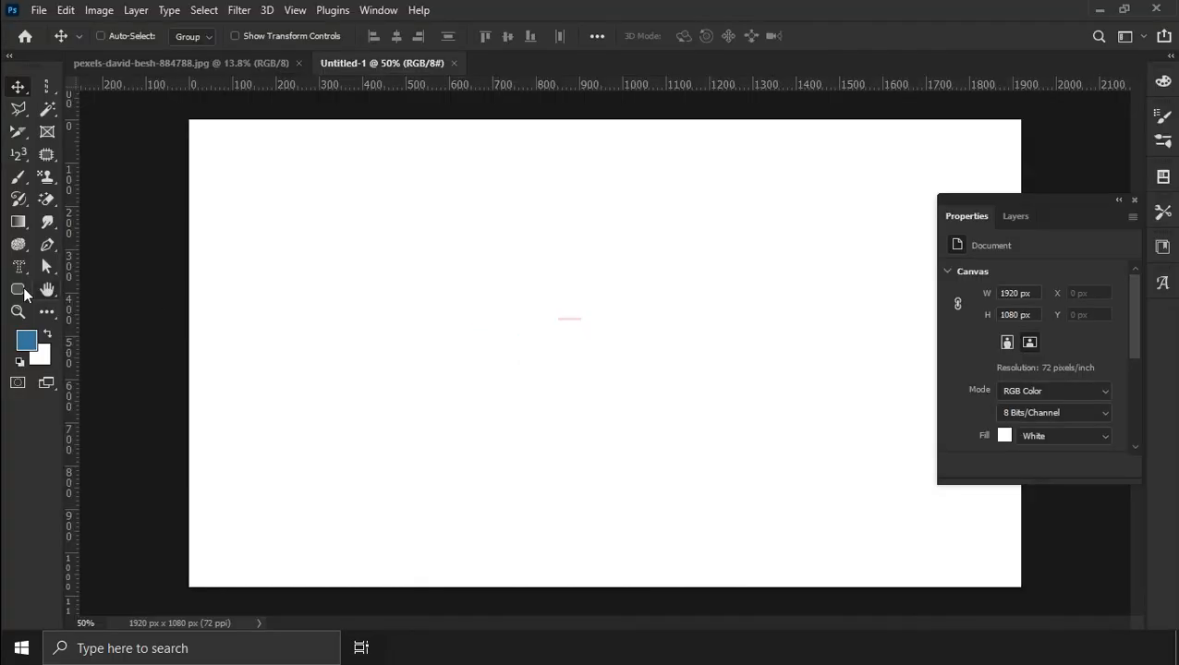
Draw a blue rectangle about 902 by 470 px in the middle of the canvas with the Rectangle tool.
click(25, 294)
click(78, 290)
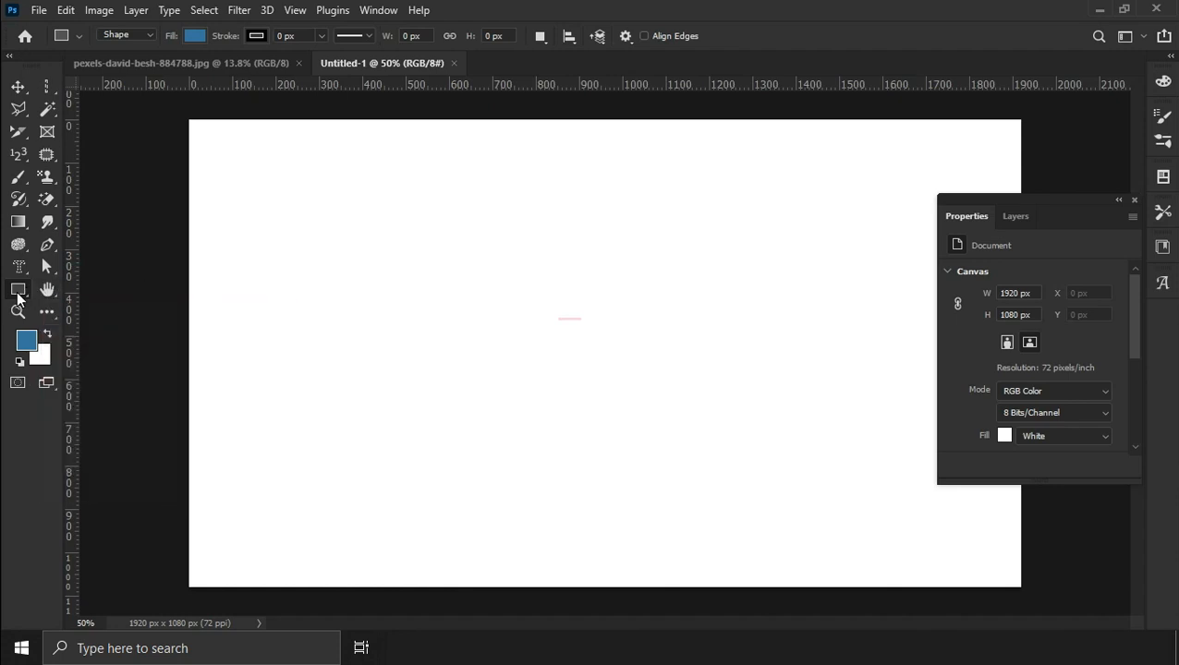
click(615, 298)
click(661, 245)
key(v)
click(20, 292)
click(62, 292)
right_click(16, 293)
click(82, 291)
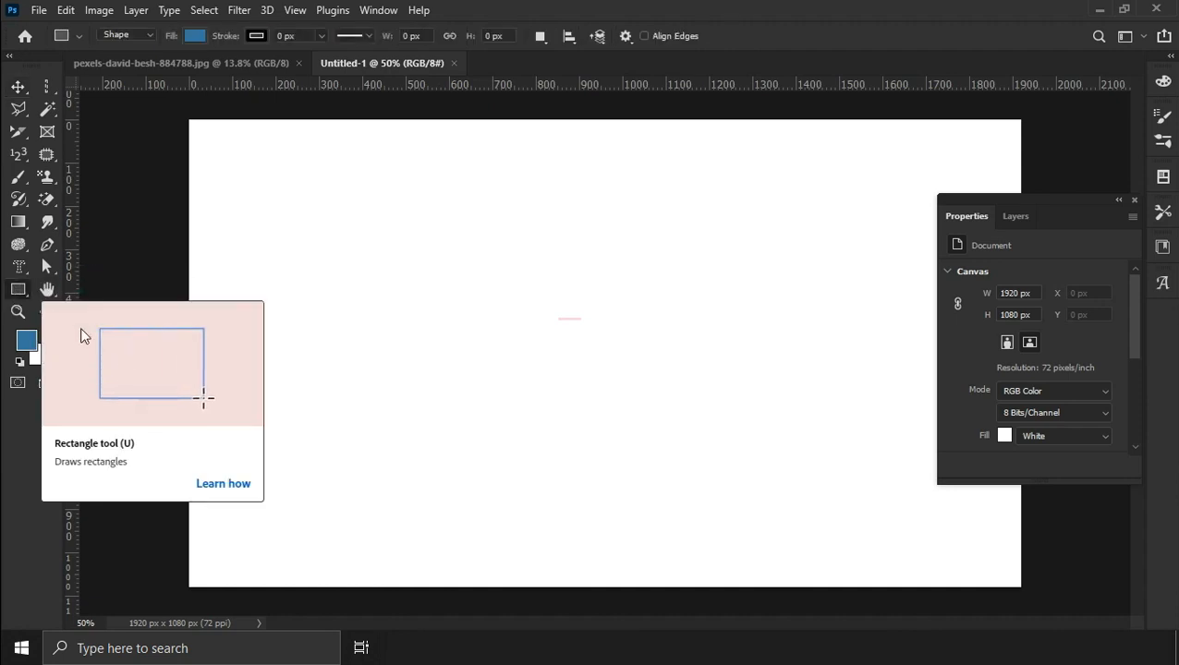
drag(379, 215, 770, 419)
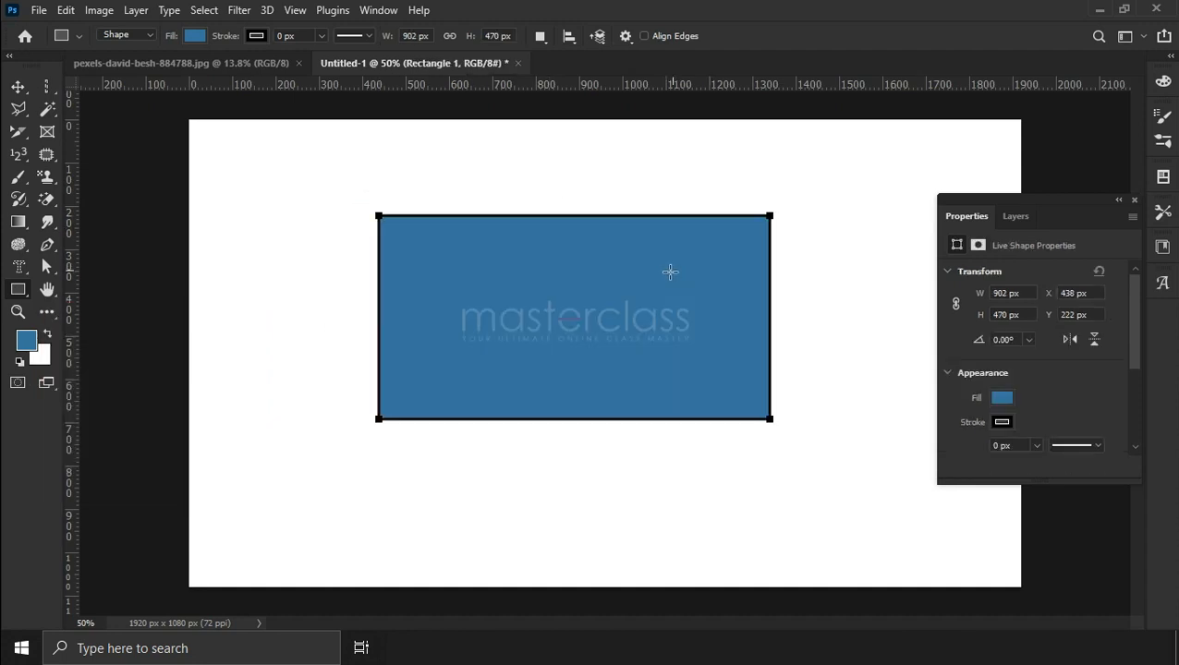
Show the path operations available for the rectangle, undo the rectangle and return to the Move tool.
click(541, 39)
click(540, 39)
click(532, 275)
key(ctrl+z)
key(v)
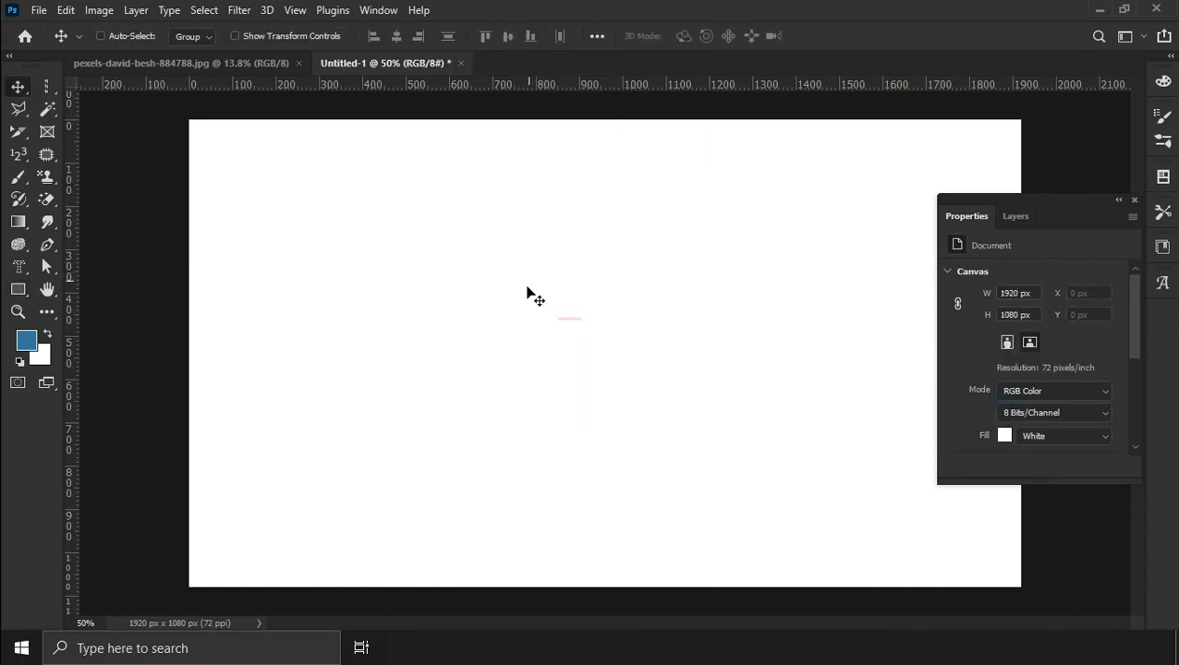
Draw two overlapping blue rectangles with the Rectangle tool, about 660 by 430 px and about 700 by 364 px.
click(579, 300)
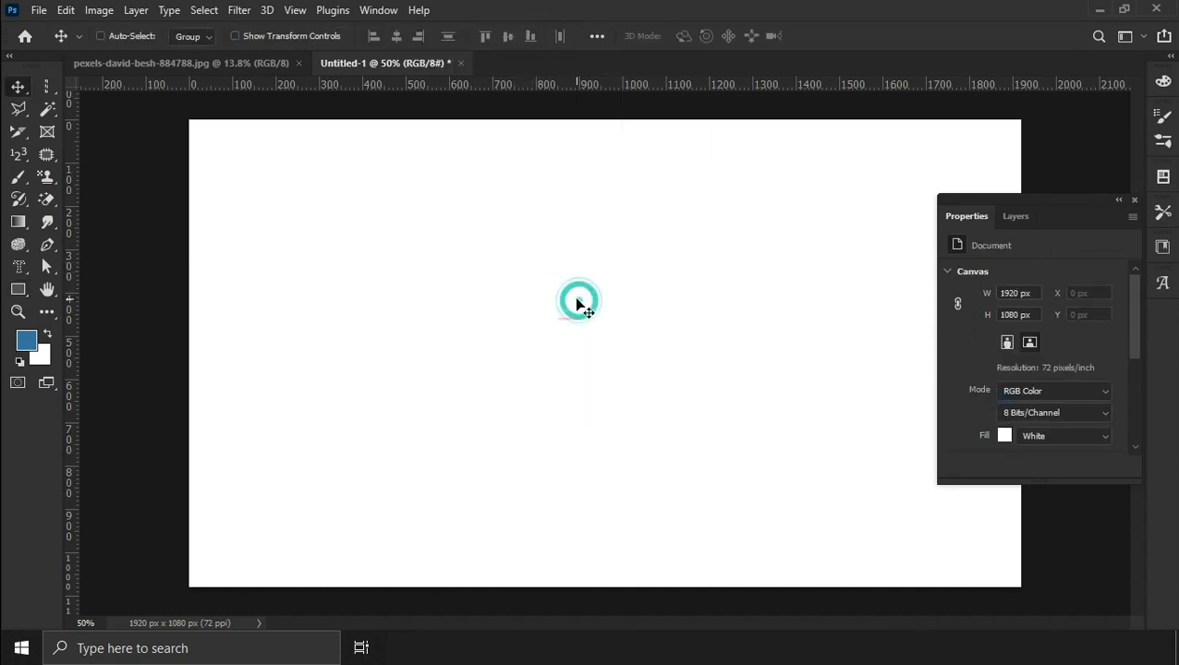
click(18, 291)
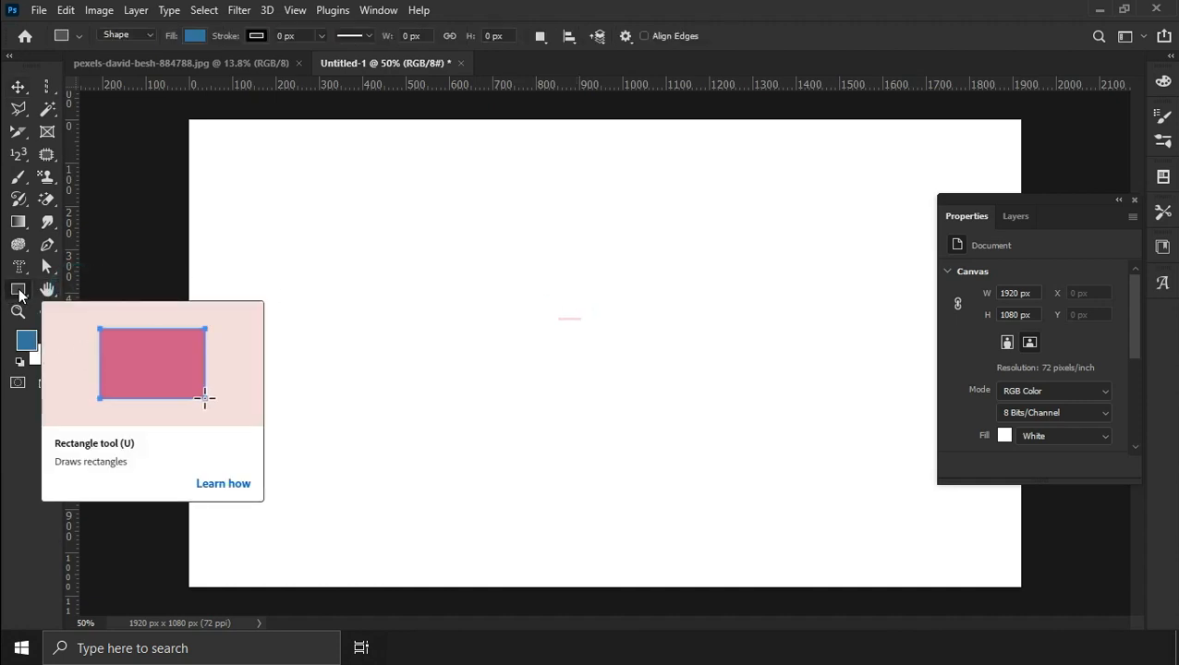
drag(433, 178, 719, 365)
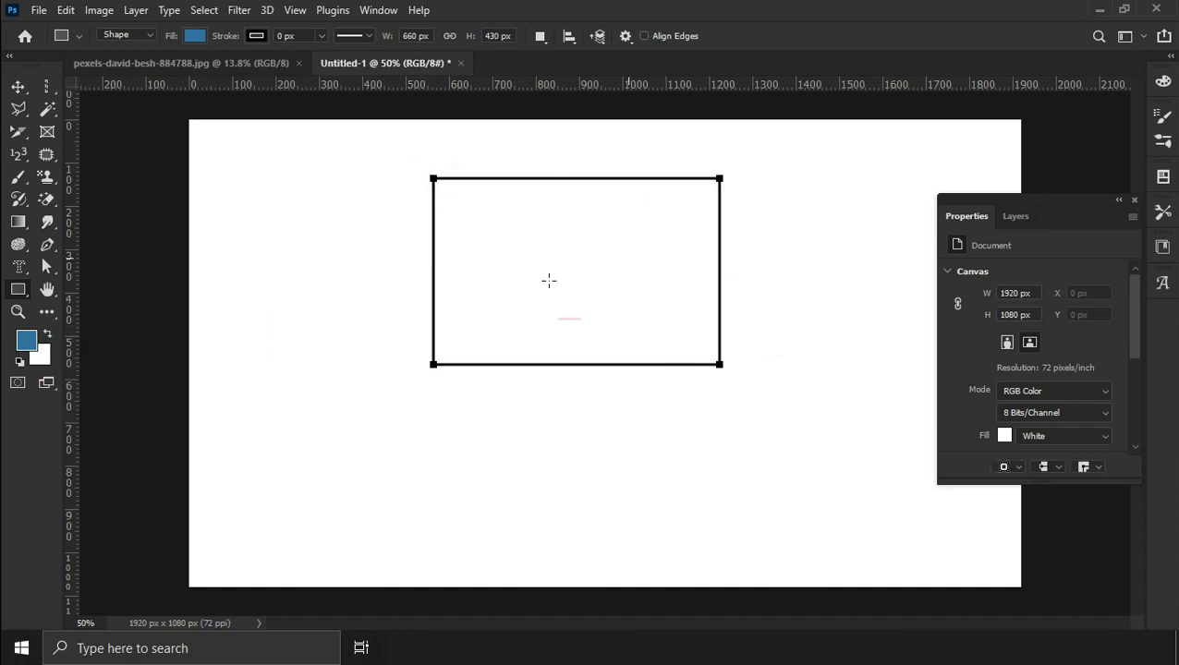
drag(290, 305, 595, 462)
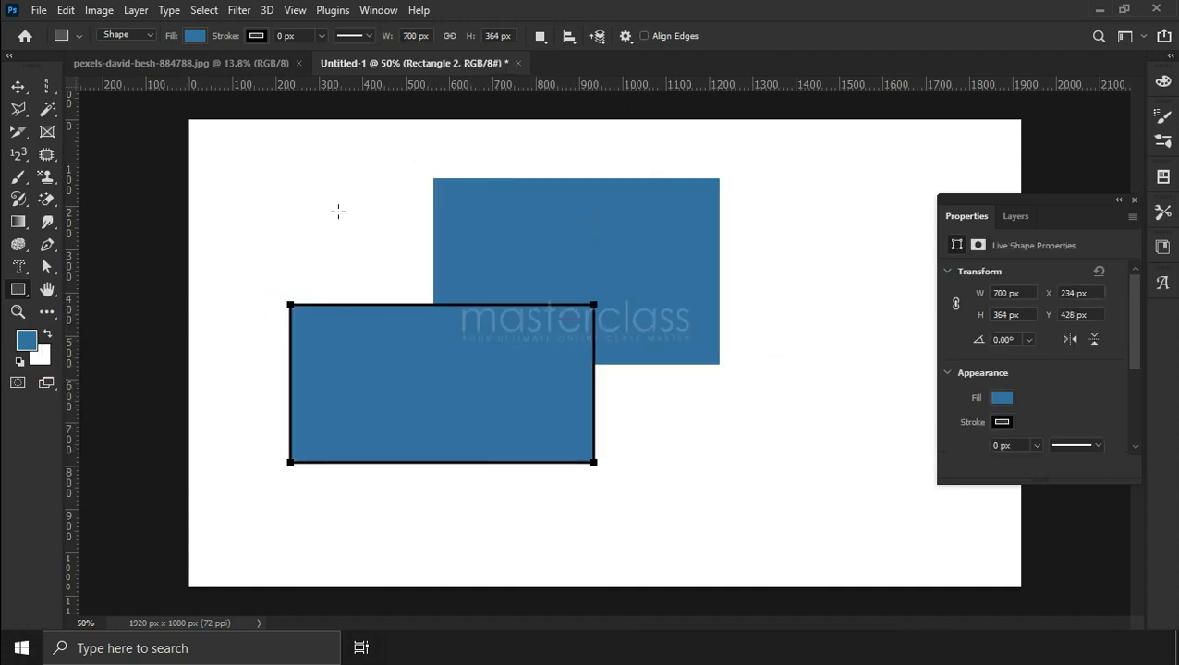
Try several recent colours as the fill of the lower rectangle, ending with dark brown.
click(196, 38)
click(180, 131)
click(195, 130)
click(226, 128)
click(242, 127)
Give the brown rectangle a magenta stroke 5.71 px wide, trying the dashed line style and ending with dotted.
click(268, 38)
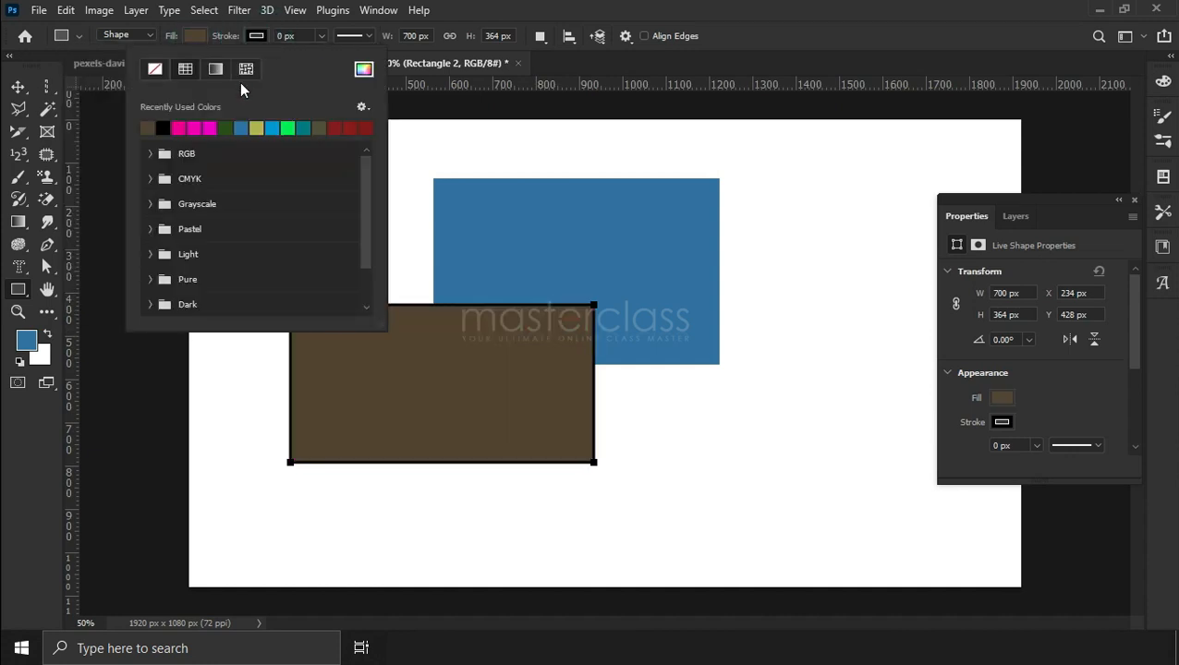
click(211, 127)
click(321, 36)
drag(326, 58, 340, 59)
click(367, 35)
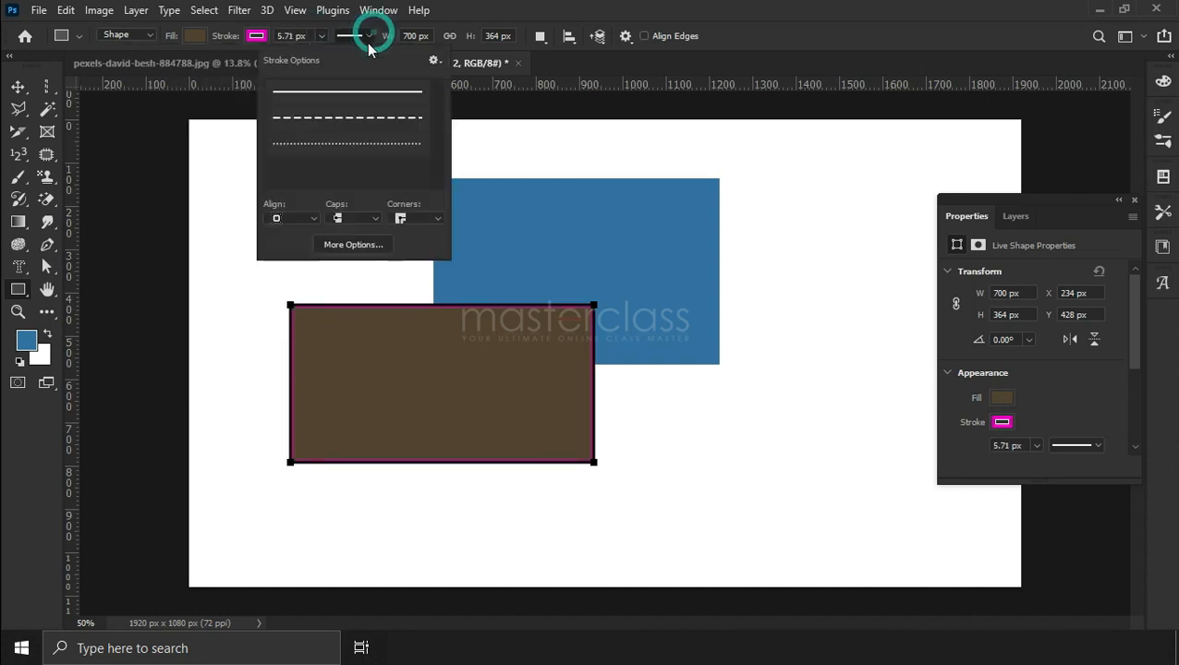
click(360, 145)
click(359, 117)
click(358, 144)
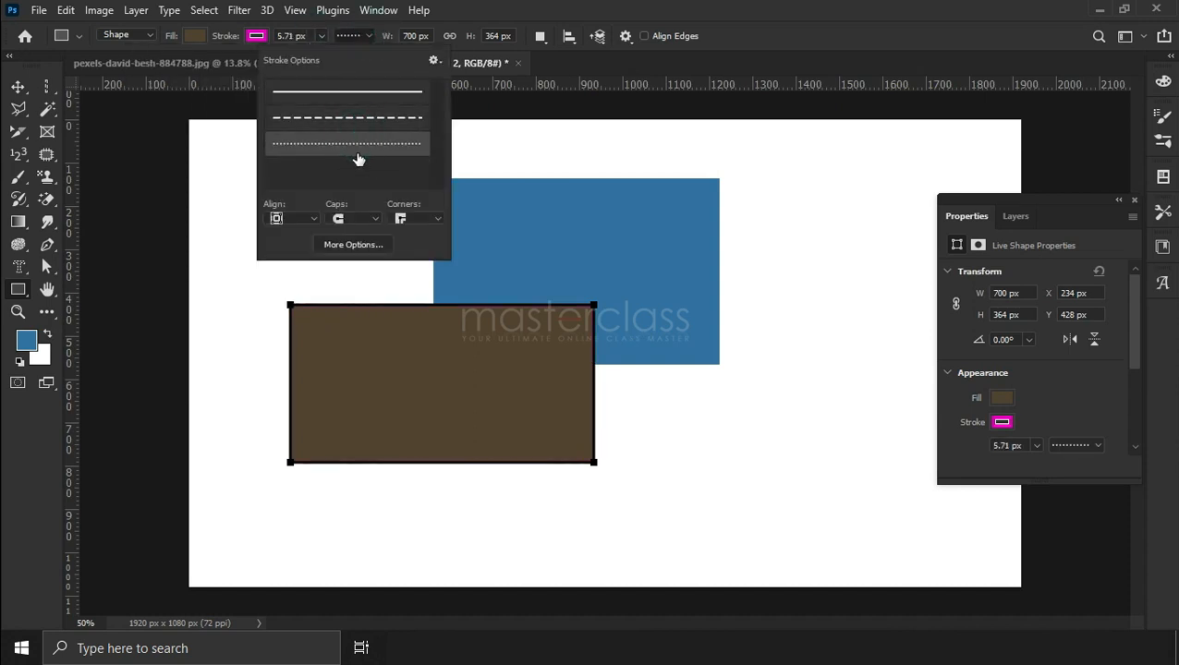
Close the stroke options and move the brown rectangle slightly up and to the right with the Move tool.
key(Escape)
key(v)
drag(489, 334, 539, 316)
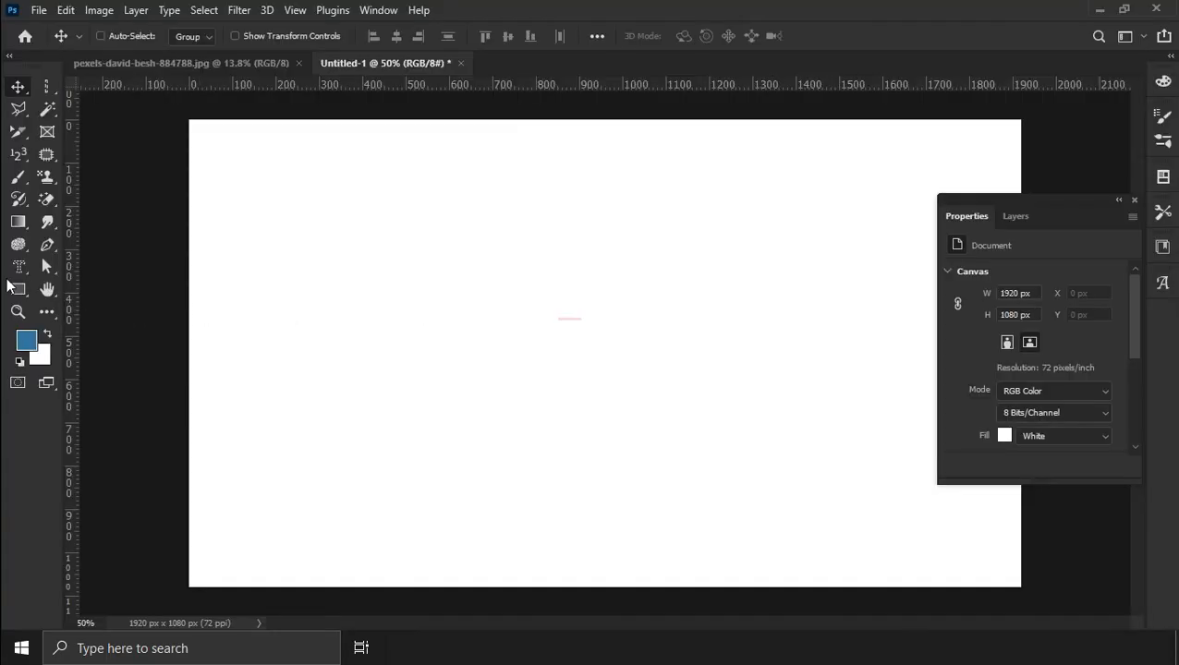
Draw a blue rounded rectangle about 870 by 552 px with a 47 px corner radius using the Rounded Rectangle tool.
drag(17, 289, 72, 309)
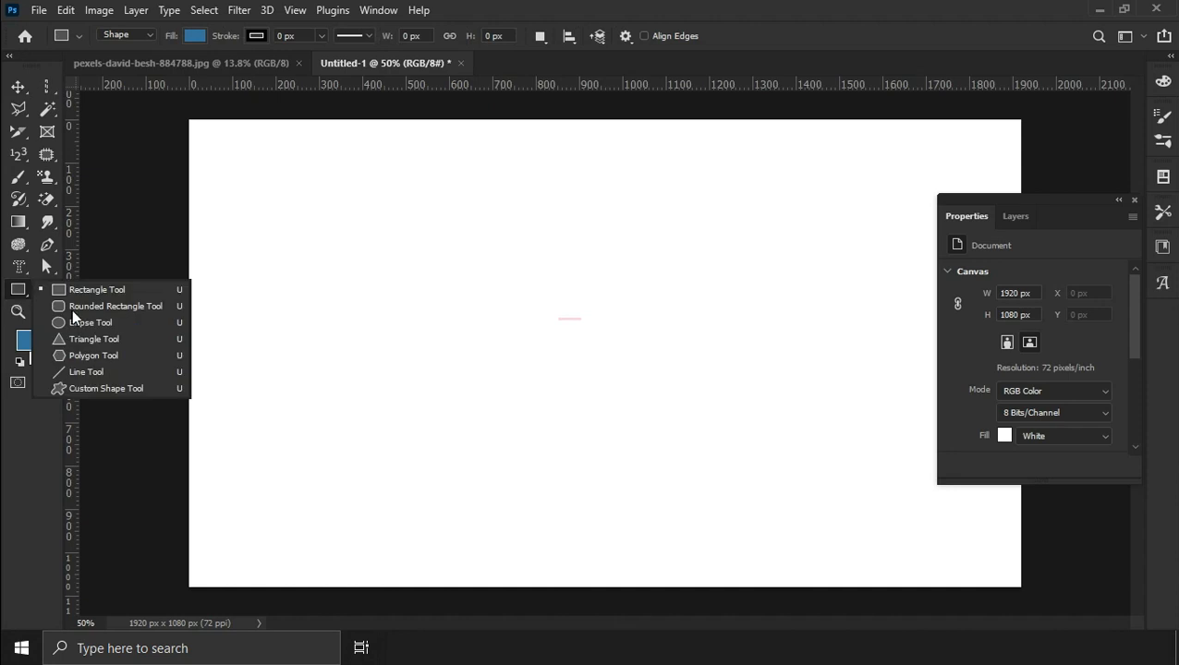
click(73, 309)
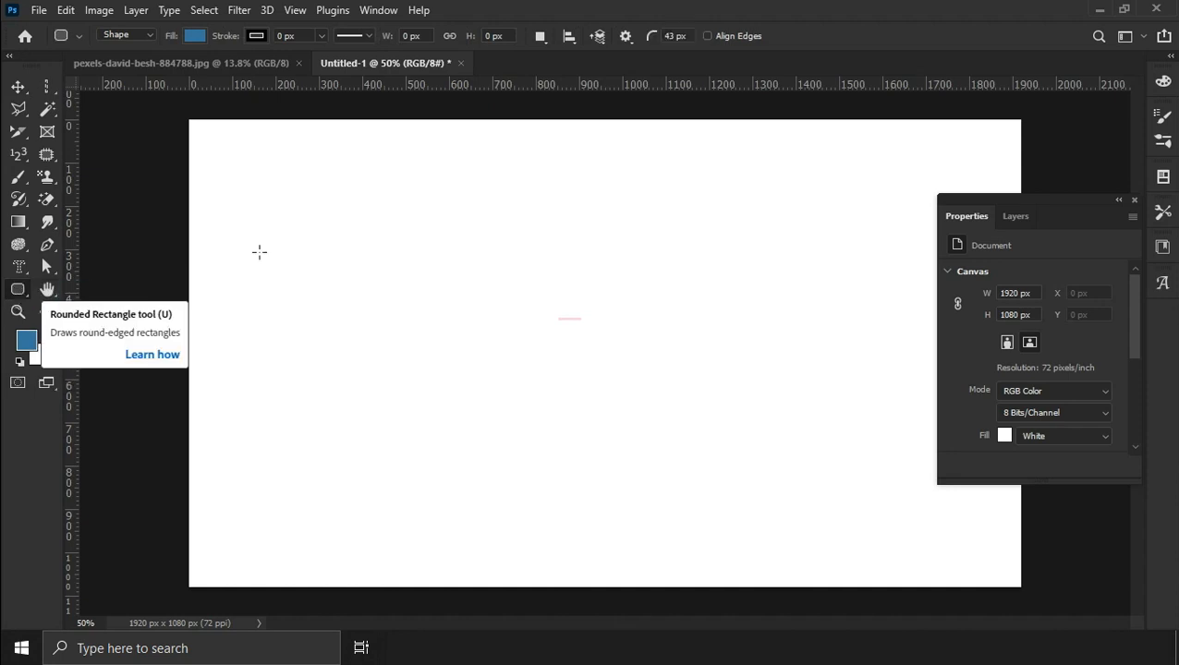
mouse_move(654, 41)
mouse_down()
mouse_move(641, 42)
mouse_move(657, 42)
mouse_up()
drag(378, 220, 755, 457)
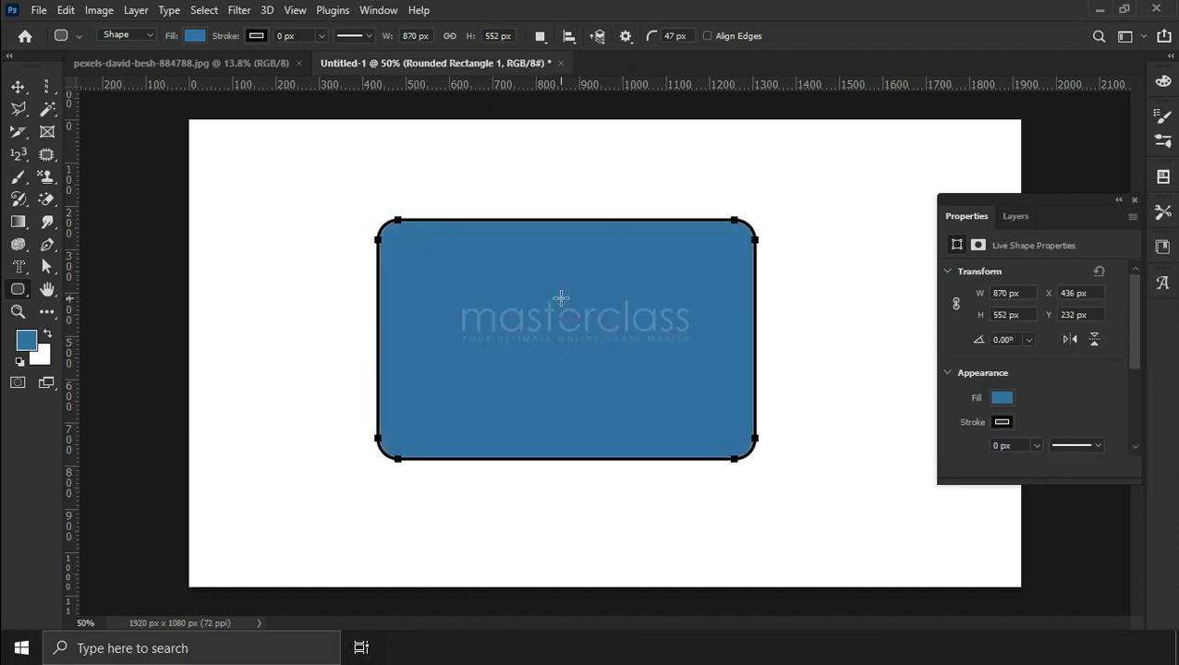
Try several recent colours as the rounded rectangle's fill, ending with bright green.
click(202, 39)
click(163, 122)
click(190, 119)
click(227, 122)
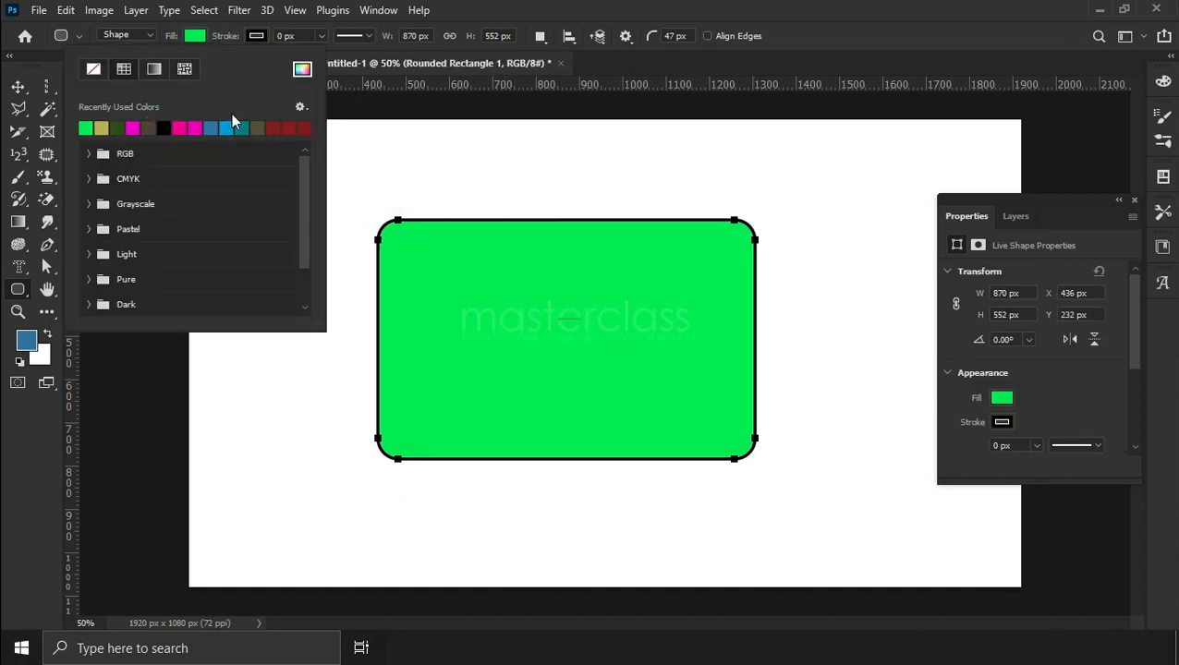
Give the rounded rectangle a pink stroke and increase the stroke width.
click(256, 35)
click(241, 127)
click(319, 35)
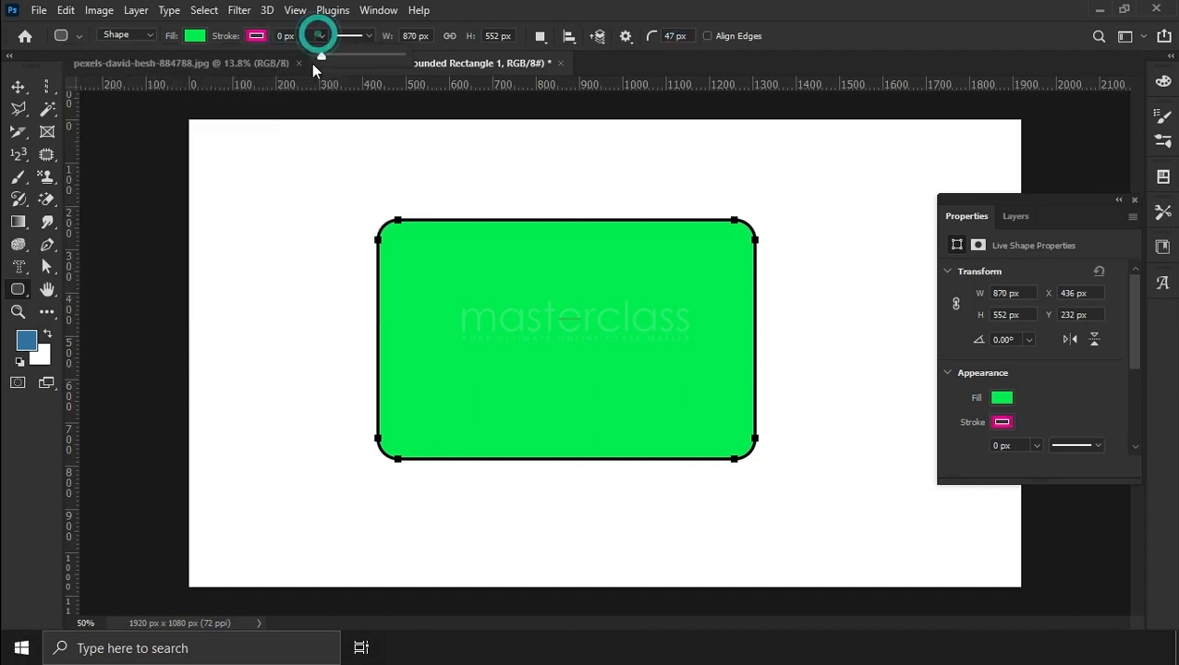
drag(321, 56, 357, 56)
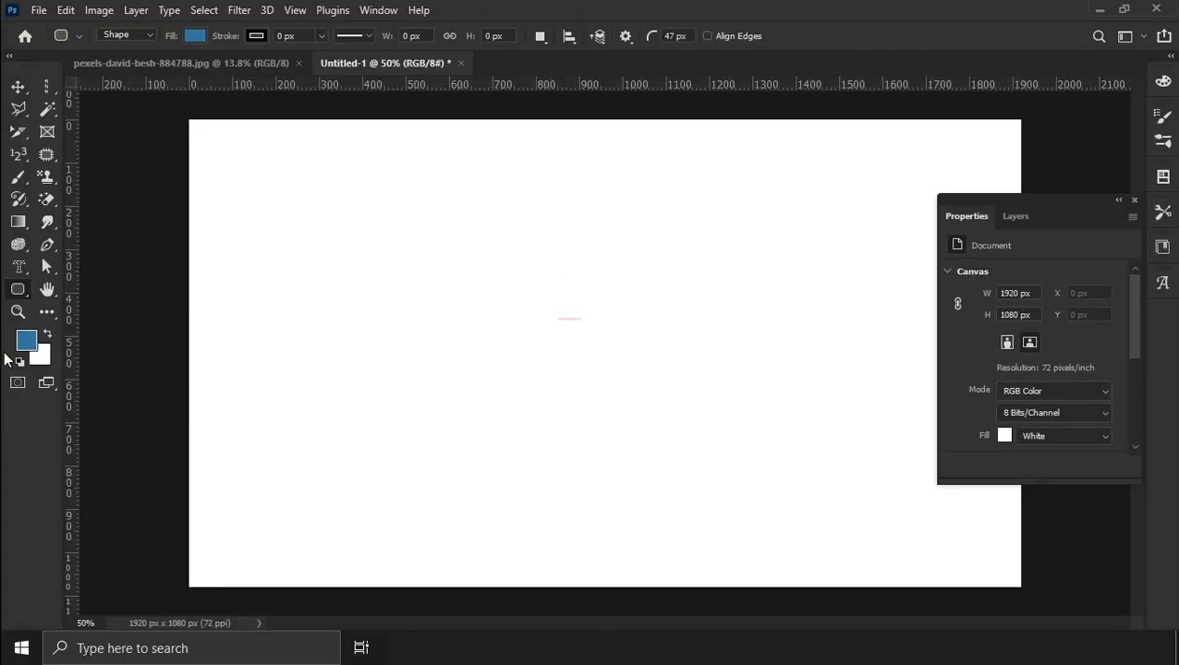
Draw a blue ellipse in the middle of the canvas with the Ellipse tool.
right_click(18, 289)
click(72, 318)
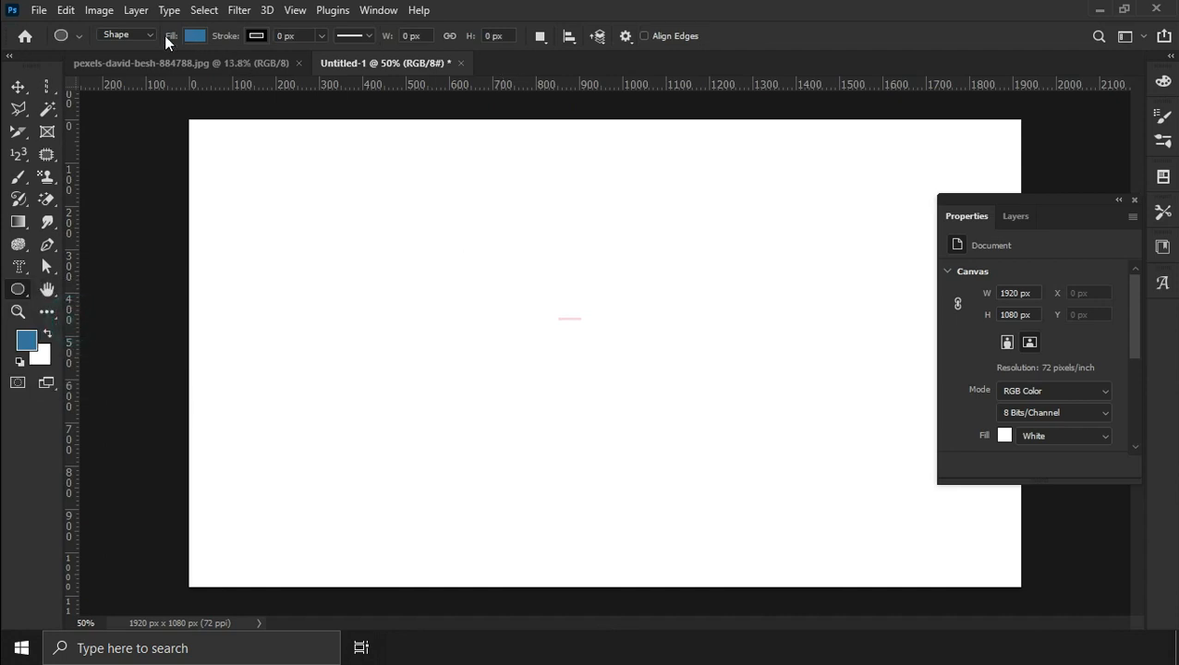
drag(497, 230, 734, 446)
Draw a triangle about 578 by 498 px in the middle of the canvas with the Triangle tool, plus two smaller triangles beside it.
right_click(21, 289)
click(77, 339)
mouse_move(487, 224)
mouse_down()
mouse_move(514, 275)
mouse_move(736, 439)
mouse_up()
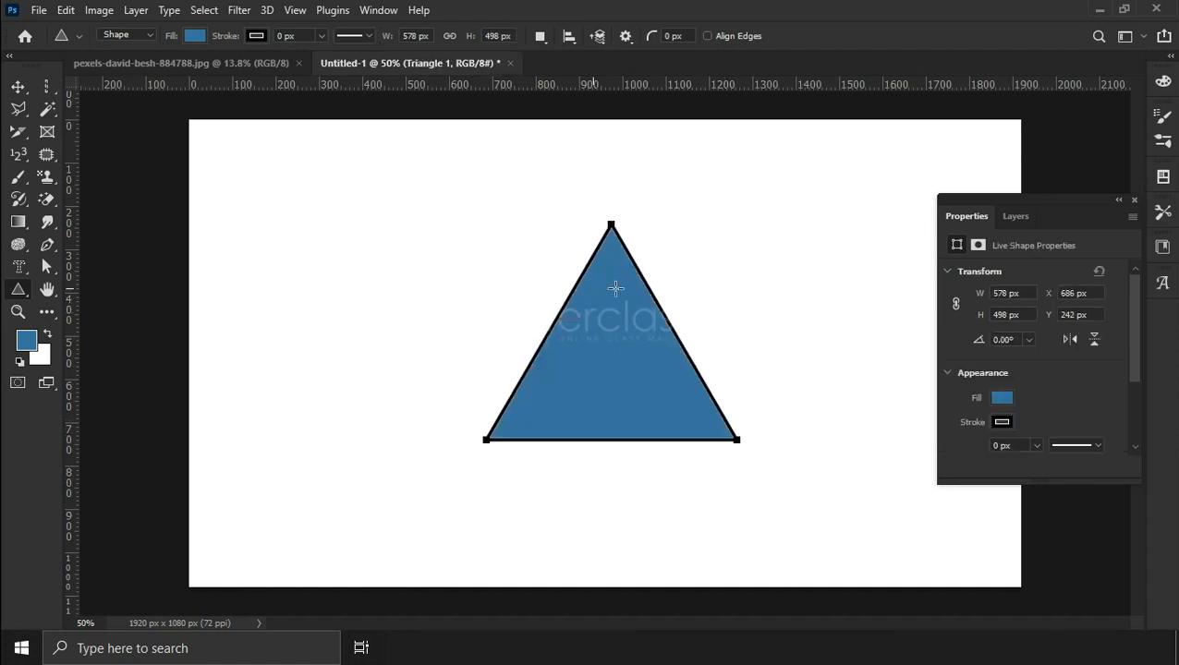
drag(241, 223, 428, 380)
drag(453, 191, 506, 250)
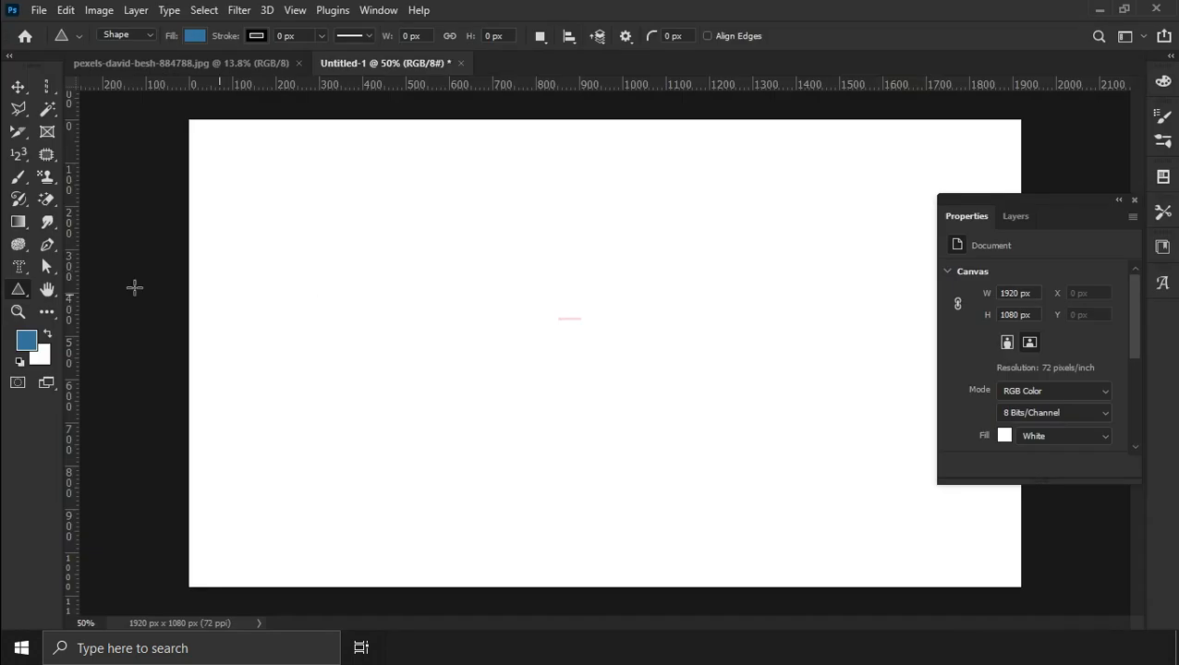
Draw a five-sided polygon about 396 by 430 px in the middle of the canvas with the Polygon tool.
right_click(23, 294)
click(94, 356)
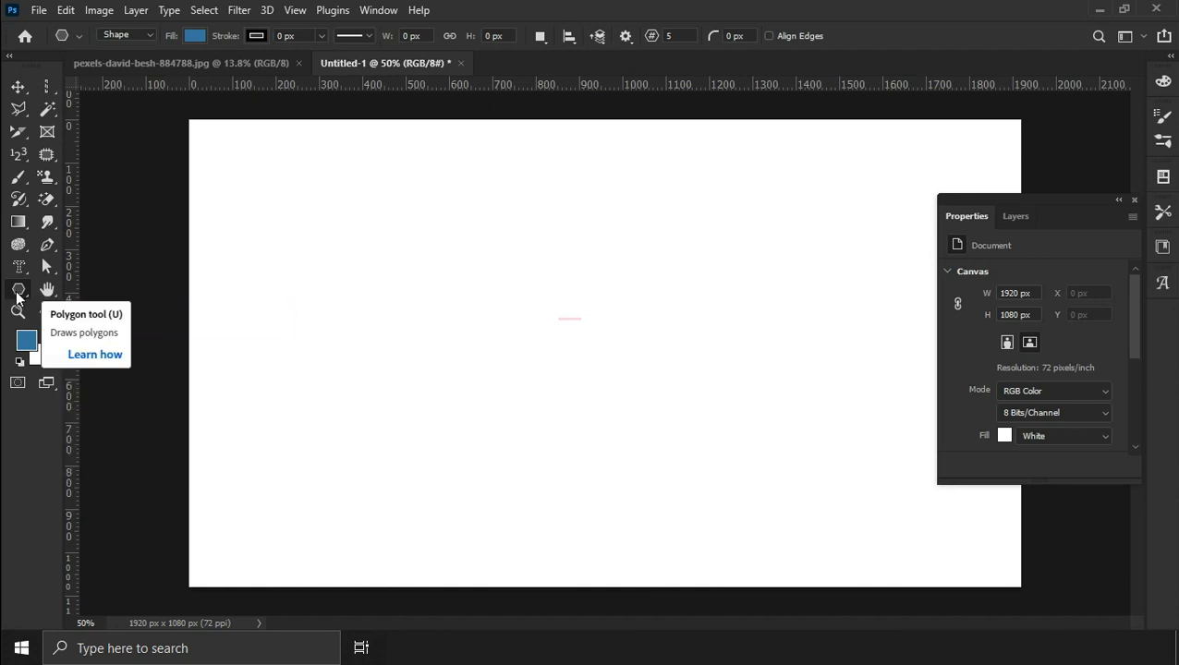
drag(508, 244, 684, 431)
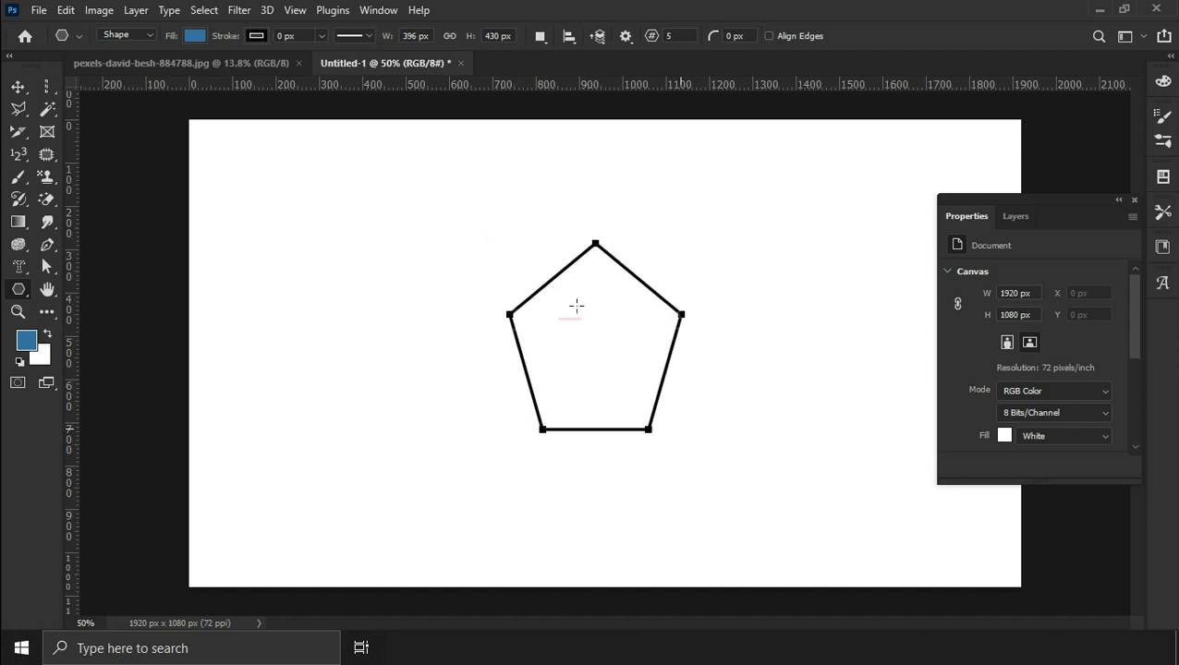
Set the number of sides to 8 and draw an octagon about 328 by 334 px beside the pentagon.
click(686, 36)
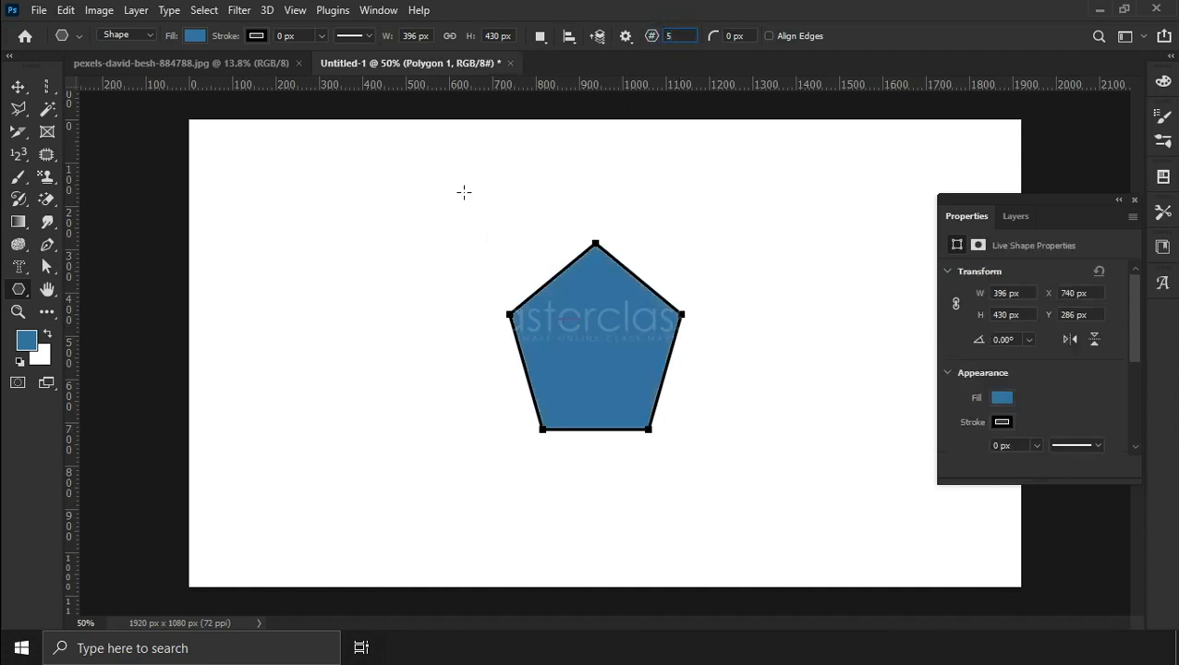
text(8)
drag(303, 282, 445, 409)
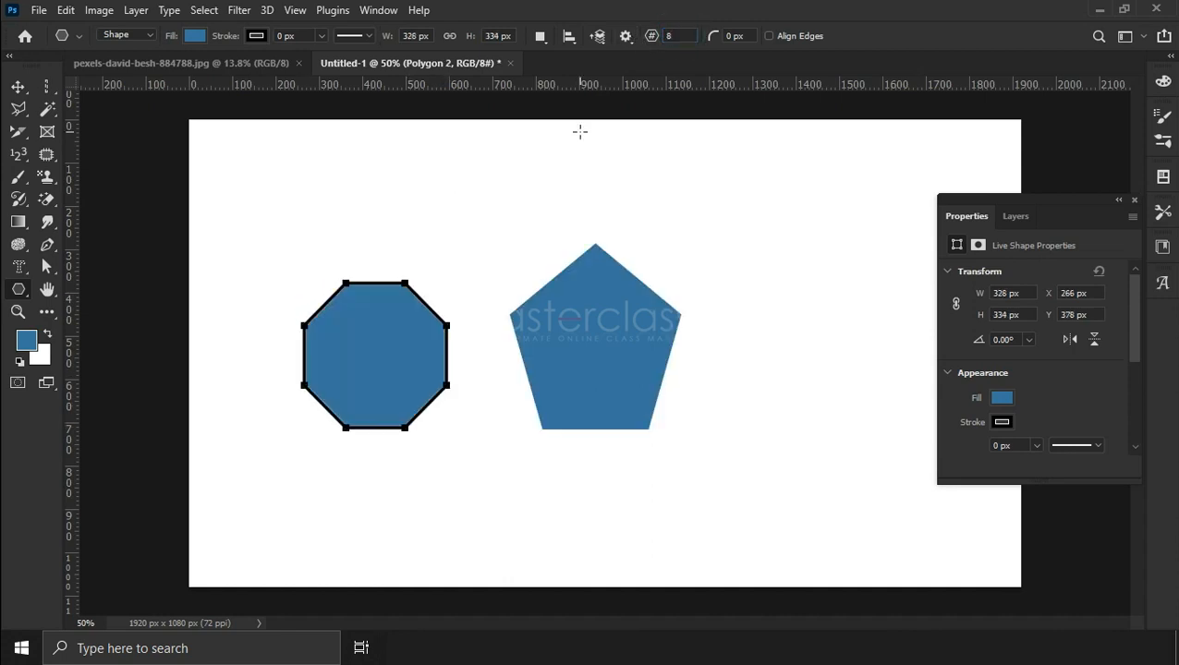
Show the polygon path options, increase the corner radius and draw another polygon on the other side of the pentagon.
click(626, 37)
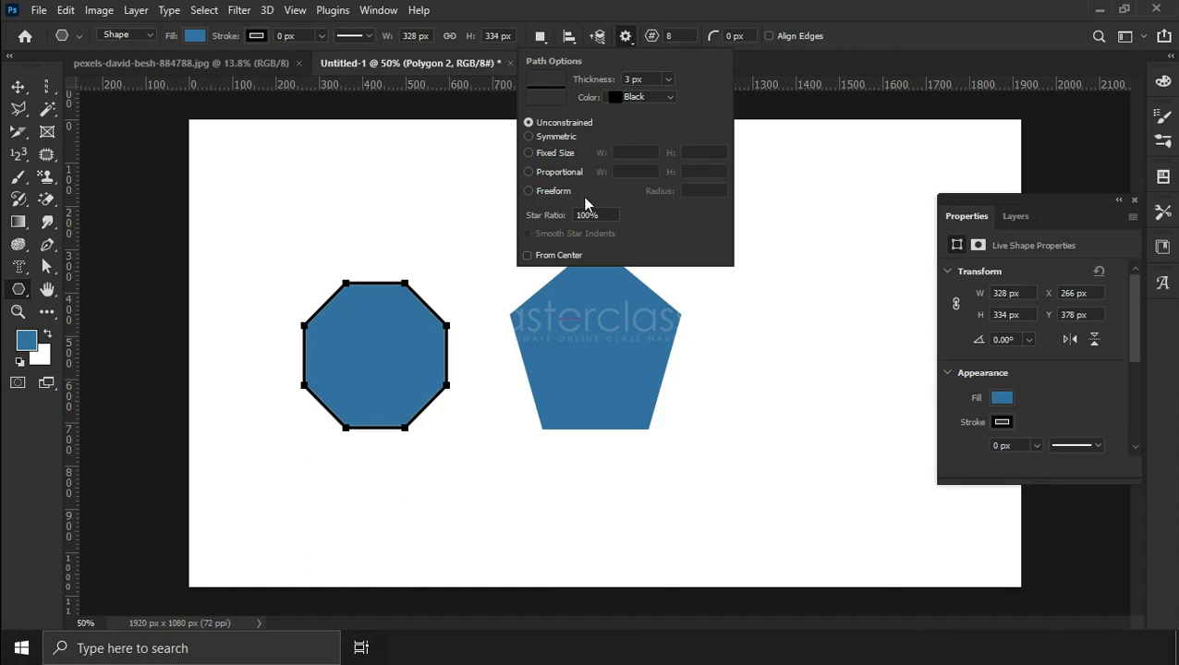
click(836, 35)
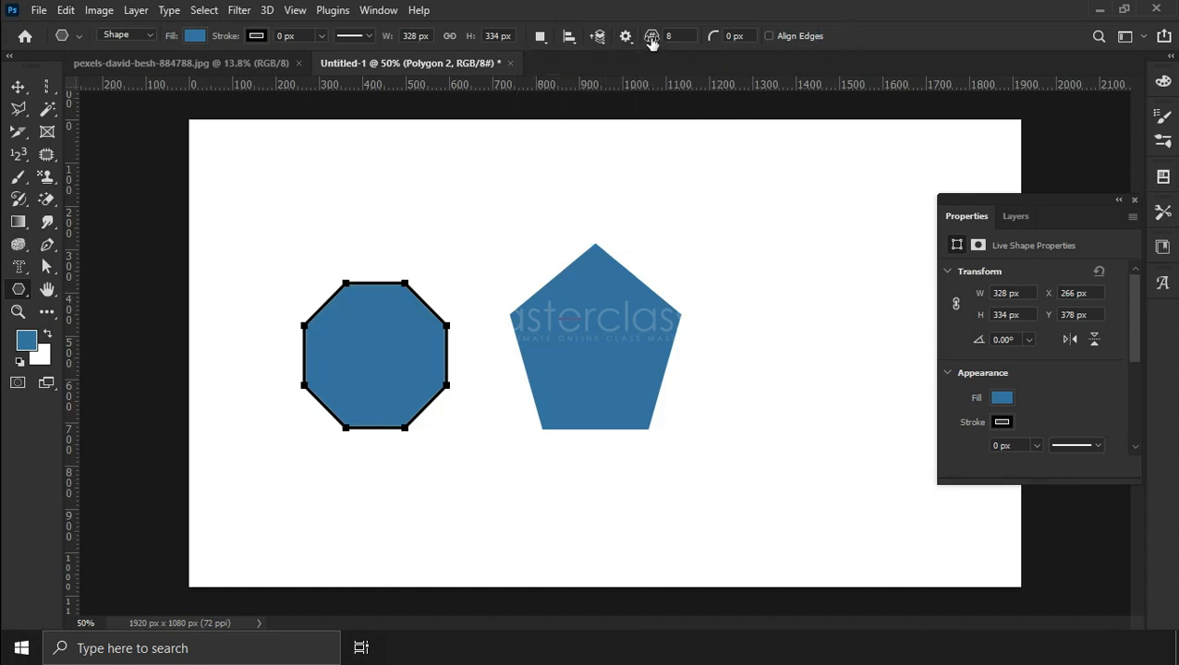
drag(713, 43, 731, 44)
drag(753, 234, 901, 399)
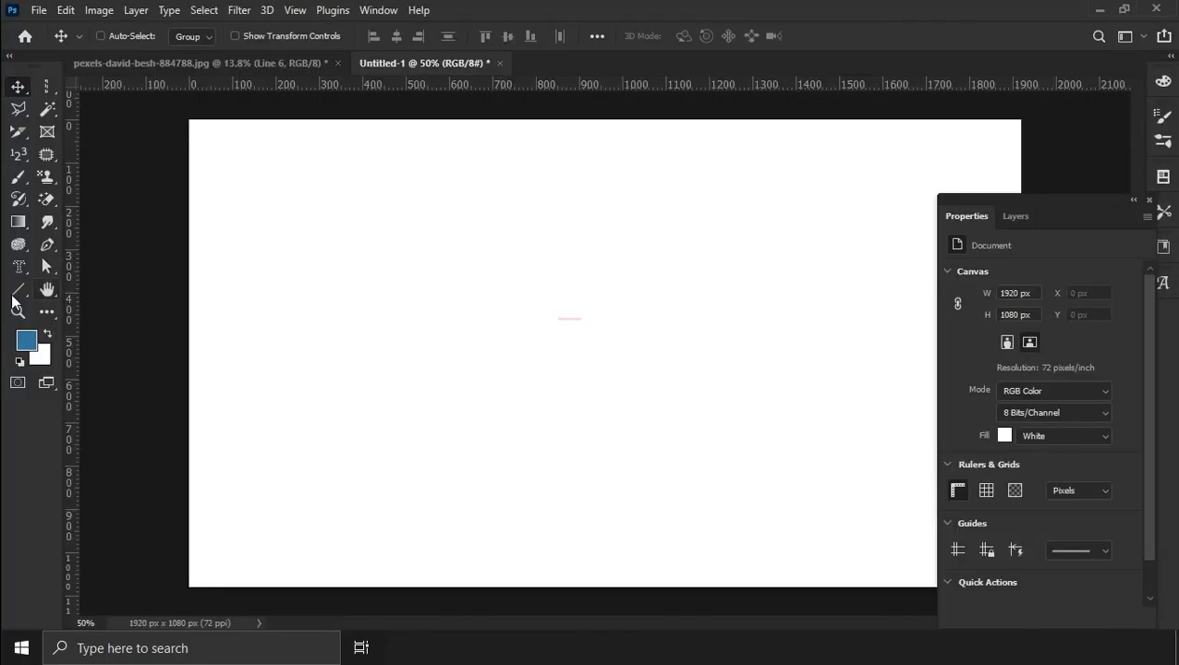
Draw a thick double-arrowed line about 698 by 614 px with the Line tool, plus a crossing line with only an end arrowhead.
drag(15, 292, 80, 375)
drag(369, 195, 665, 463)
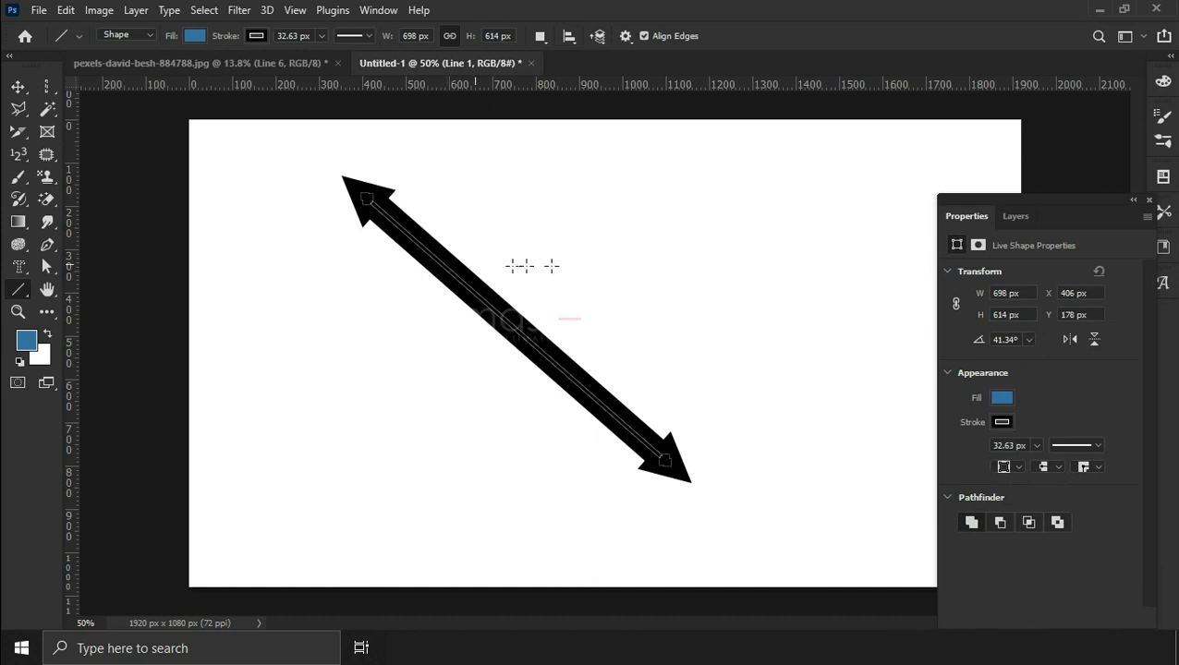
click(625, 37)
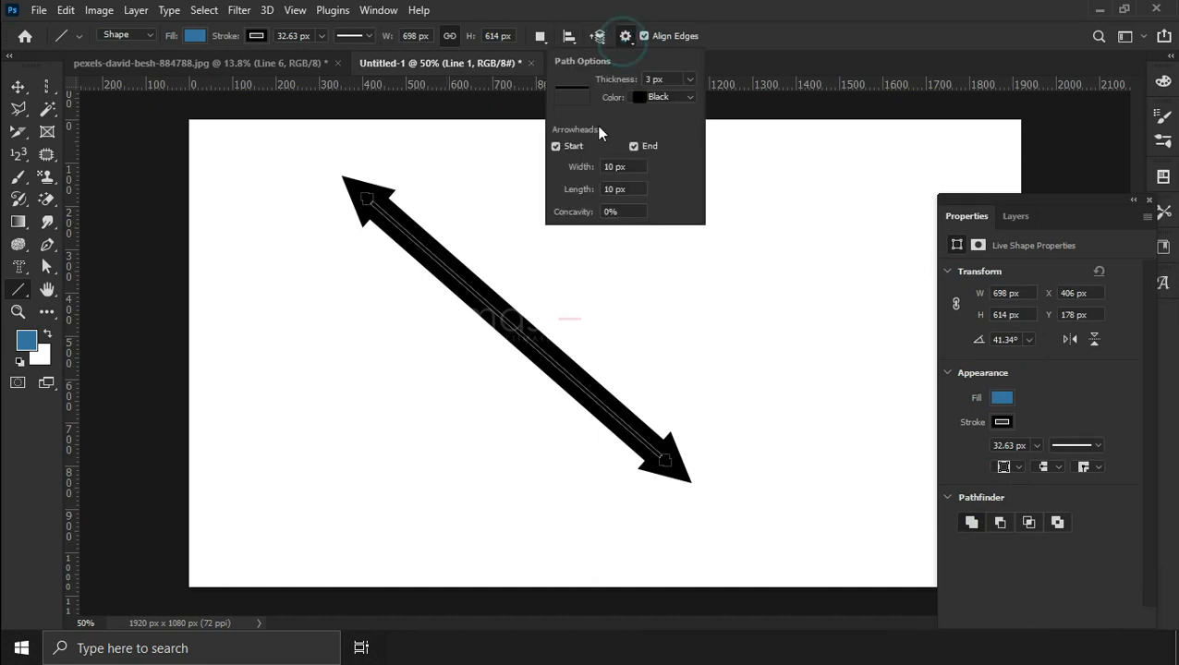
mouse_move(807, 195)
mouse_down()
mouse_move(298, 407)
mouse_move(307, 410)
mouse_up()
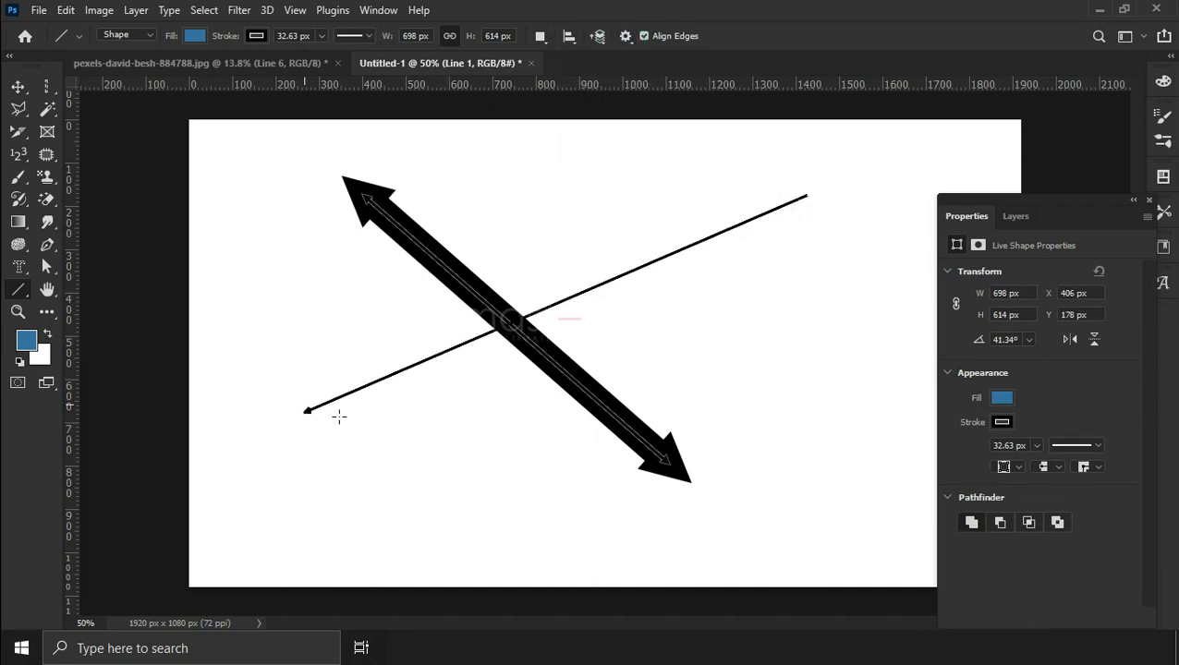
Turn off the end arrowhead and draw a plain diagonal line about 514 by 542 px across the existing lines.
click(625, 36)
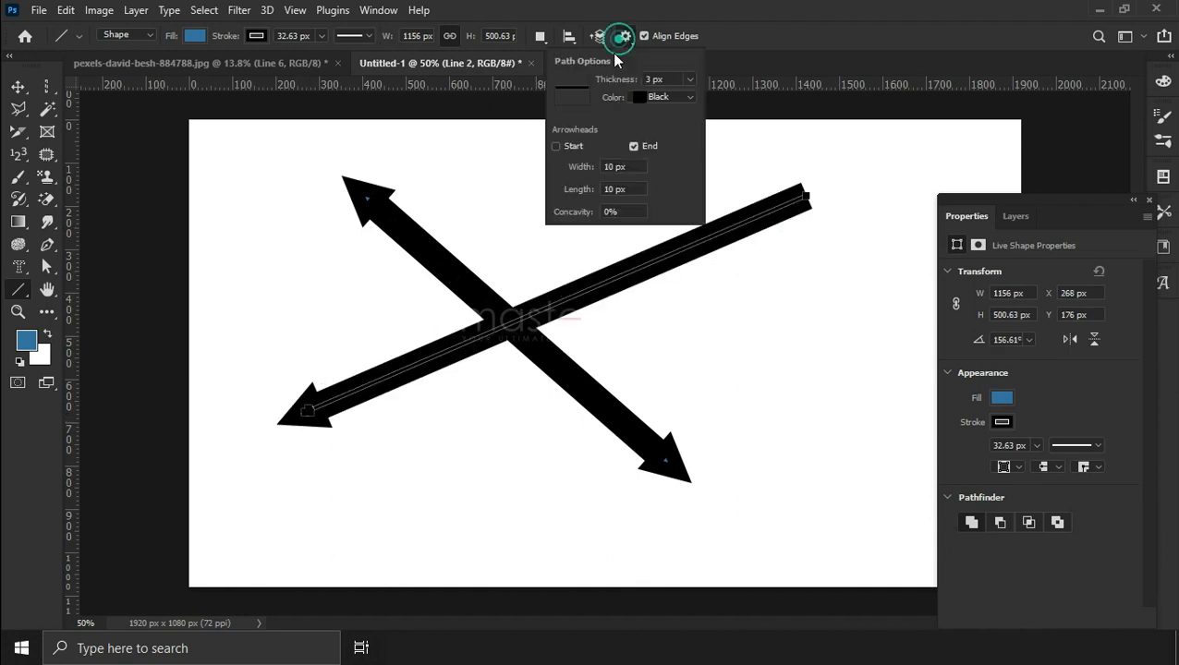
click(638, 147)
drag(505, 159, 729, 396)
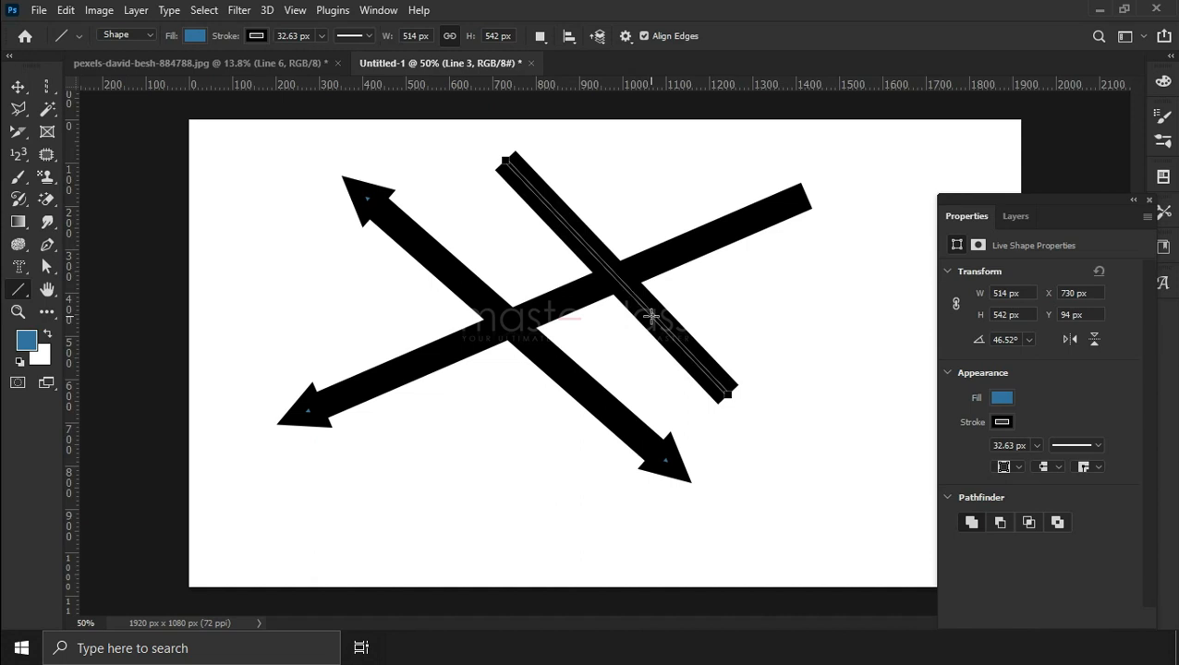
Change the stroke colour of the plain line to magenta.
click(256, 36)
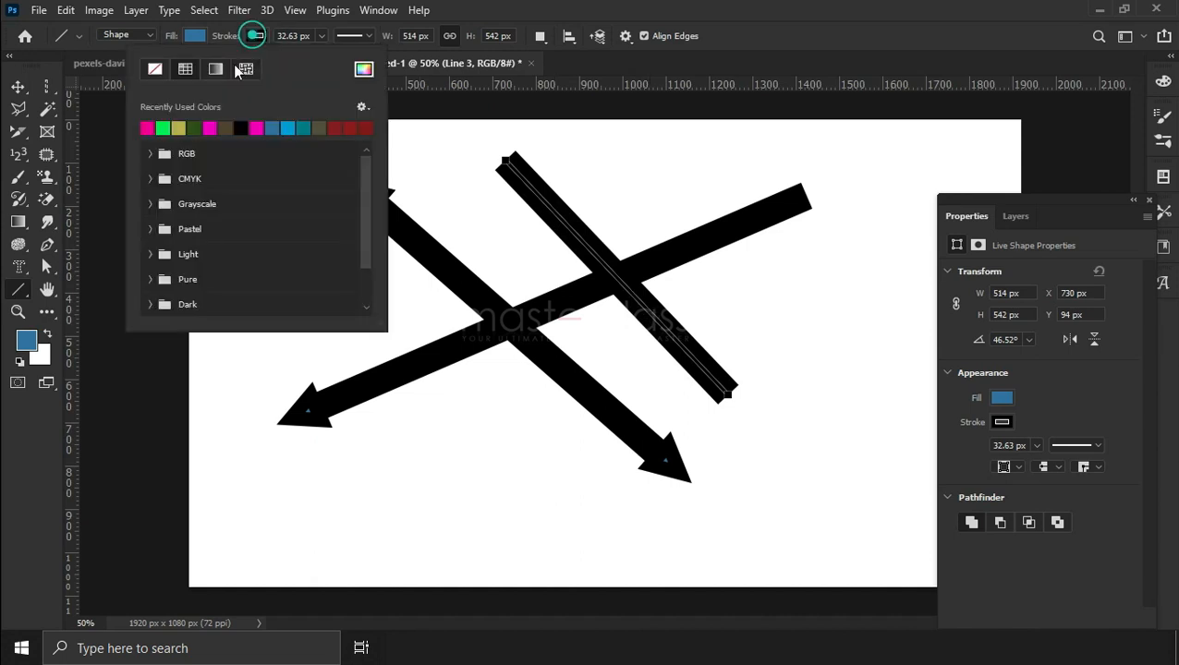
click(251, 127)
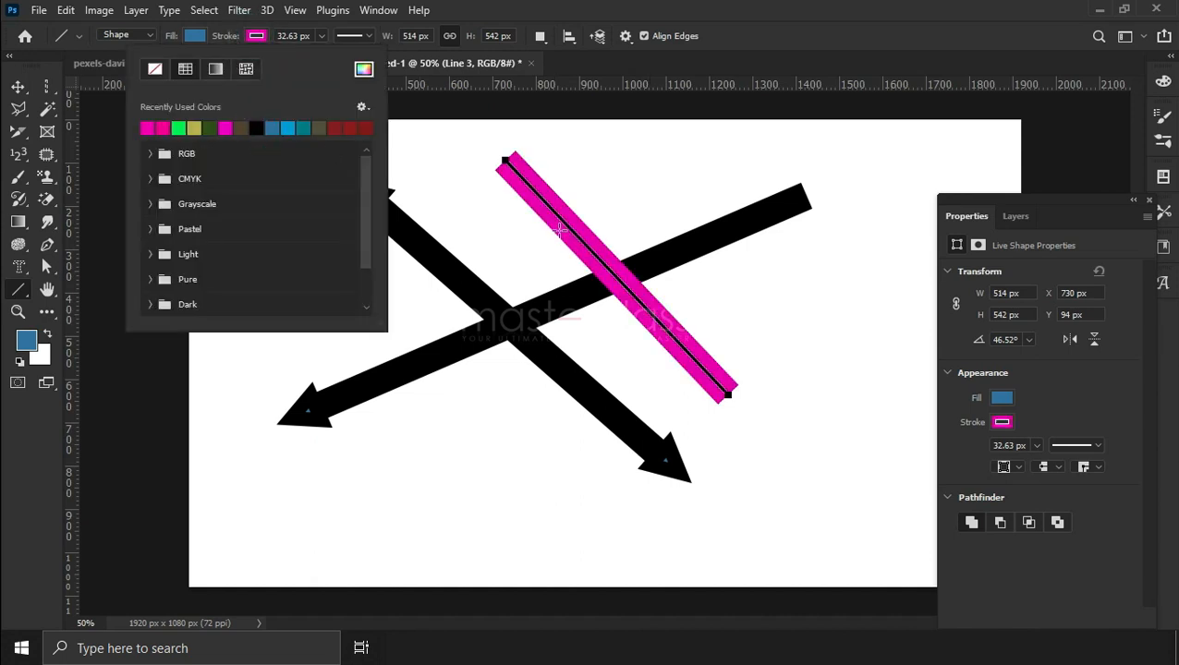
click(582, 17)
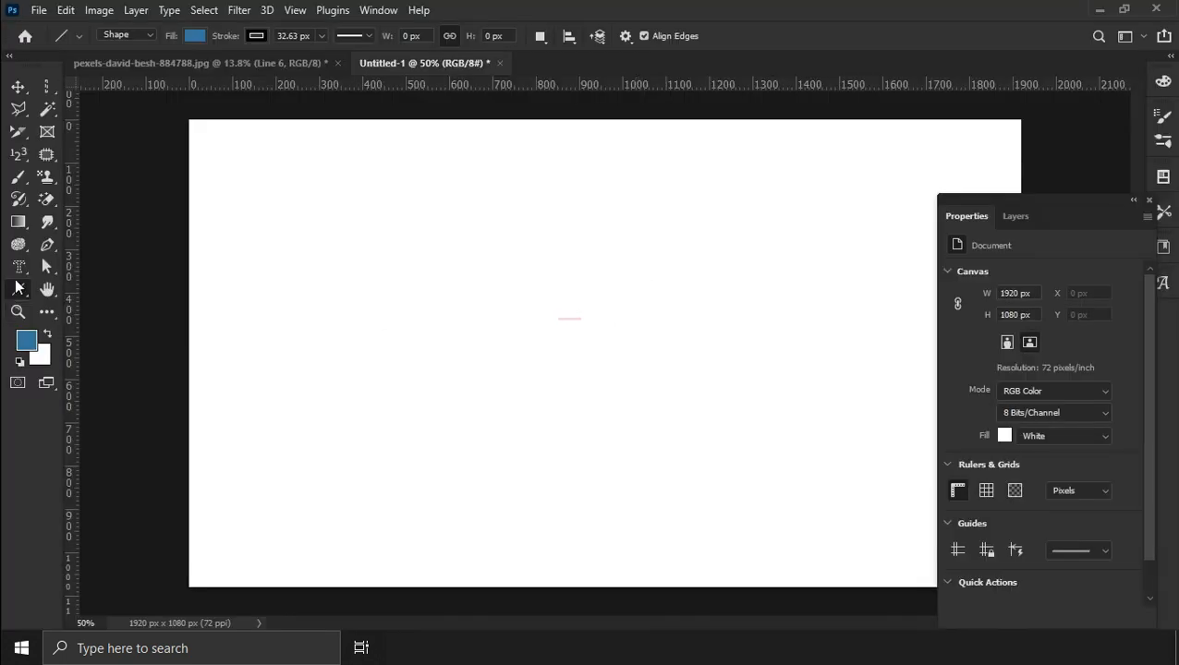
Draw a five-petal flower about 542 by 538 px mid-canvas with the Custom Shape tool, using a shape from the Flowers group.
right_click(17, 288)
click(119, 391)
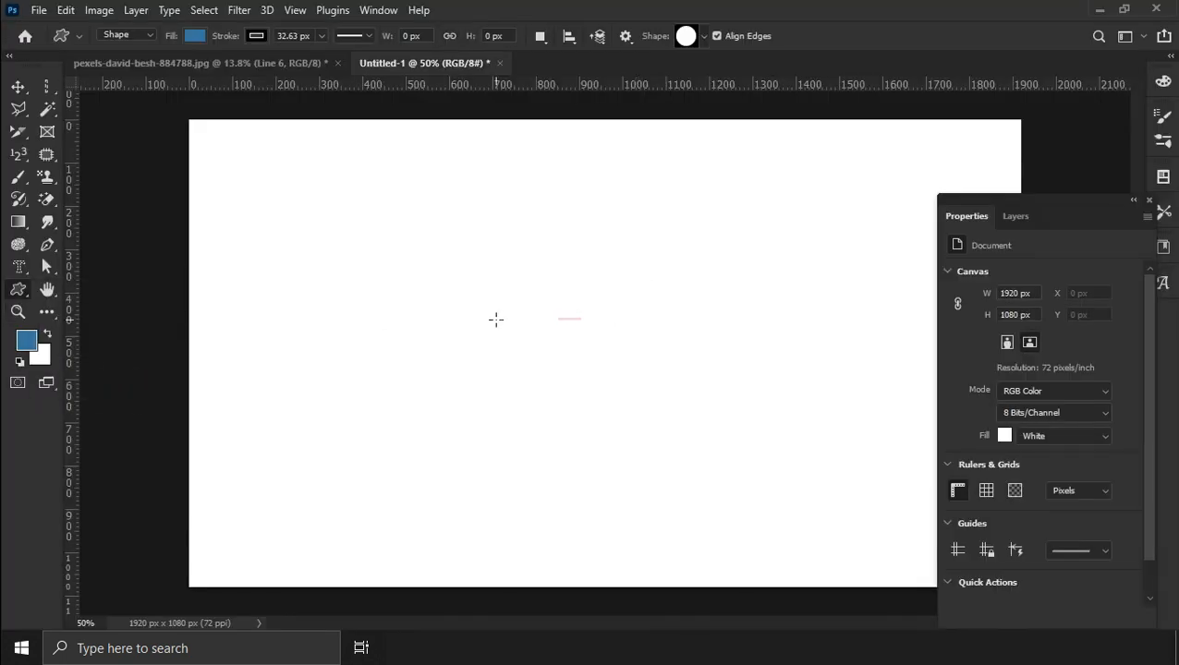
click(702, 37)
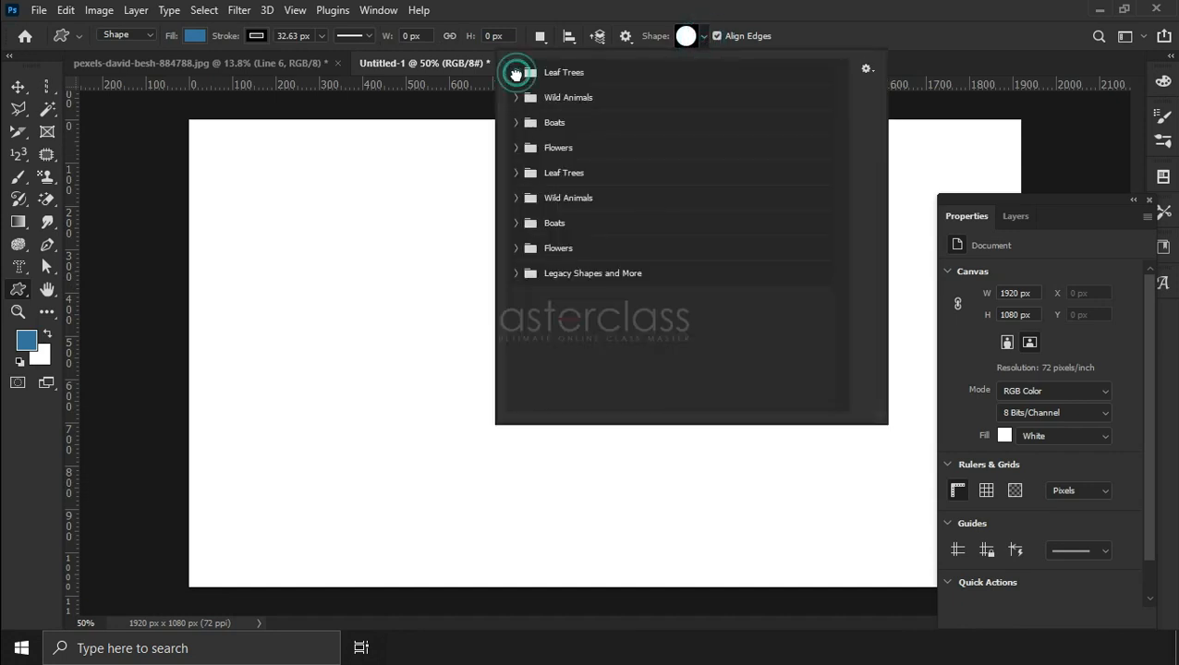
click(516, 73)
click(517, 153)
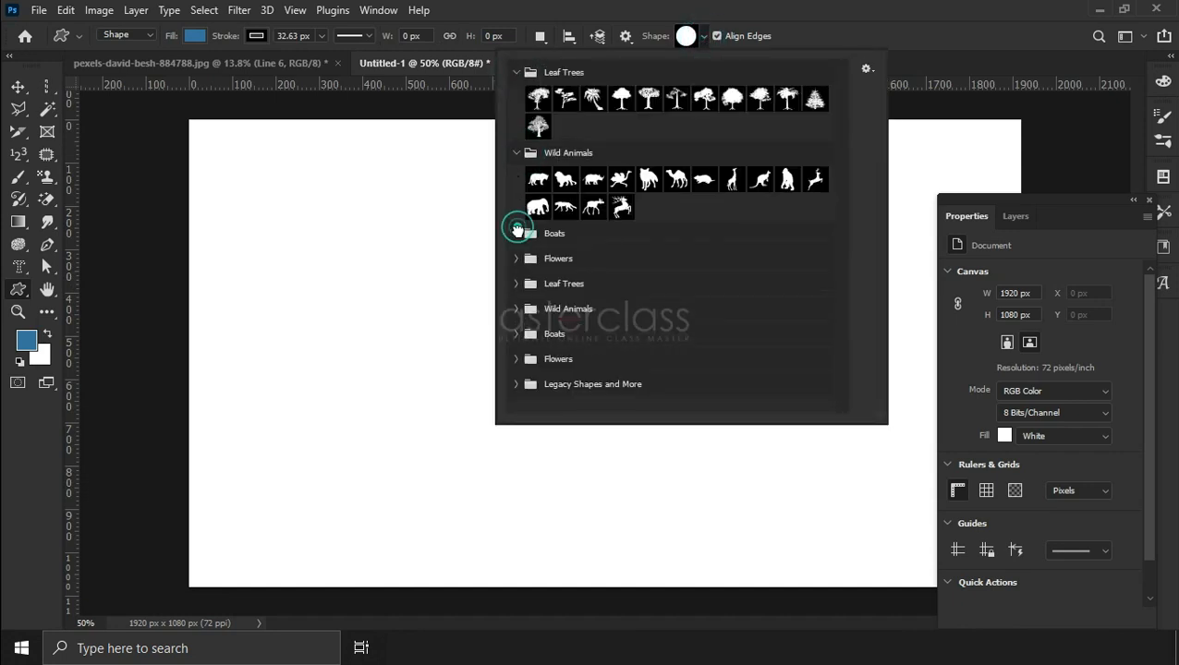
click(520, 257)
click(637, 283)
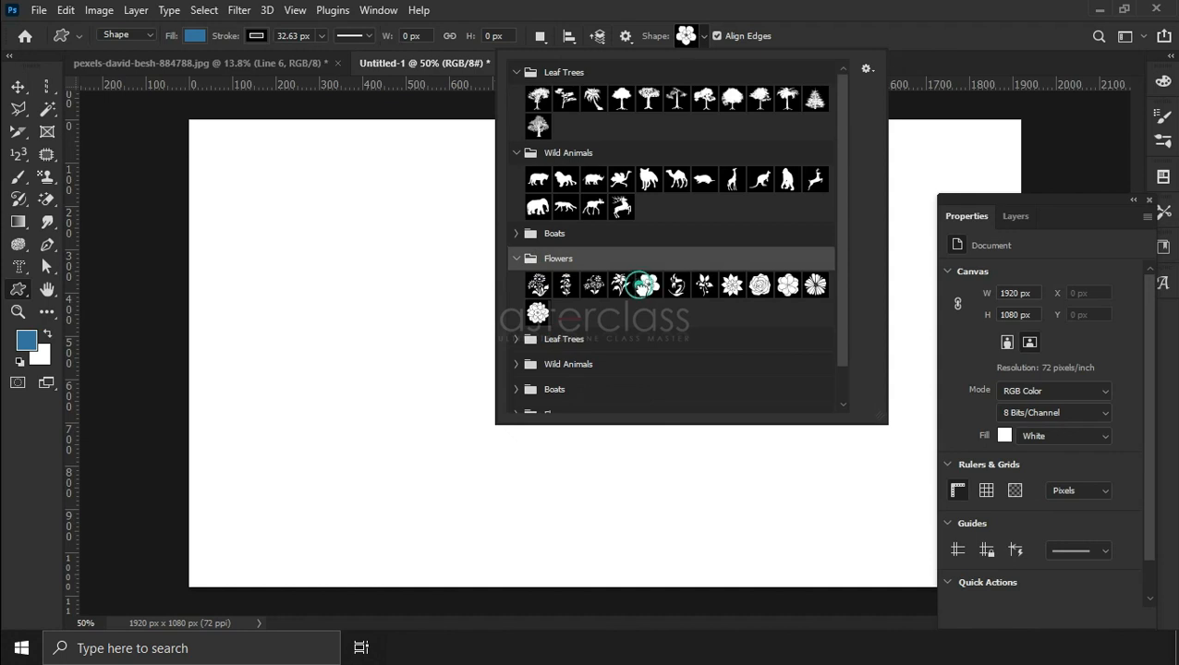
drag(438, 234, 684, 478)
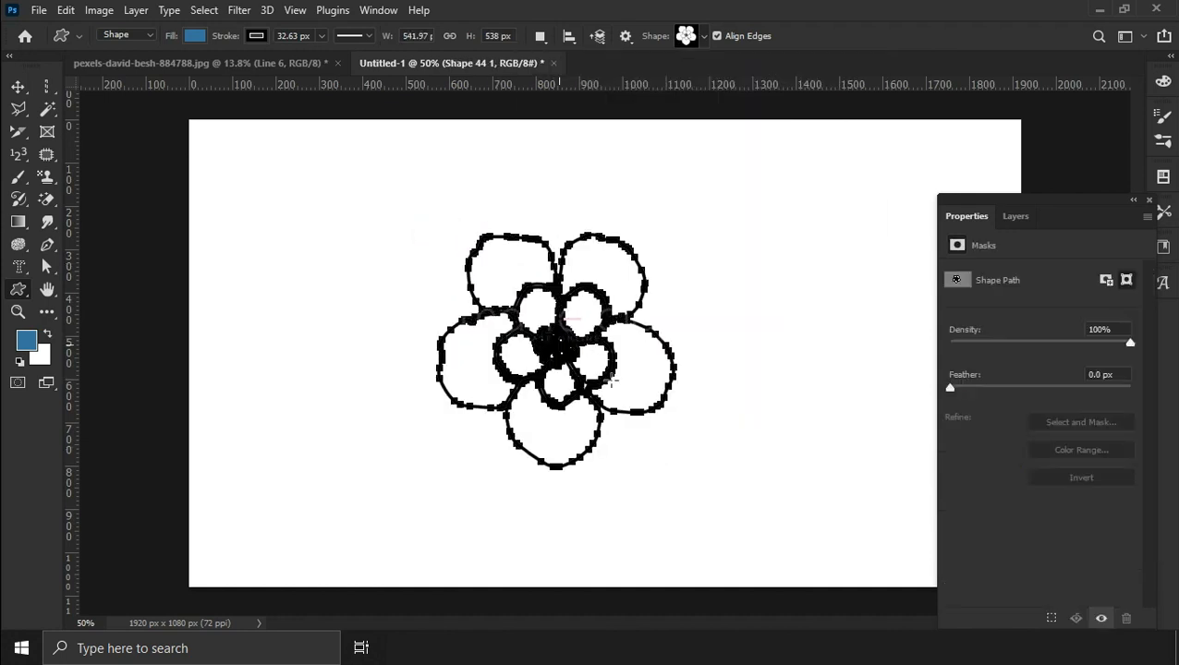
Draw a smaller many-petaled flower about 310 by 372 px beside the first one, using another shape from the Flowers group.
click(704, 36)
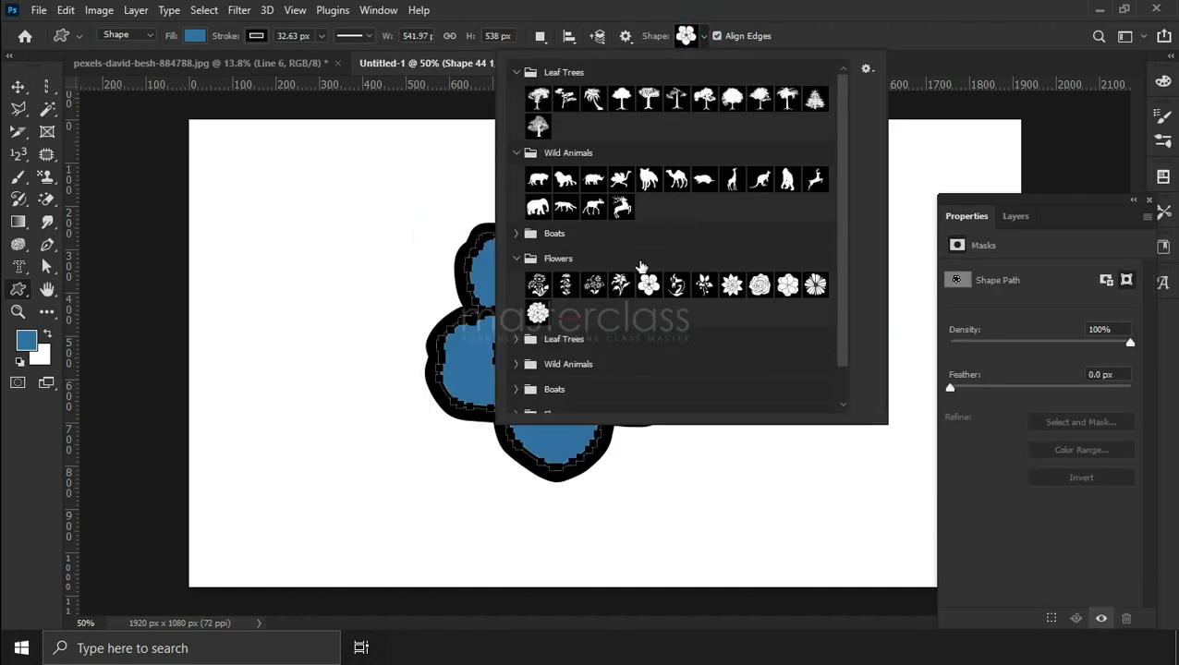
click(815, 284)
drag(292, 253, 408, 396)
Move the smaller flower towards the upper-left corner of the canvas, clear of the large flower.
click(18, 87)
drag(346, 291, 293, 214)
mouse_move(597, 335)
mouse_down()
mouse_move(622, 315)
mouse_move(618, 331)
mouse_up()
Remove the stroke from the smaller flower by setting it to no colour.
click(17, 289)
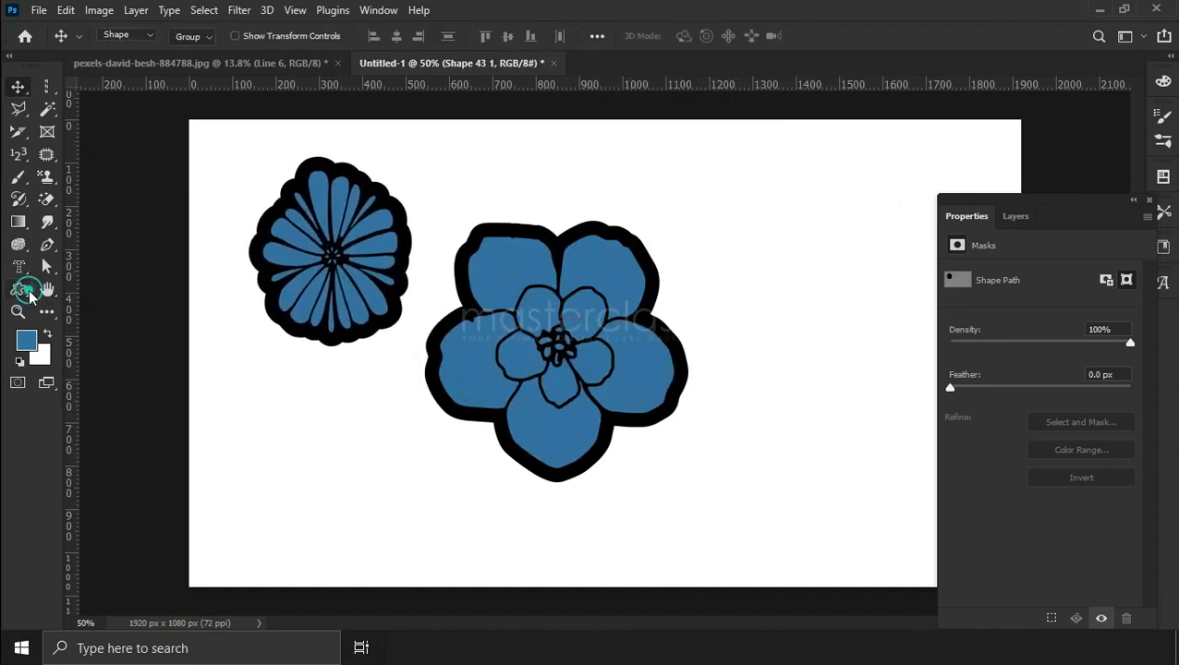
click(257, 36)
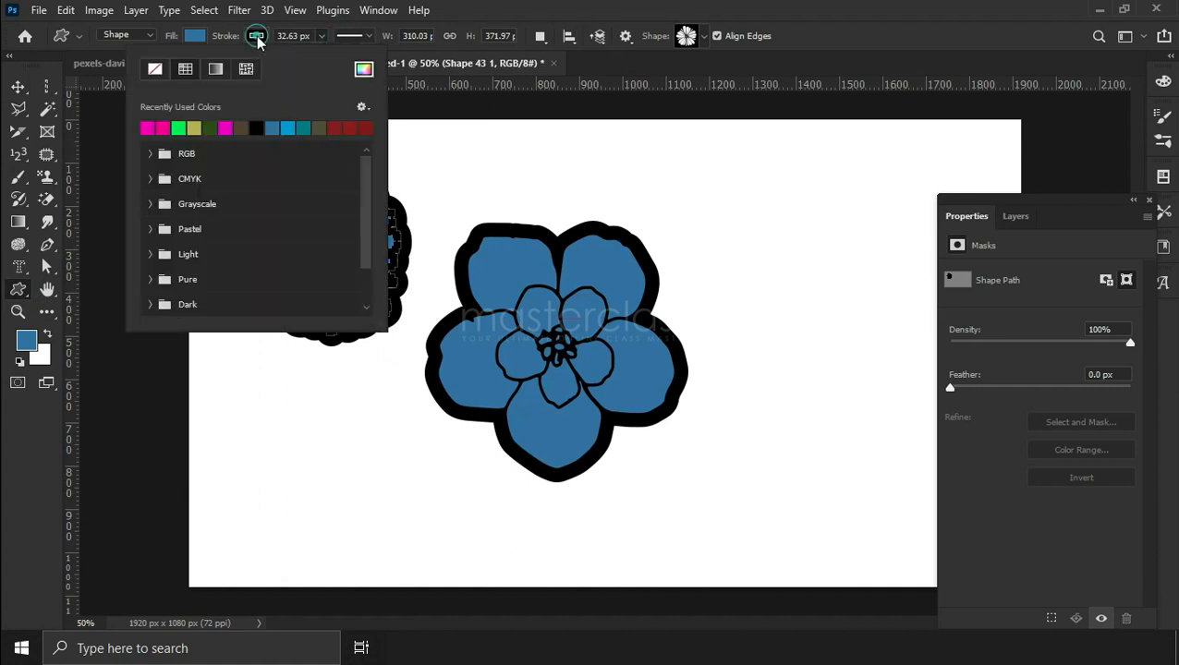
click(154, 74)
click(20, 86)
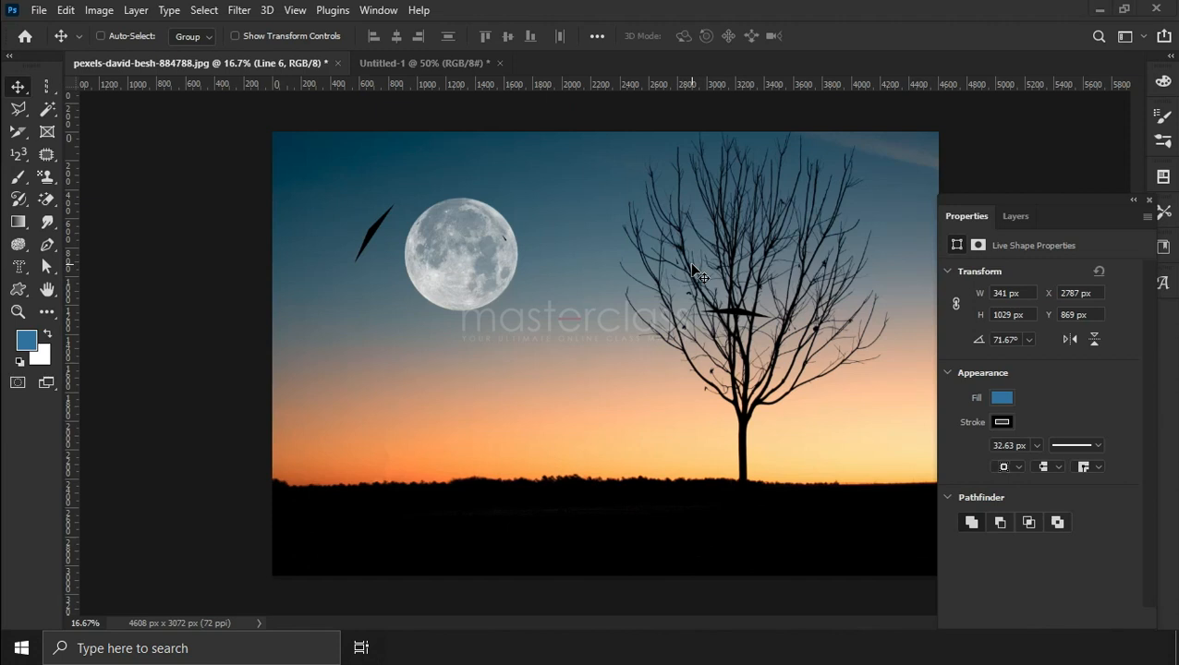
Zoom in to 50% on the area beside the moon in the photo with the Zoom tool.
click(11, 313)
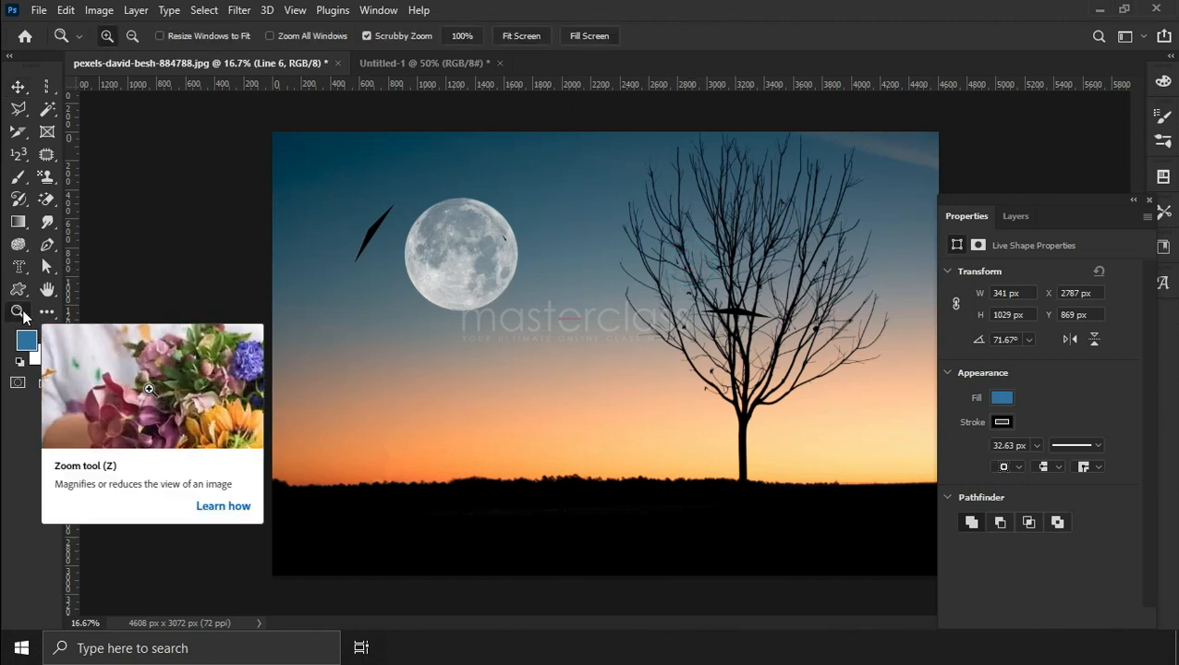
click(528, 275)
click(528, 275)
click(527, 274)
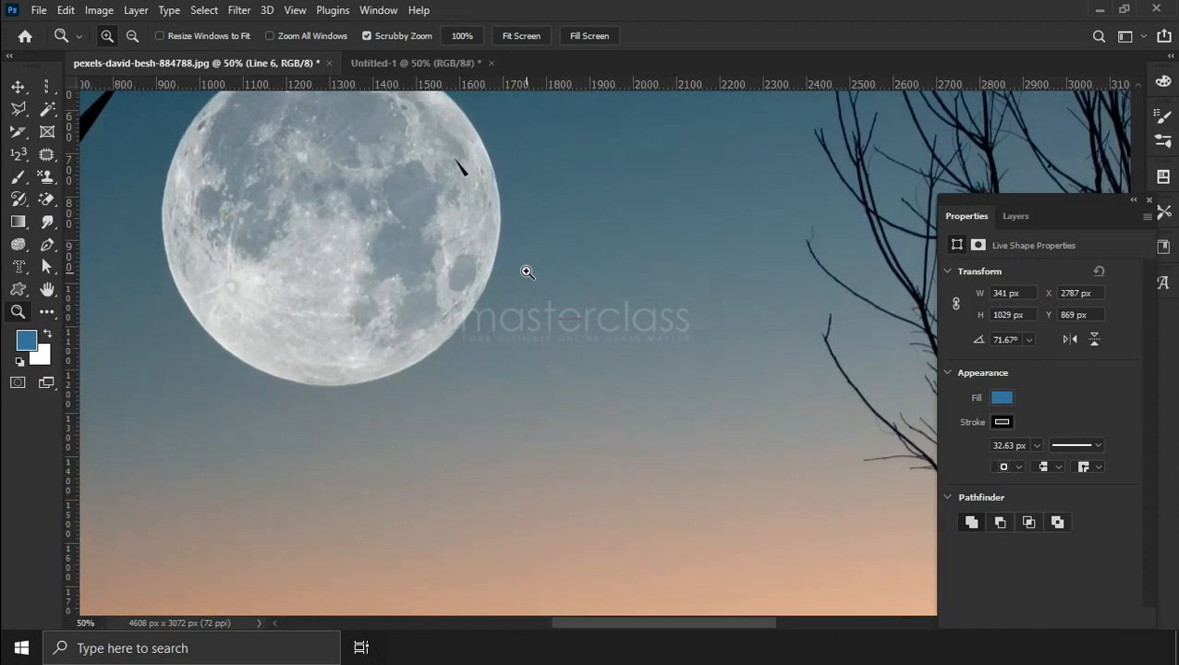
View the photo at 100%, then with the Fit Screen and Fill Screen options.
click(470, 37)
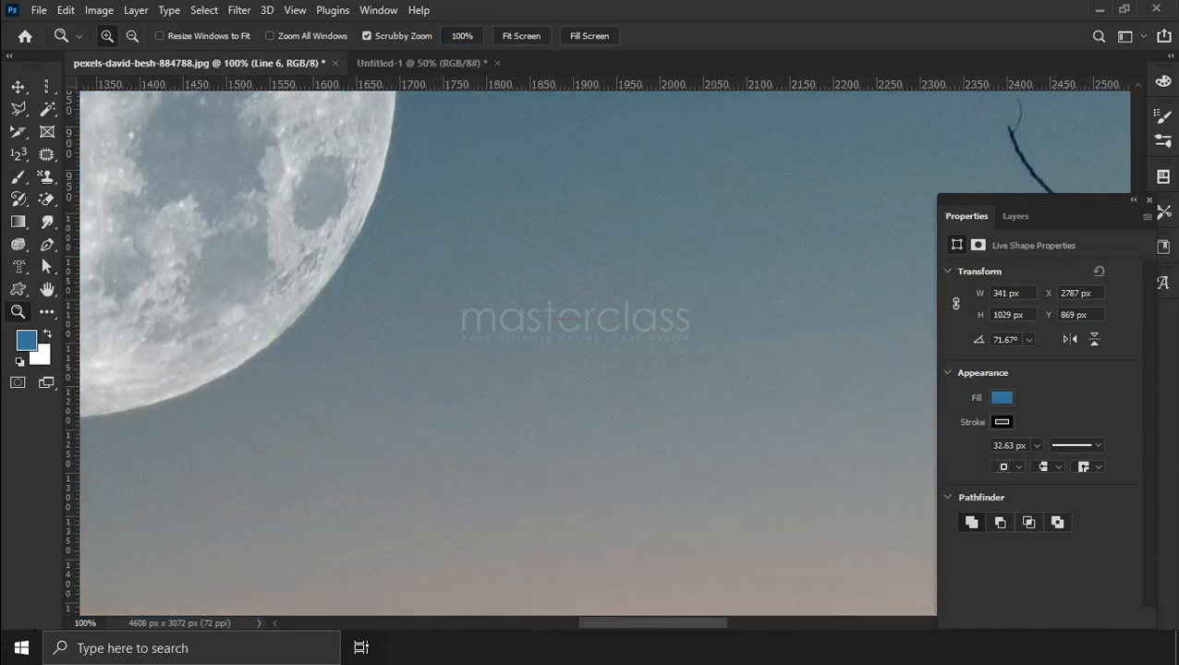
click(522, 37)
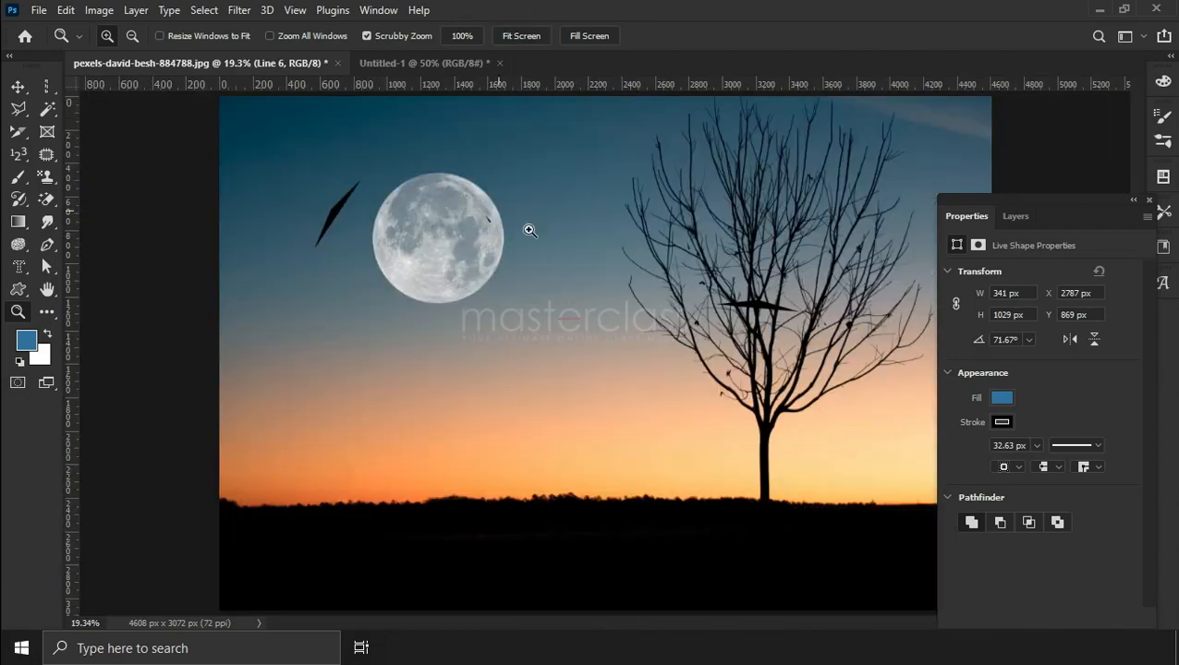
click(596, 36)
Zoom out from the photo in two increments, then switch back to zooming in and enlarge it again.
click(135, 36)
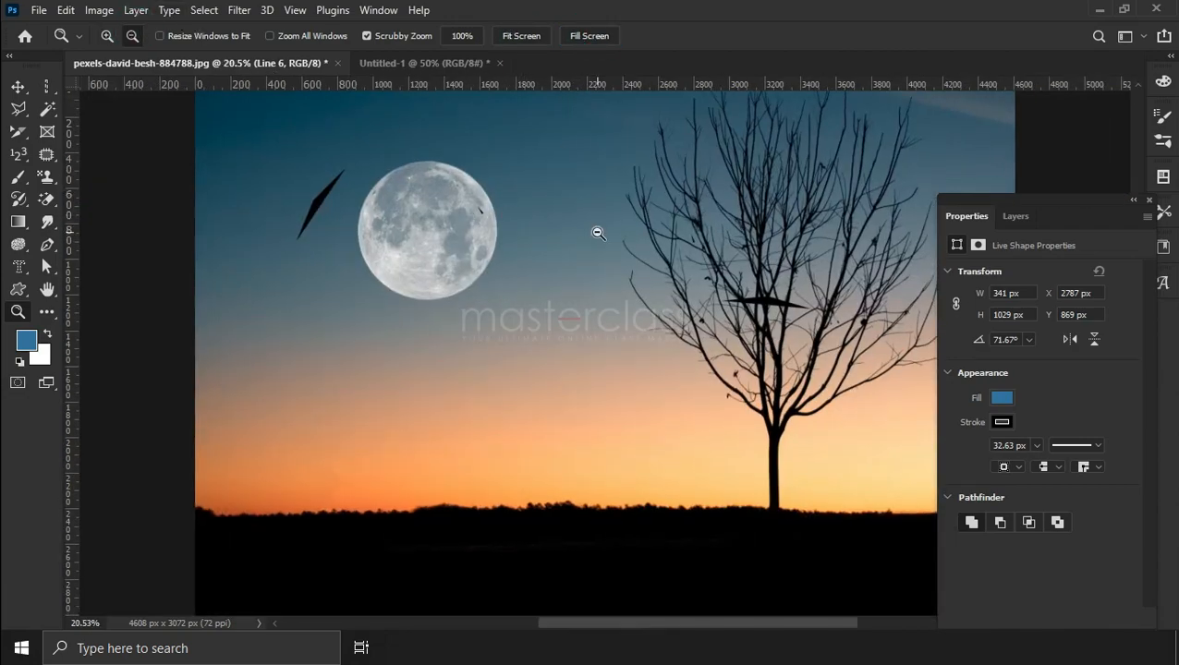
click(601, 232)
click(600, 232)
click(105, 37)
click(614, 359)
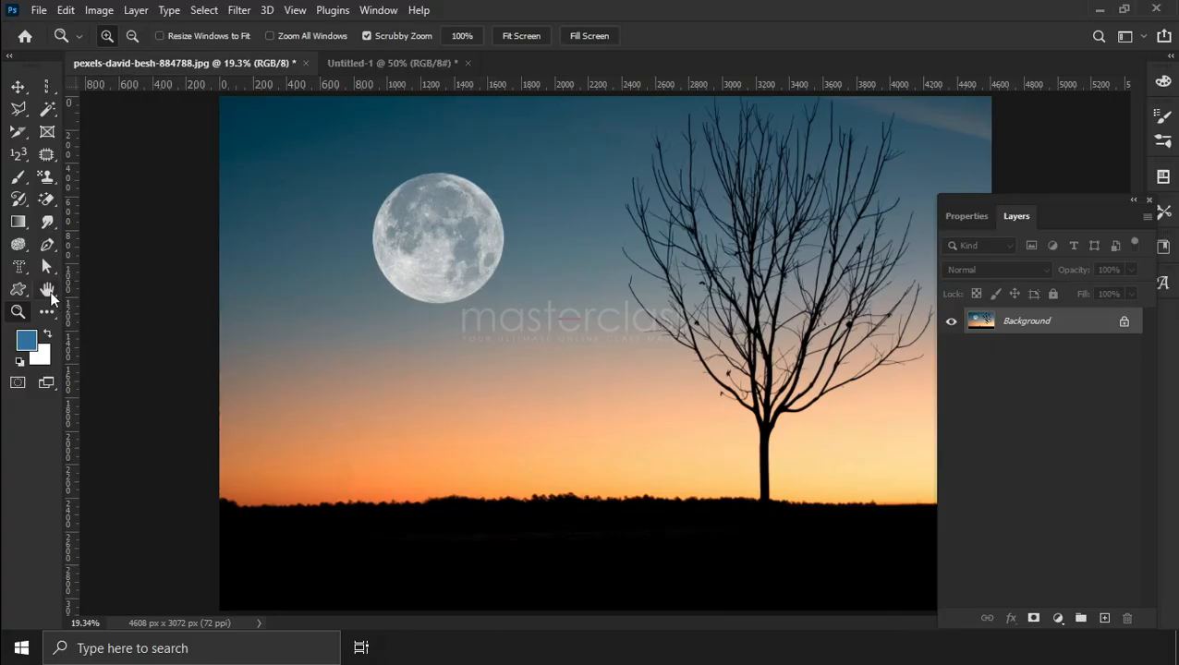
Enlarge the photo to 33.33% and pan around it with the Hand tool.
drag(52, 296, 100, 289)
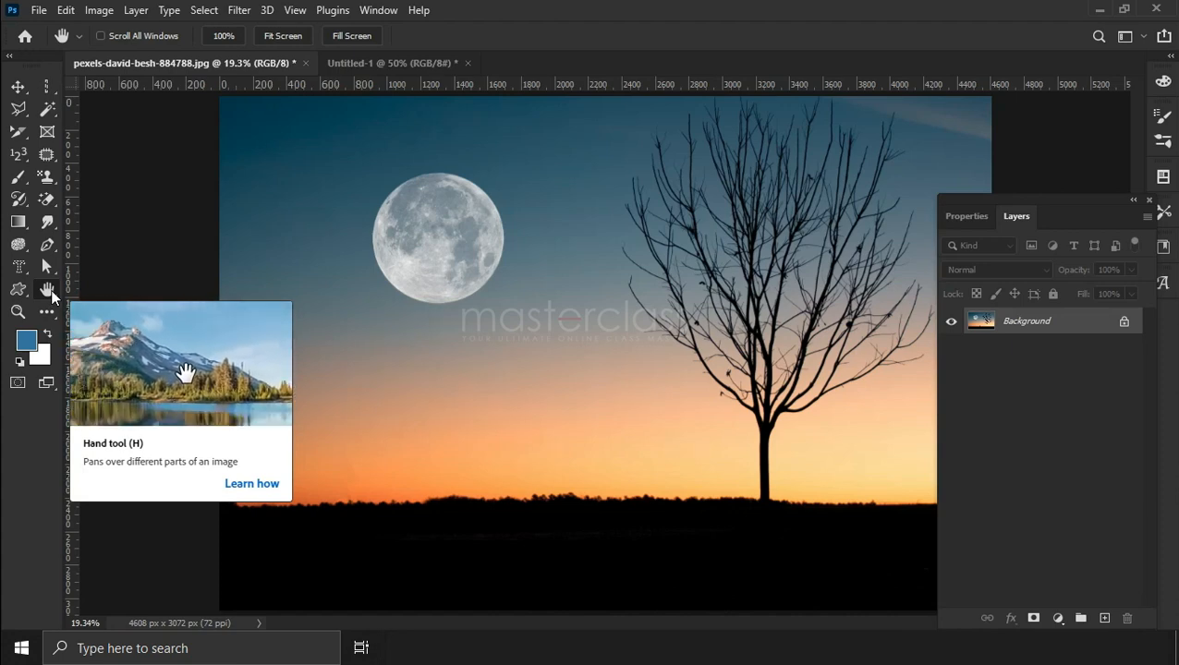
click(582, 243)
click(18, 313)
click(521, 236)
click(521, 237)
click(48, 289)
drag(338, 232, 292, 195)
drag(416, 476, 389, 526)
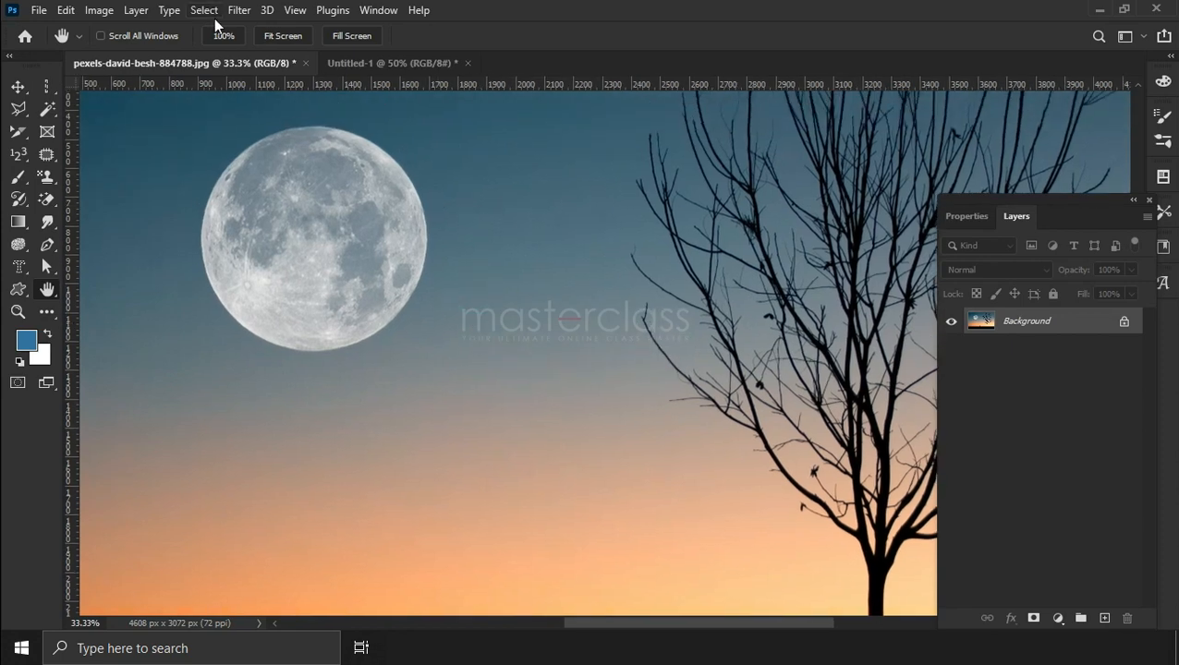
Switch the photo's view between Fit Screen and Fill Screen with the Hand tool active.
click(279, 35)
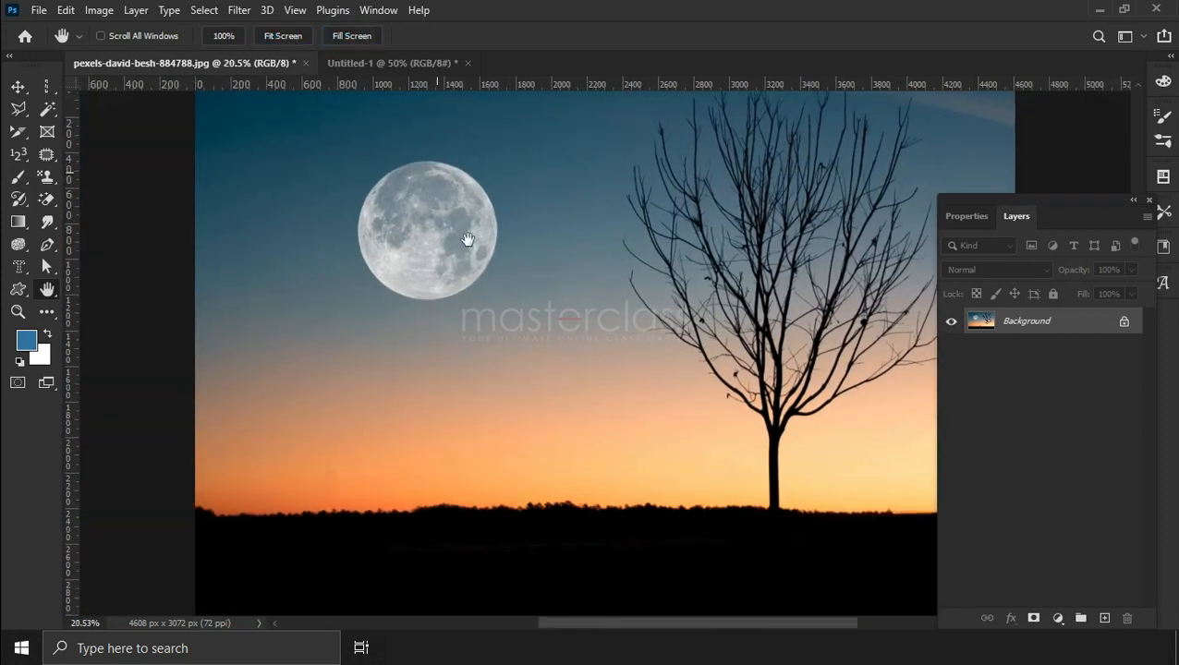
drag(468, 240, 474, 250)
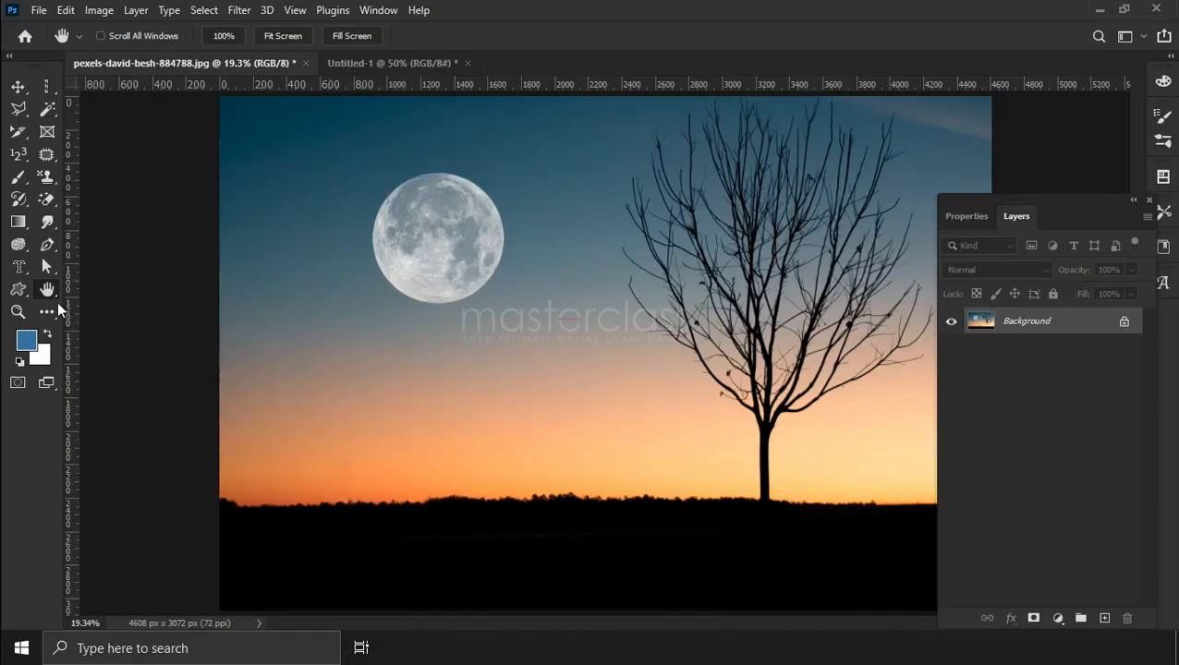
Rotate the photo's view twice with the Rotate View tool, once to about 33°, resetting the view after each rotation.
right_click(53, 294)
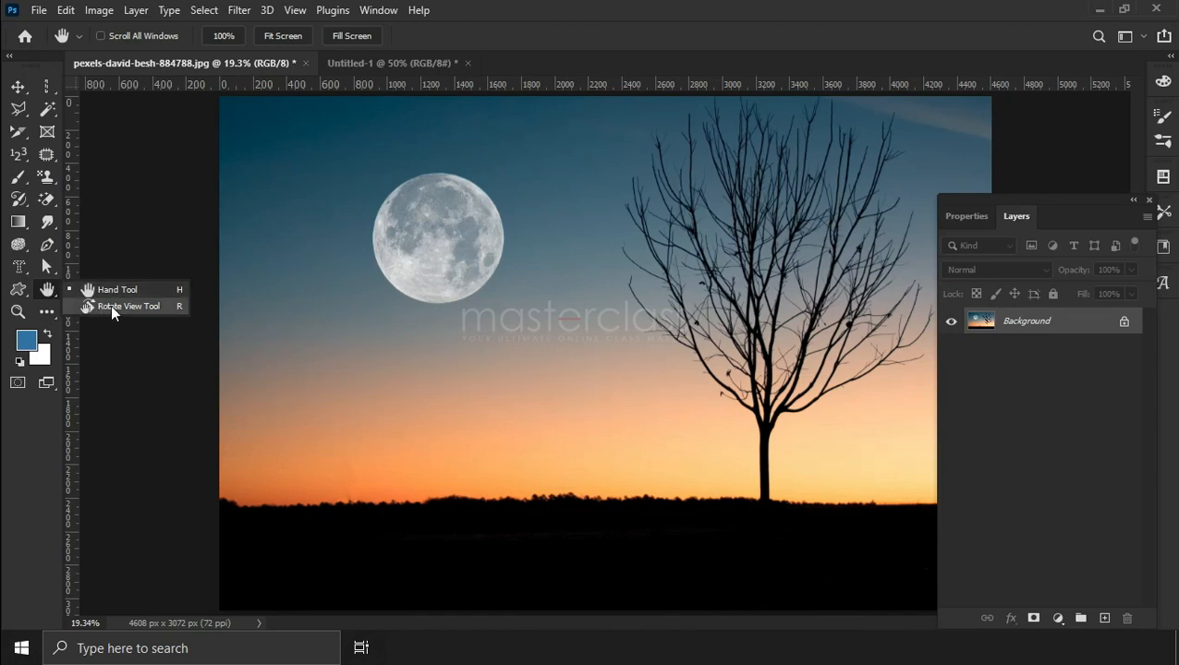
click(112, 308)
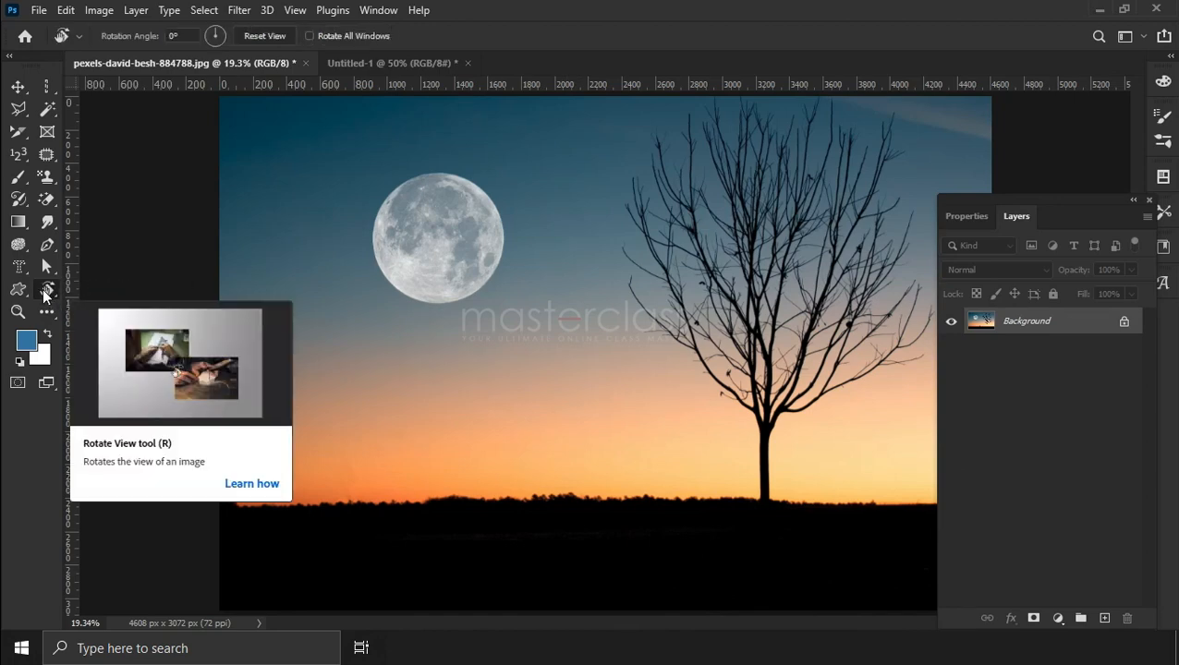
drag(660, 293, 336, 281)
click(245, 36)
drag(558, 258, 753, 239)
click(263, 35)
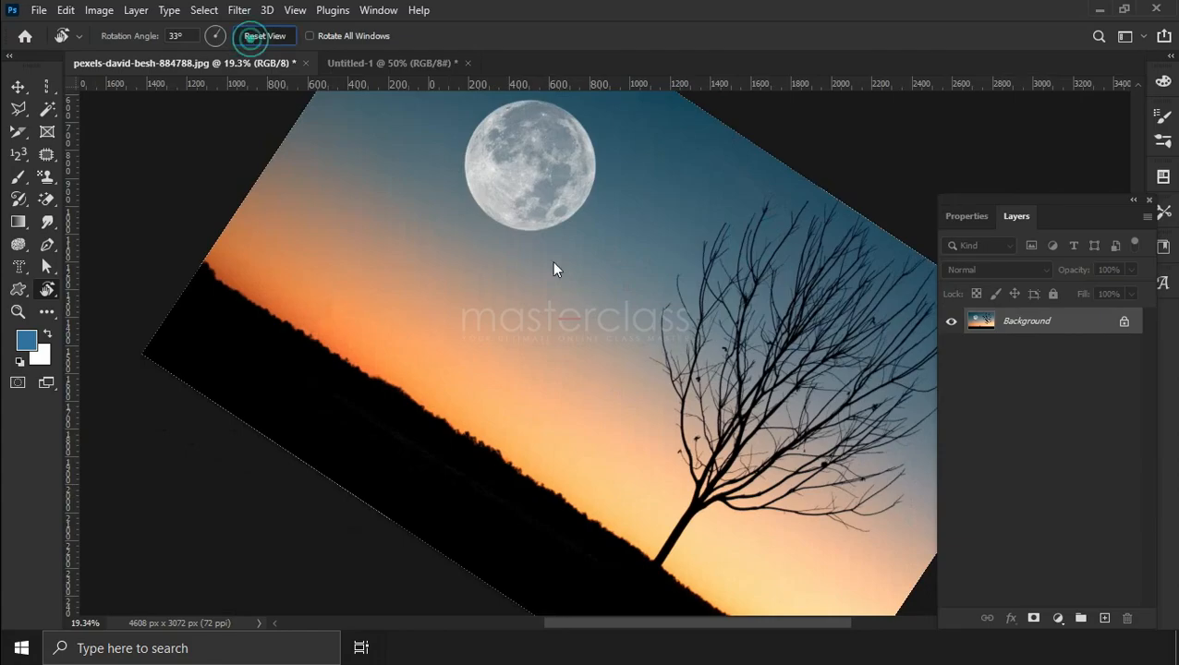